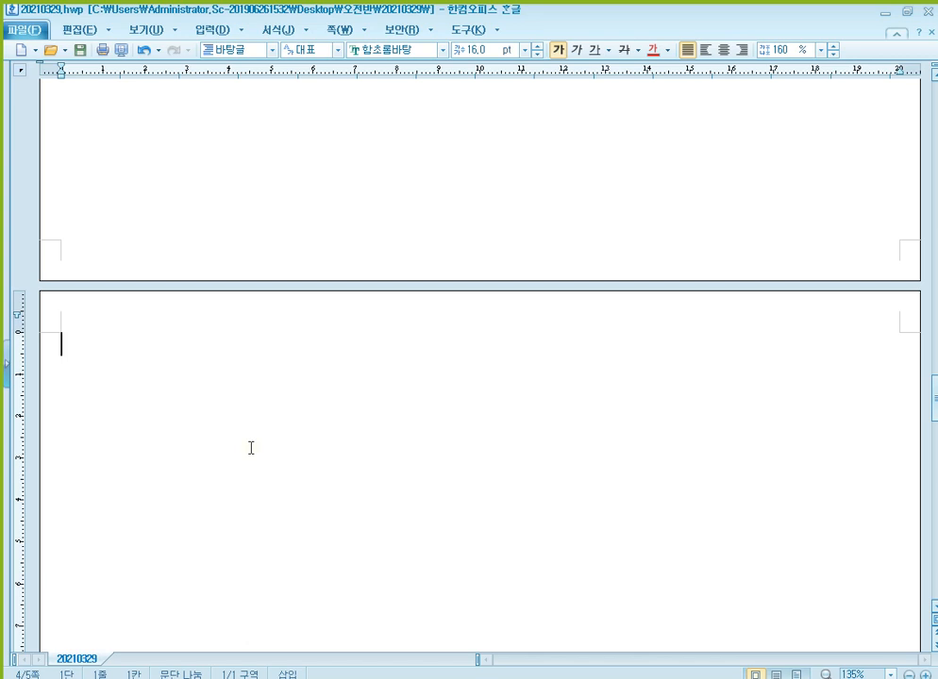
text(d)
key(BackSpace)
text(*  tl)
key(BackSpace)
key(BackSpace)
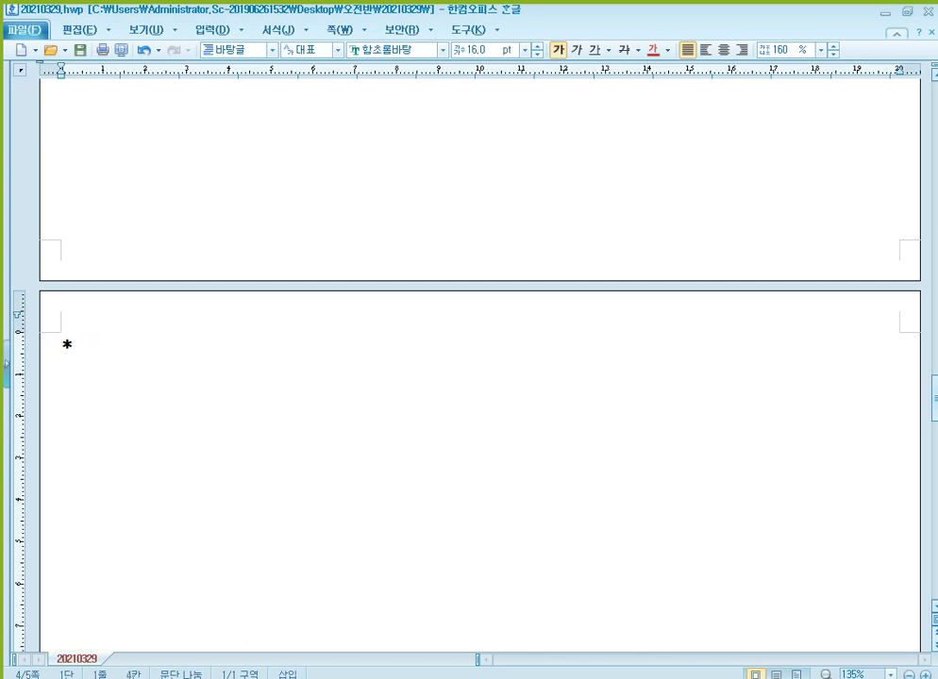
key(BackSpace)
key(BackSpace)
key(BackSpace)
key(BackSpace)
key(BackSpace)
key(BackSpace)
key(BackSpace)
key(BackSpace)
key(BackSpace)
key(BackSpace)
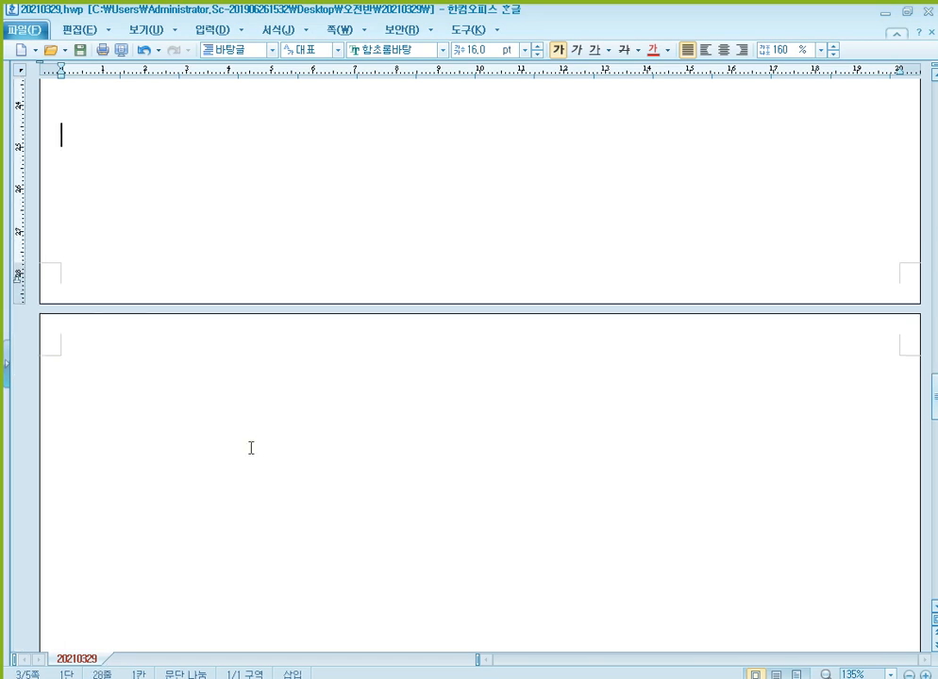
Add the heading "** 이중공제" below the "** 중고자동차 : 10% 공제 O" line, leaving one blank line between them
key(Up)
key(Up)
key(Up)
key(Up)
key(Up)
key(Down)
key(Down)
key(Down)
key(Down)
key(Down)
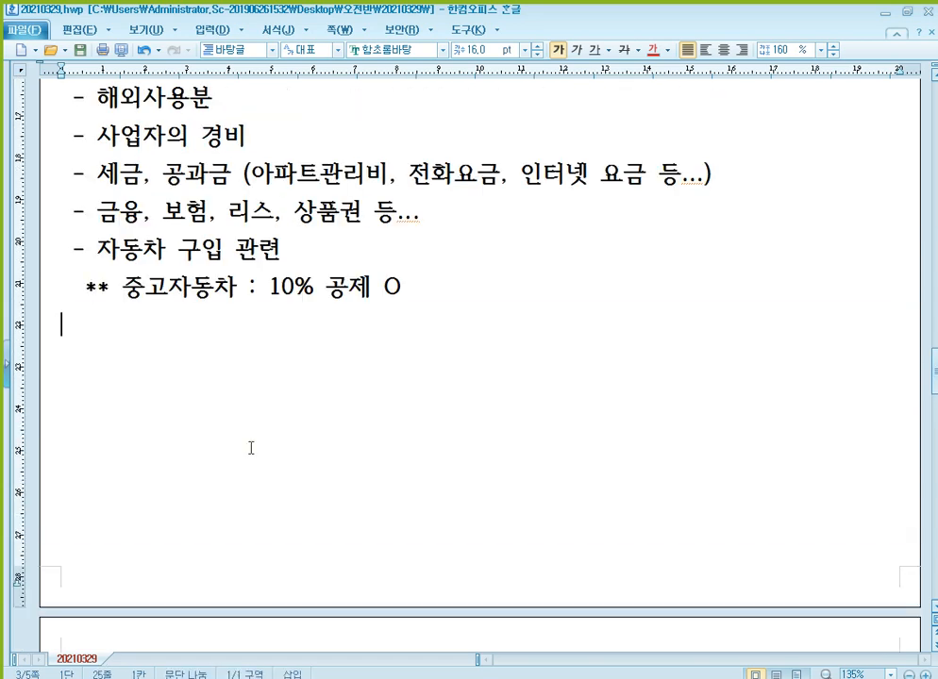
text(** d)
key(BackSpace)
text(dlwn)
key(Hangul)
text(d)
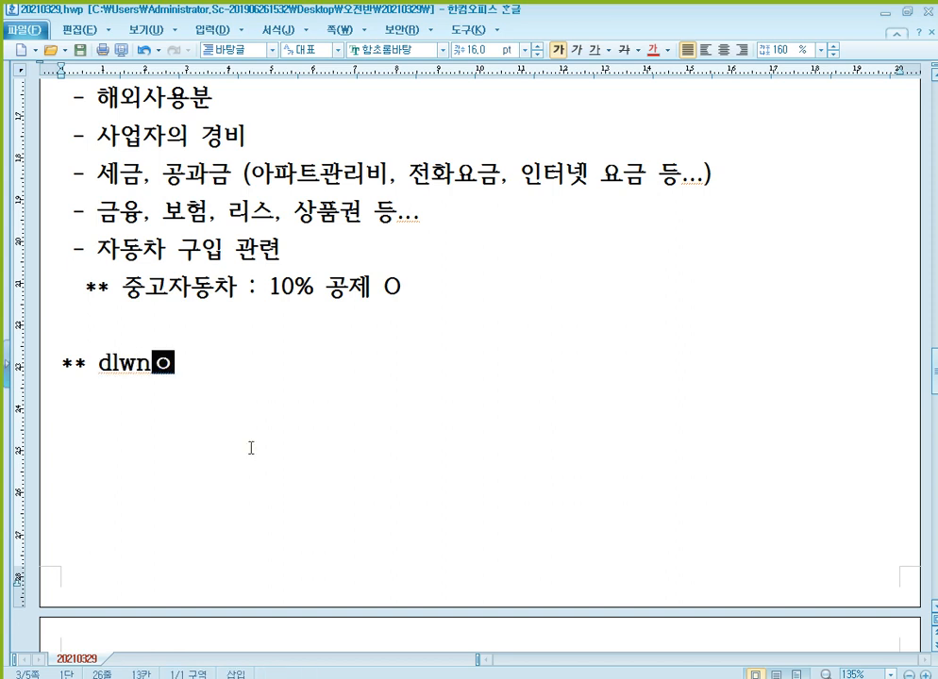
key(BackSpace)
key(BackSpace)
key(BackSpace)
key(BackSpace)
key(BackSpace)
text(이중공제)
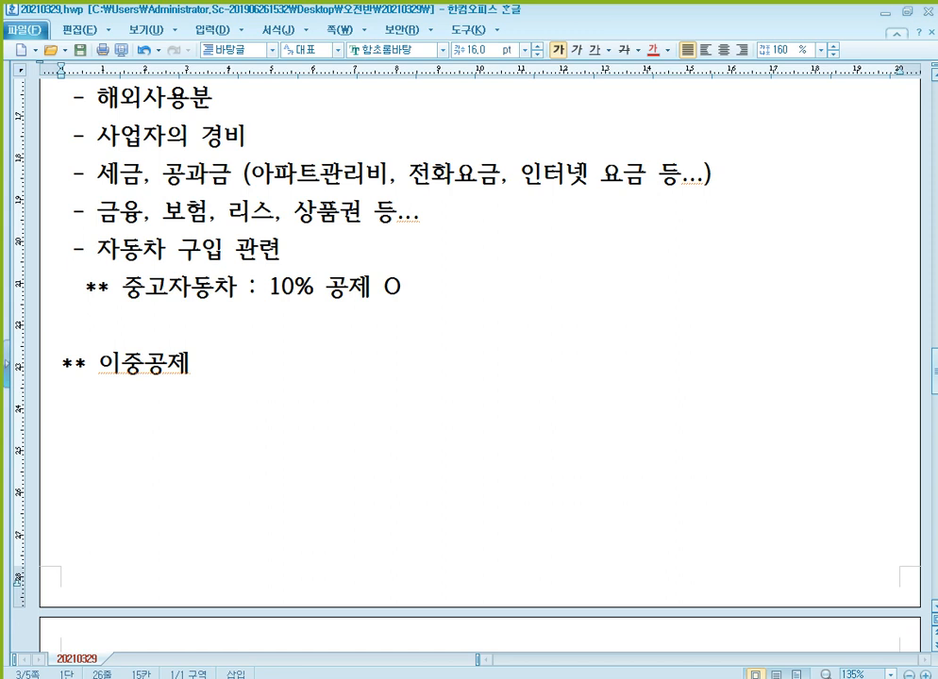
Add the list item "- 의료비" under the 이중공제 heading and start another dashed line below it
key(Return)
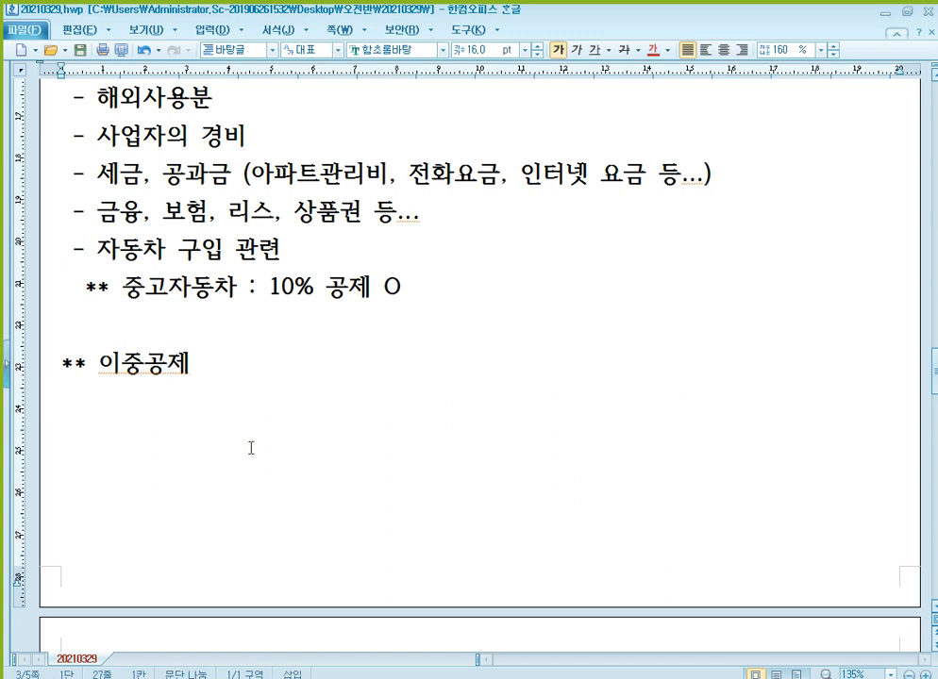
text(-  의료비)
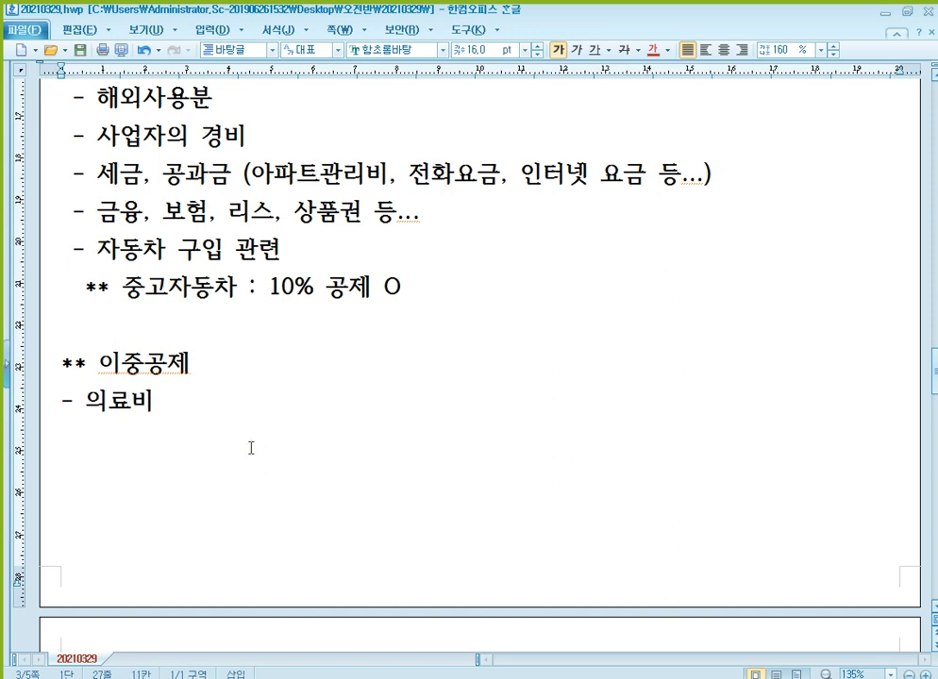
scroll(362, 461, down, 3)
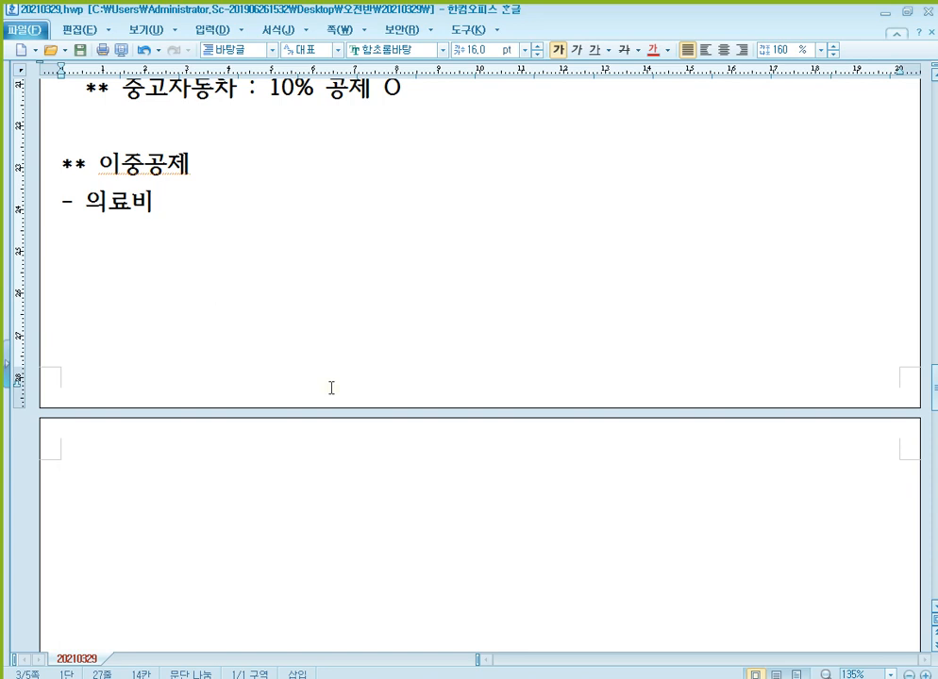
key(Return)
text(-)
key(Up)
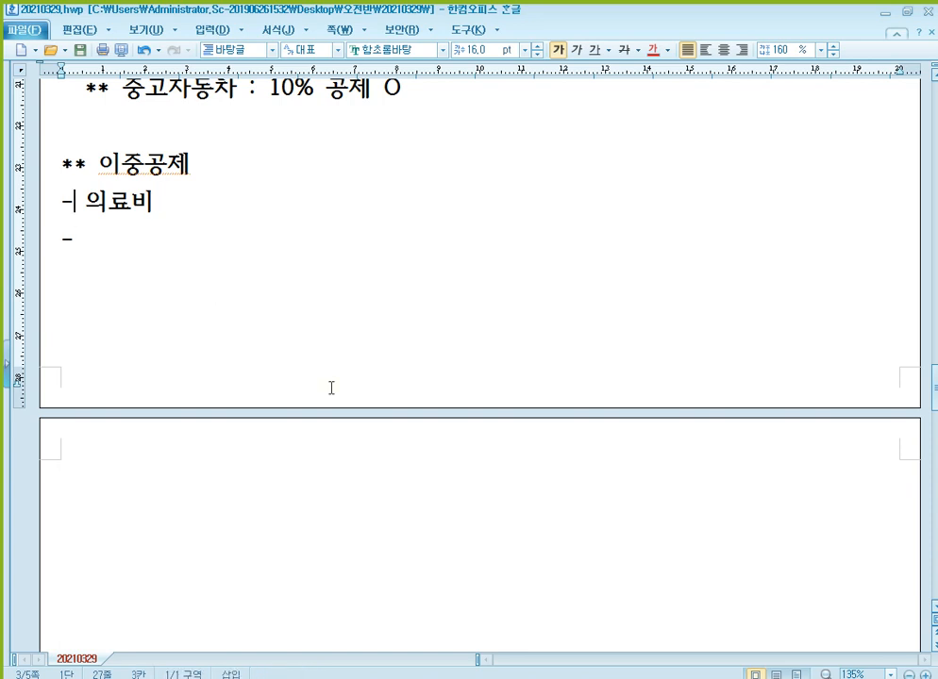
key(End)
key(Down)
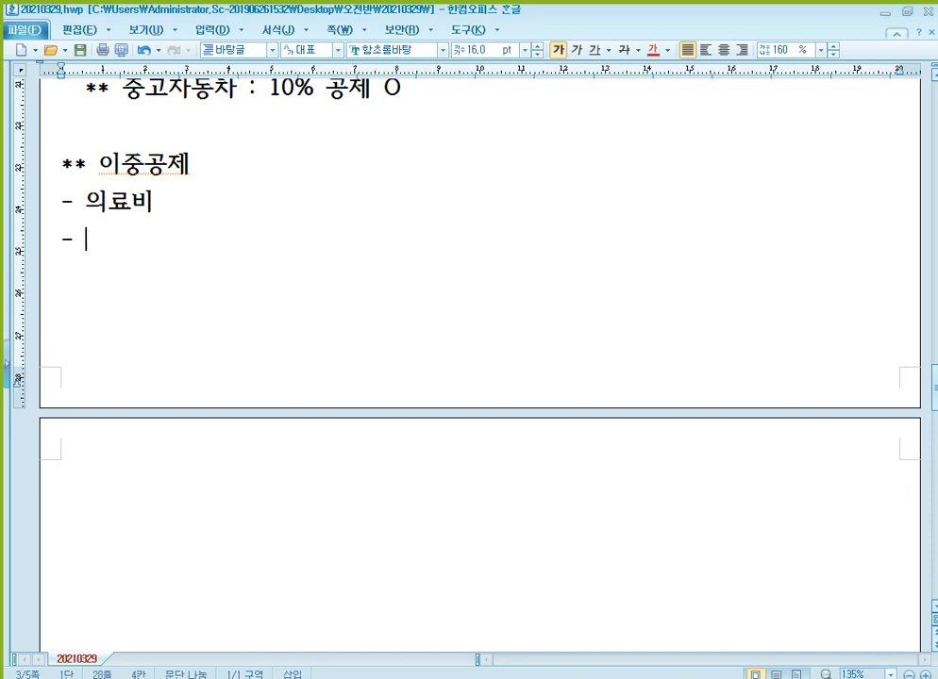
Write "교육비 : 취학전 아동의 교육비, 체육시설, 중고등학교 교복비" as the second dashed item
text(교육비)
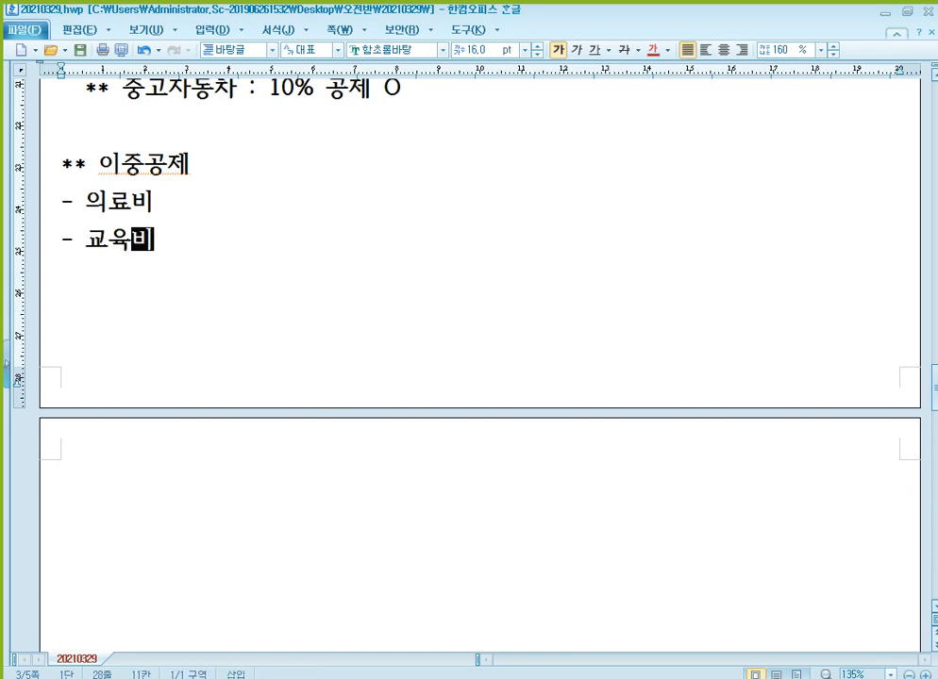
text( :)
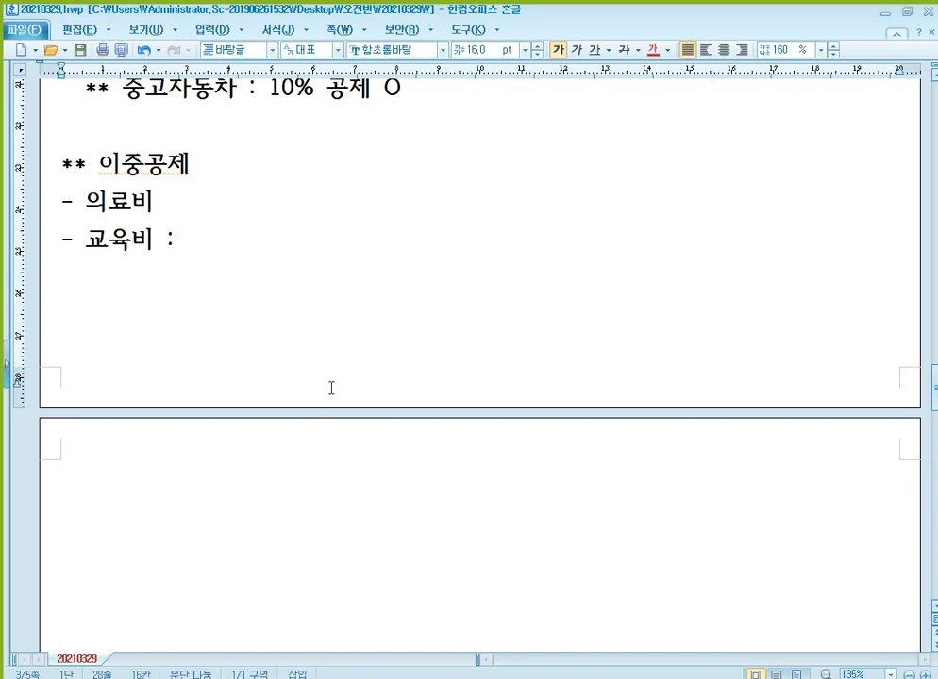
text( 추학ㅈ)
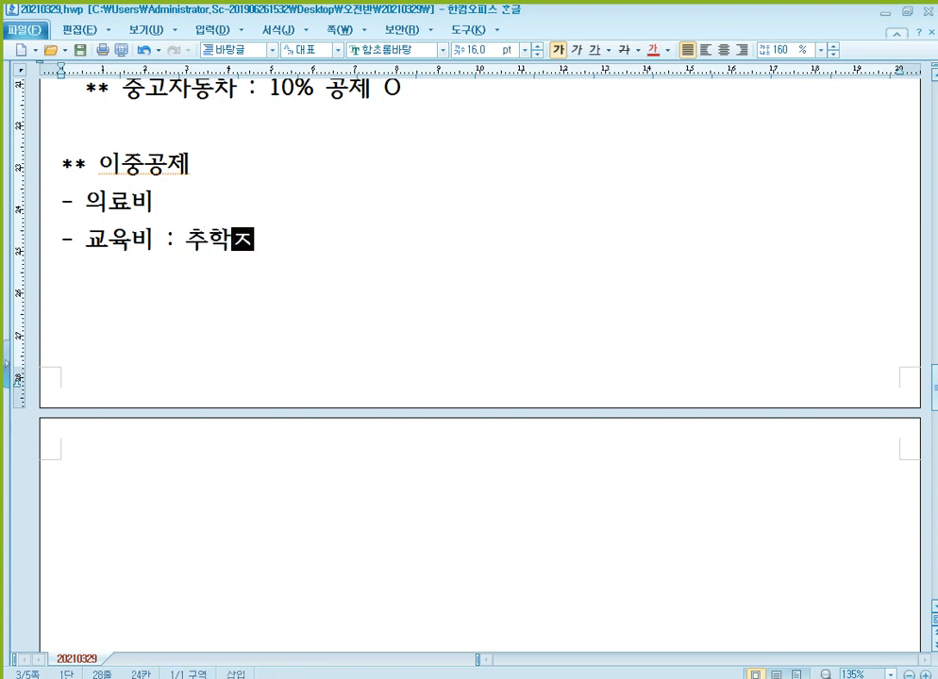
key(BackSpace)
key(BackSpace)
key(BackSpace)
text(취학전)
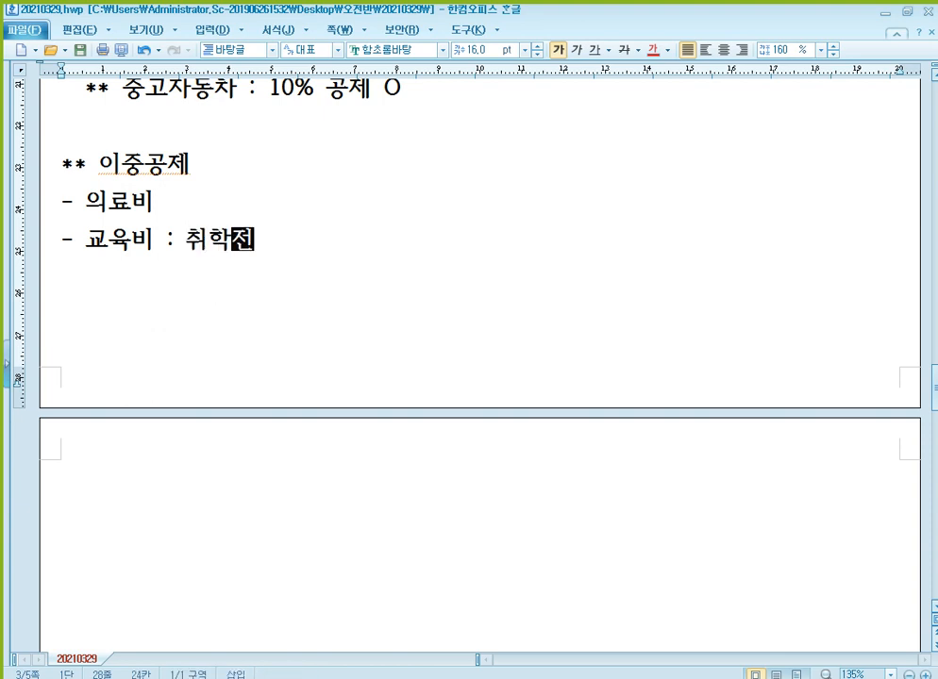
text( 앋동의 교육비, )
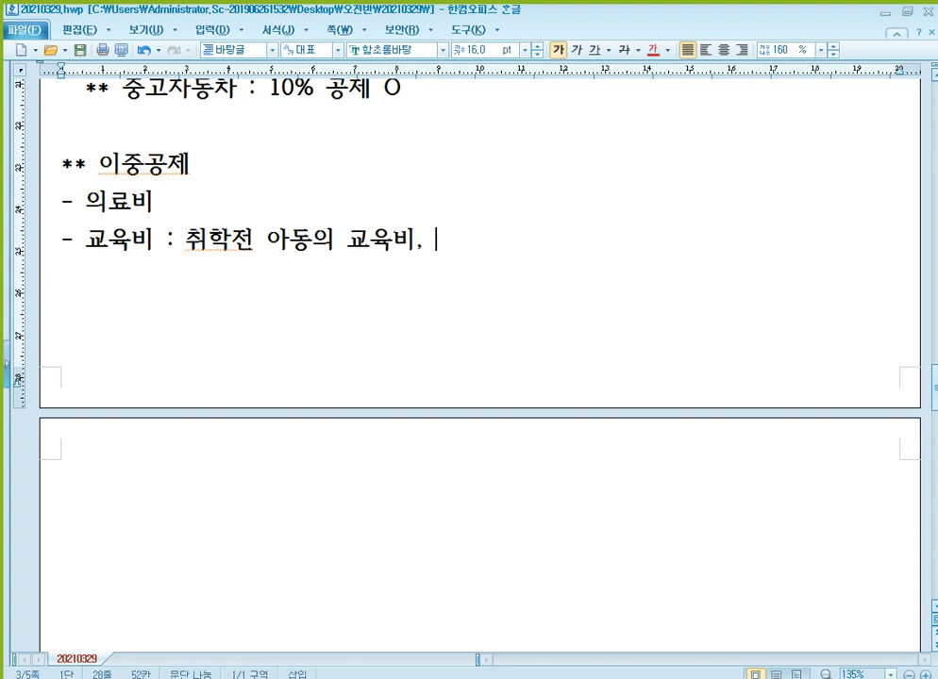
text(체육시서ㄹ)
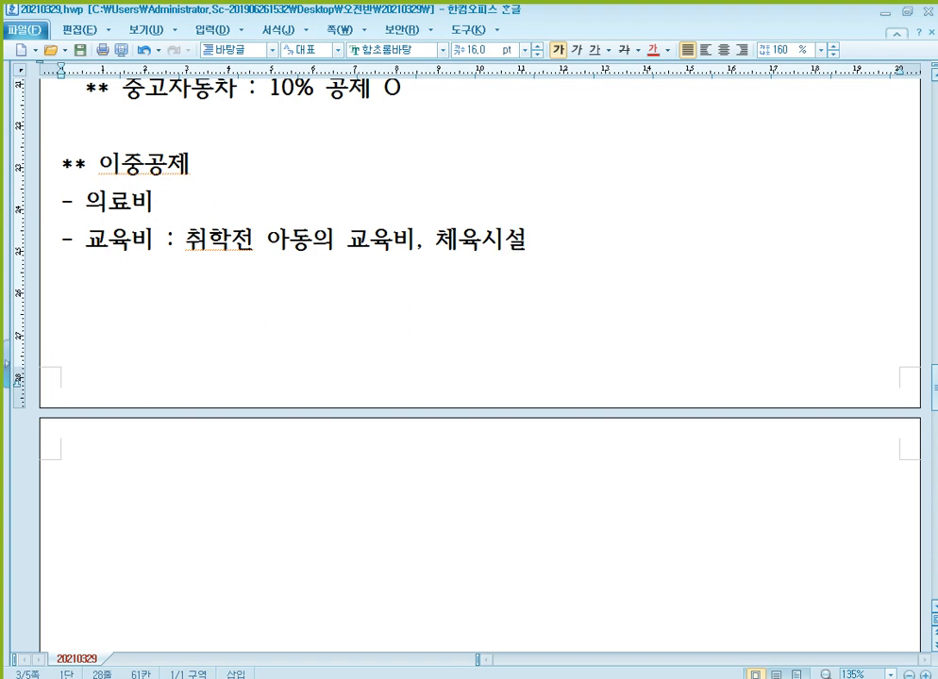
text(, )
text(중고등학교)
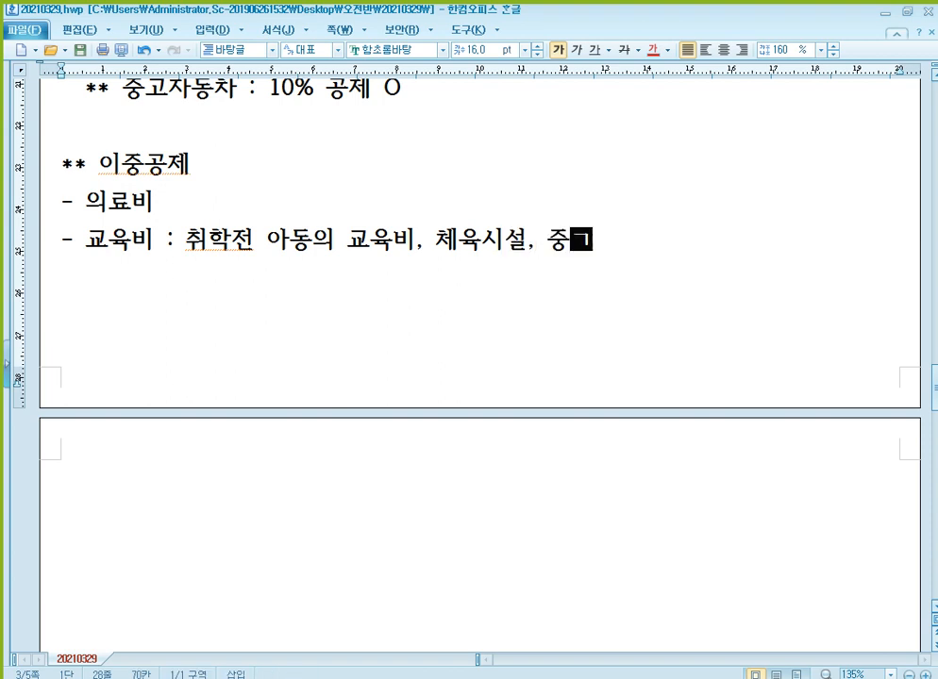
text( 교복비)
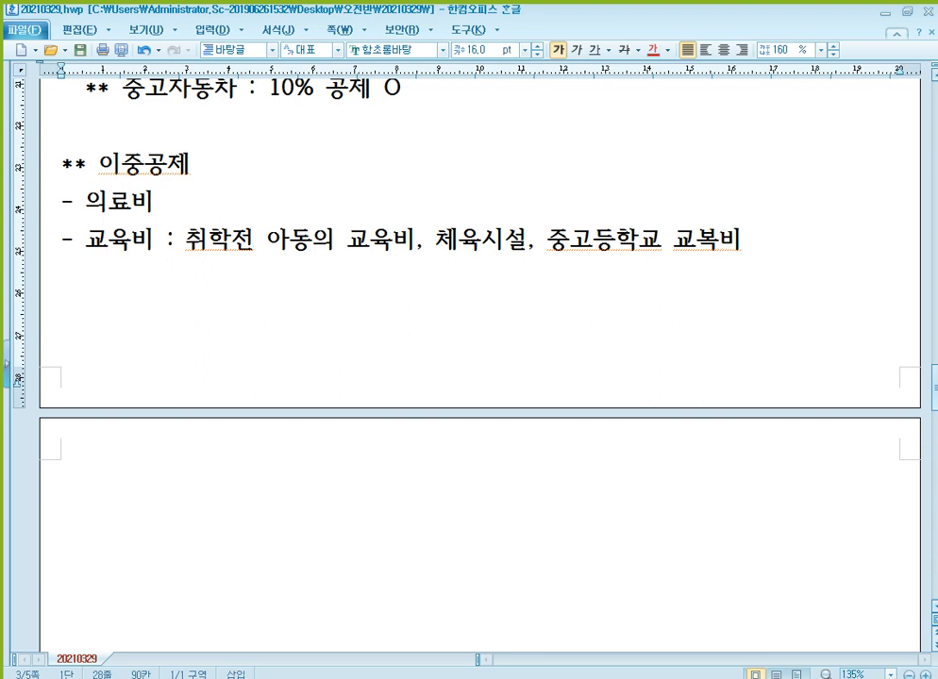
Insert blank lines to reach the next page and enter the row label "교육비" on its second line
key(Return)
key(Return)
key(Return)
key(Return)
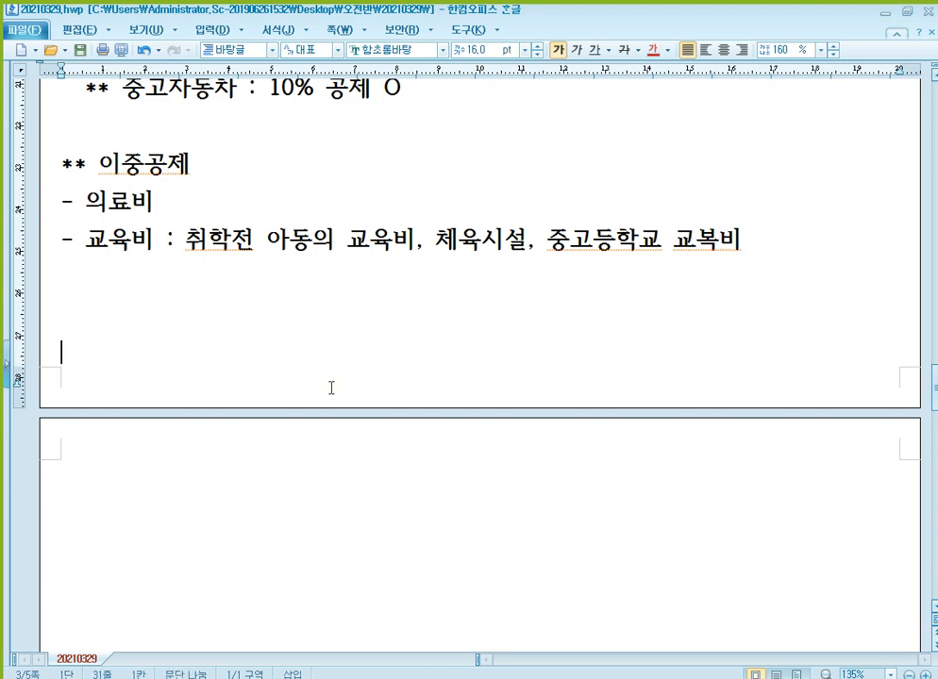
scroll(331, 388, down, 2)
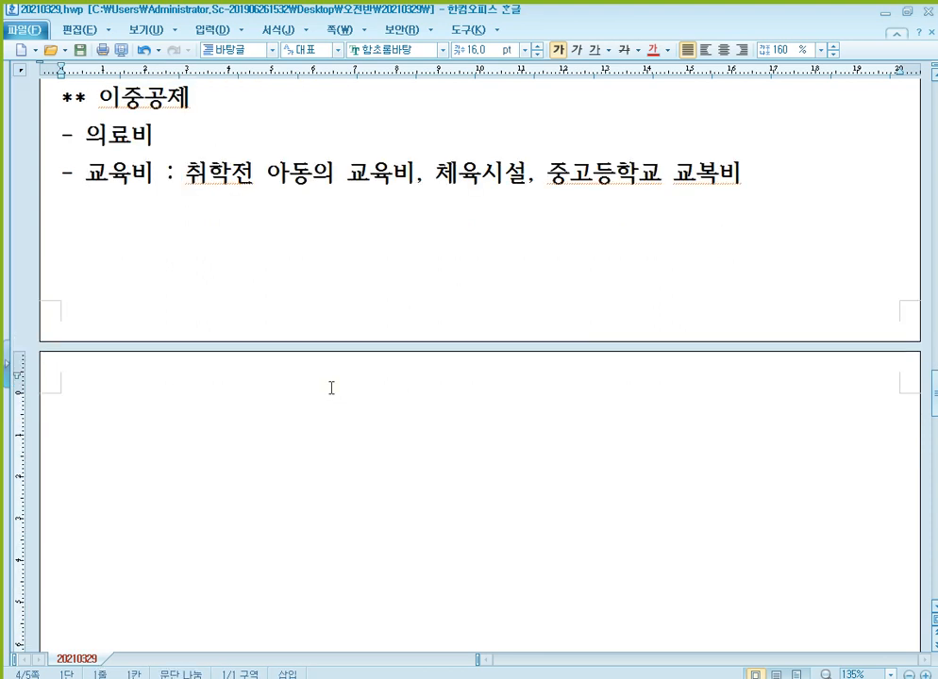
scroll(331, 390, up, 1)
key(Return)
text(교육)
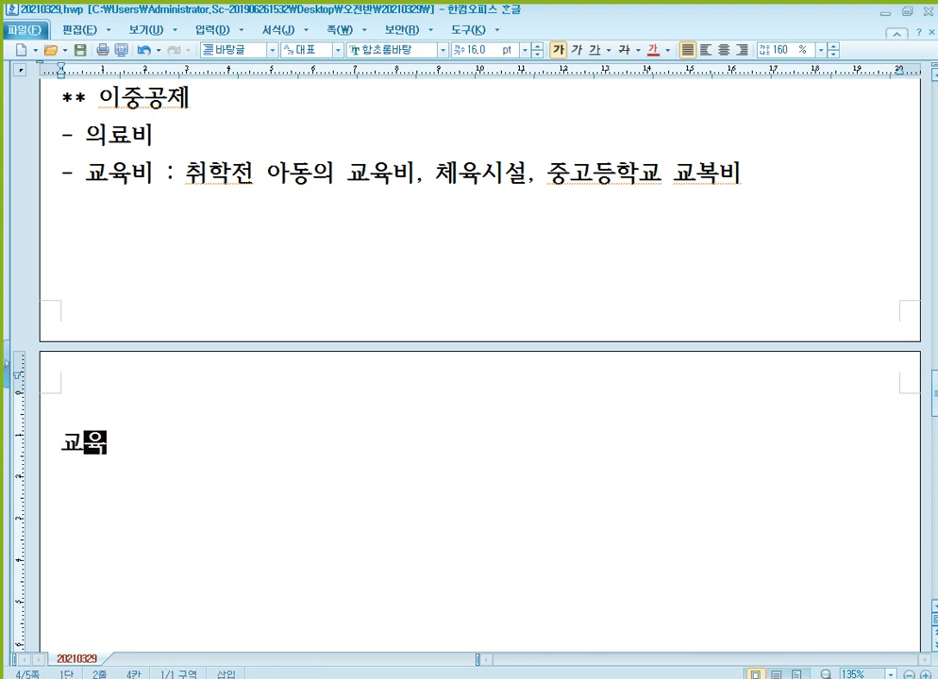
text(비 세)
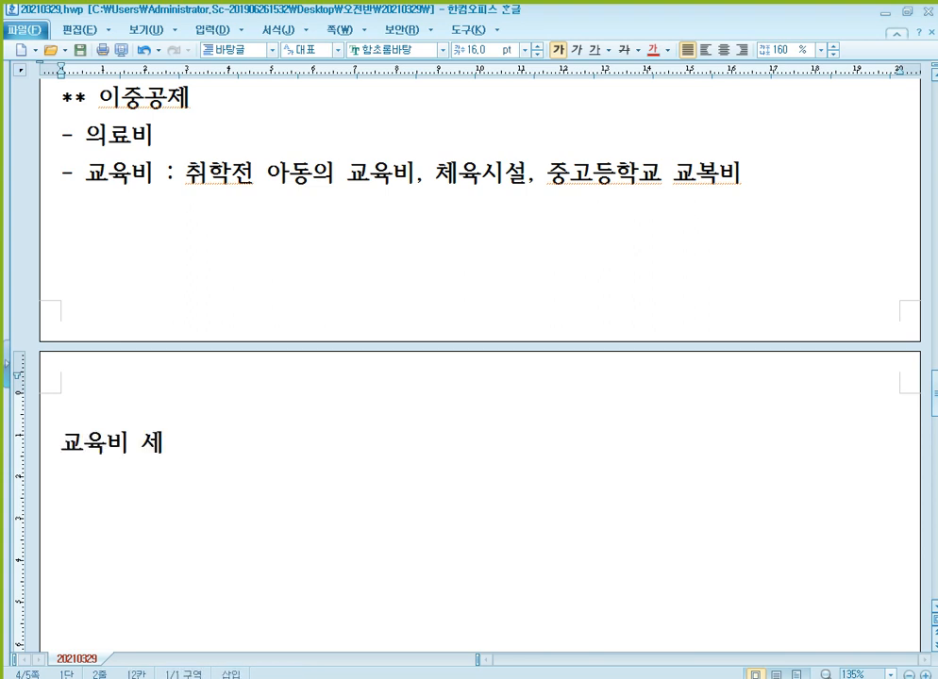
key(BackSpace)
Enter the column headings "세액공제" and "신용카드공제", spaced apart, on the line above the 교육비 label
key(Up)
key(Tab)
key(Tab)
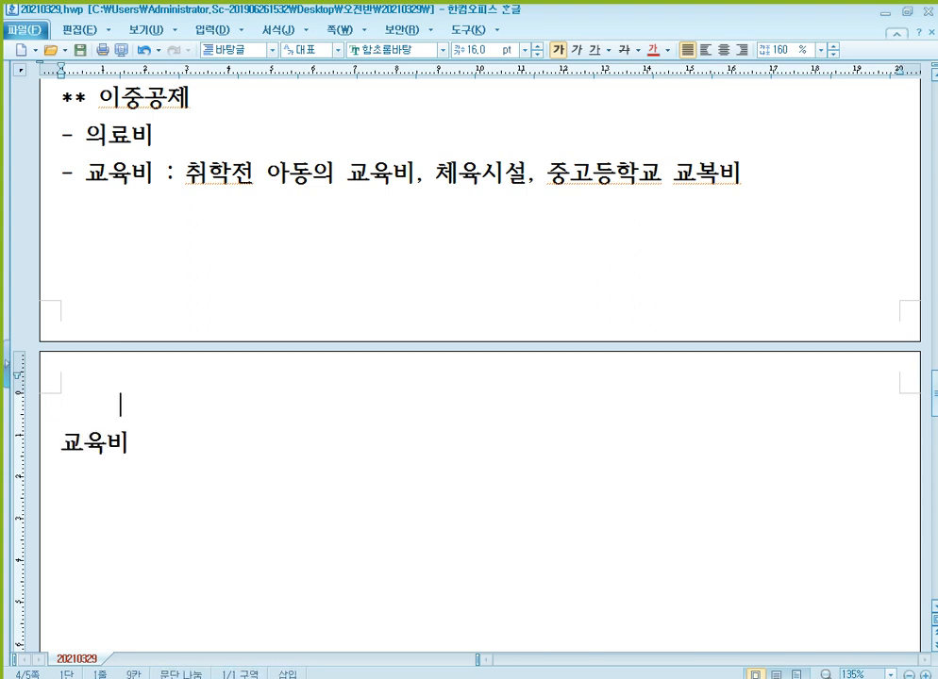
text(세액공제)
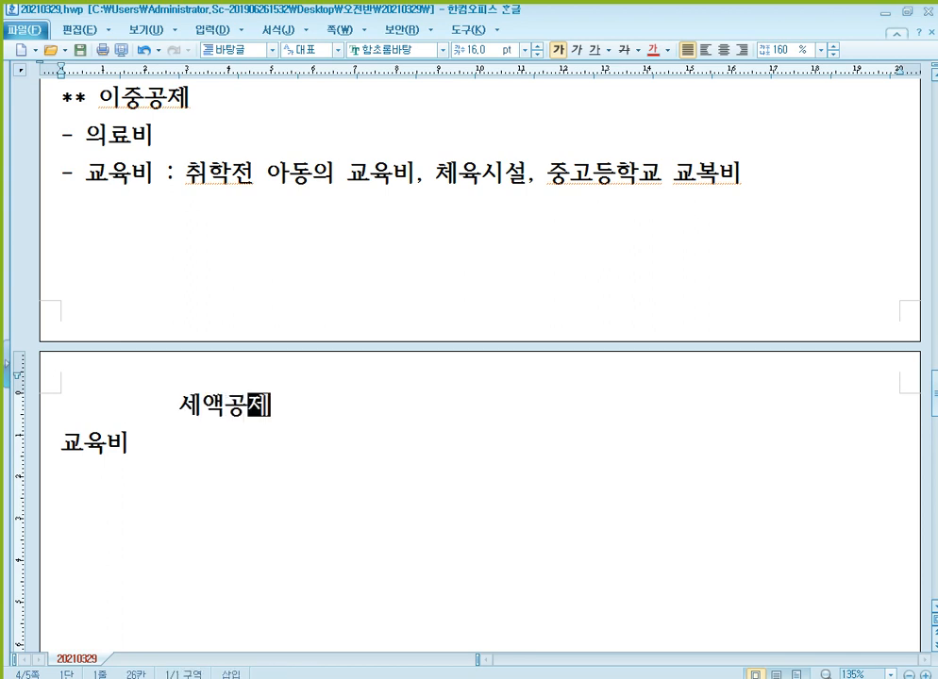
key(Tab)
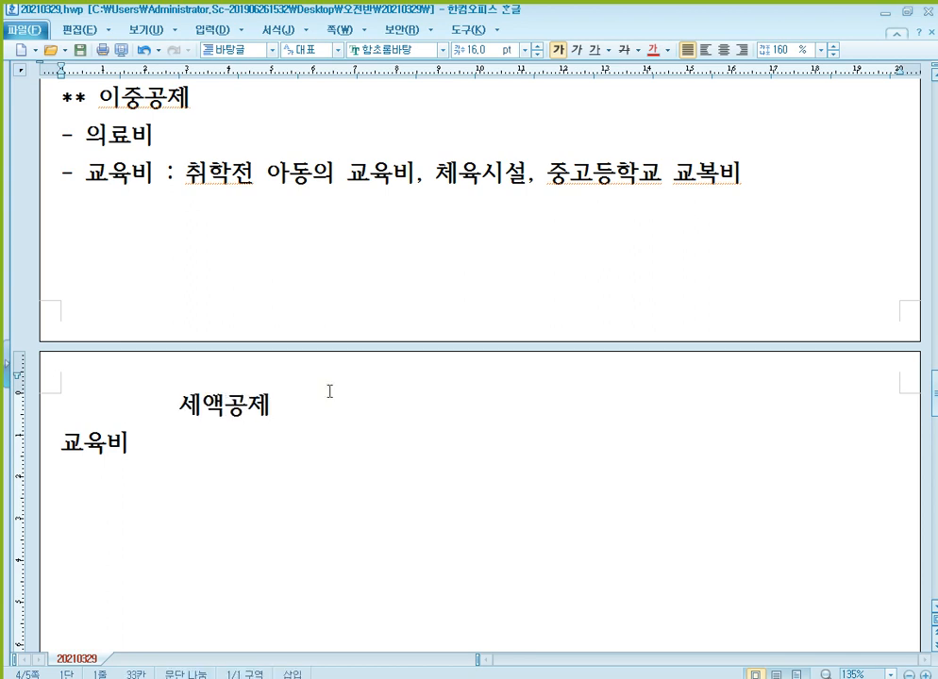
text(신용카드)
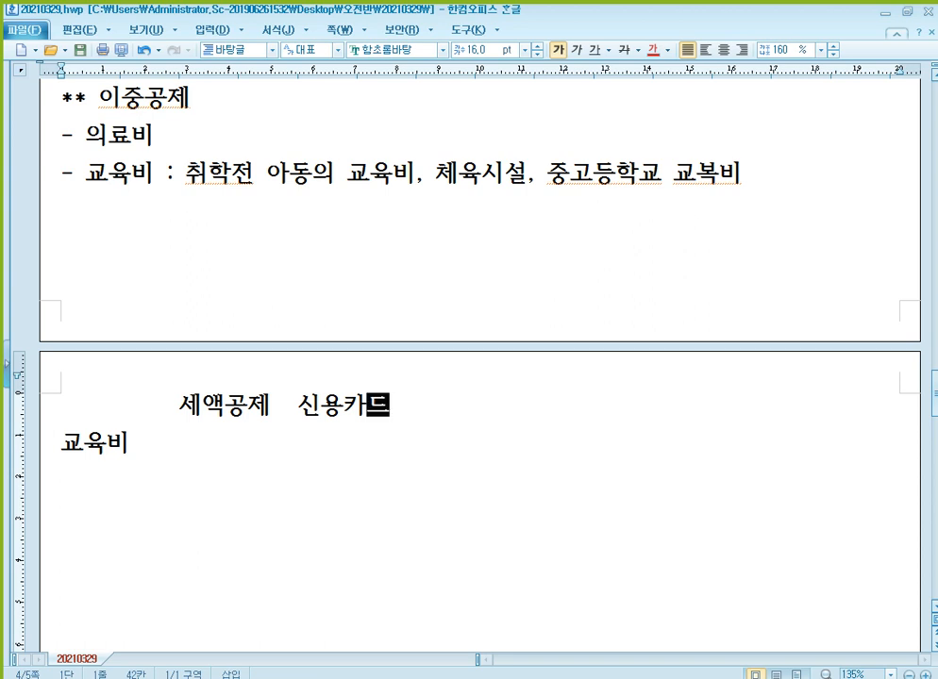
text(공제)
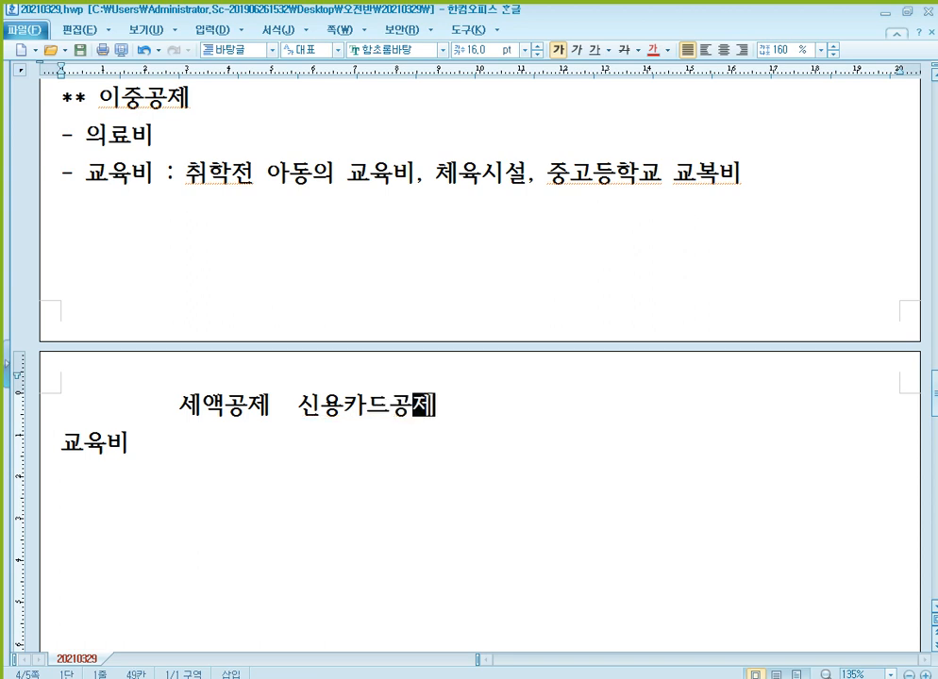
Underline the column heading "신용카드공제"
key(shift+Left)
key(shift+Left)
key(shift+Left)
key(shift+Left)
key(shift+Left)
key(shift+Left)
key(shift+Left)
key(shift+Left)
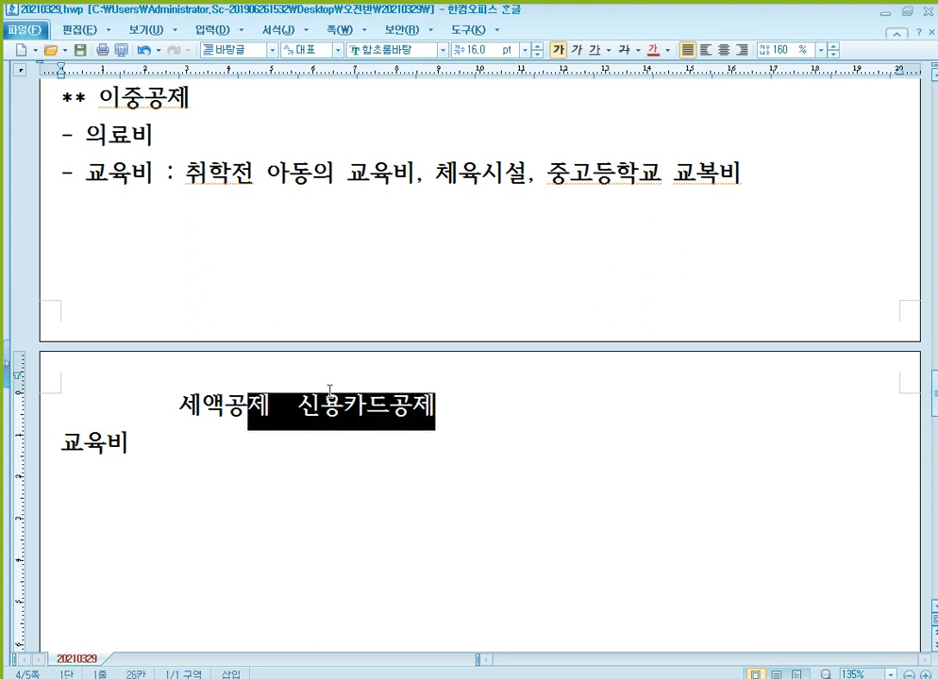
key(shift+Right)
key(shift+Right)
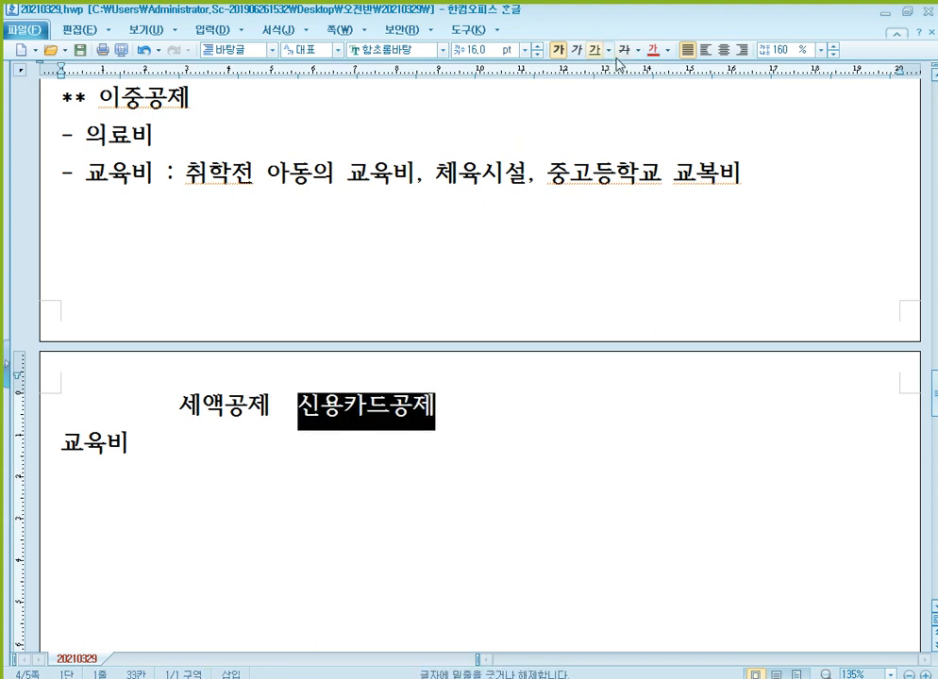
key(ctrl+u)
Underline the column heading "세액공제"
key(Left)
key(shift+Left)
key(shift+Left)
key(shift+Left)
key(shift+Left)
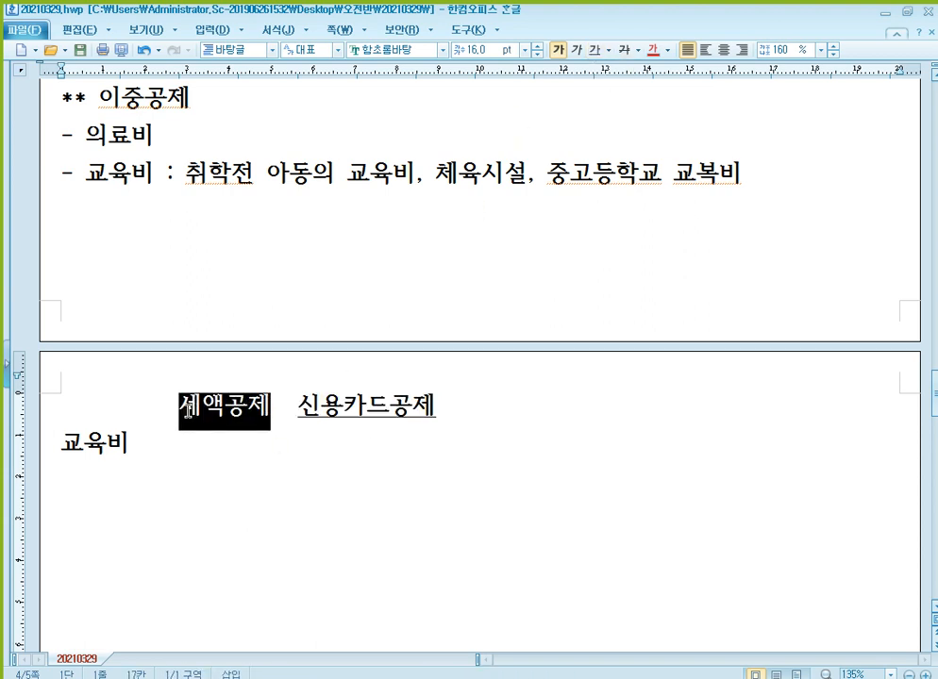
click(594, 49)
Fill the 교육비 row with "O" under 세액공제, then "->" and "X" under 신용카드공제
click(290, 444)
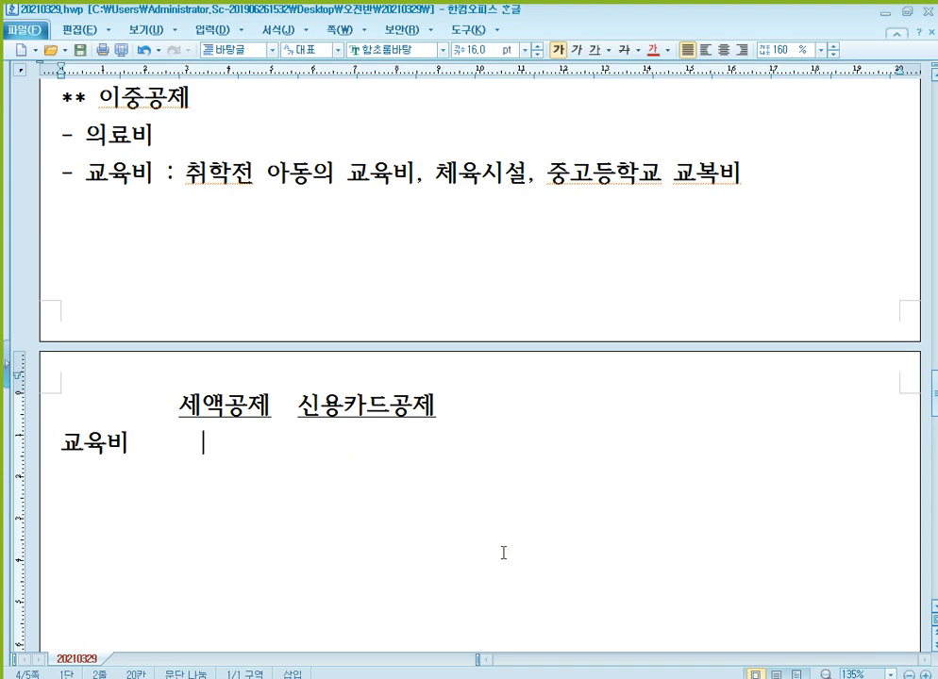
text(0)
key(Left)
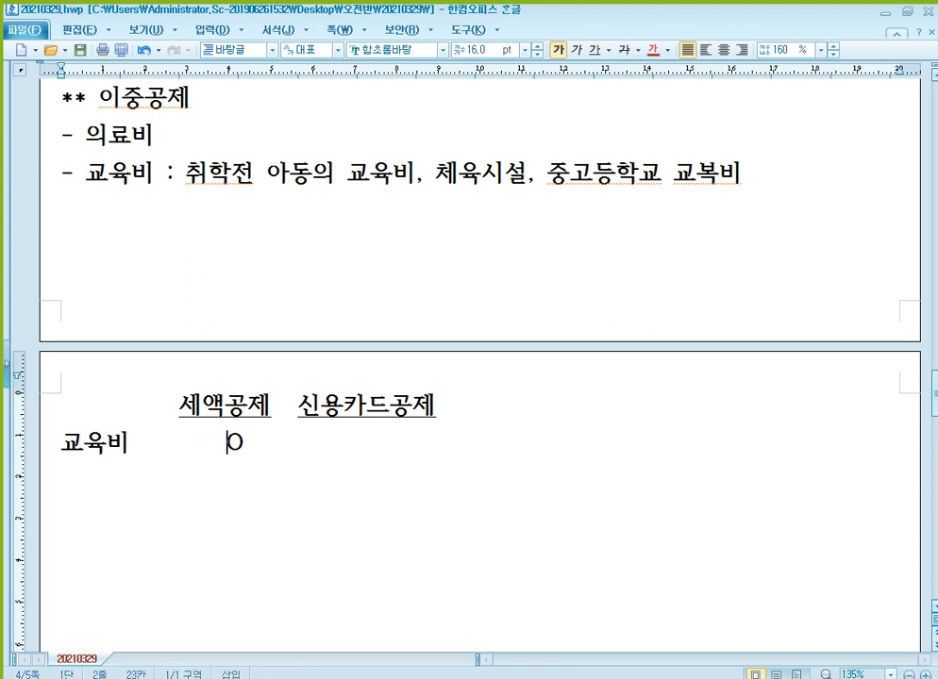
click(504, 553)
text(-)
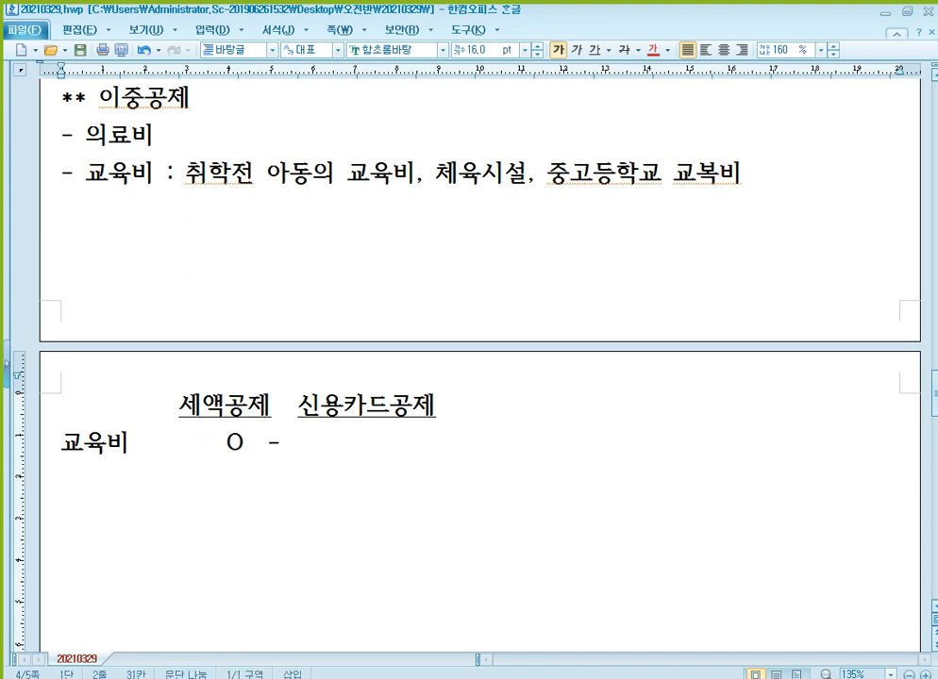
key(BackSpace)
text(->        X)
scroll(503, 553, down, 2)
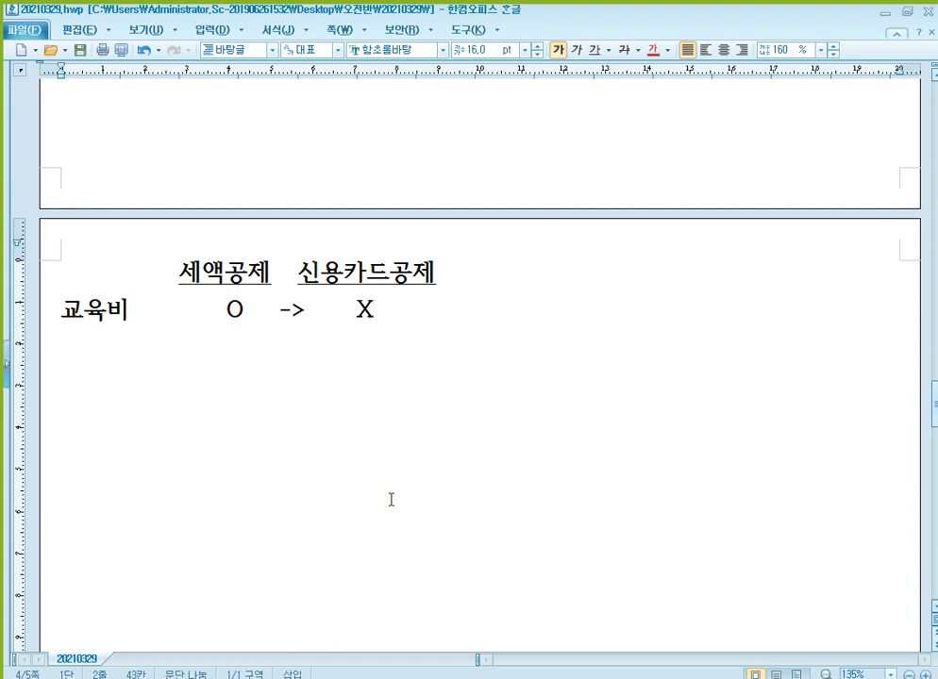
key(Tab)
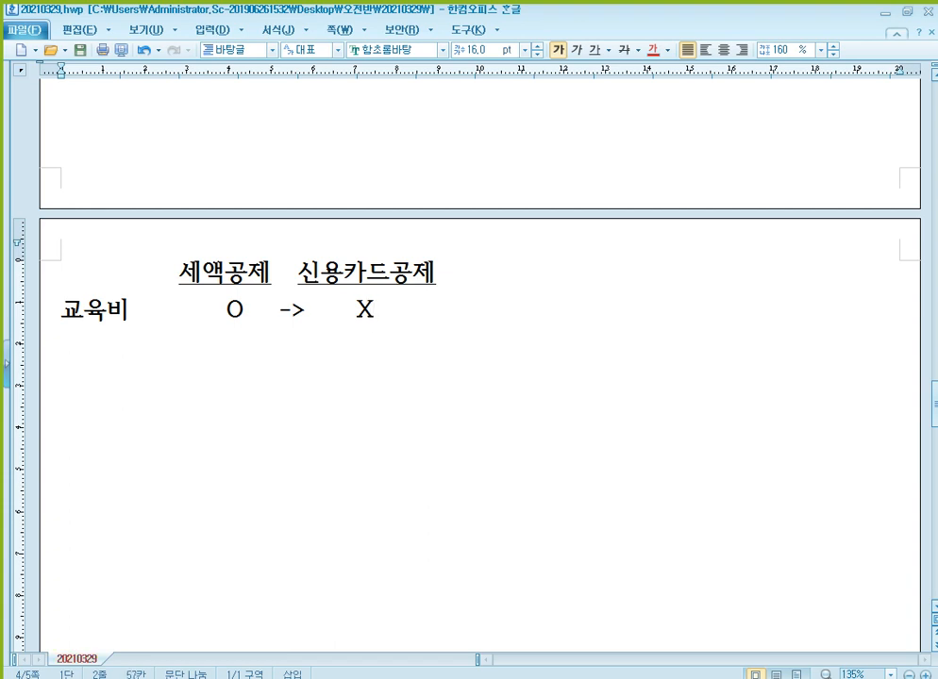
Add the note "예외) 취학전아동교육비, 중고등학교 교복비" after the X in the 교육비 row
text(D)
key(BackSpace)
text(ㅇ)
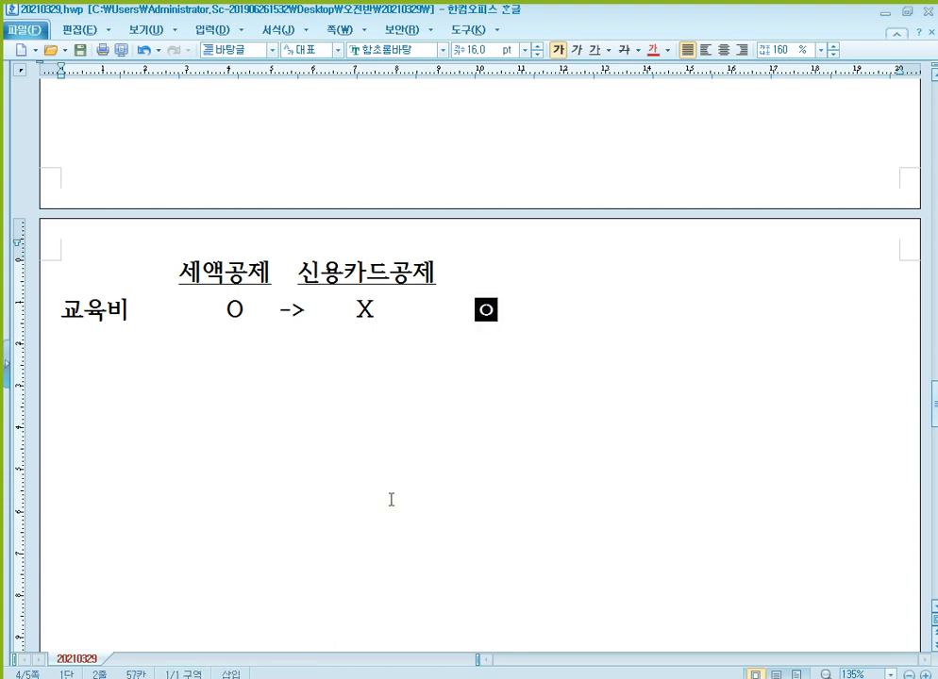
text(예외)
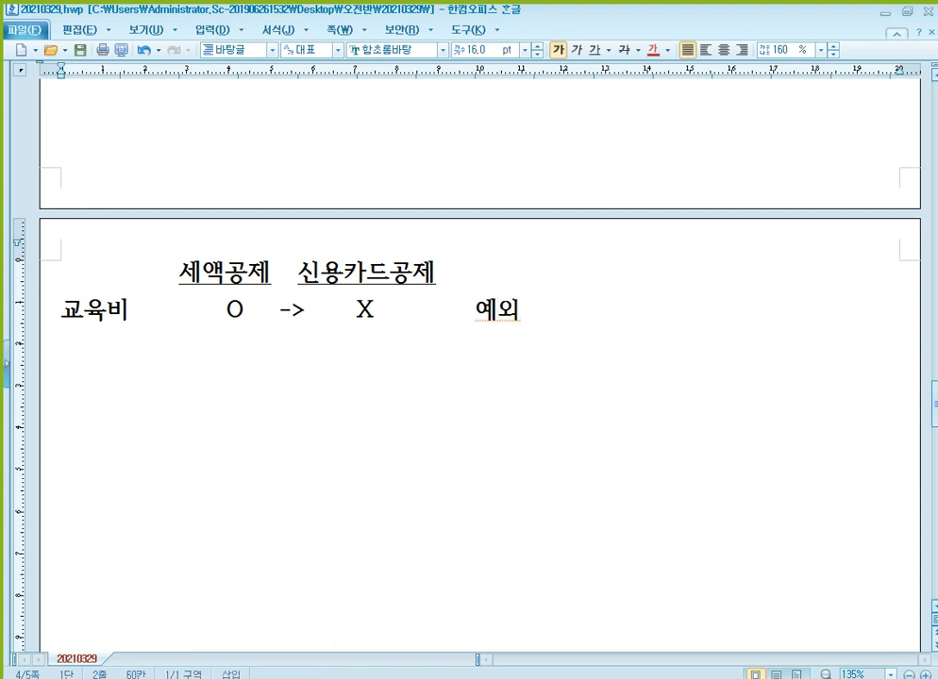
text() 취학전의)
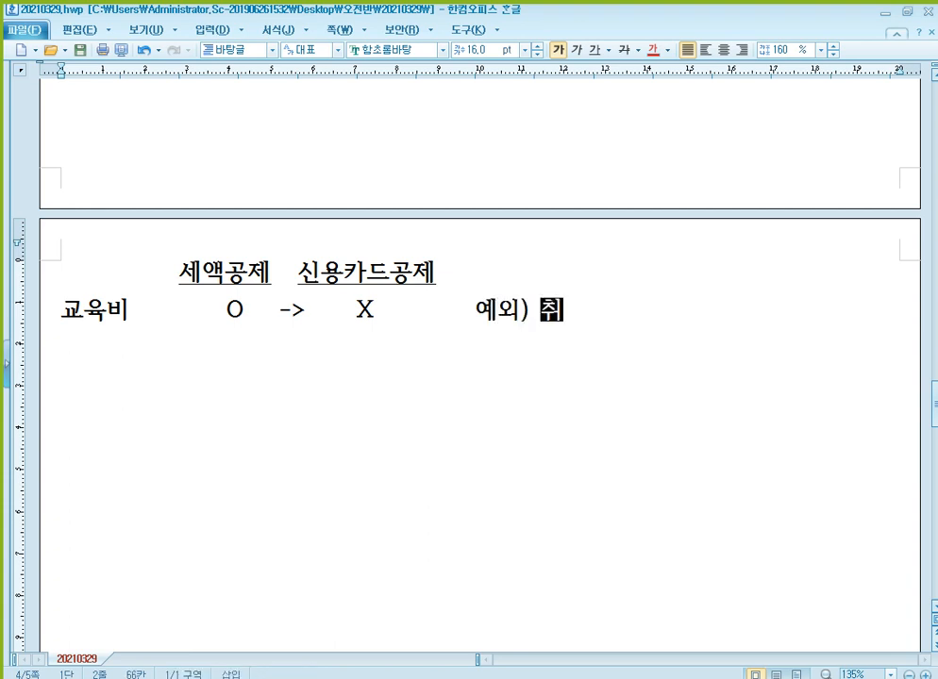
key(BackSpace)
key(BackSpace)
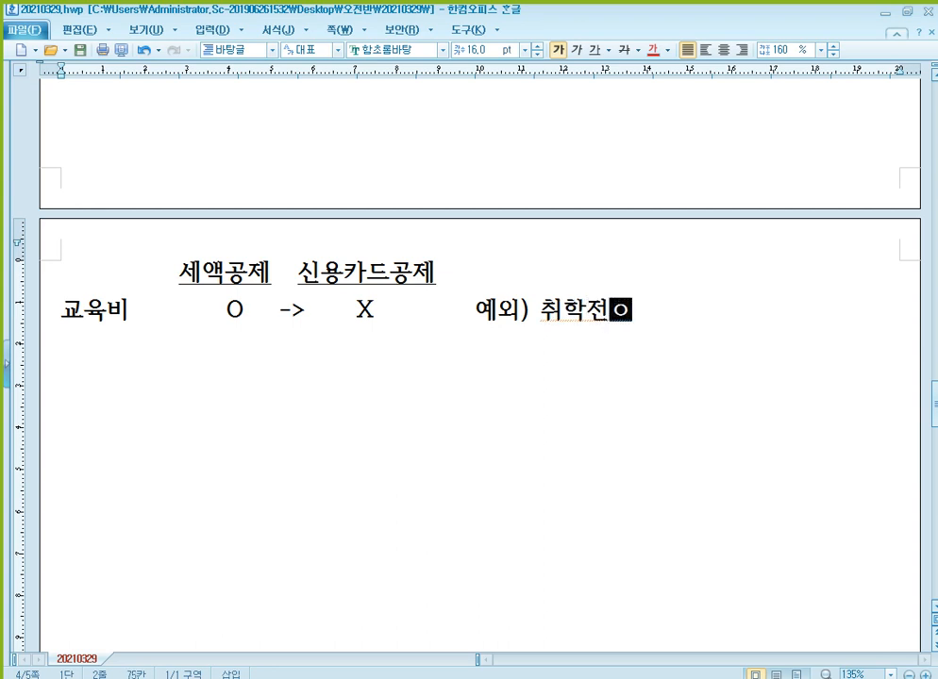
text(아동교육비,)
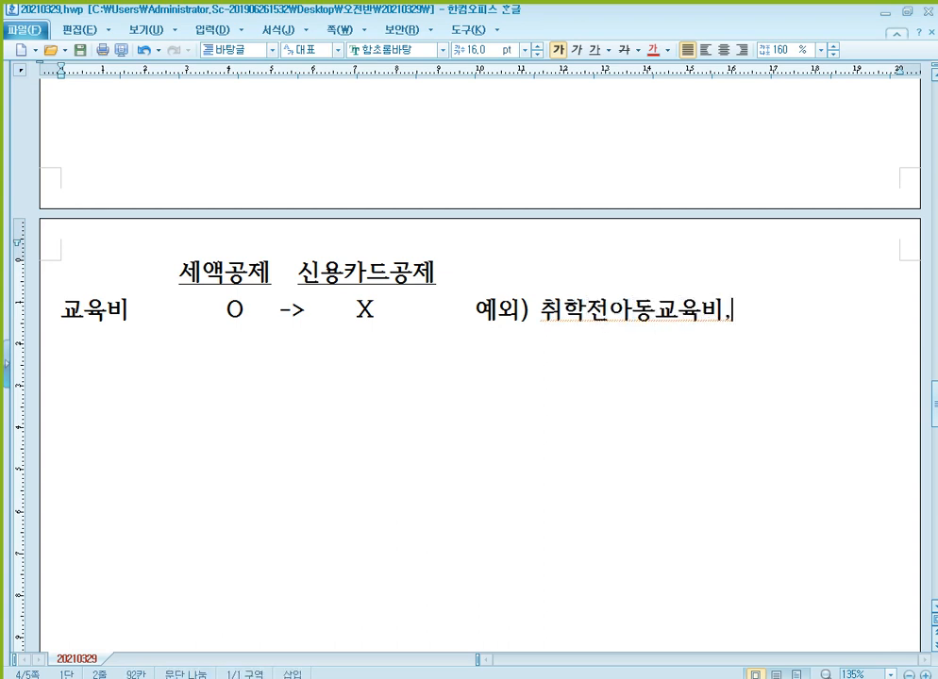
text( 중고등학교 교)
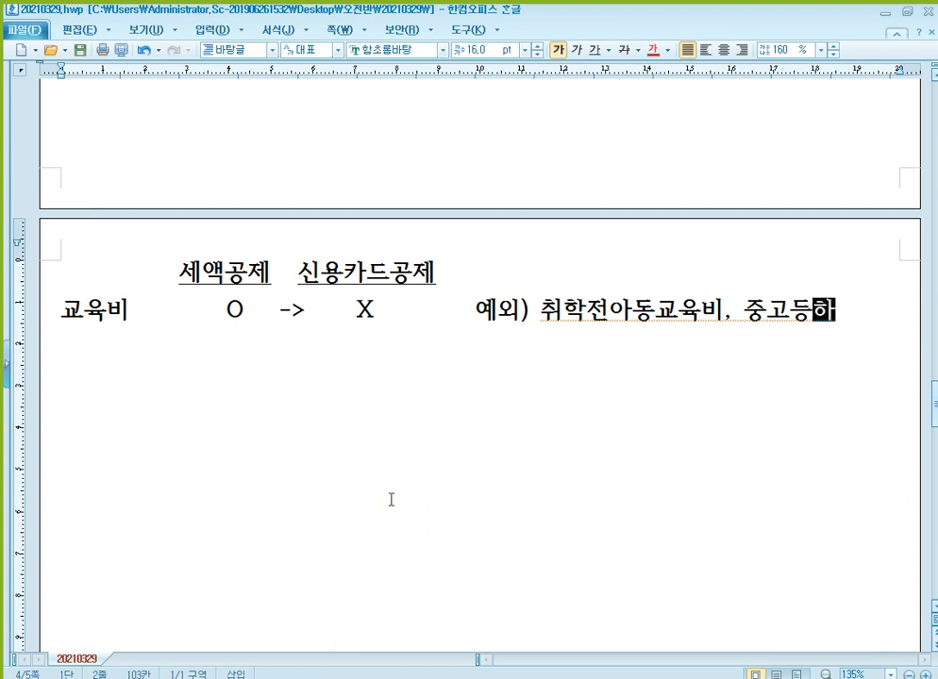
text(복비)
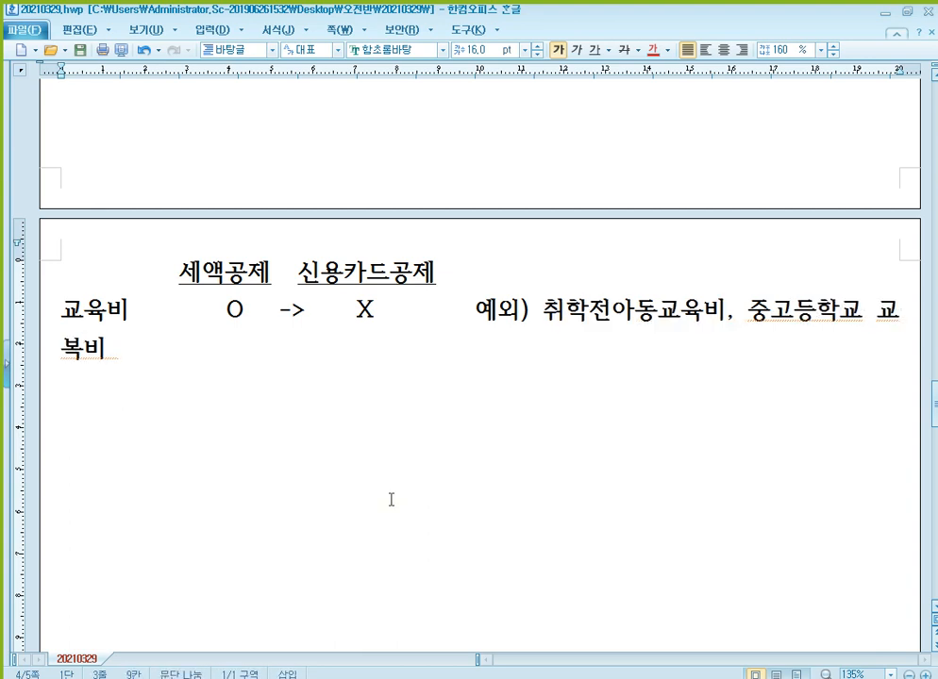
Shorten the gap before "예외)" in the 교육비 row so the exception note fits on one line
key(Up)
key(Right)
key(Right)
key(Right)
key(Right)
key(Right)
key(Right)
key(Right)
key(Right)
key(Right)
key(Right)
key(Right)
key(Right)
key(Right)
key(Right)
key(Right)
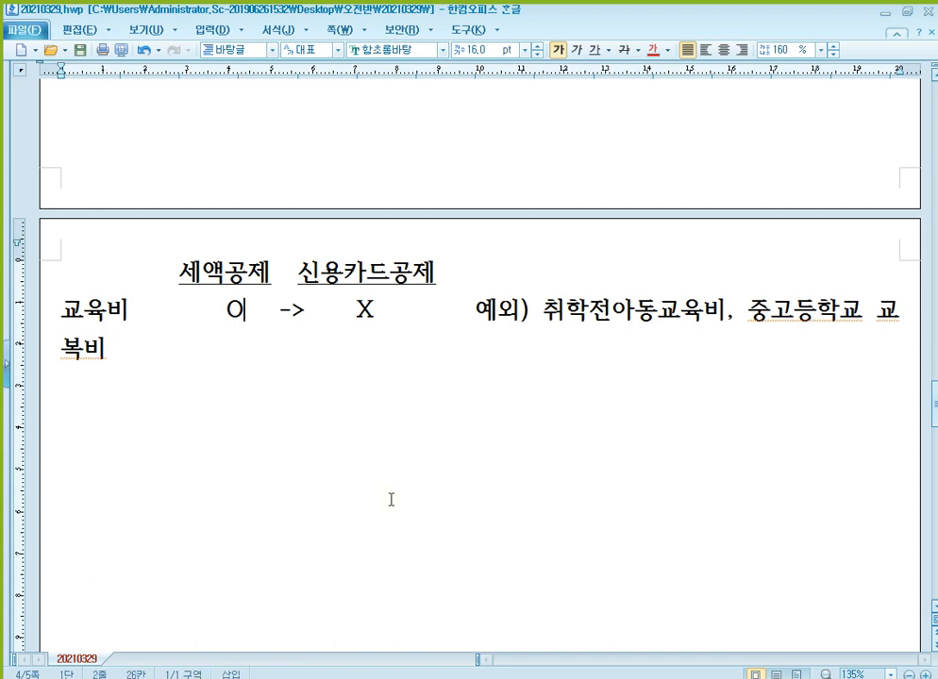
key(Right)
key(Right)
key(Right)
key(Right)
key(Right)
key(Right)
key(Right)
key(Right)
key(Delete)
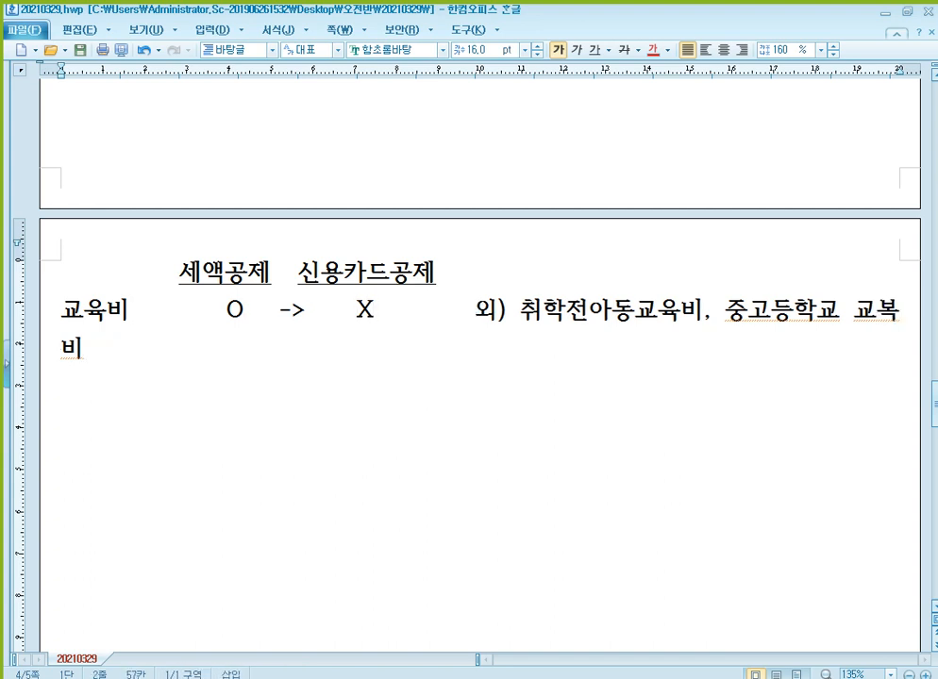
key(BackSpace)
key(BackSpace)
key(BackSpace)
key(BackSpace)
key(BackSpace)
key(BackSpace)
key(BackSpace)
key(BackSpace)
text(예)
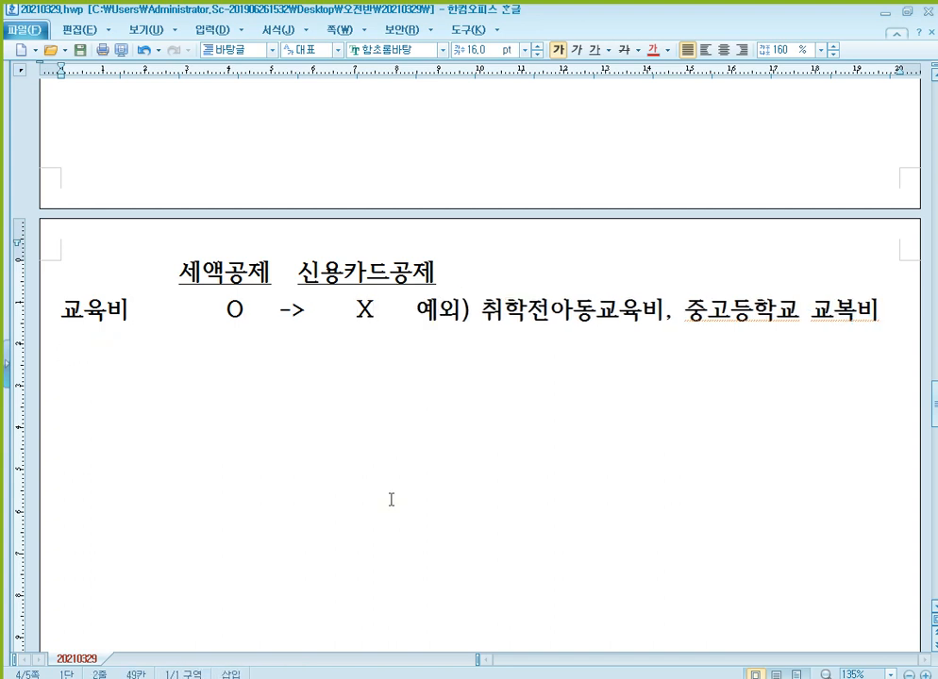
Add a second line under 교육비 with "X", "->" and "O", aligned with the entries above
click(392, 500)
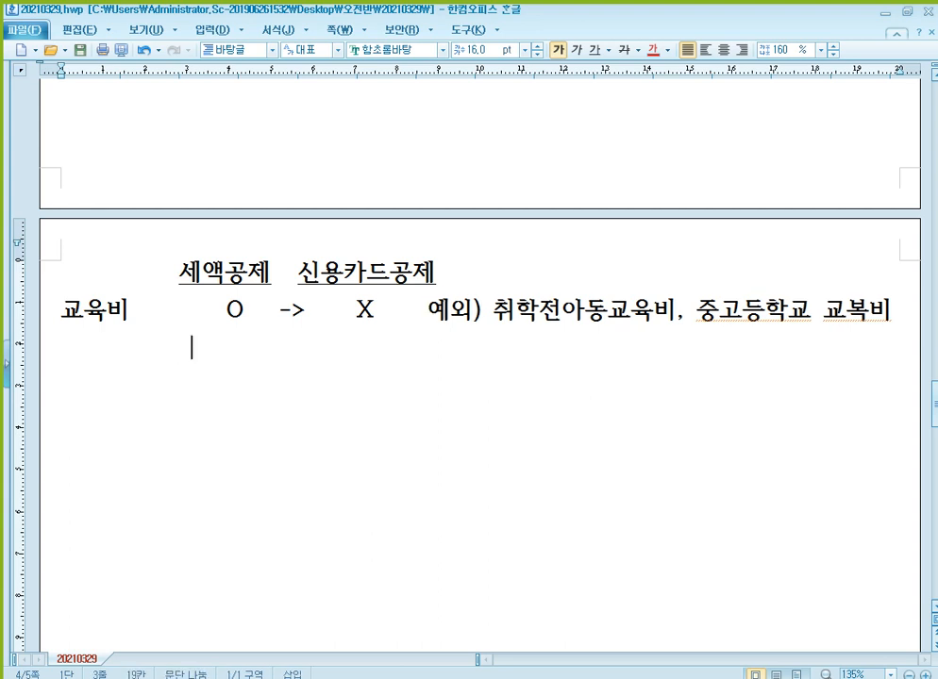
key(Hangul)
text(X      ->       O)
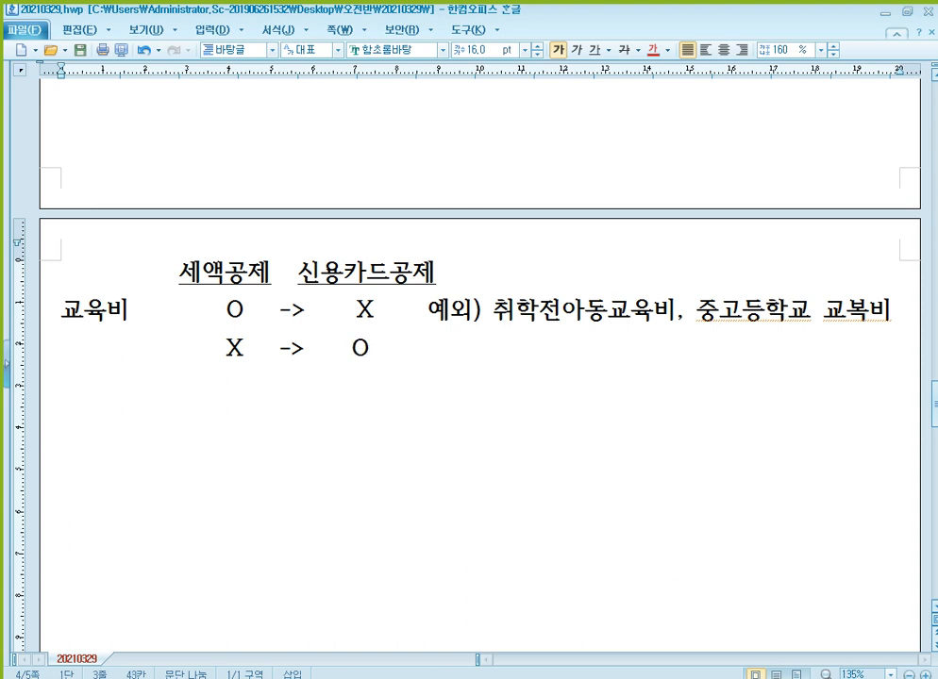
key(Left)
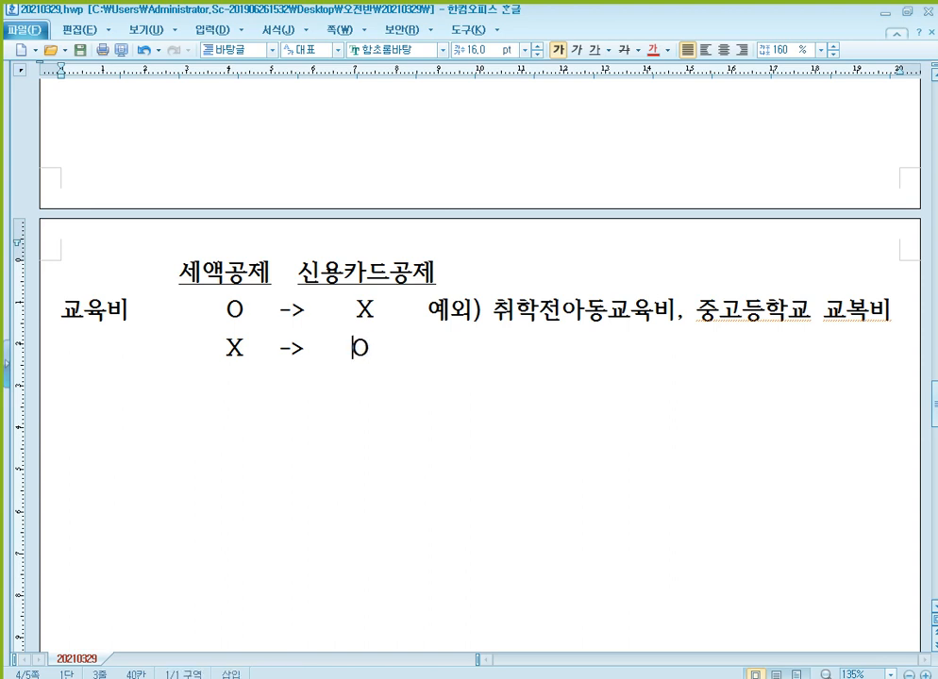
scroll(345, 512, down, 3)
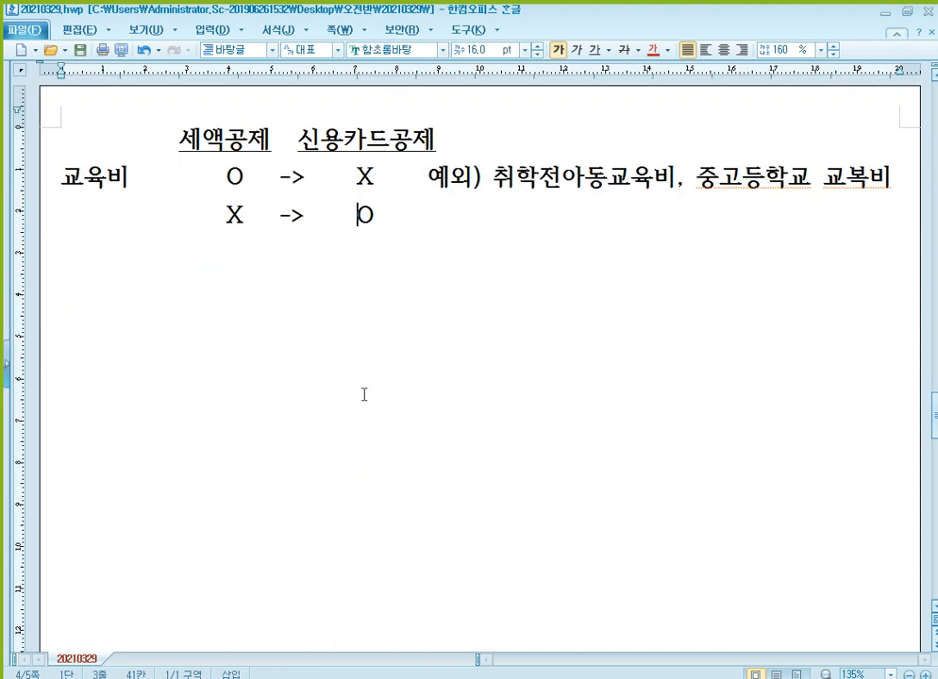
Add a 의료비 row reading "O -> O" and a line below it reading "X -> O", aligned under the column headings
click(186, 258)
key(Return)
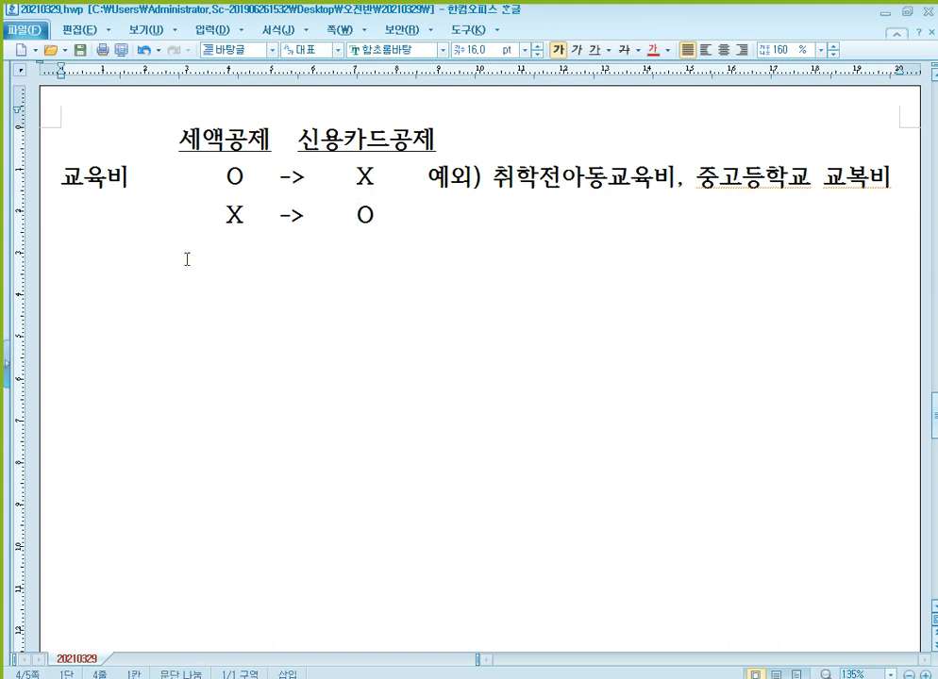
text(d)
key(BackSpace)
key(Hangul)
text(의룝)
text(비)
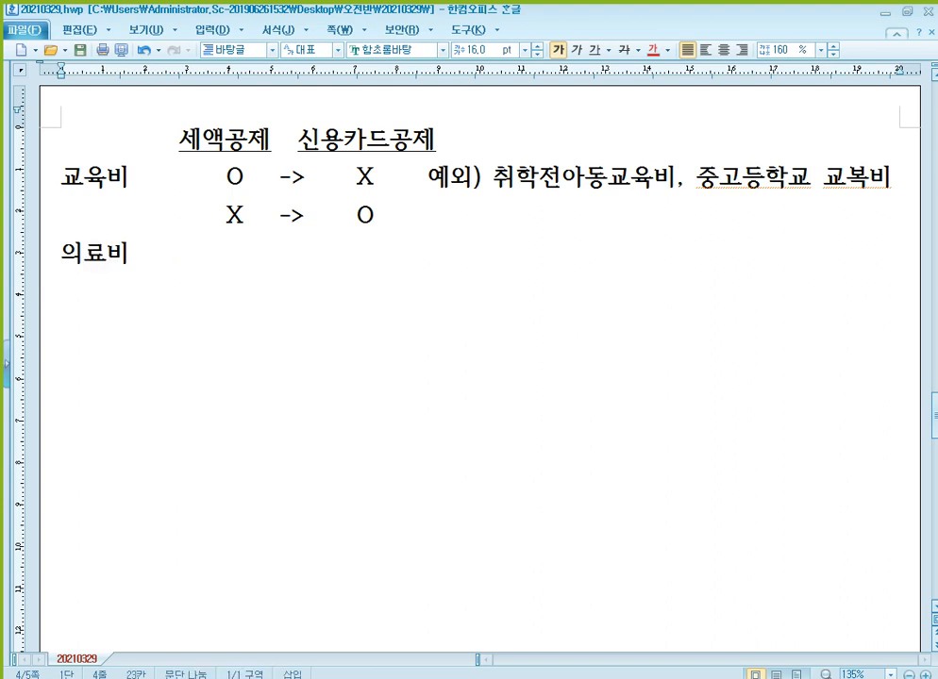
text(O       ->        O)
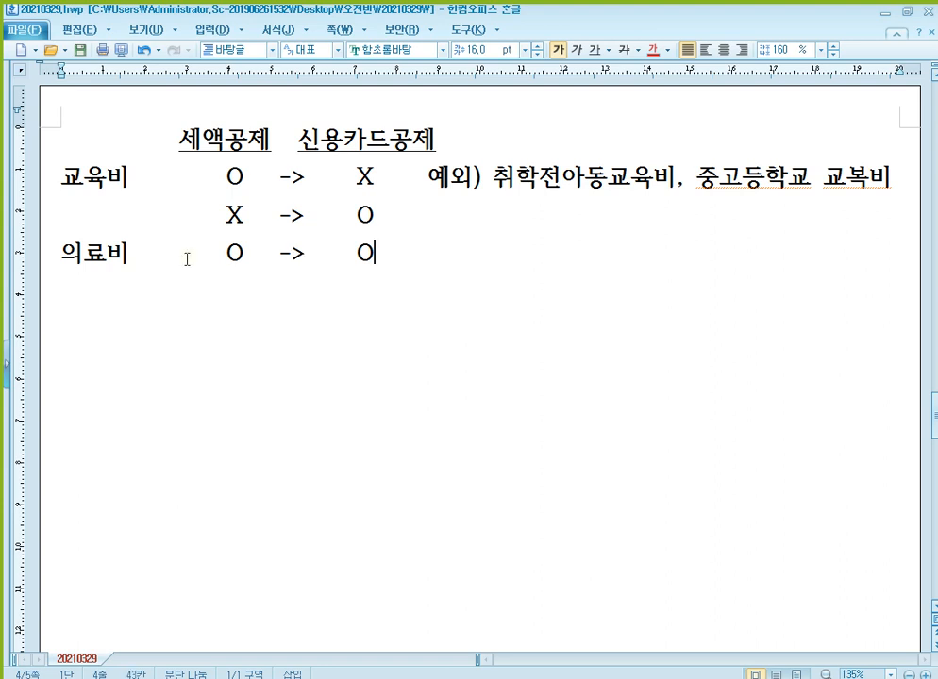
key(Return)
text(X     ->        O)
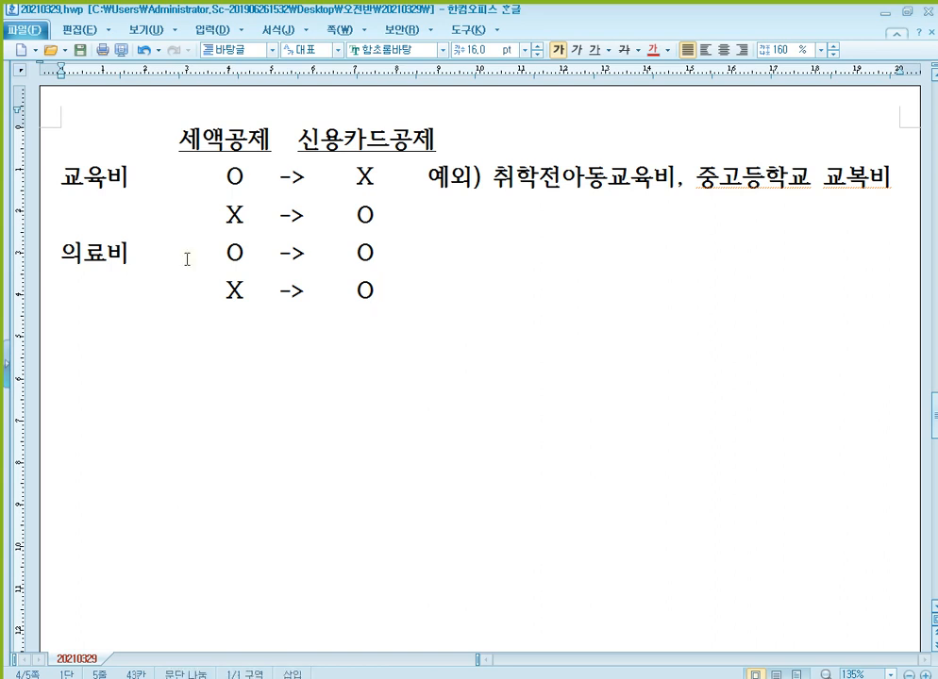
Insert a blank line between the 교육비 and 의료비 entries
key(Up)
key(Home)
key(Return)
key(Down)
key(Down)
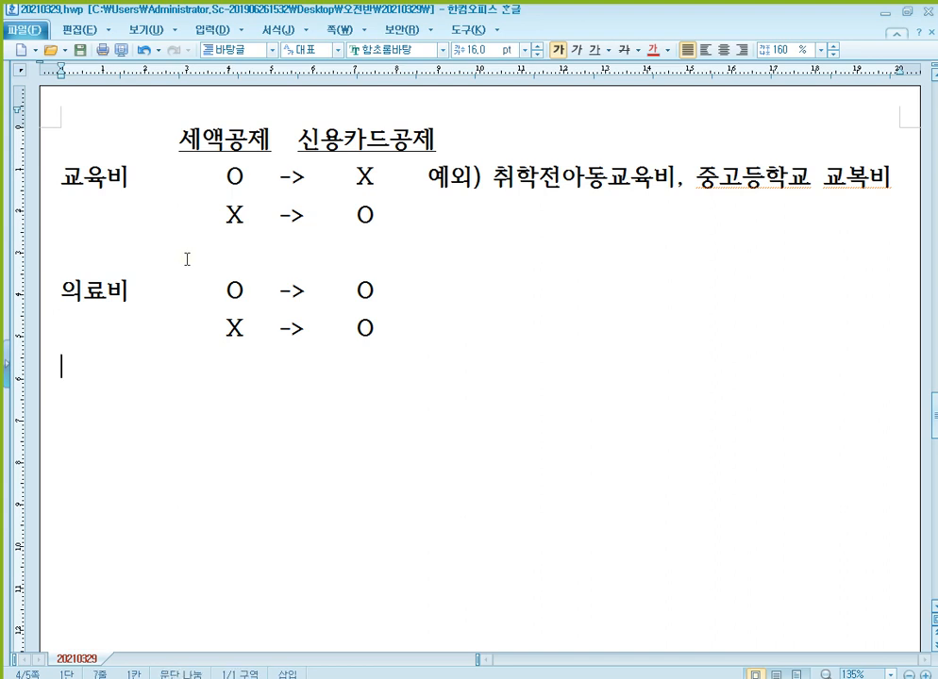
Below 의료비, after a blank line, add 보험료 with "O -> X" and a second line "X -> X"
key(Return)
text(보허ㅁ료)
key(Tab)
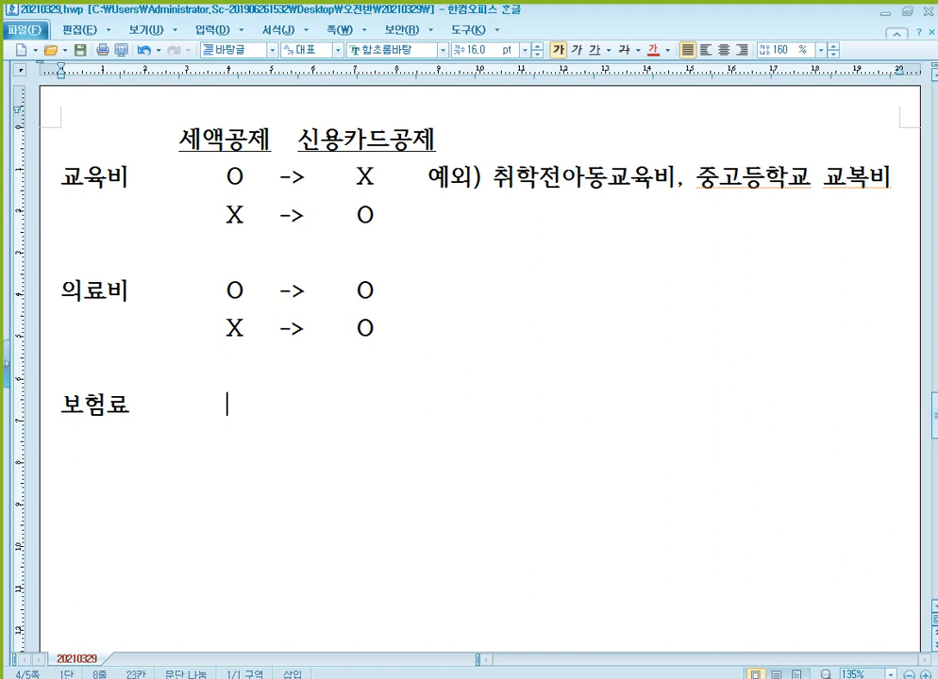
text(O   ->       ㅌ)
key(BackSpace)
key(Hangul)
text(X)
key(Return)
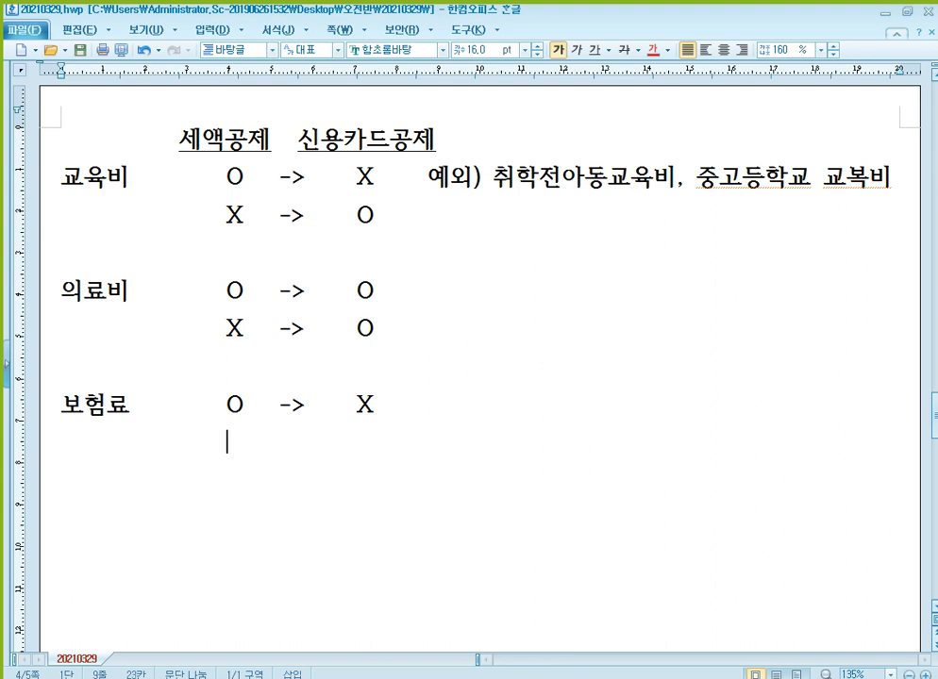
text(X     ->        X)
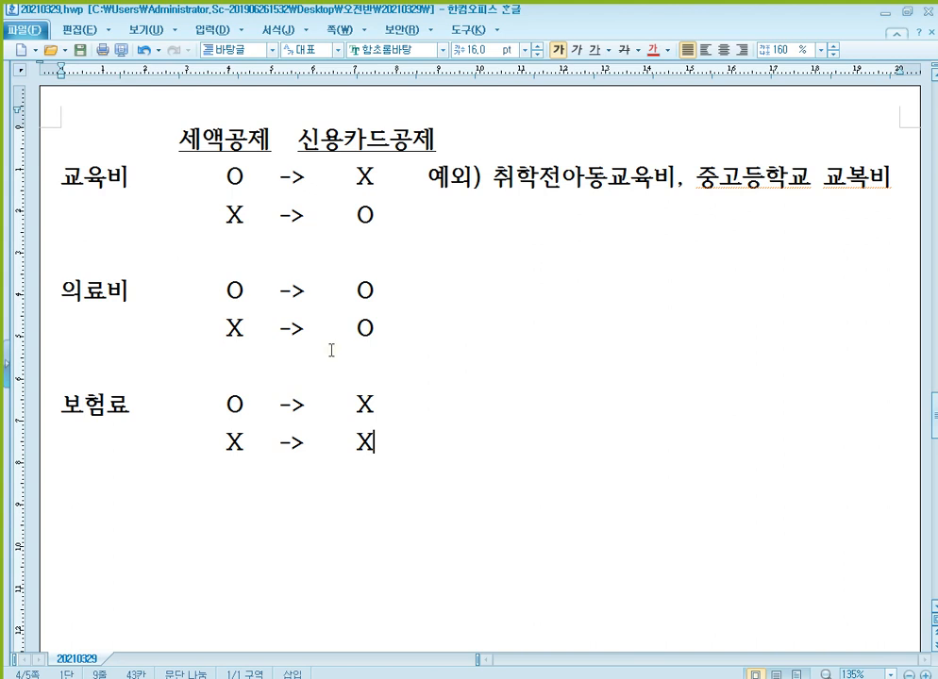
Insert a table with six rows and three columns below the 보험료 entries
scroll(382, 417, down, 1)
scroll(381, 418, down, 2)
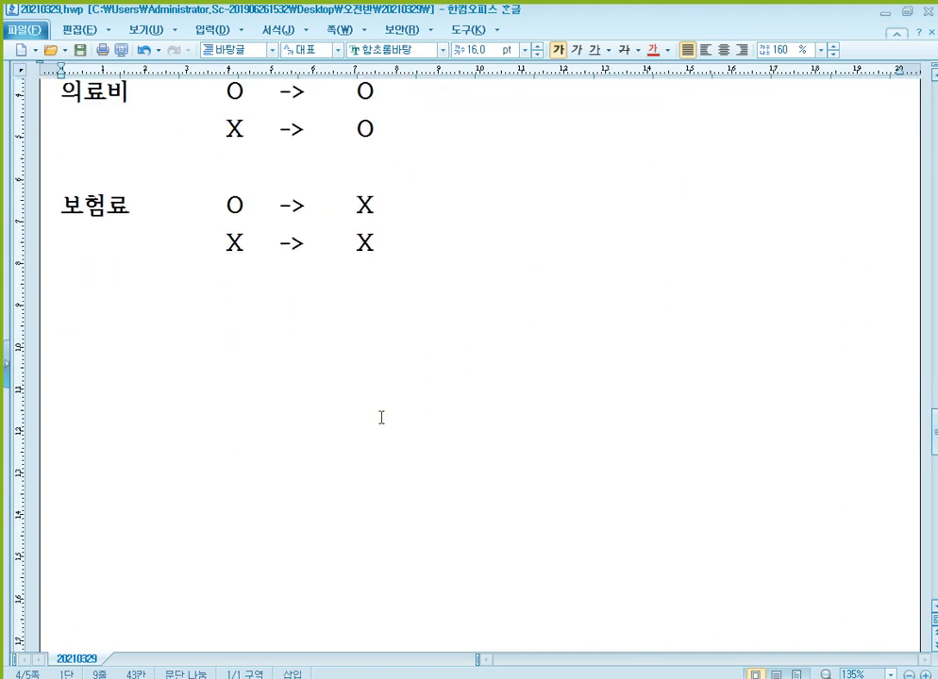
click(213, 337)
key(ctrl+n)
key(t)
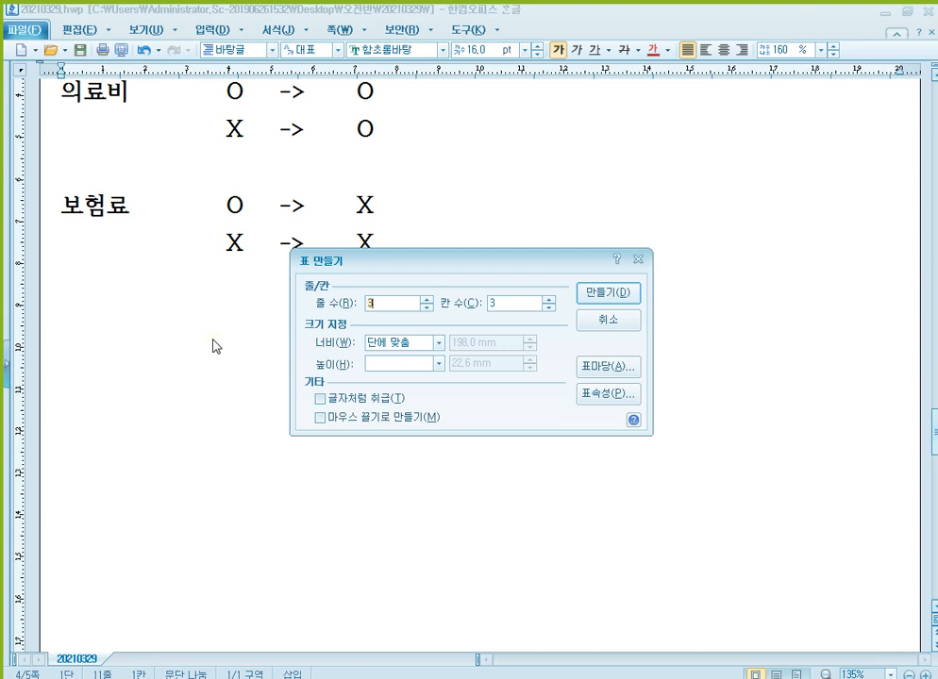
text(8)
key(Return)
Make all rows of the new table taller and all its columns narrower, about half the page width overall
key(F5)
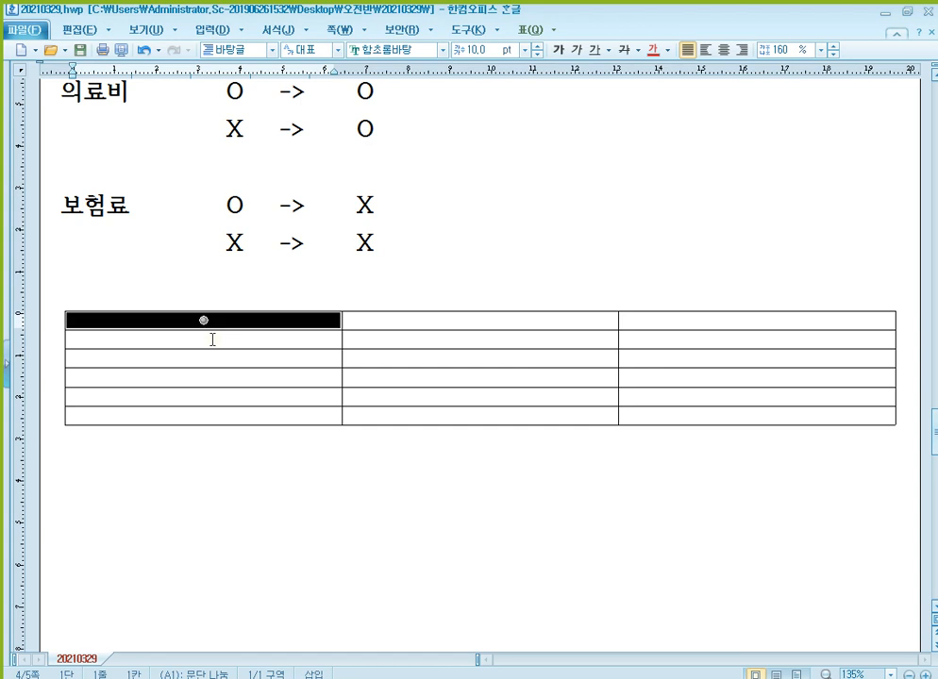
key(F5)
key(F5)
key(ctrl+Down)
key(ctrl+Down)
key(ctrl+Down)
key(ctrl+Down)
key(ctrl+Down)
key(ctrl+Left)
key(ctrl+Left)
key(ctrl+Left)
key(ctrl+Left)
key(ctrl+Left)
key(ctrl+Left)
key(ctrl+Left)
key(ctrl+Left)
key(ctrl+Left)
key(ctrl+Left)
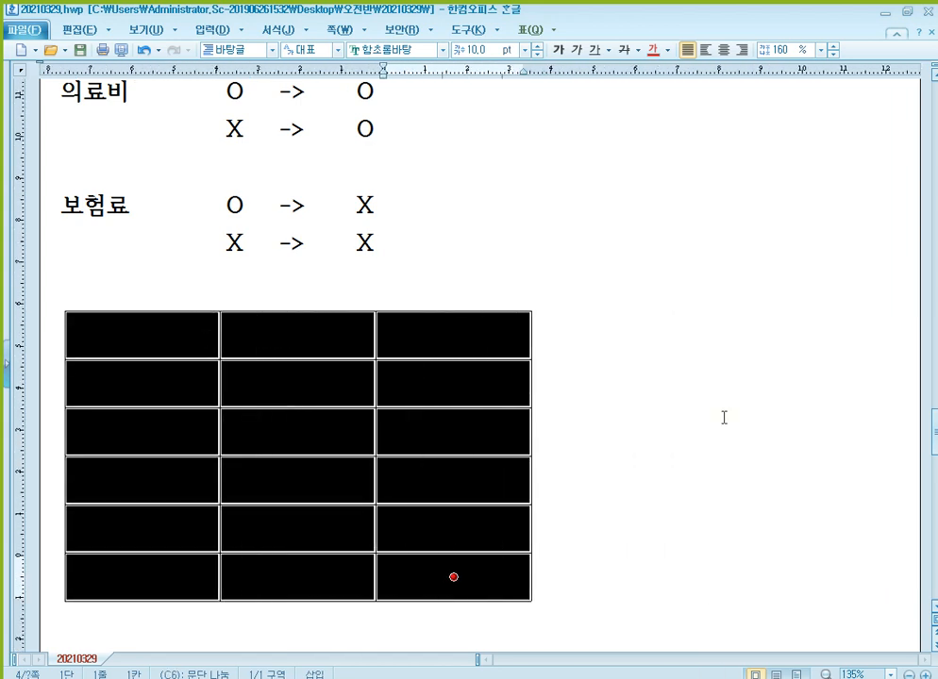
Format all table cells as bold, centred text at 15 pt
click(558, 49)
click(724, 49)
click(514, 54)
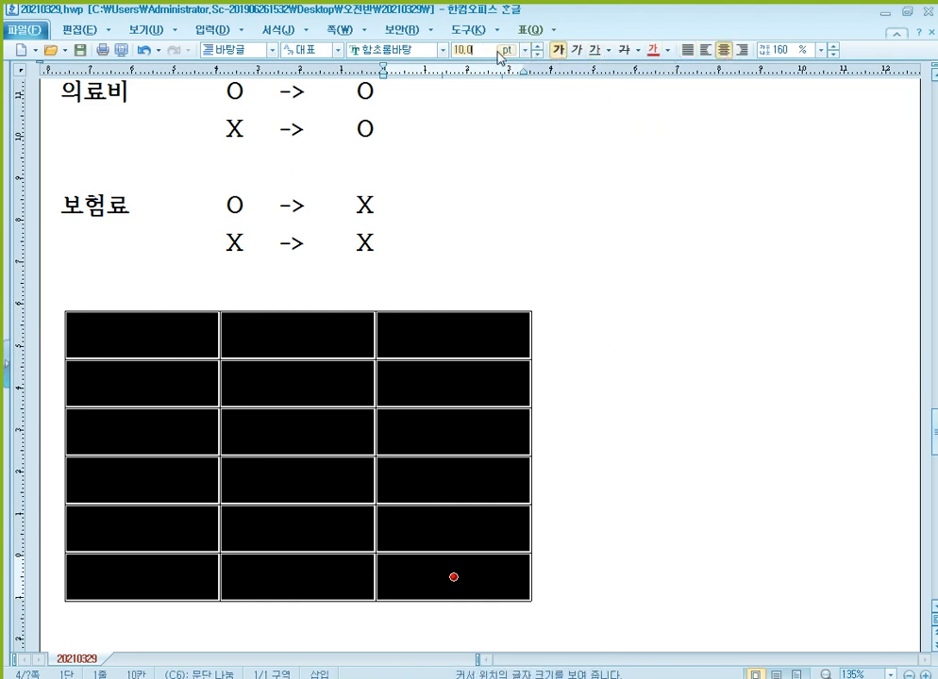
text(15)
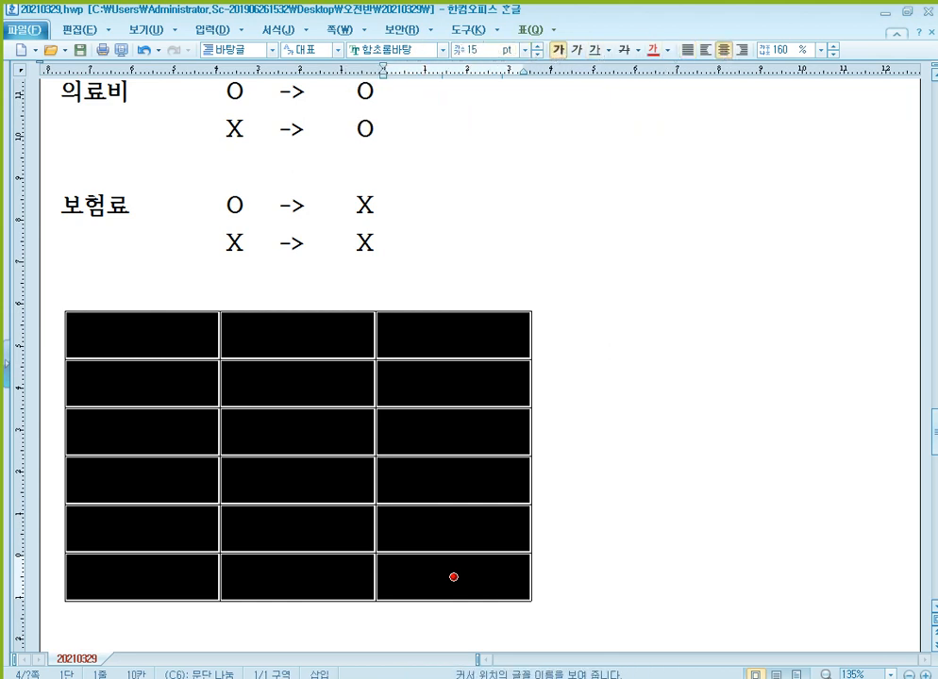
Enter the headings "소득금액제한" and "나이제한" in the second and third cells of the table's first row
click(283, 339)
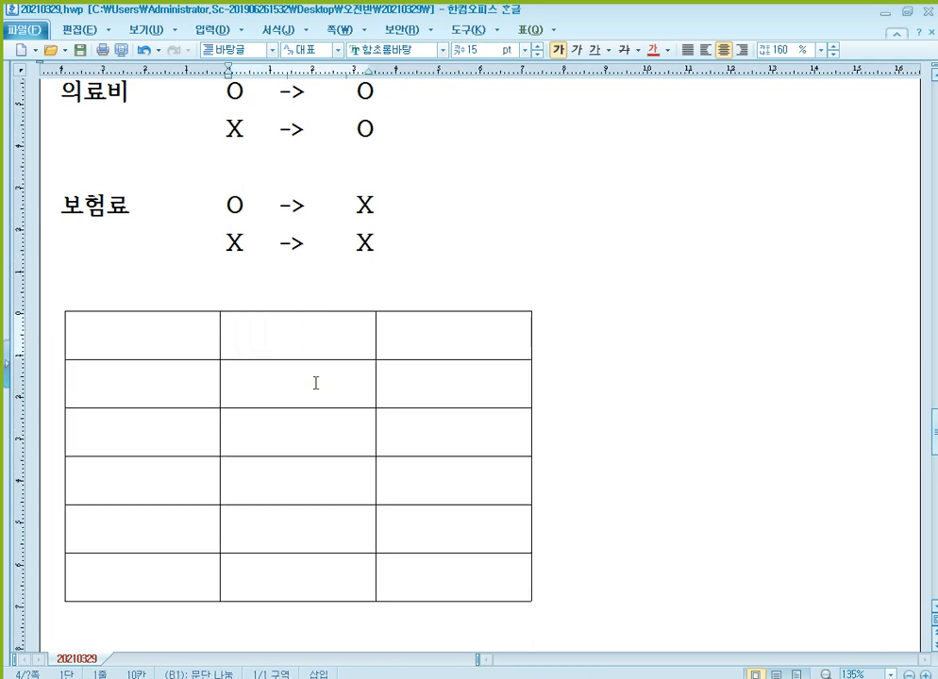
text(소득)
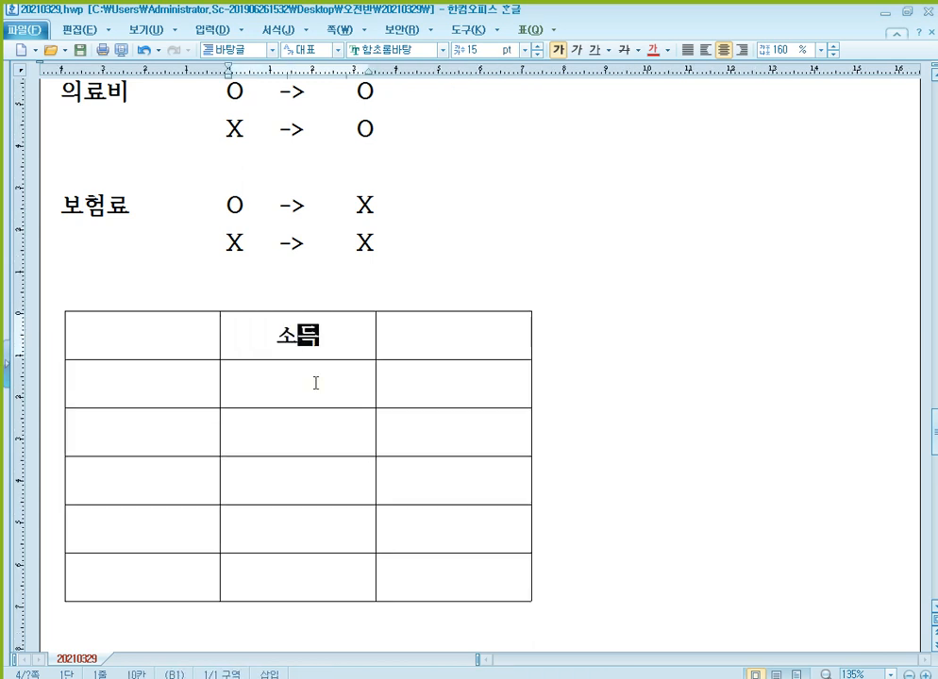
text(금액제한)
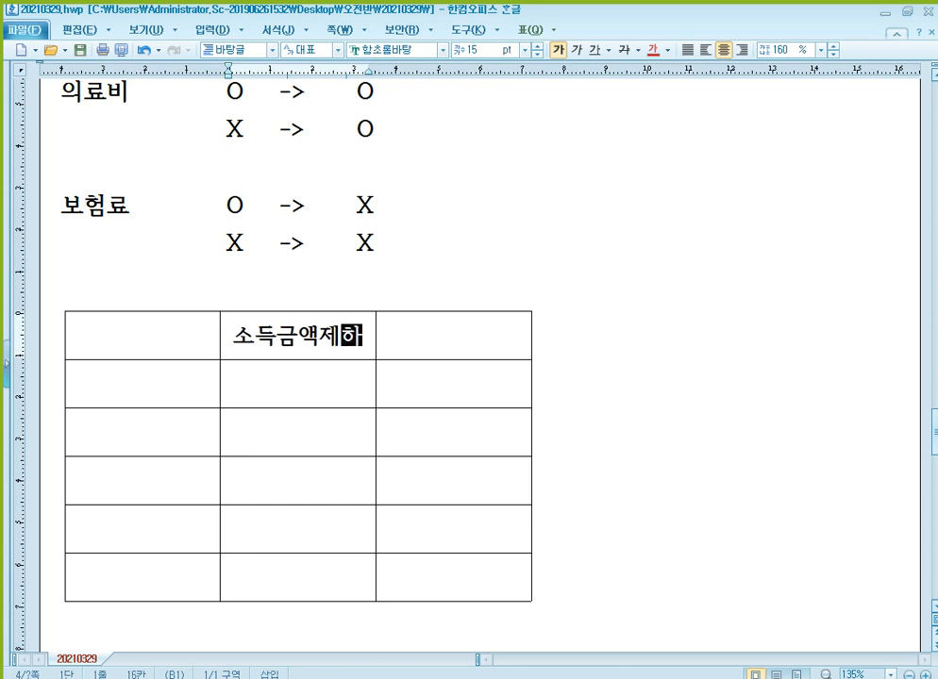
key(Tab)
text(나이제한)
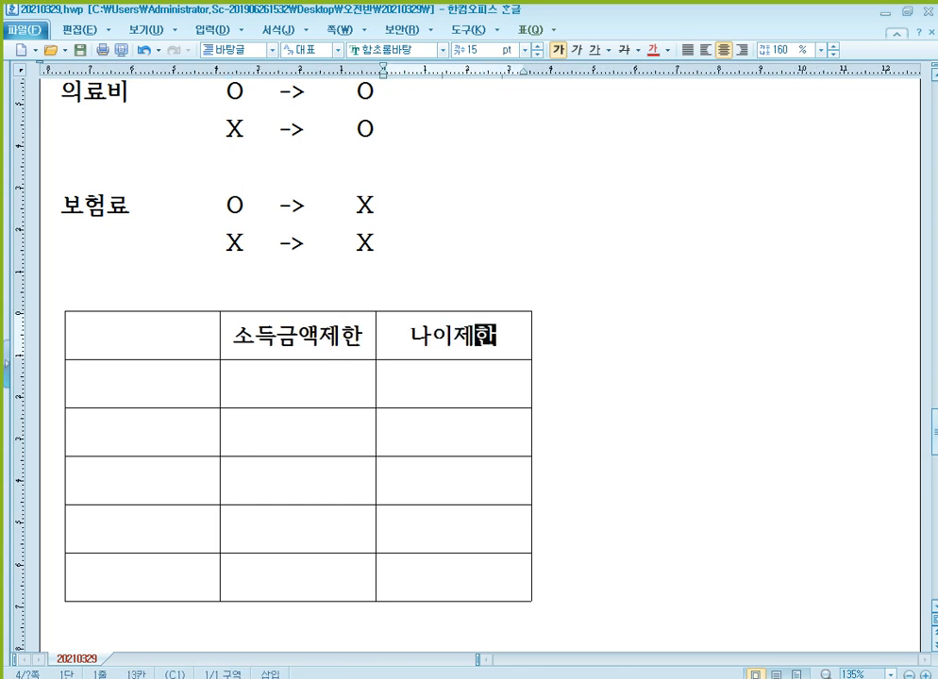
Fill the table's second row with "보험료", O for the income limit and O for the age limit
key(Down)
key(Left)
key(Left)
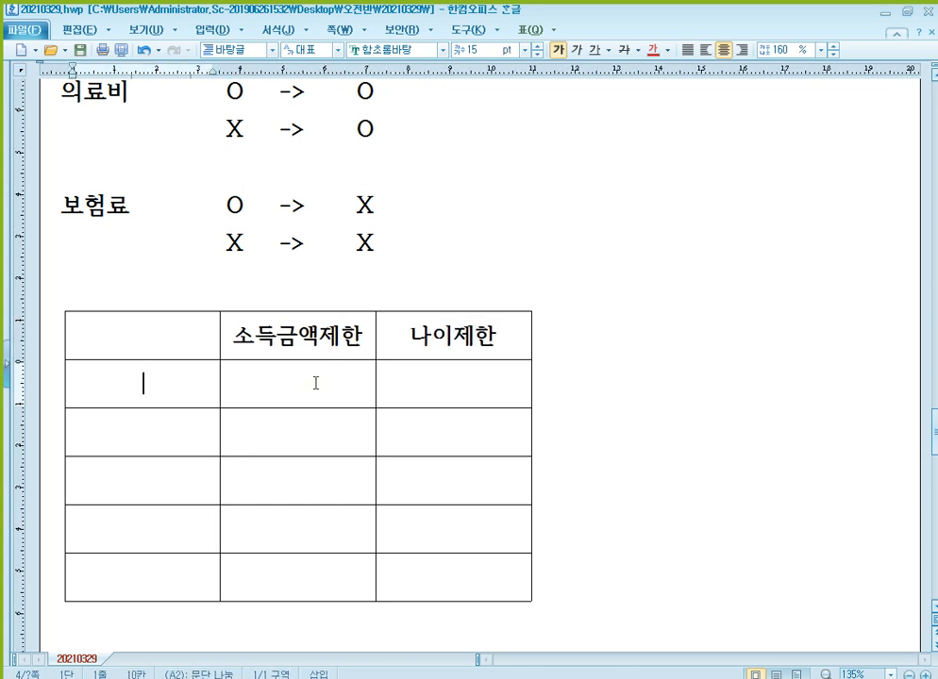
scroll(421, 408, down, 1)
text(보험료)
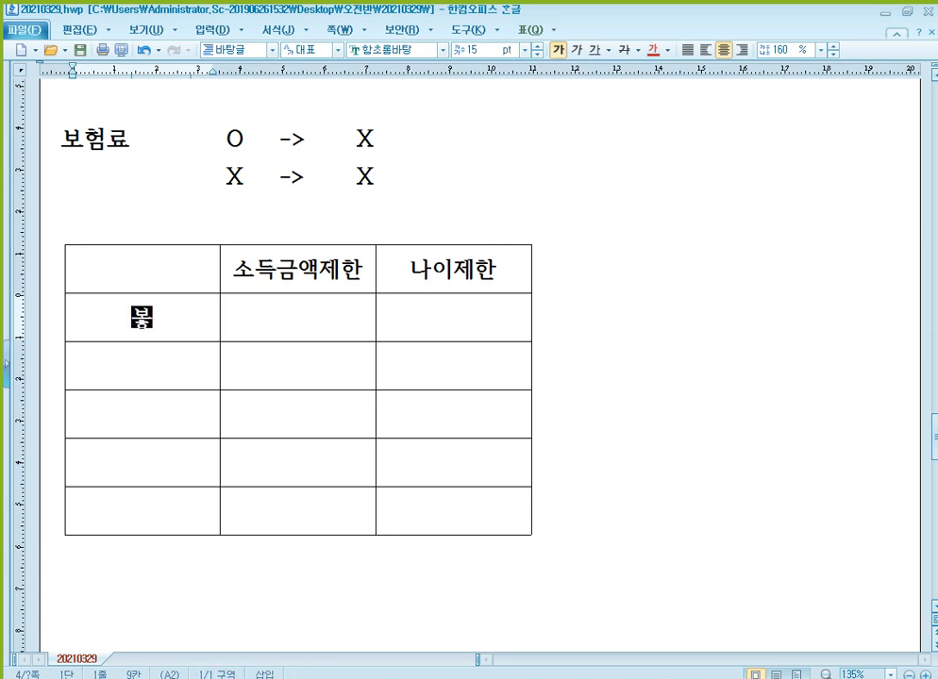
key(Right)
text(O)
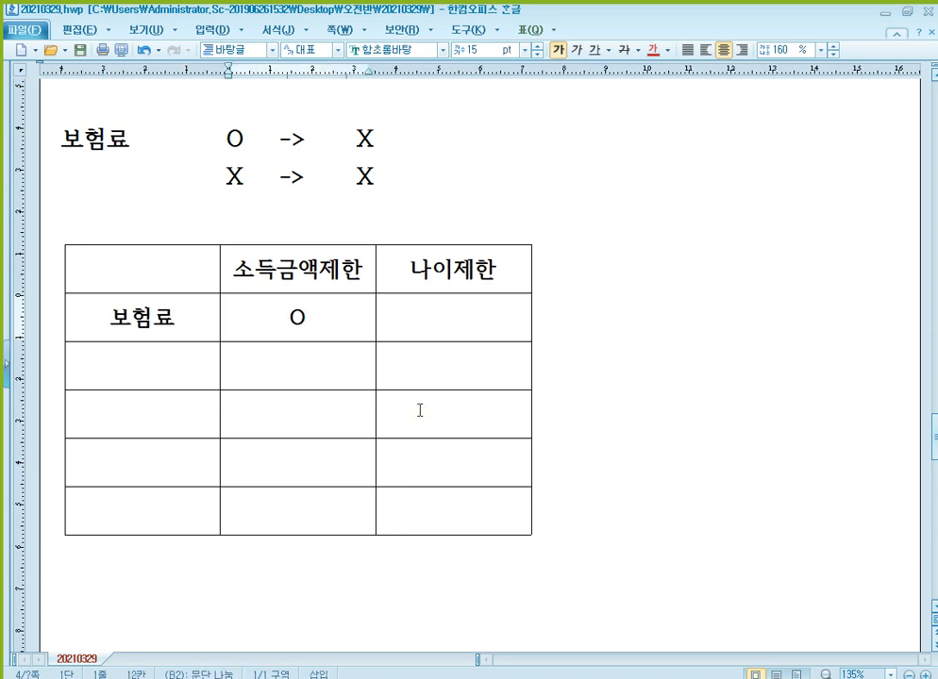
key(Right)
text(O)
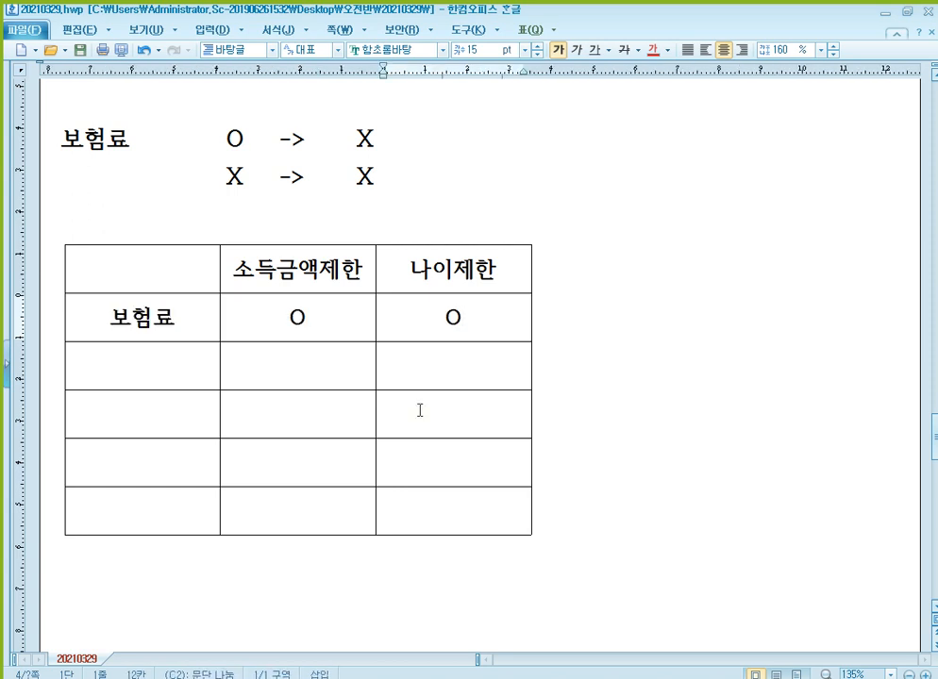
Fill the table's third row with "의료비", X for the income limit and X for the age limit
key(Down)
key(Left)
key(Left)
text(의료비)
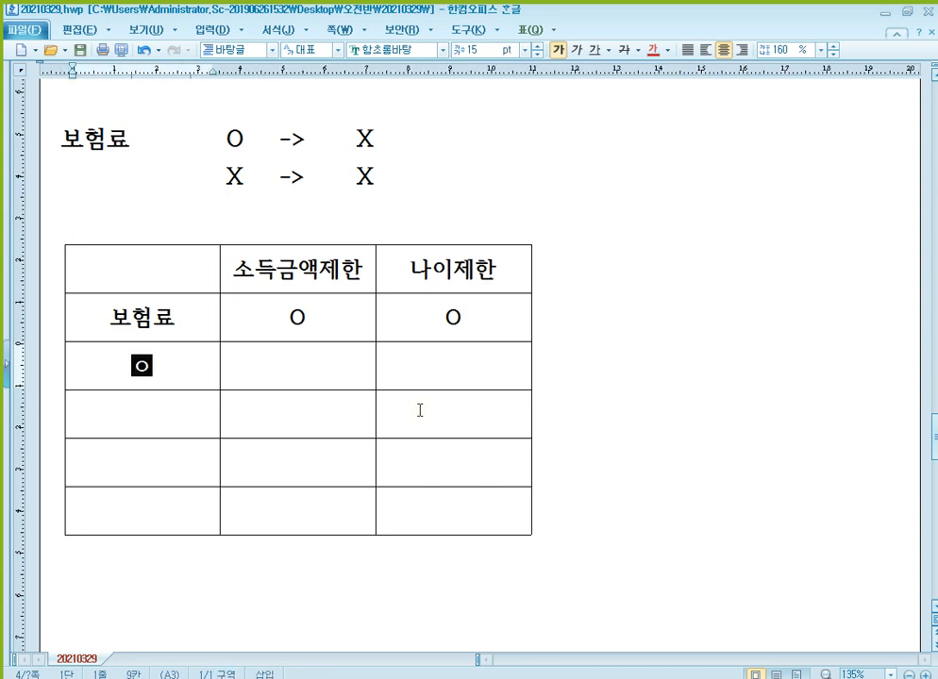
key(Right)
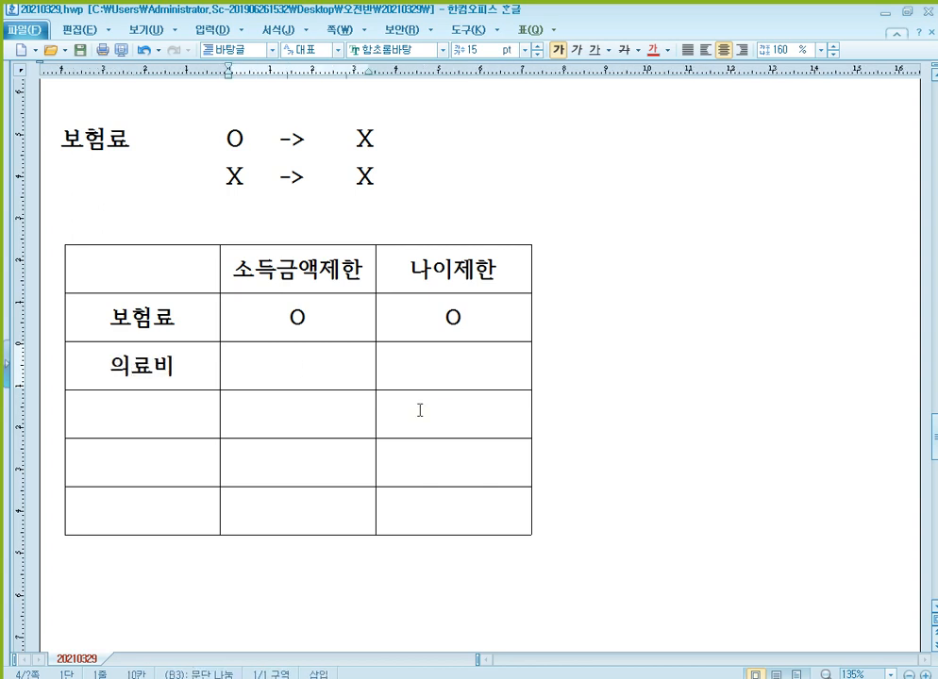
text(X)
key(Right)
text(X)
Fill the table's fourth row with "교육비", O for the income limit and X for the age limit
key(Down)
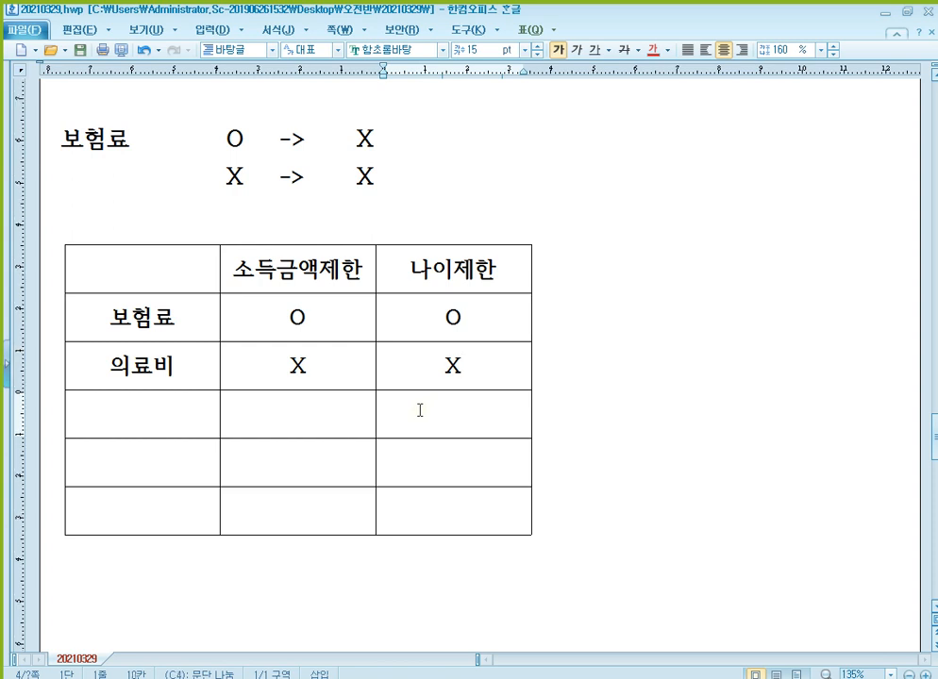
key(Left)
key(Left)
text(교육비)
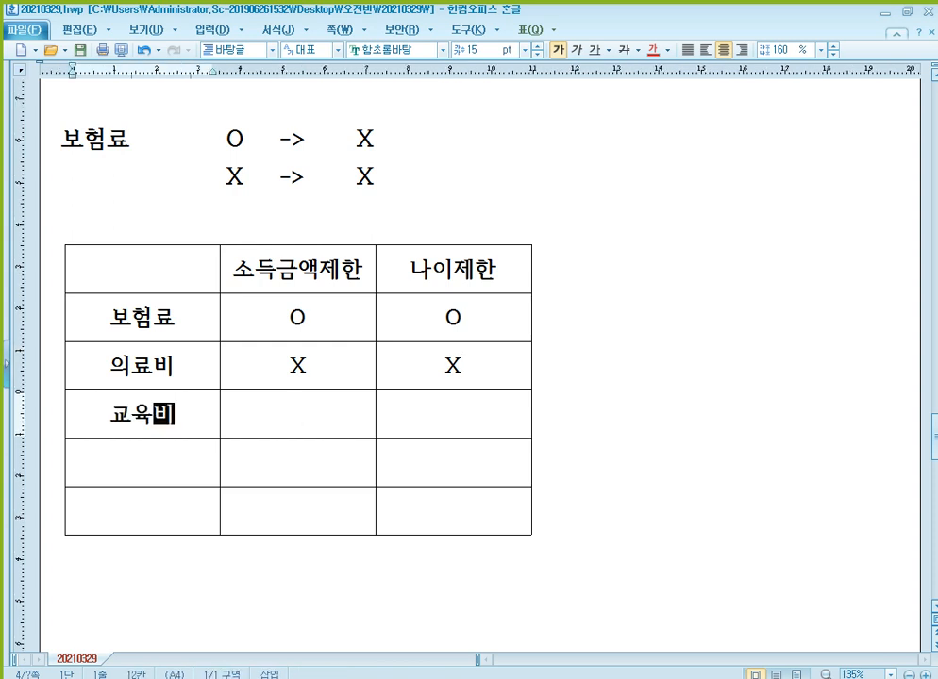
key(Right)
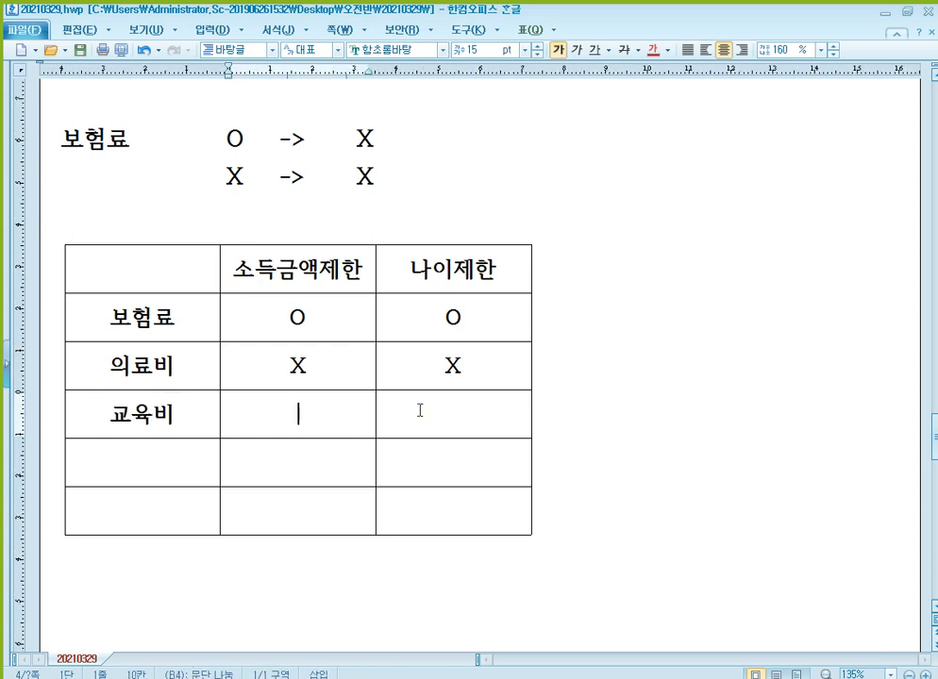
text(이)
key(BackSpace)
text(O)
key(Right)
text(X)
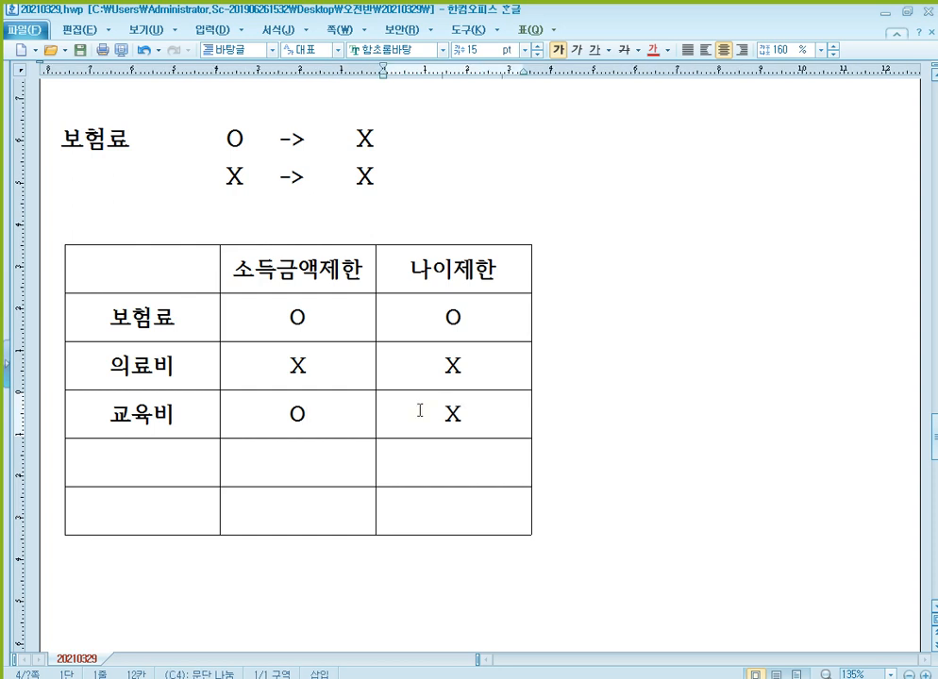
Fill the table's fifth row with "기부금", O for the income limit and X for the age limit
key(Down)
key(Left)
key(Left)
text(r)
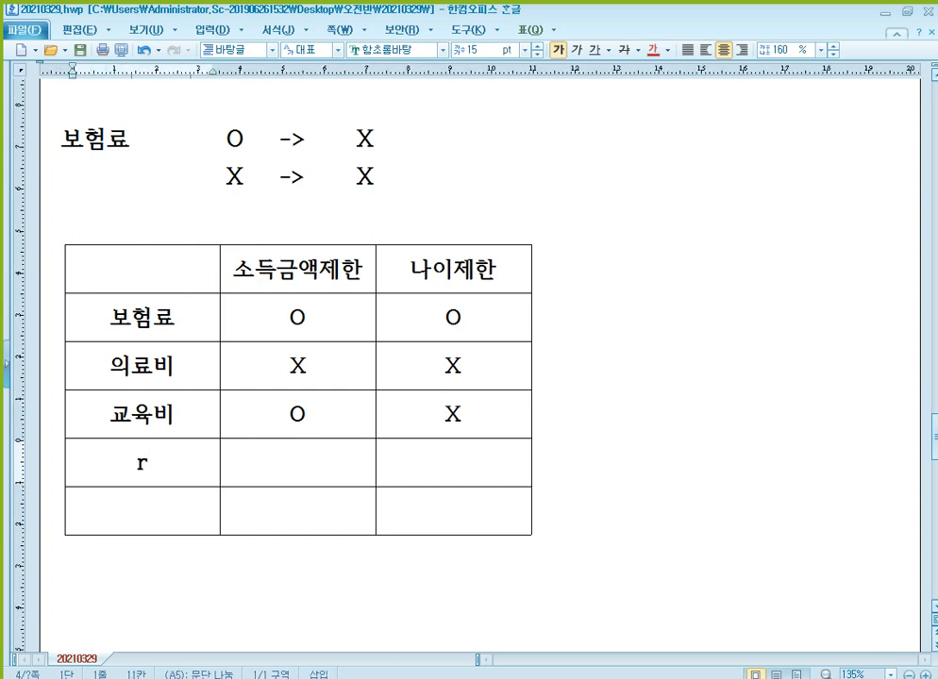
key(BackSpace)
text(기부금)
key(Right)
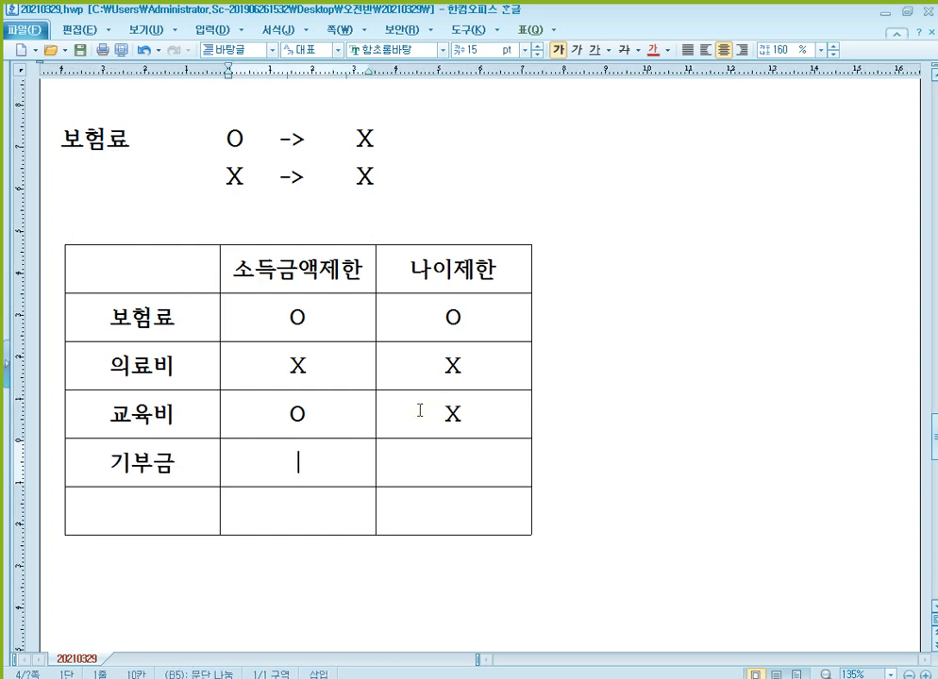
text(이)
key(BackSpace)
text(O)
key(Right)
text(X)
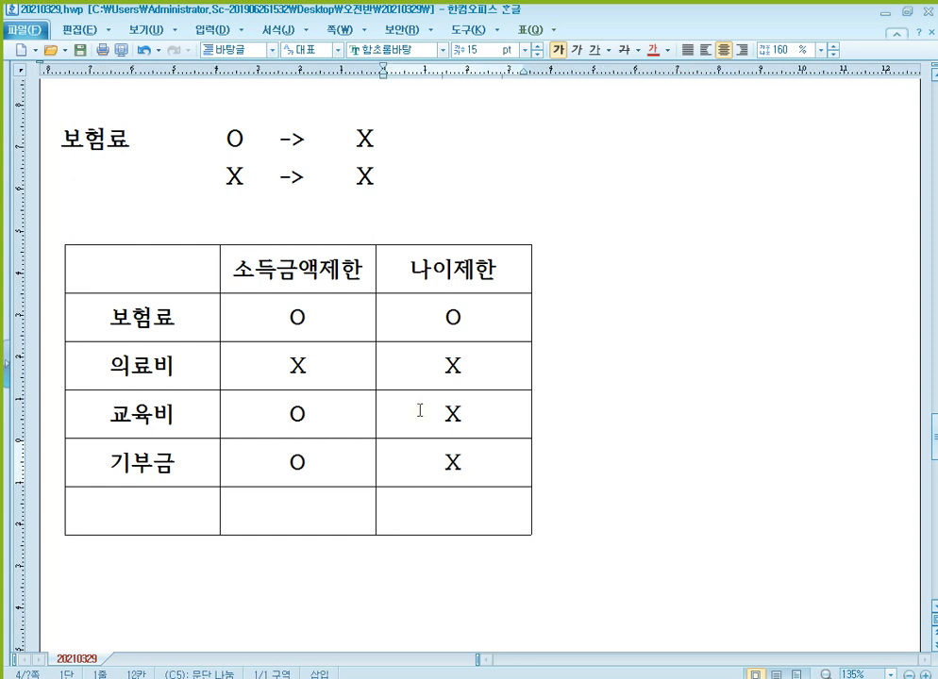
Fill the table's last row with "신용카드", O for the income limit and X for the age limit
key(Down)
key(Left)
key(Left)
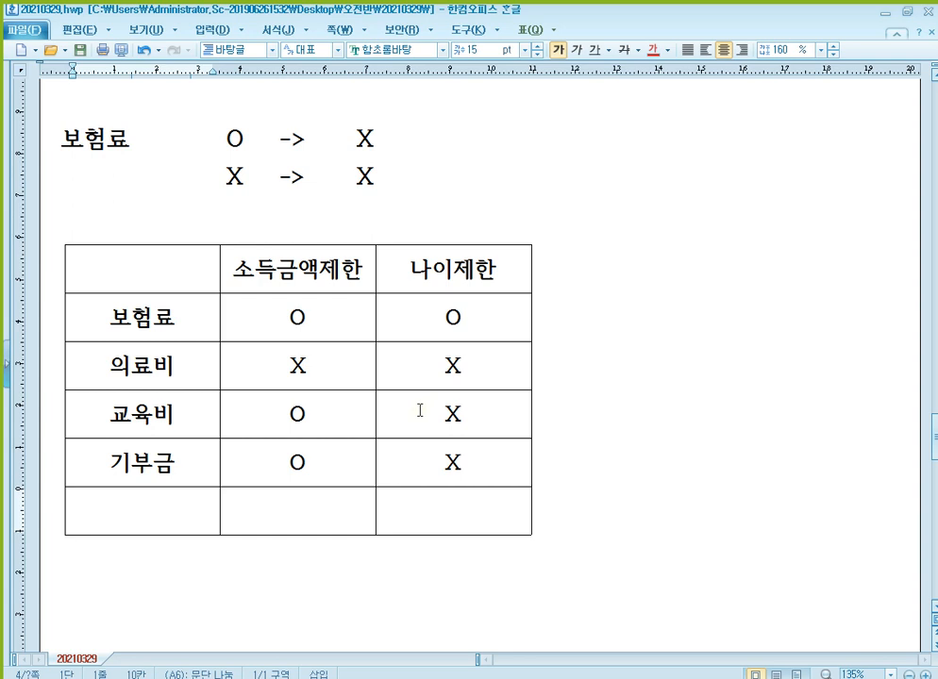
text(신용ㅋㅏ드)
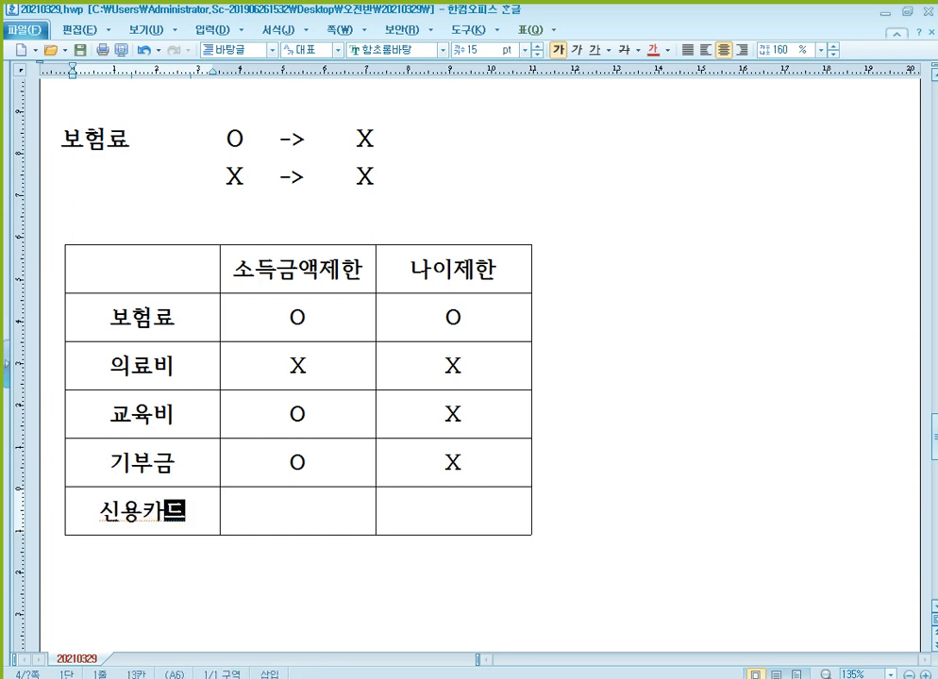
key(Right)
text(O)
key(Right)
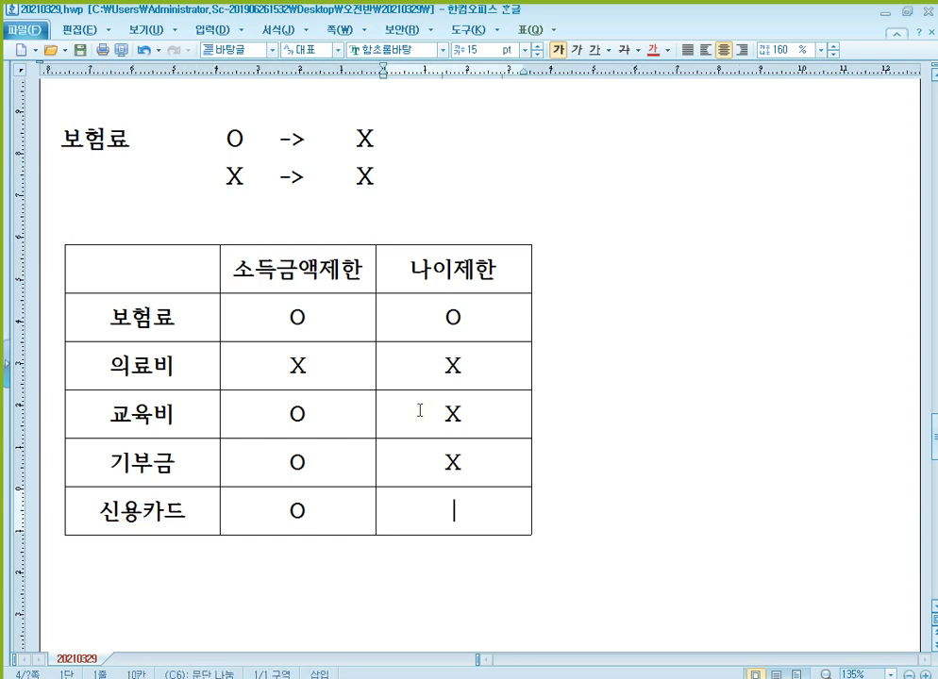
text(ㅌ)
key(BackSpace)
key(Hangul)
text(X)
click(298, 273)
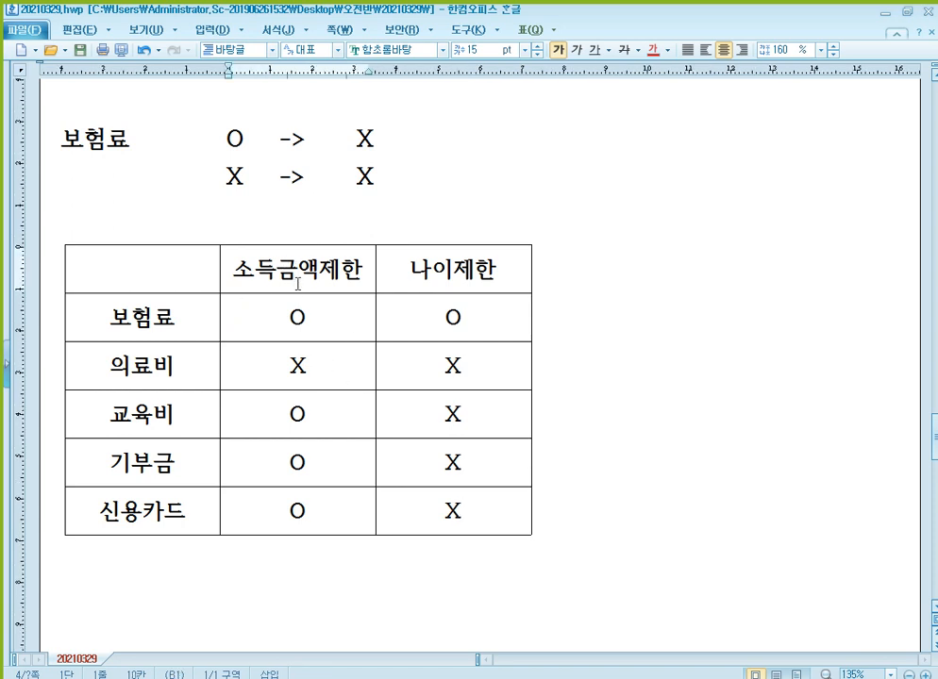
click(295, 365)
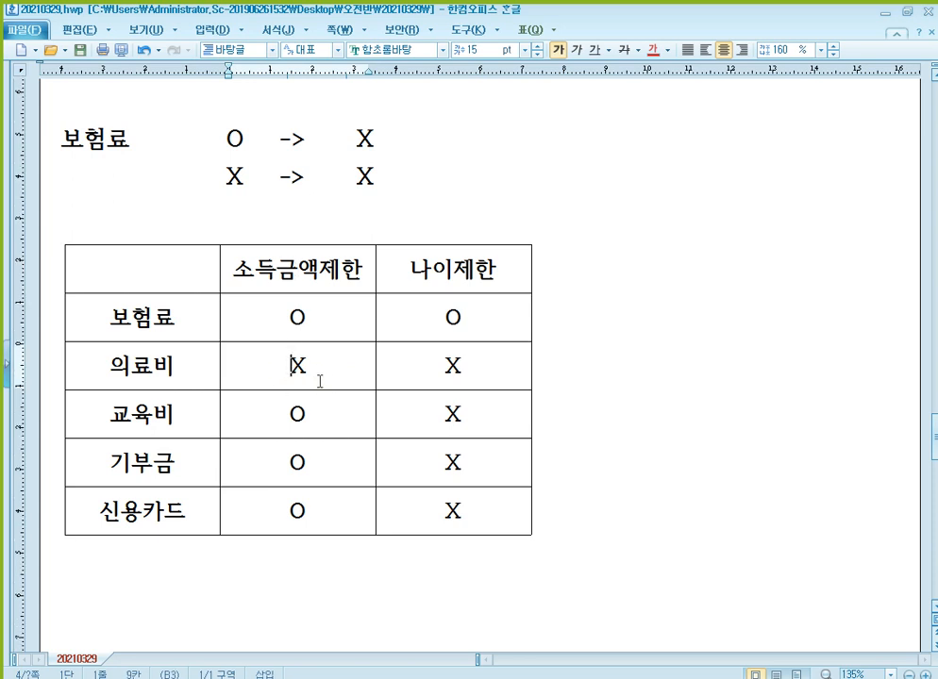
click(484, 300)
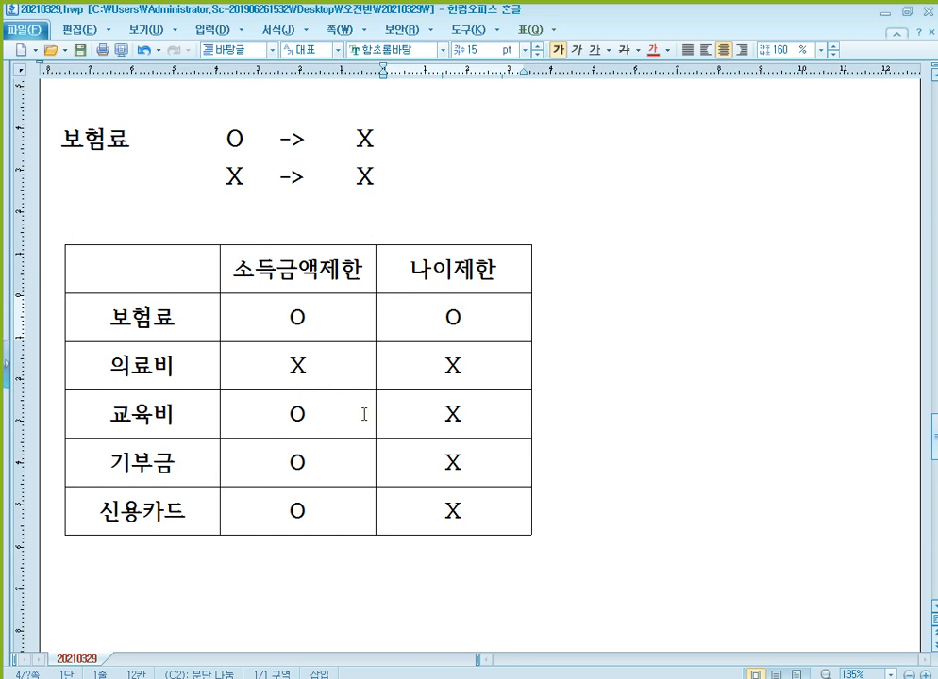
click(431, 471)
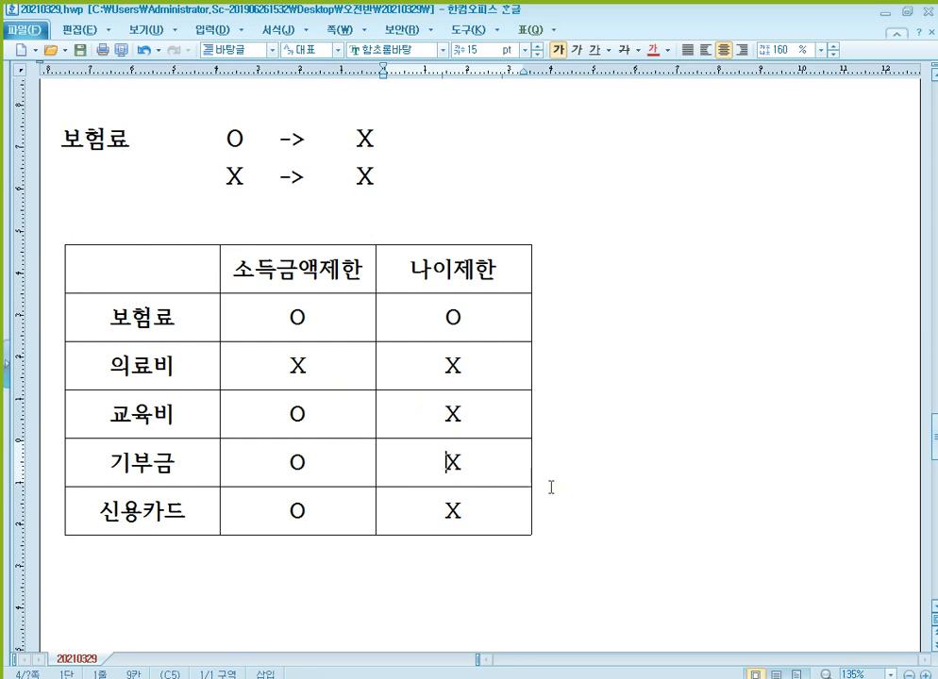
scroll(524, 476, down, 1)
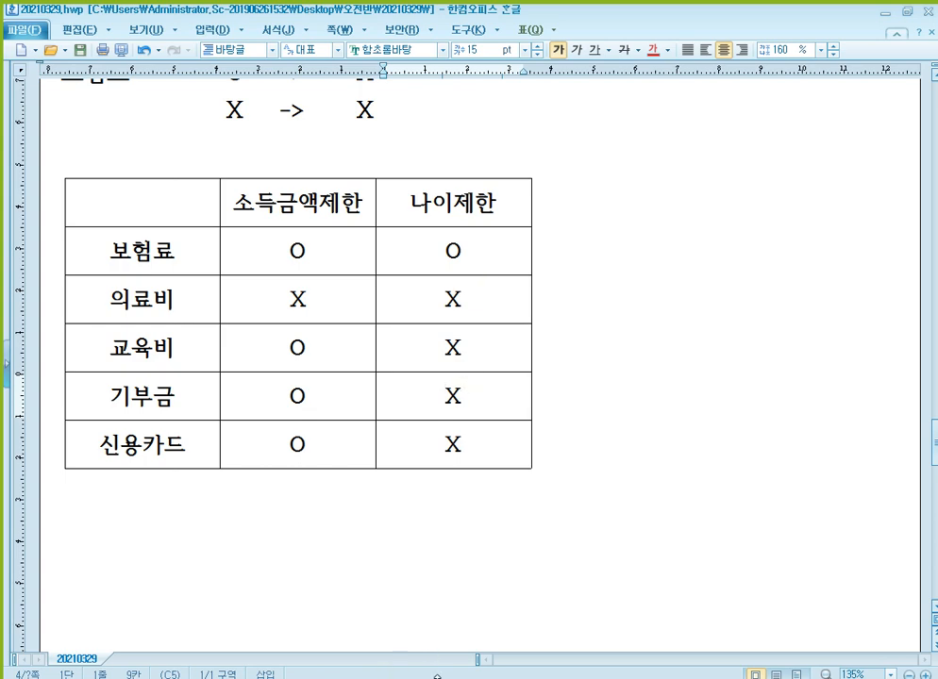
Switch to KcLep and close the 연말정산추가자료입력 window
key(alt+Tab)
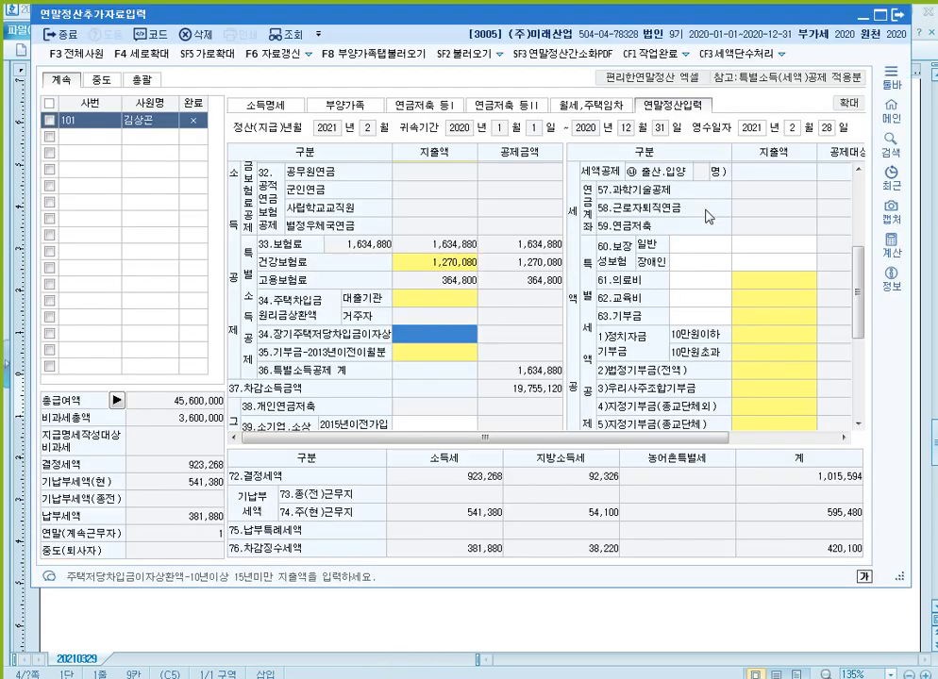
click(895, 9)
key(alt+Tab)
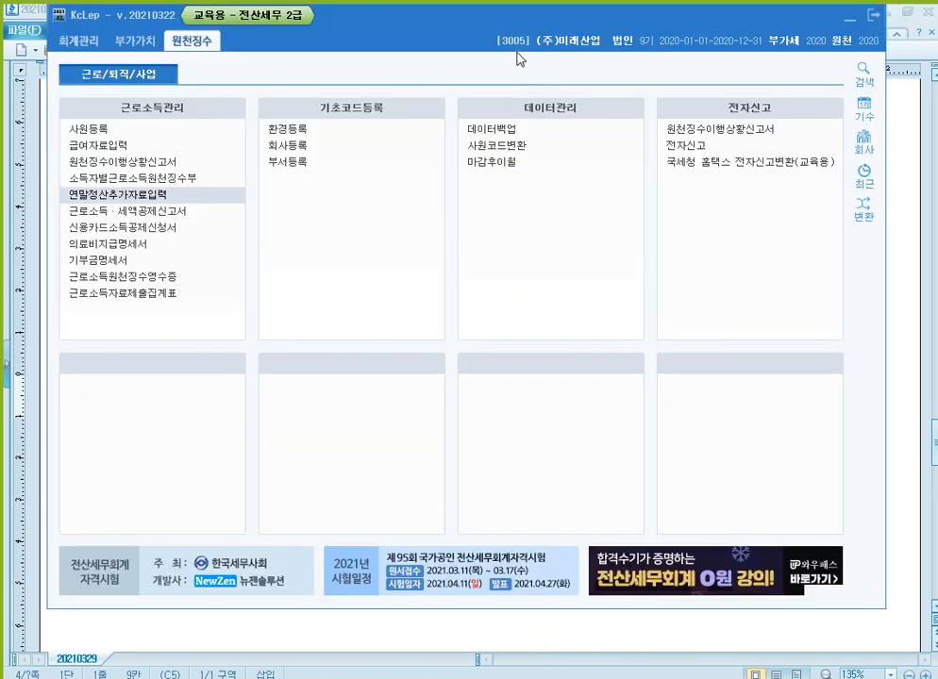
Switch to the textbook in 알PDF and go to page 491 with the (주)미래산업 year-end settlement exercise
click(382, 677)
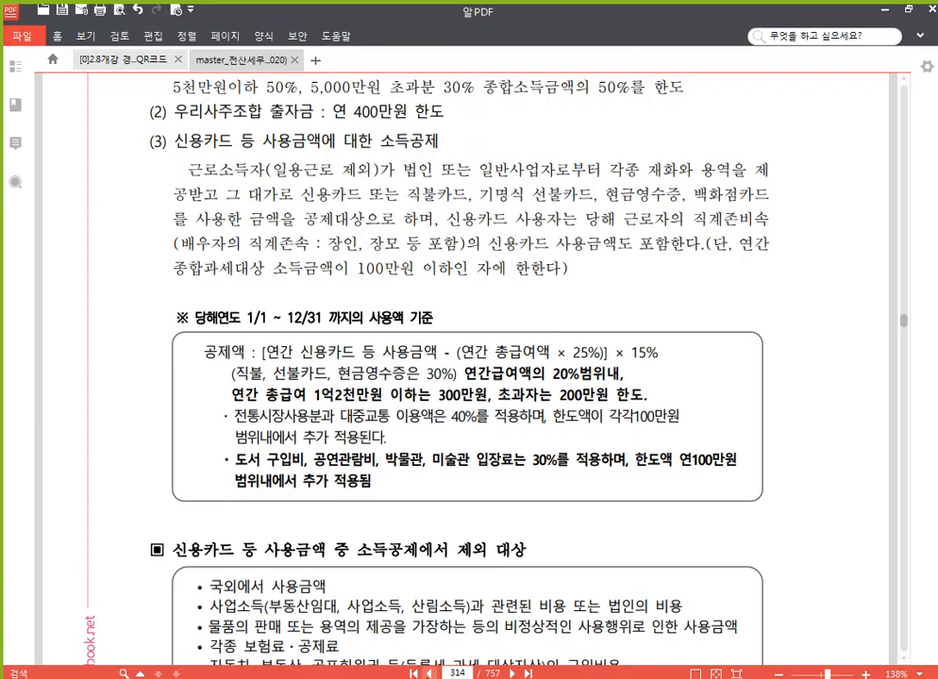
click(460, 673)
text(491)
key(Return)
scroll(425, 359, down, 3)
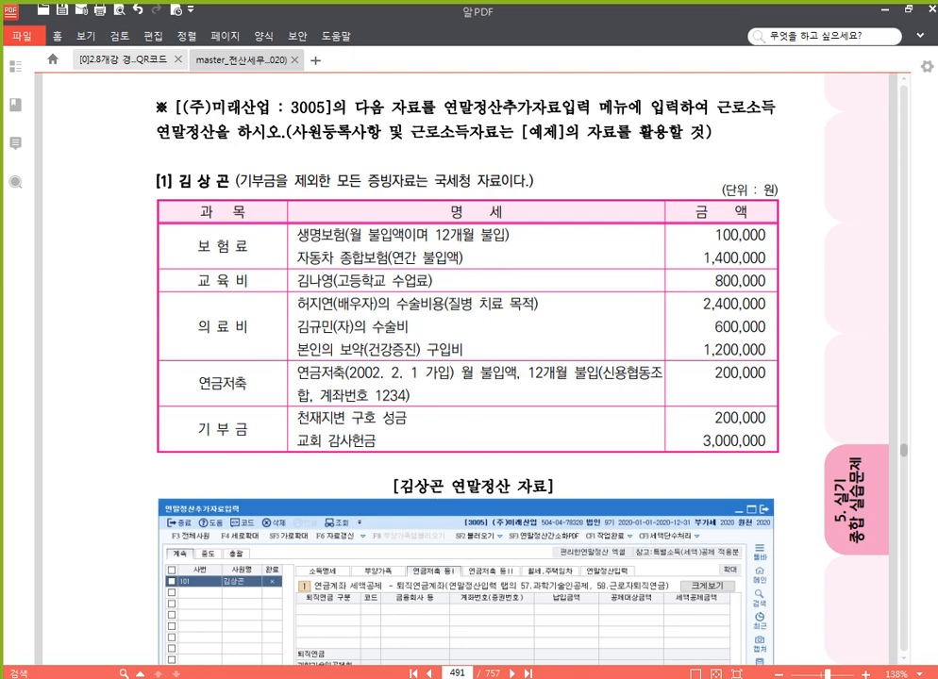
Switch back to KcLep, open 연말정산추가자료입력 and select the listed employee
key(alt+Tab)
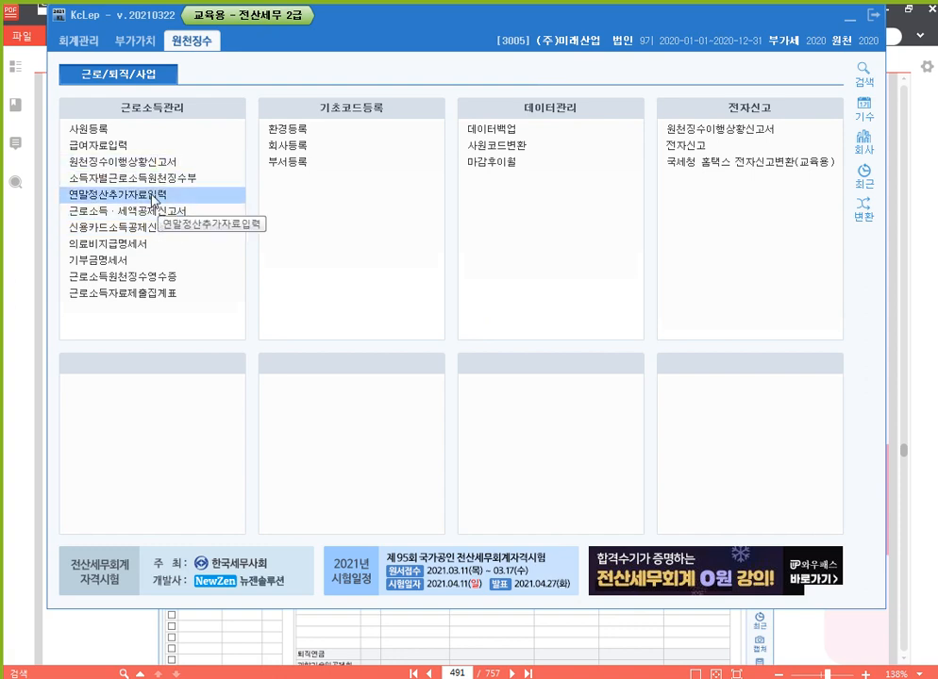
click(154, 195)
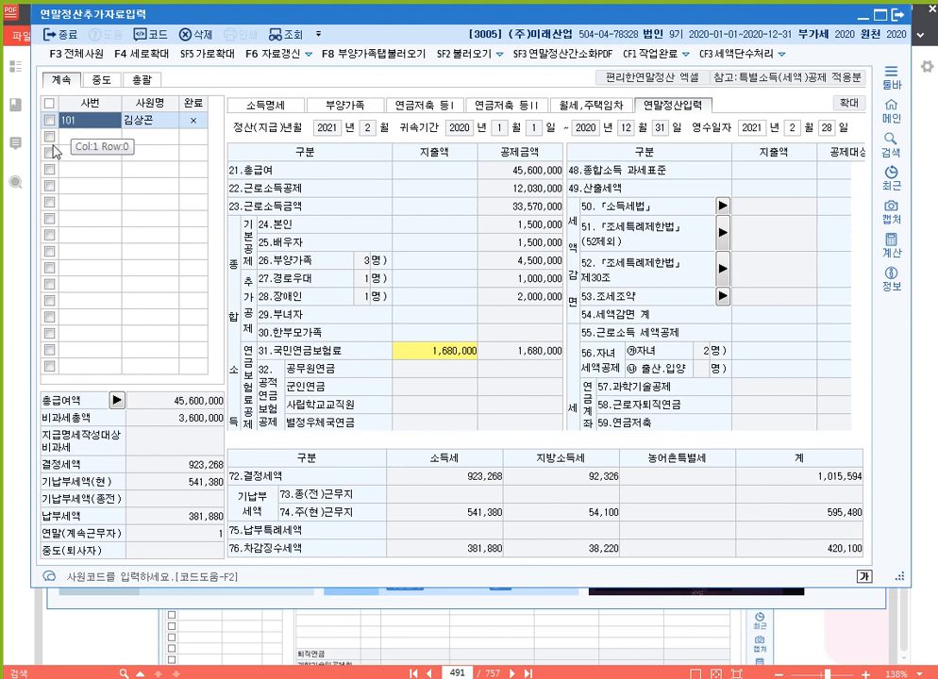
click(85, 121)
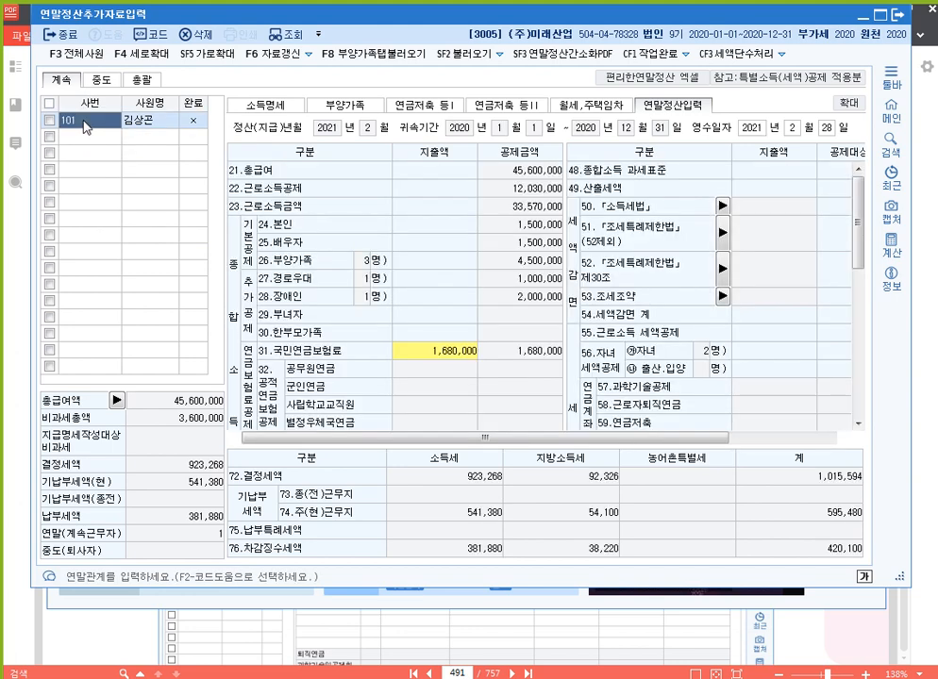
Load all employees of the company into the year-end settlement employee list
click(89, 138)
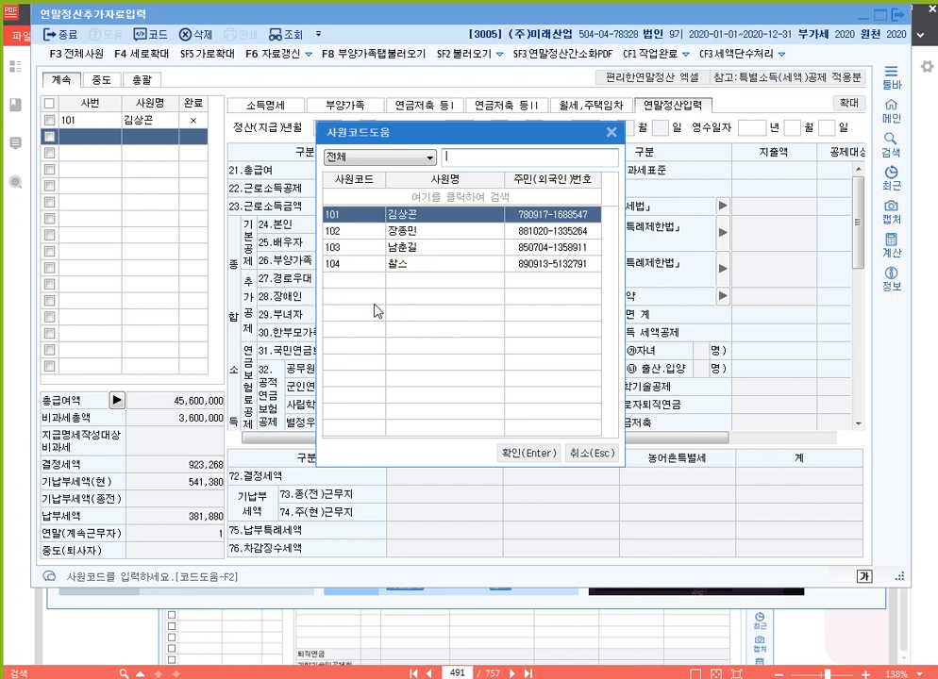
click(596, 453)
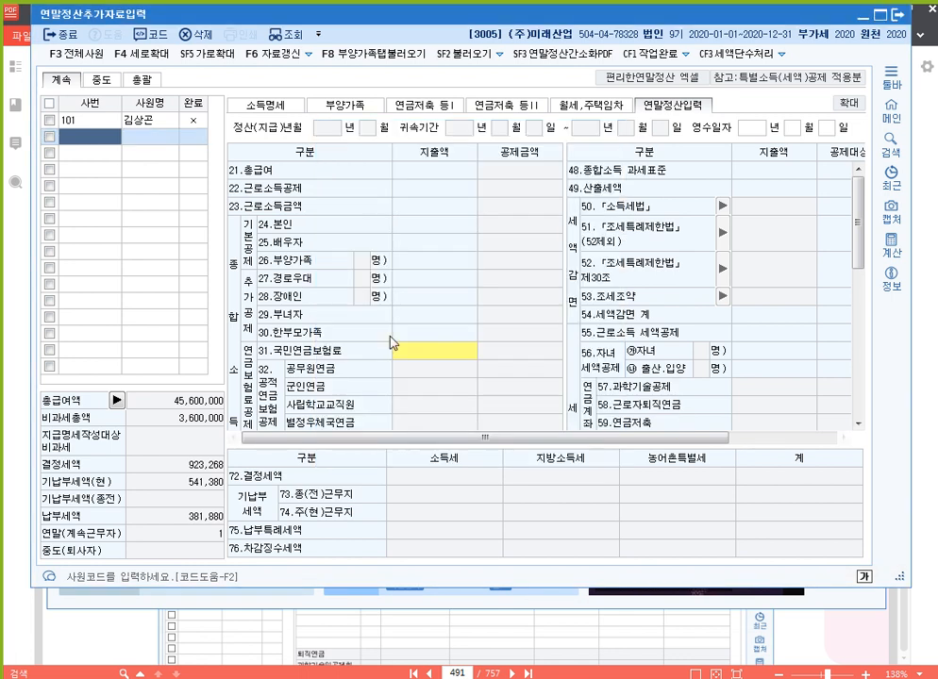
click(86, 54)
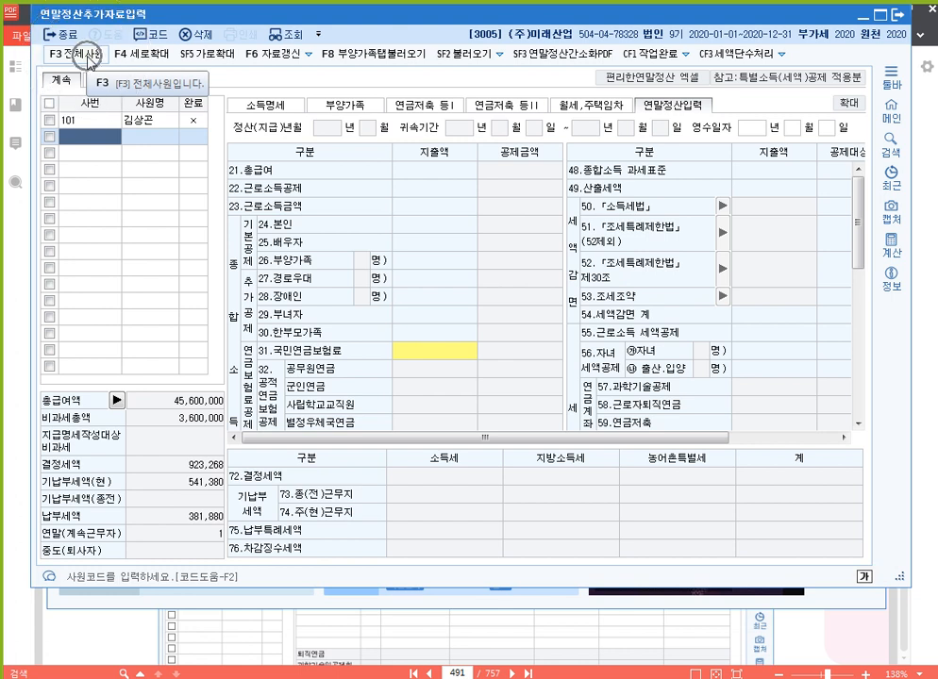
click(88, 59)
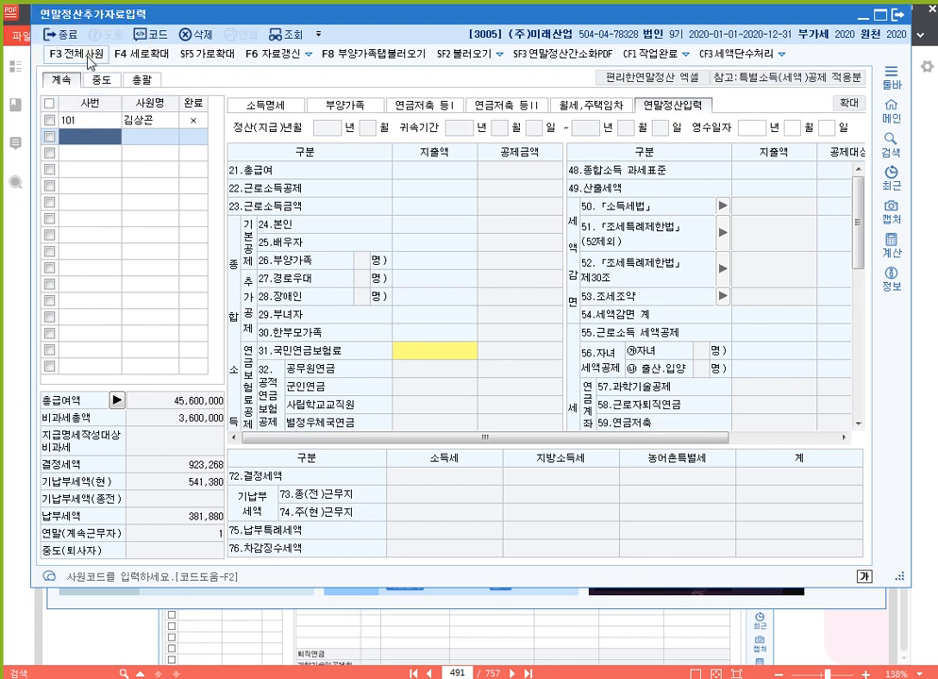
click(501, 324)
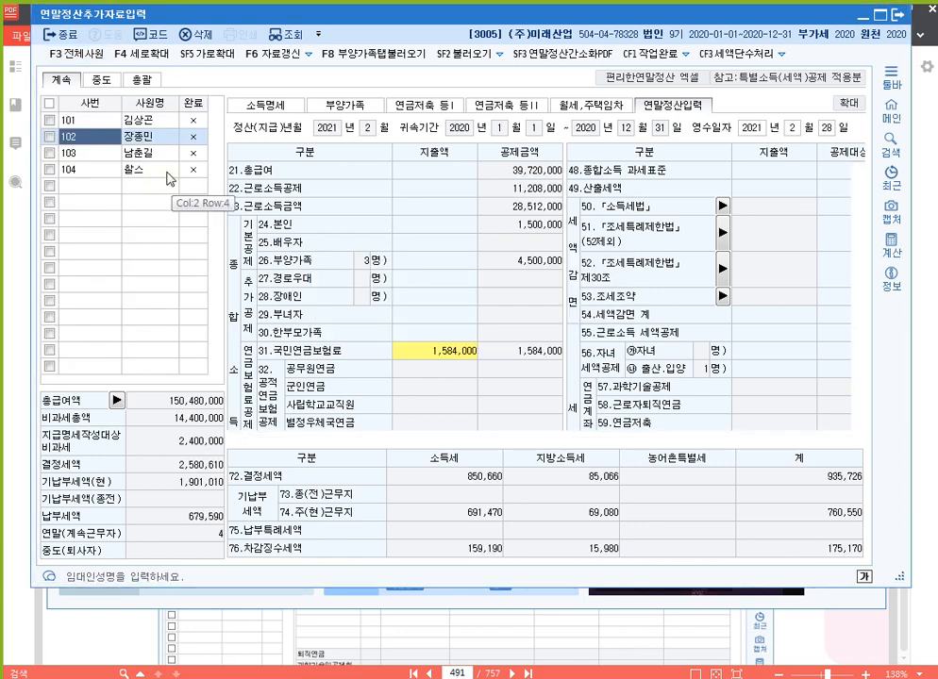
Select the first employee in the list and bring the special tax credit and other deduction items of 연말정산입력 into view
click(113, 123)
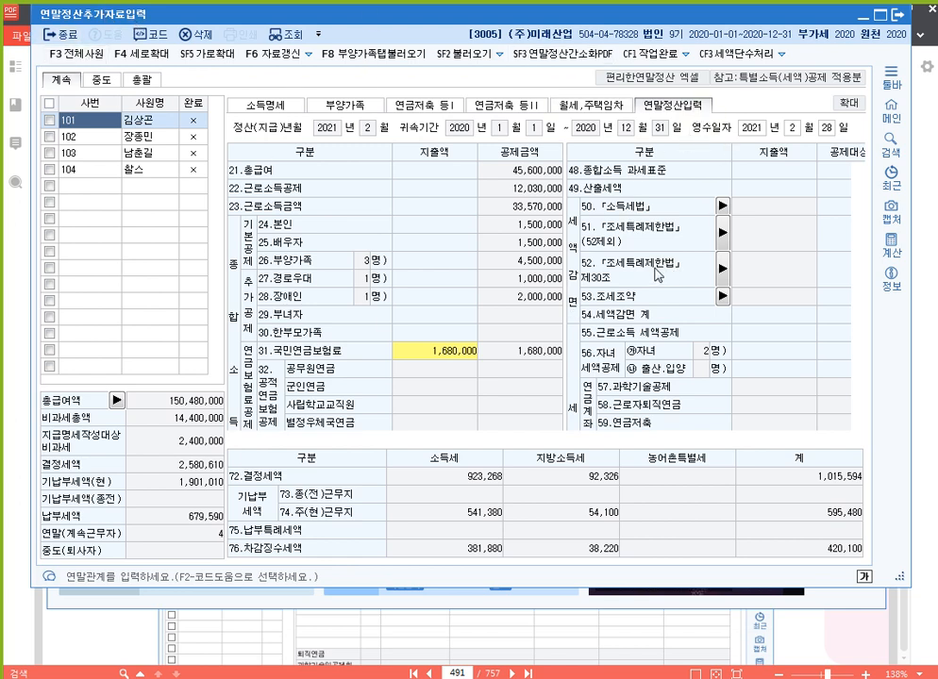
click(455, 355)
scroll(734, 304, down, 5)
scroll(717, 287, down, 5)
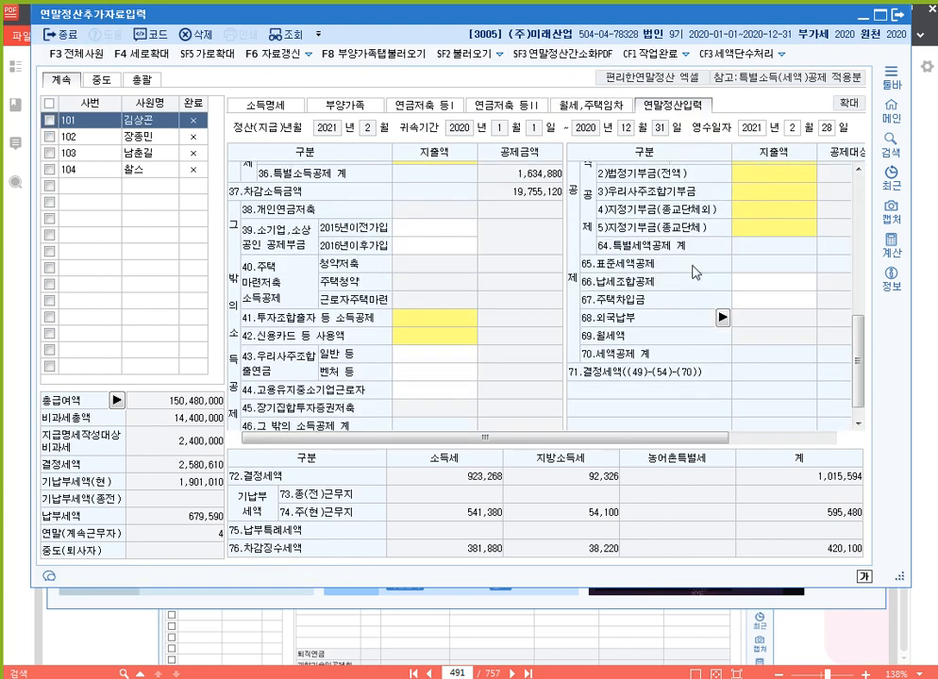
Examine the income deduction and special tax credit items of 연말정산입력, including the expense cells for 의료비, 교육비 and 정치자금기부금
scroll(698, 274, up, 5)
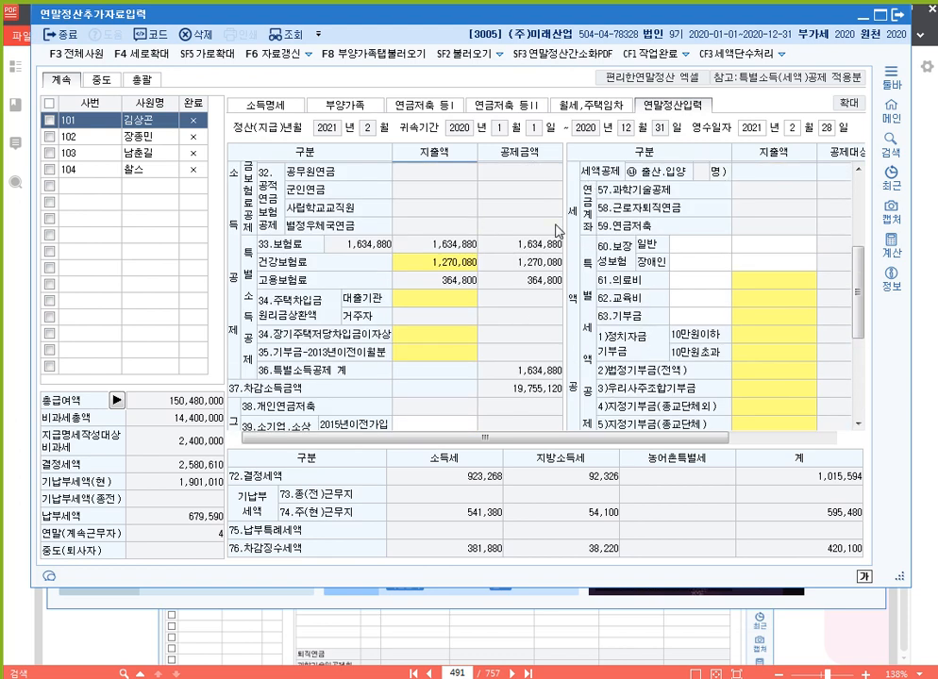
scroll(443, 251, down, 5)
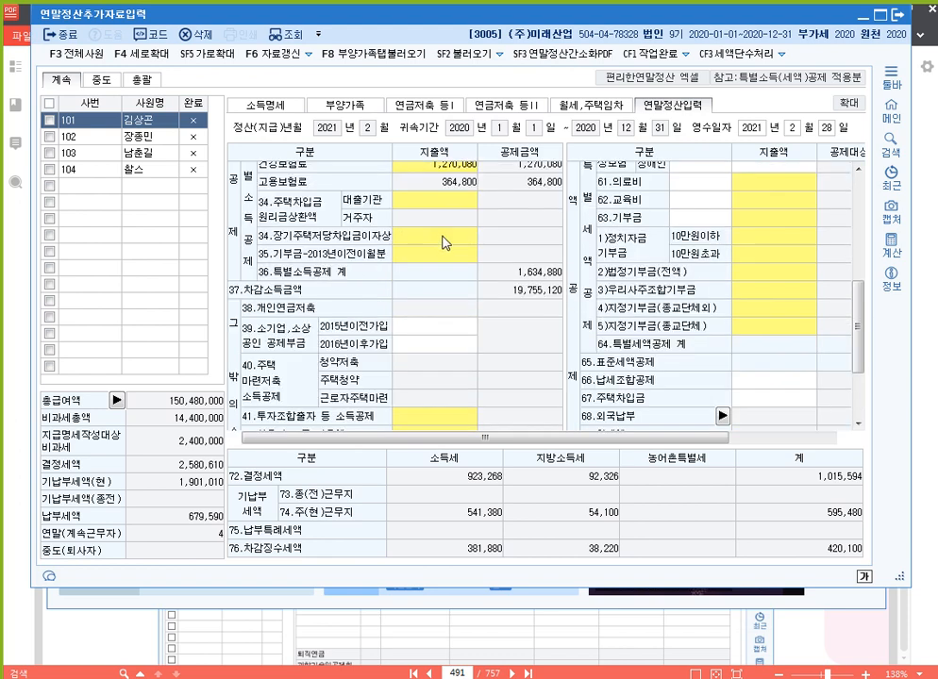
scroll(529, 329, down, 1)
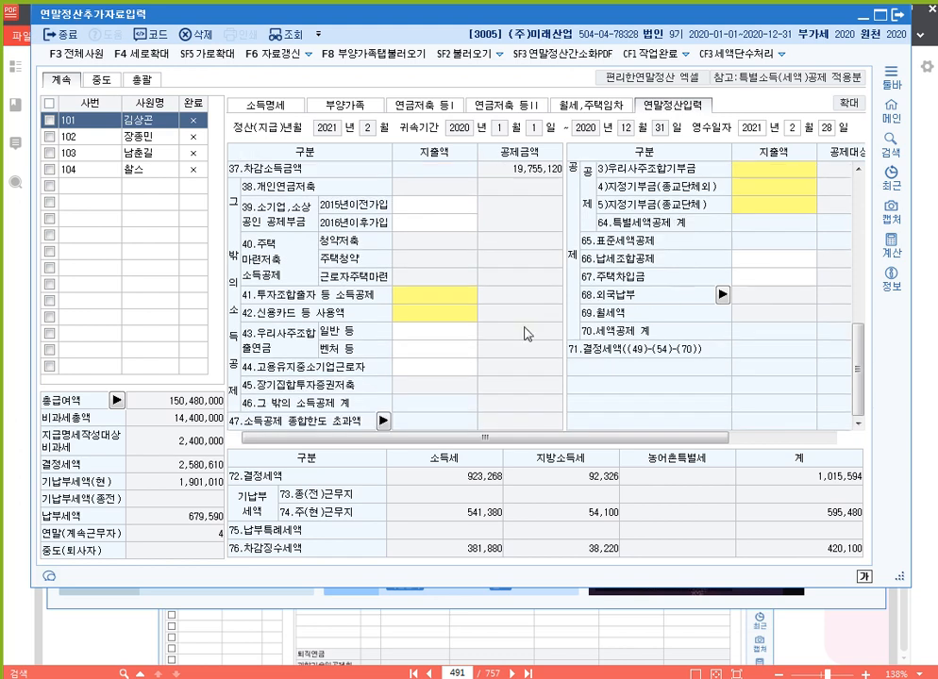
scroll(486, 281, up, 5)
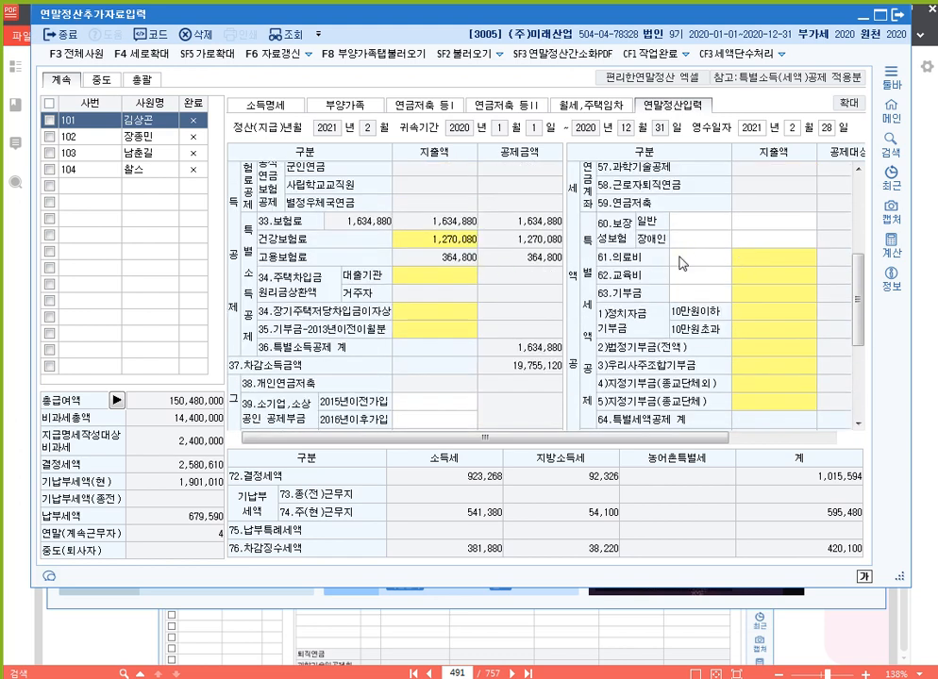
click(783, 229)
click(785, 261)
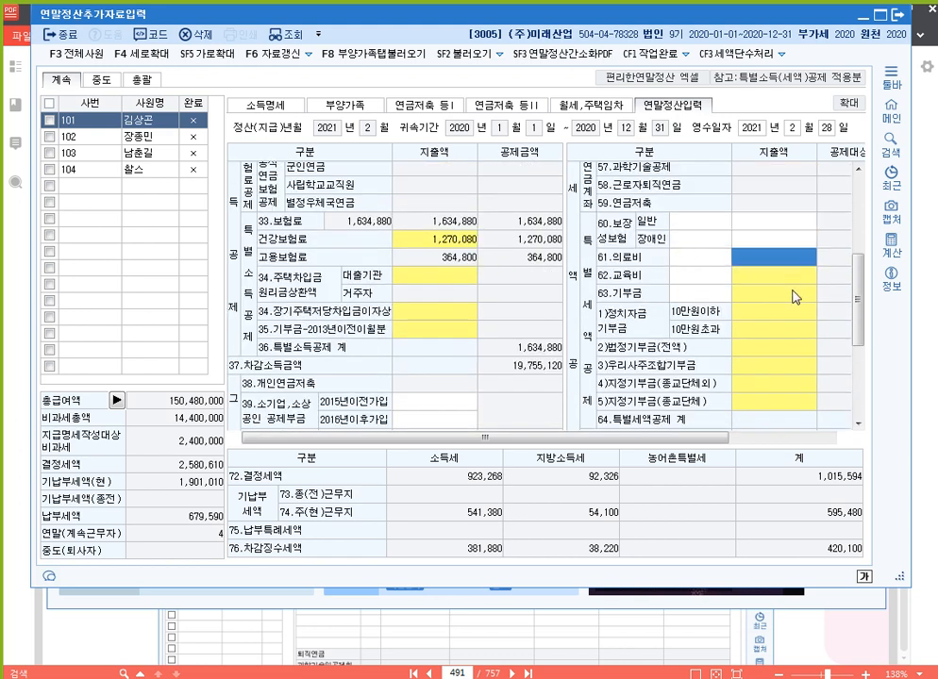
click(767, 281)
click(773, 310)
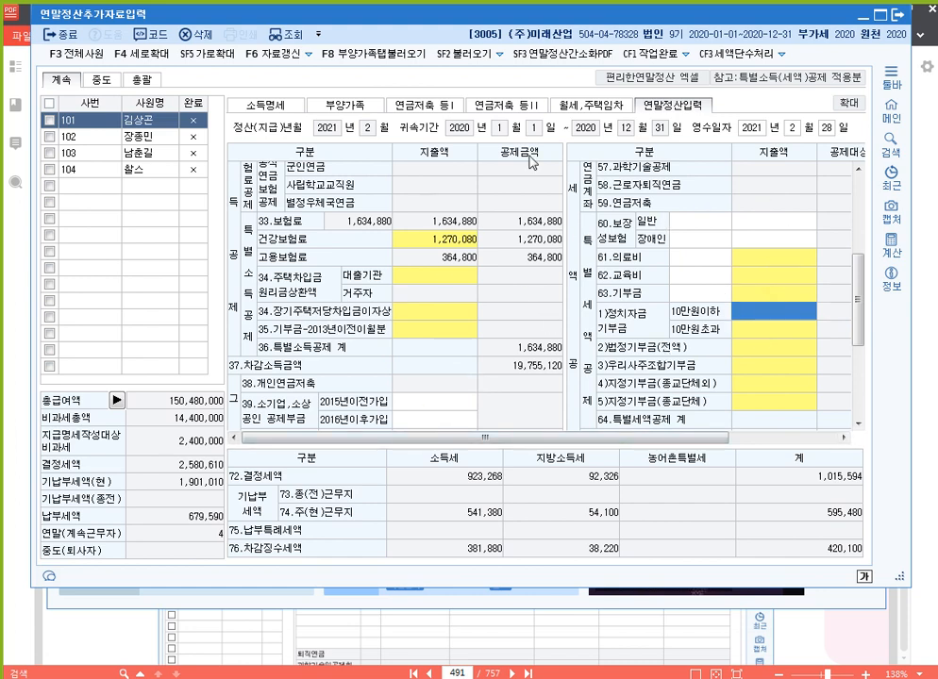
scroll(509, 274, up, 5)
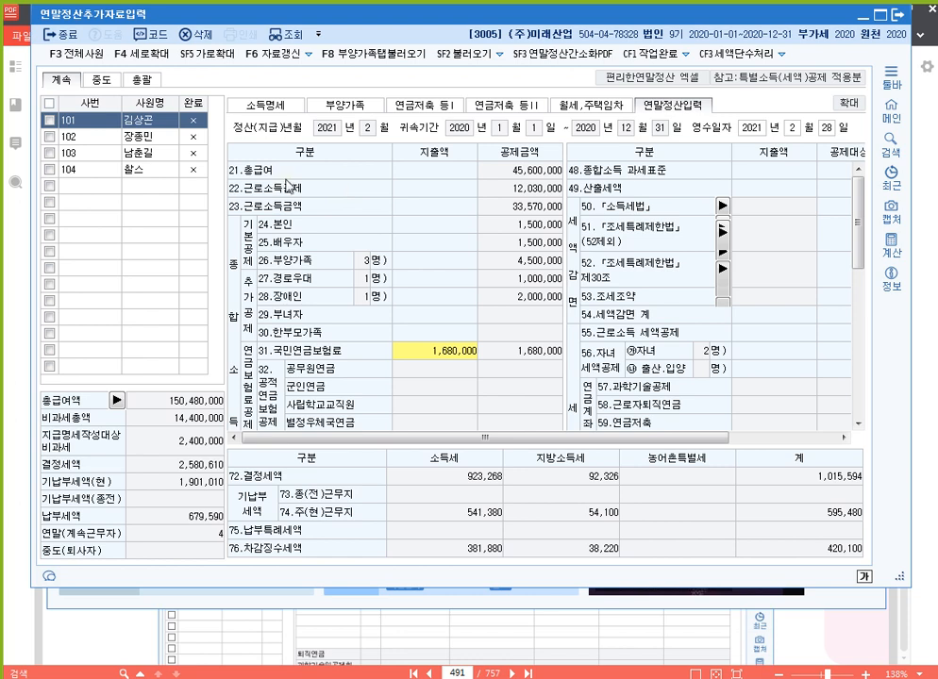
Open 소득명세 and examine the 종(전) prior-workplace entries, from 근무처명, 근무기간 and 급여 down to 건강보험료 and 기납부세액 소득세
click(270, 105)
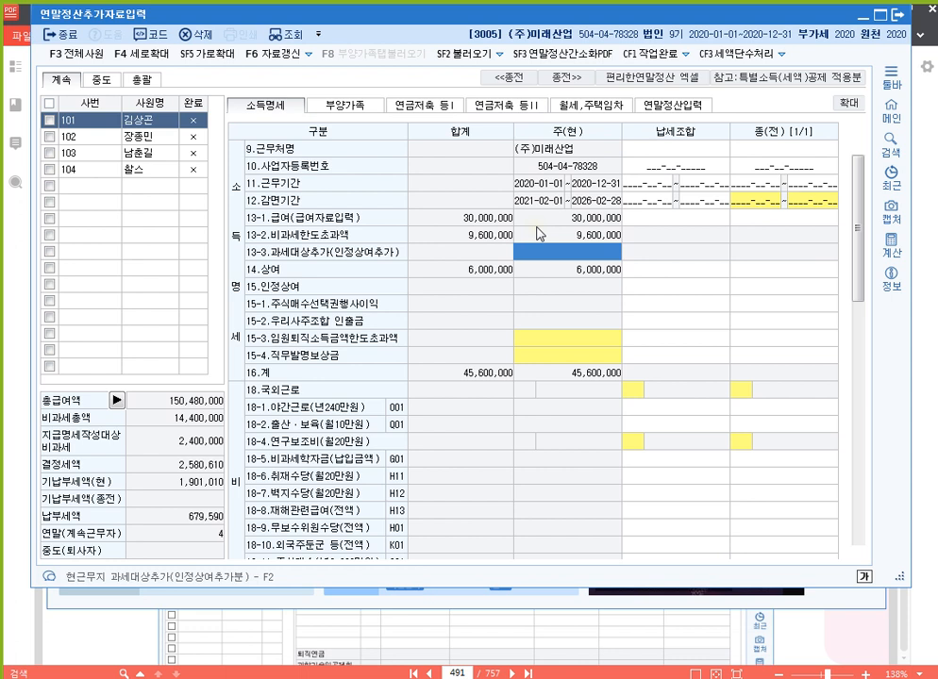
click(788, 149)
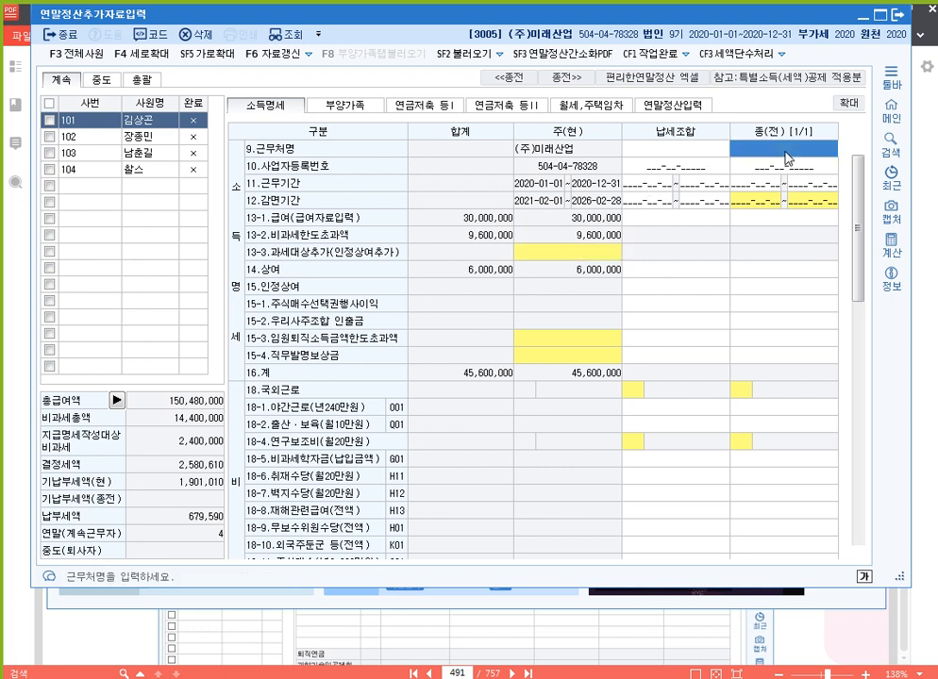
click(780, 218)
click(789, 272)
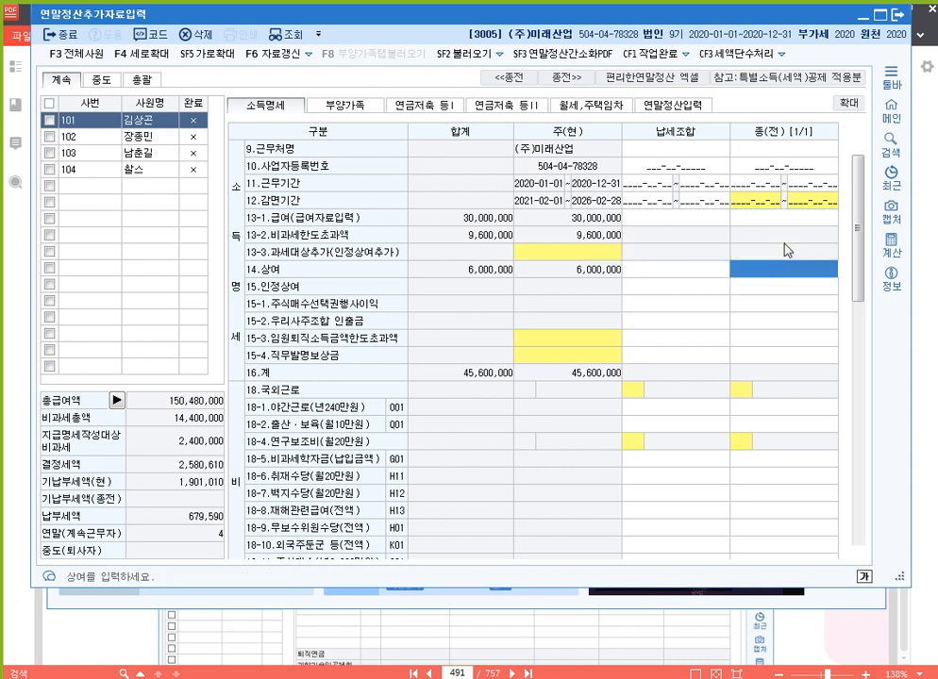
click(778, 197)
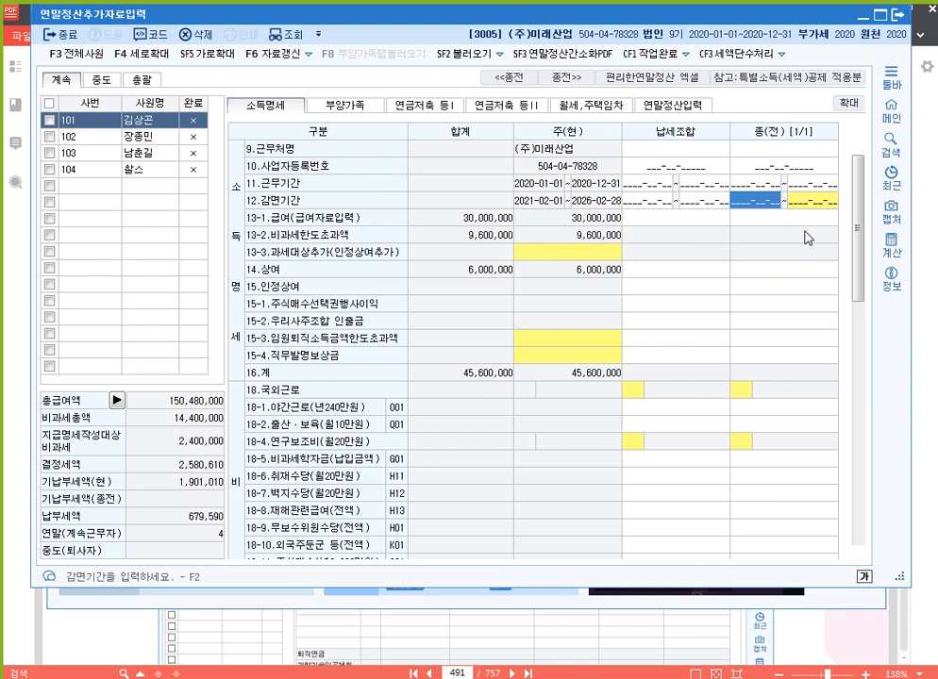
click(818, 201)
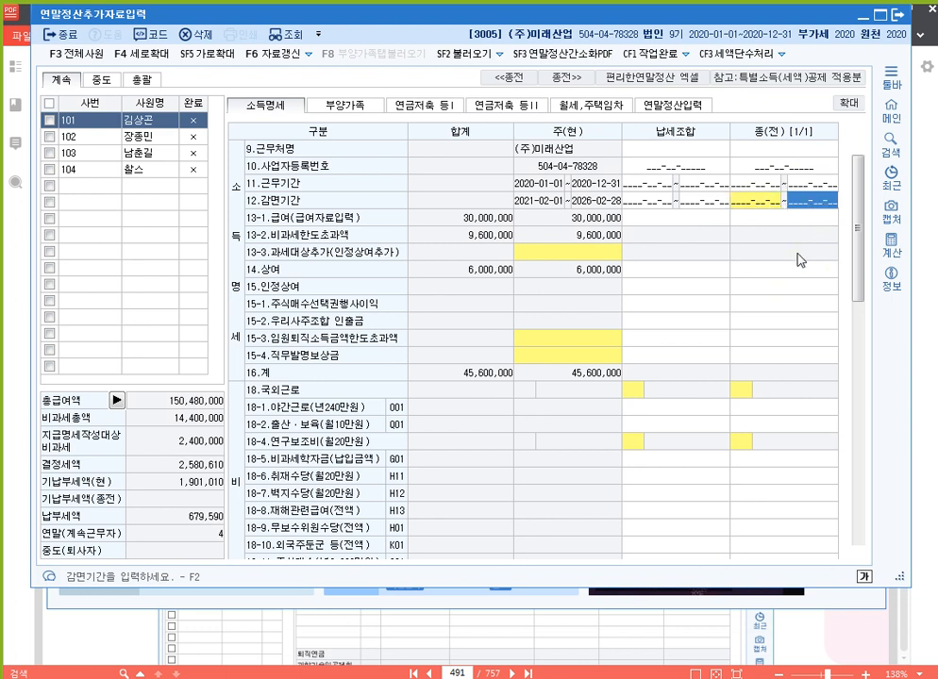
click(791, 184)
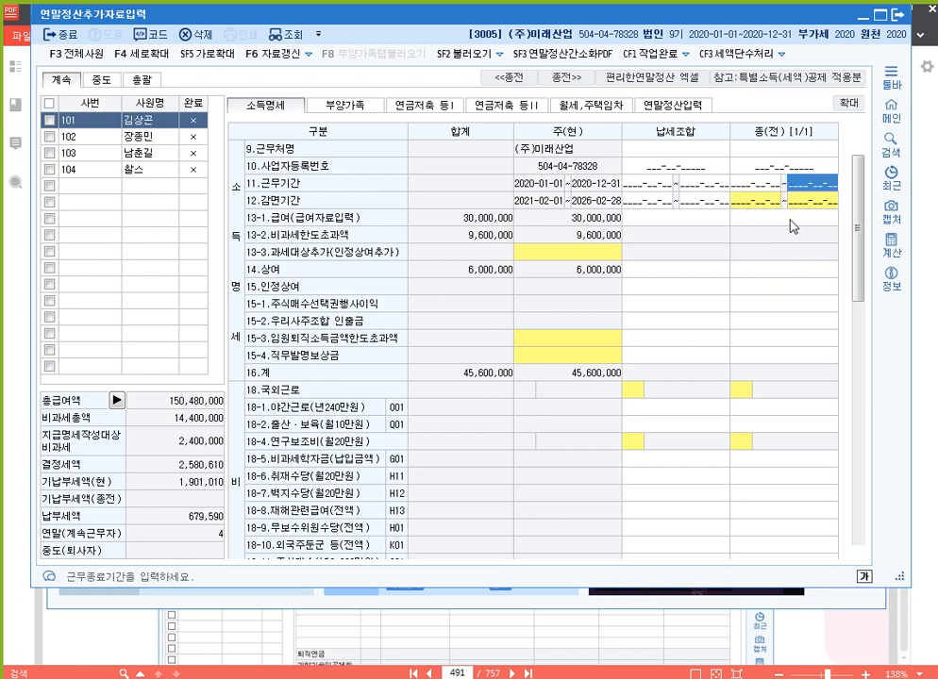
click(788, 218)
scroll(786, 325, down, 10)
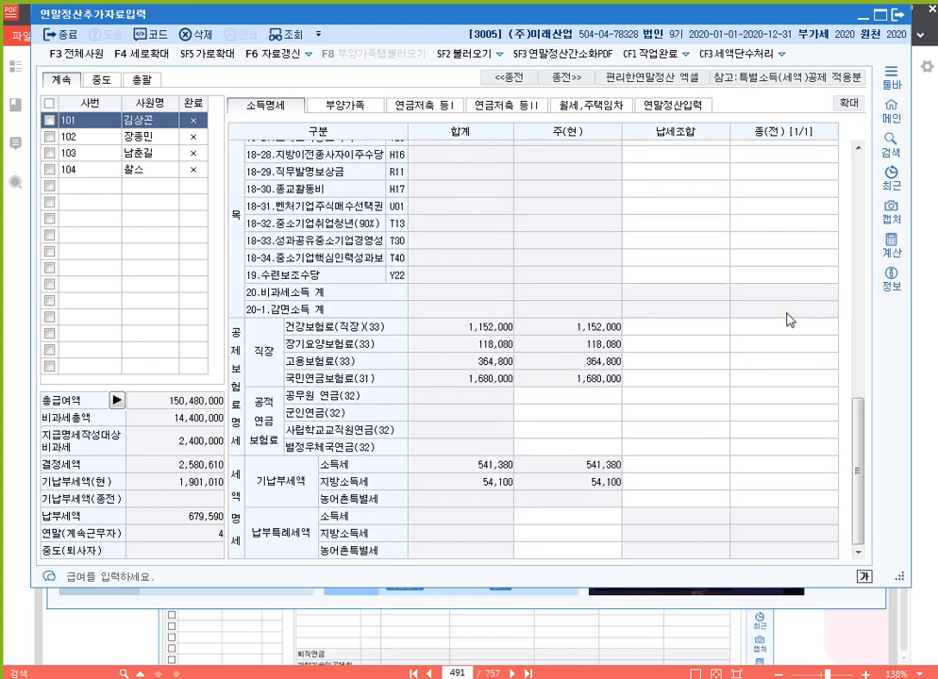
click(754, 328)
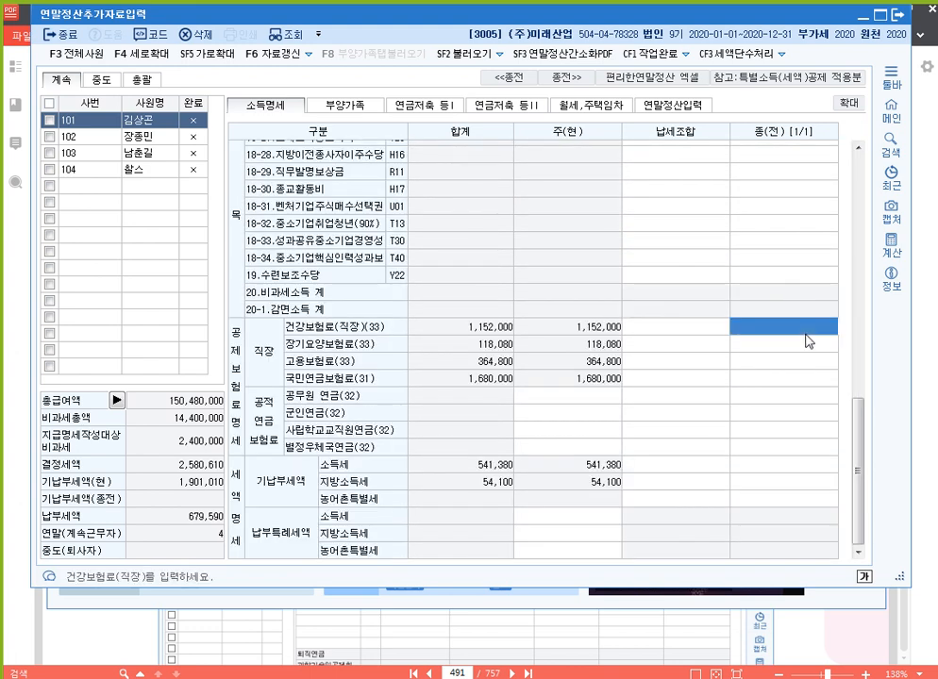
click(789, 466)
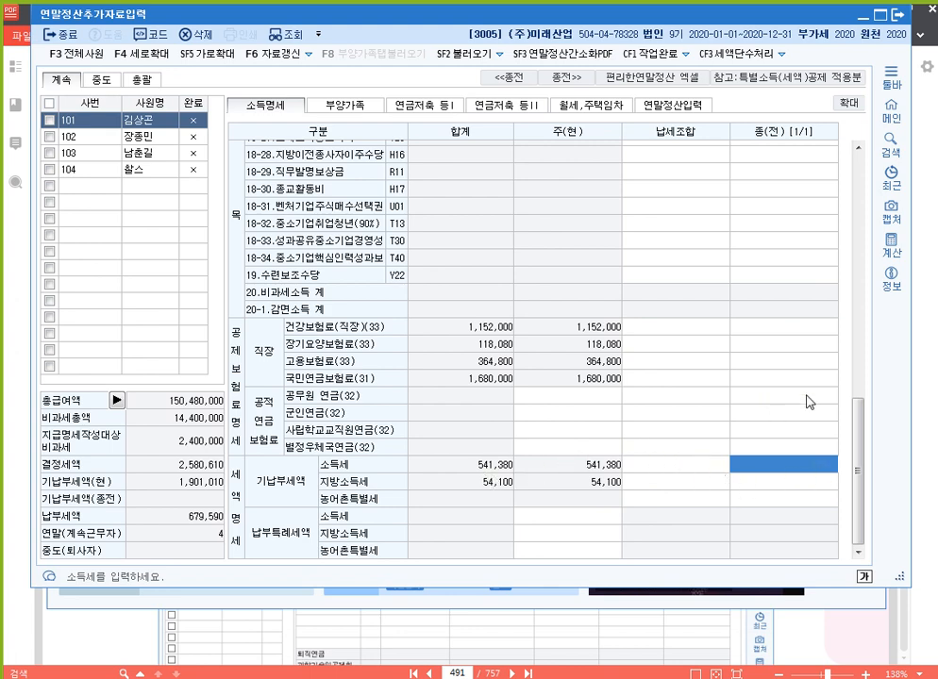
scroll(723, 429, up, 10)
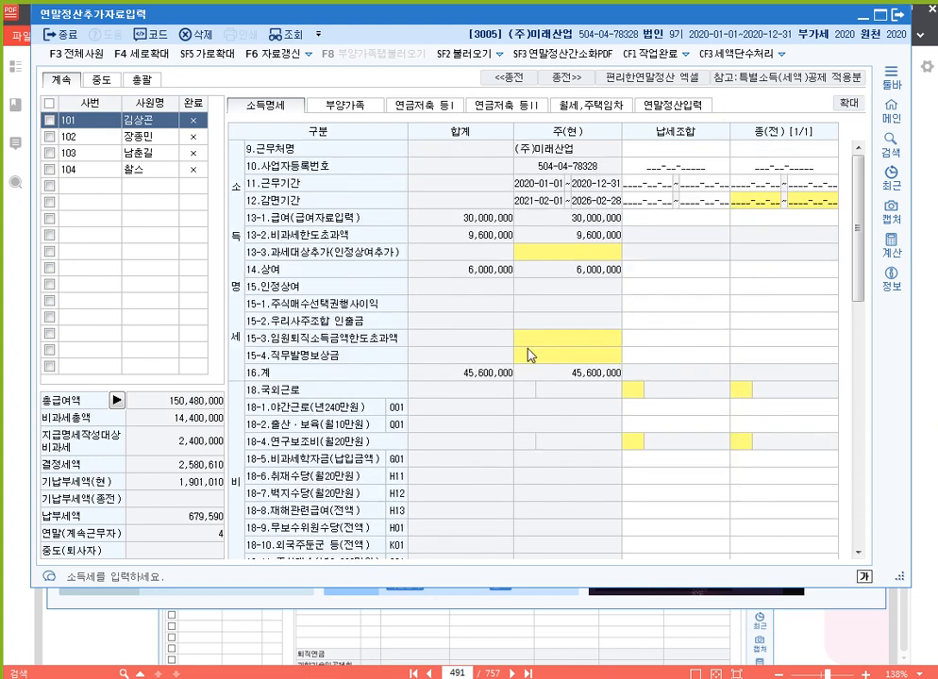
Inspect the dependants and their insurance, medical and card expense fields in 부양가족, comparing with 연말정산입력
click(349, 106)
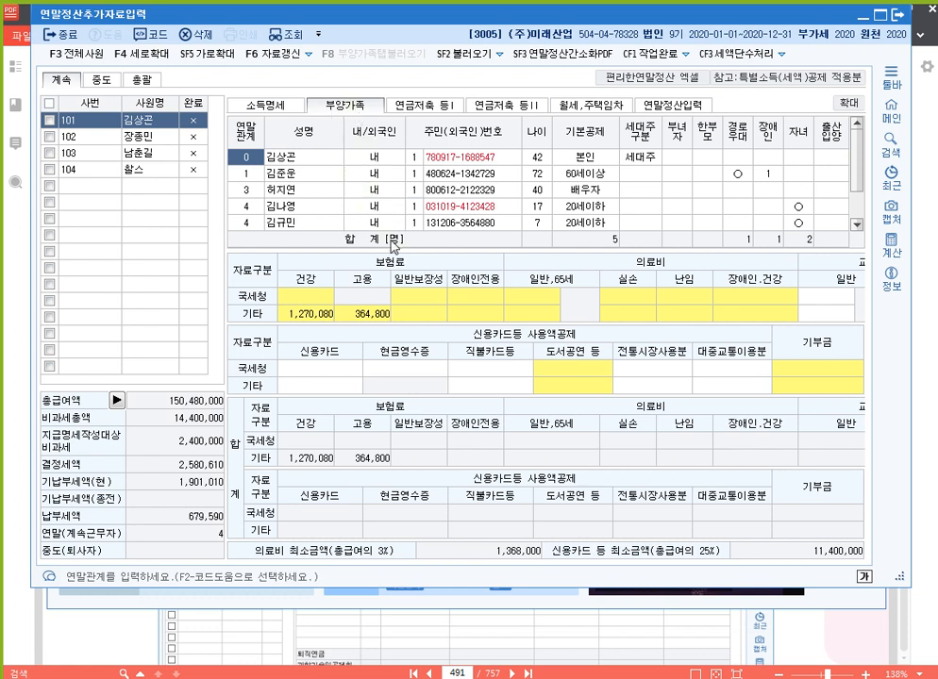
click(388, 190)
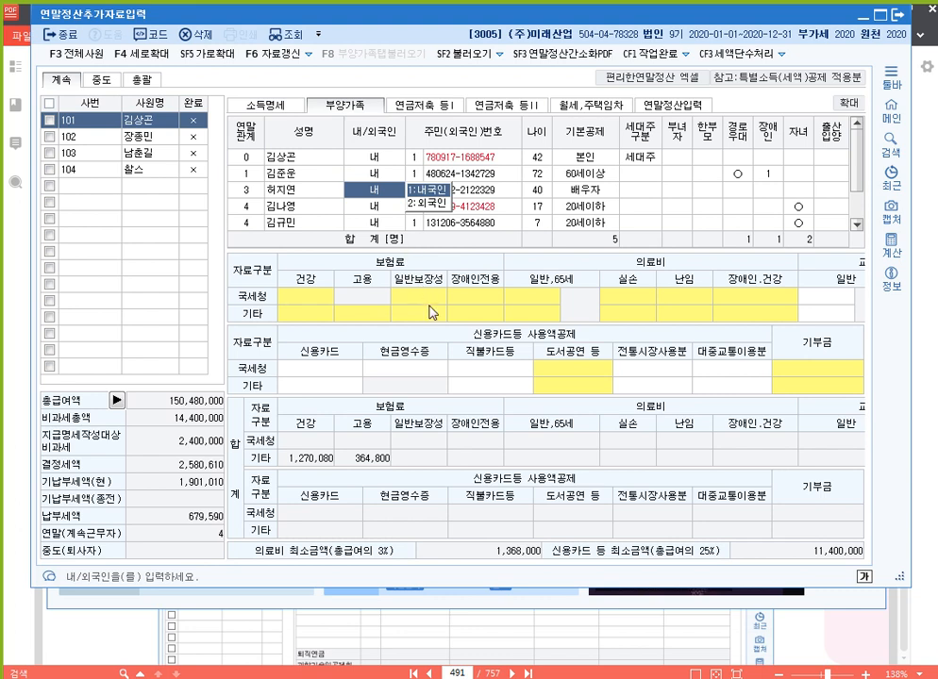
click(671, 105)
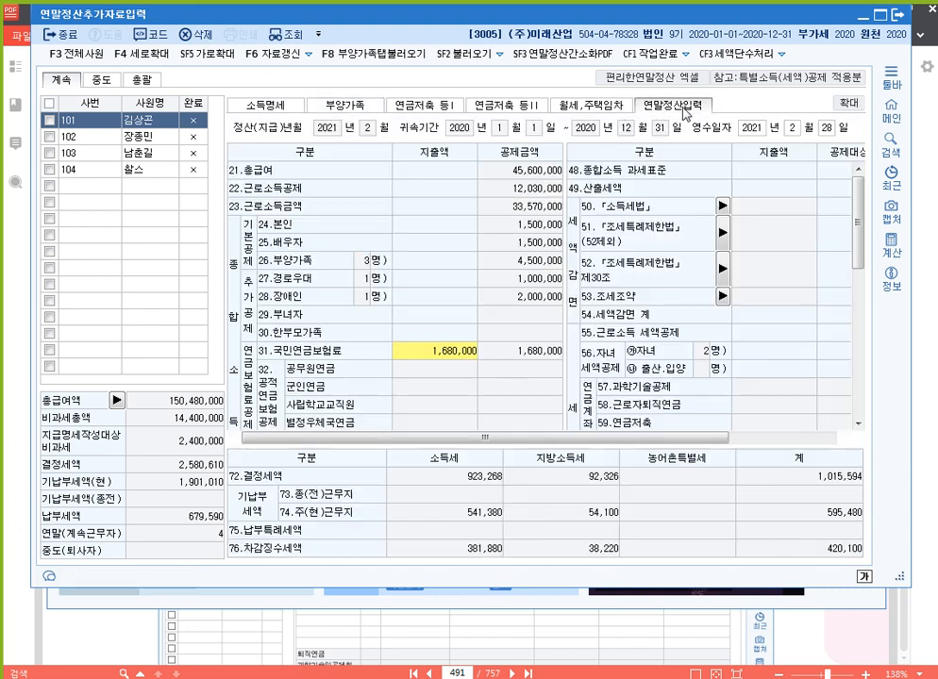
click(356, 111)
key(Return)
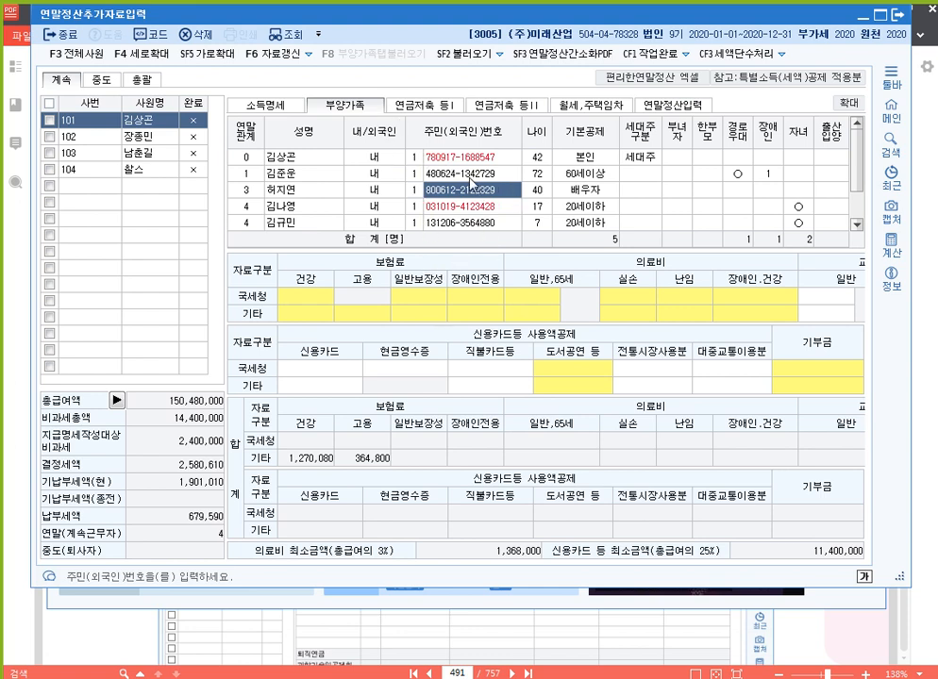
Open 연금저축 등I and view the category options for 퇴직연금, 연금저축 and 주택마련저축
click(425, 108)
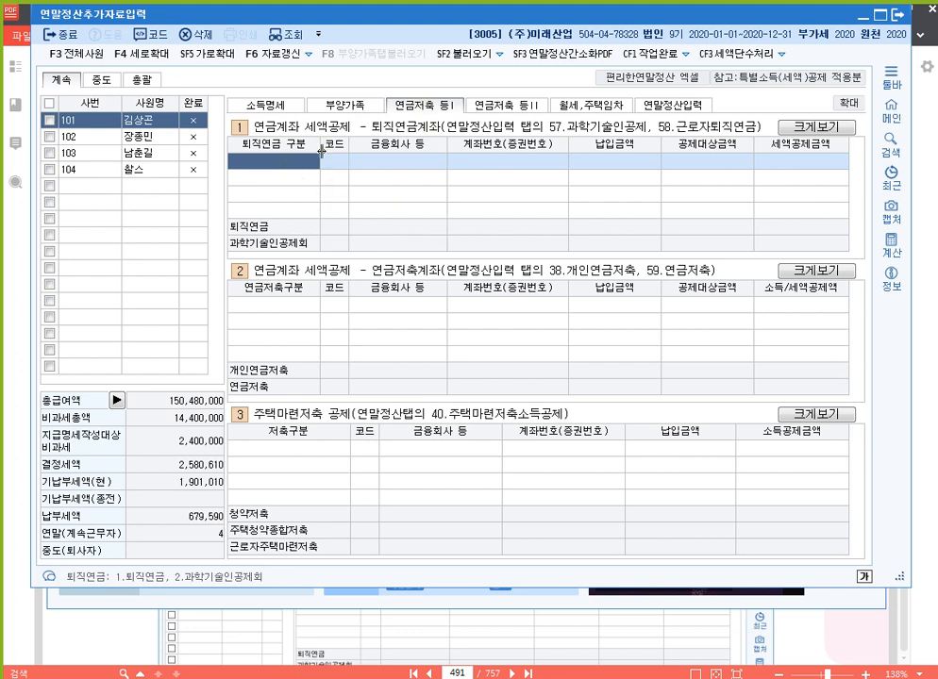
click(317, 159)
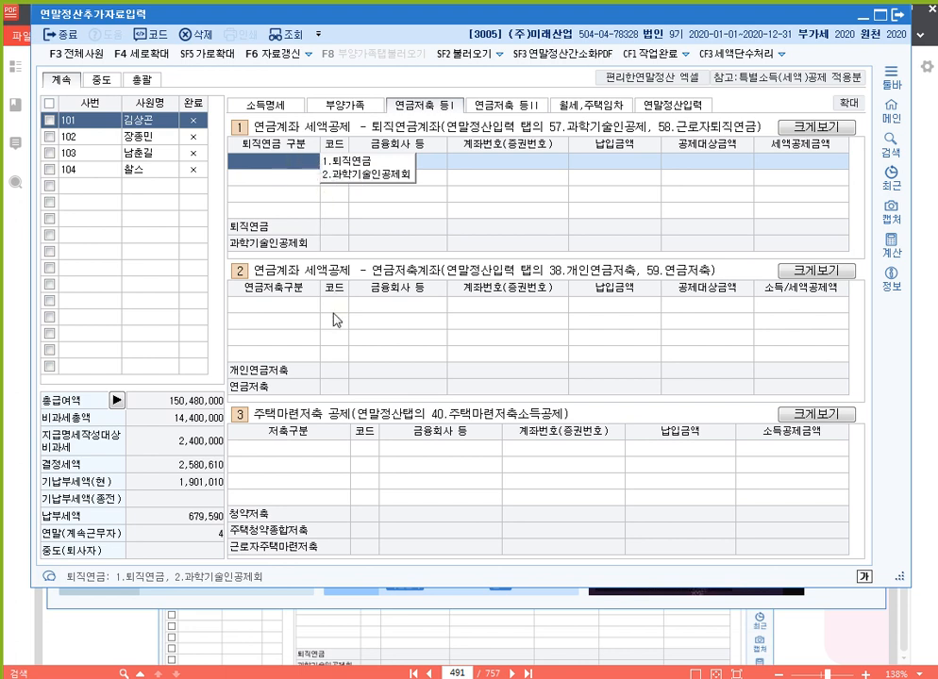
click(308, 311)
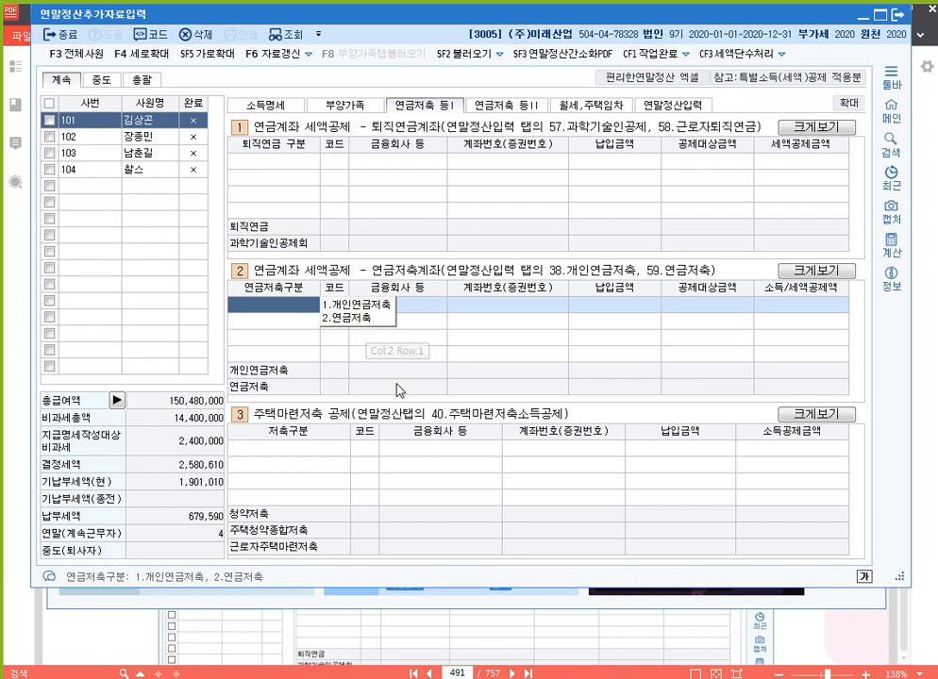
click(324, 452)
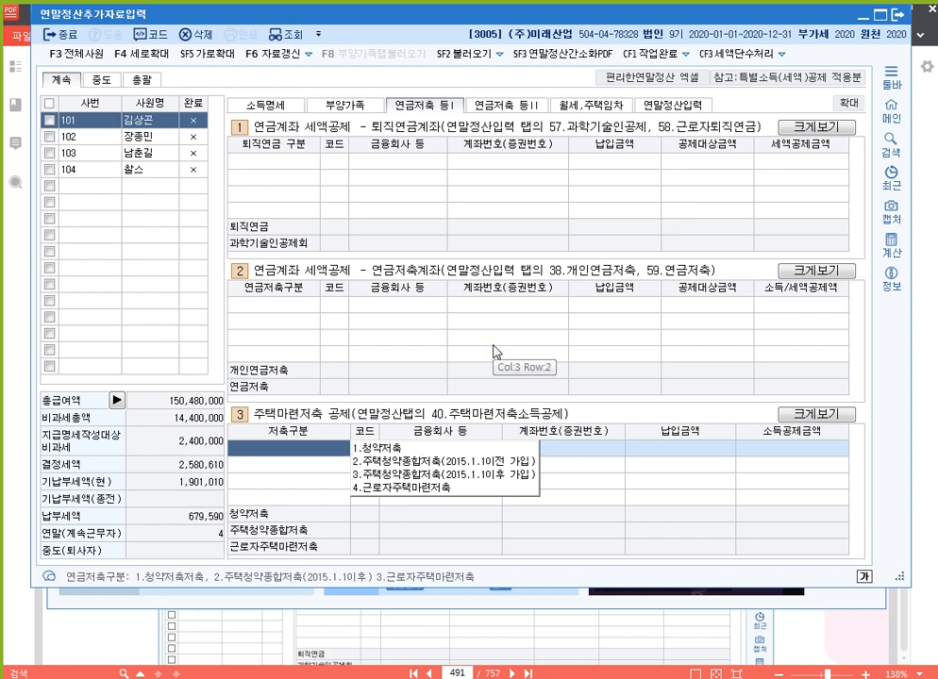
click(291, 164)
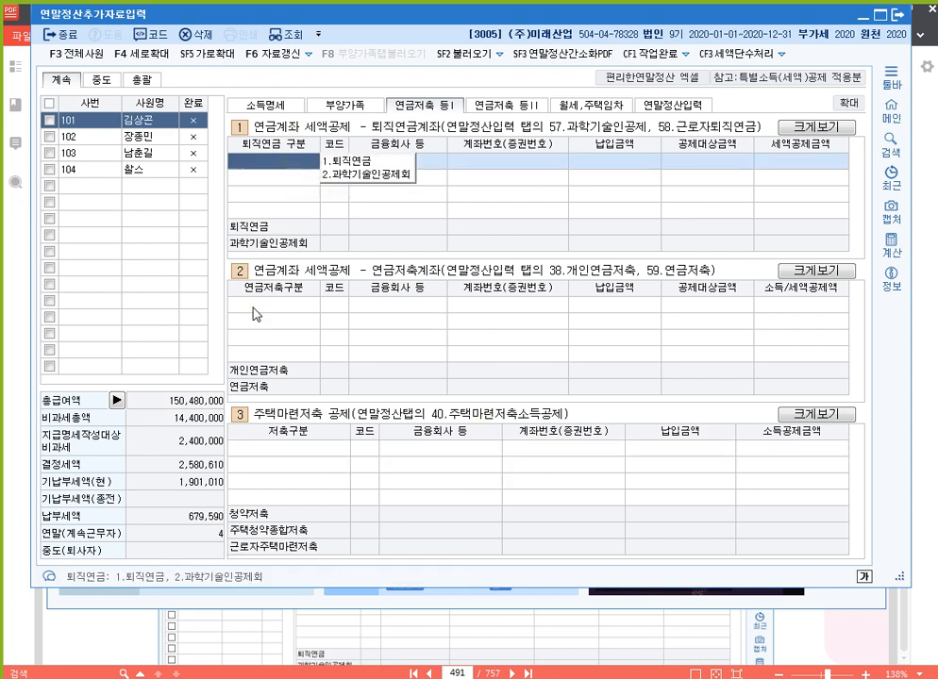
click(253, 305)
click(309, 451)
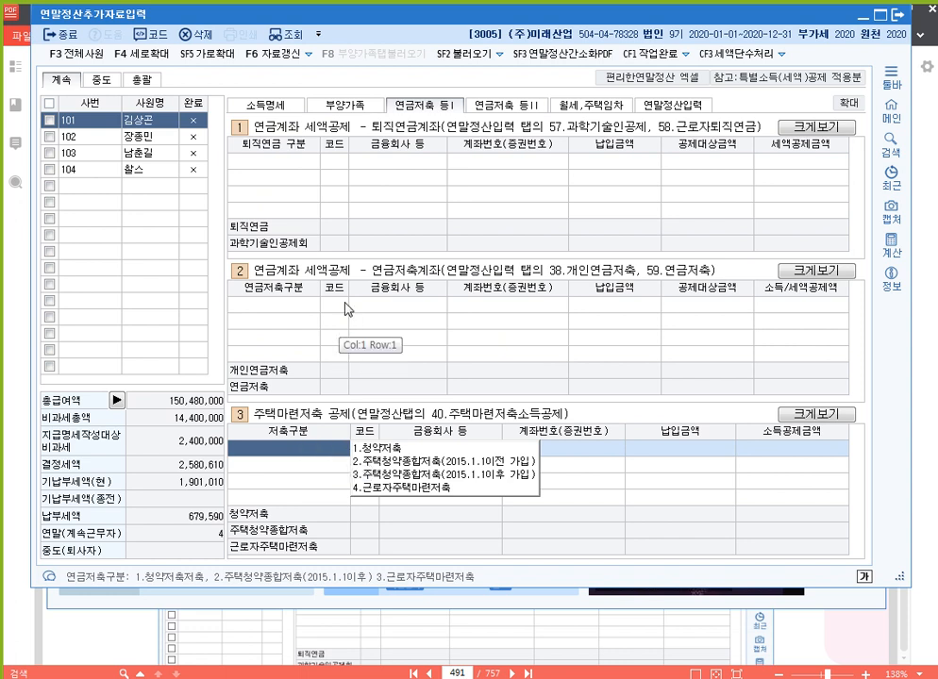
click(290, 190)
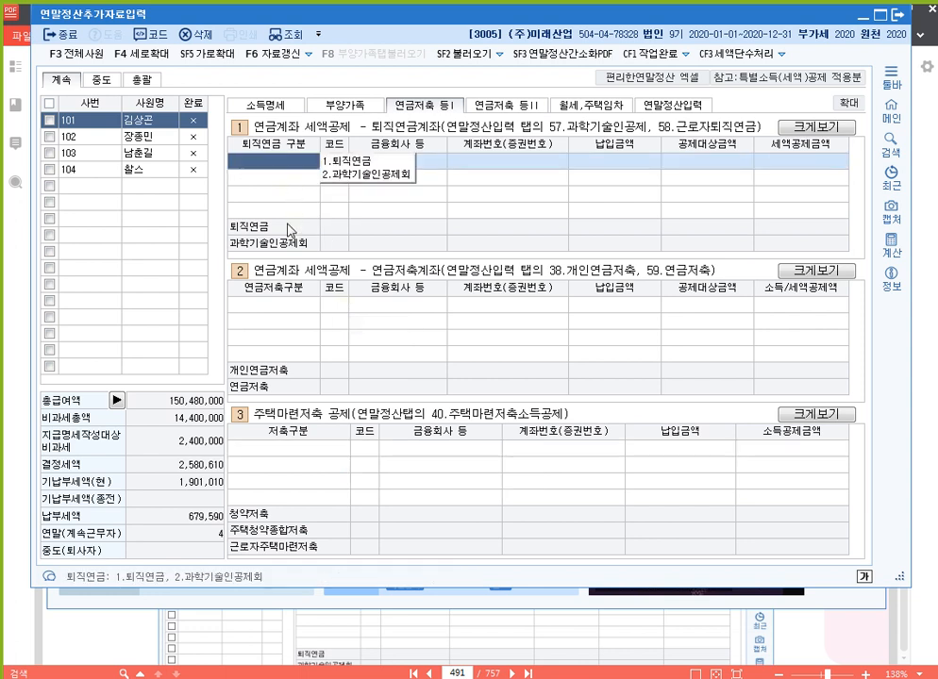
click(303, 302)
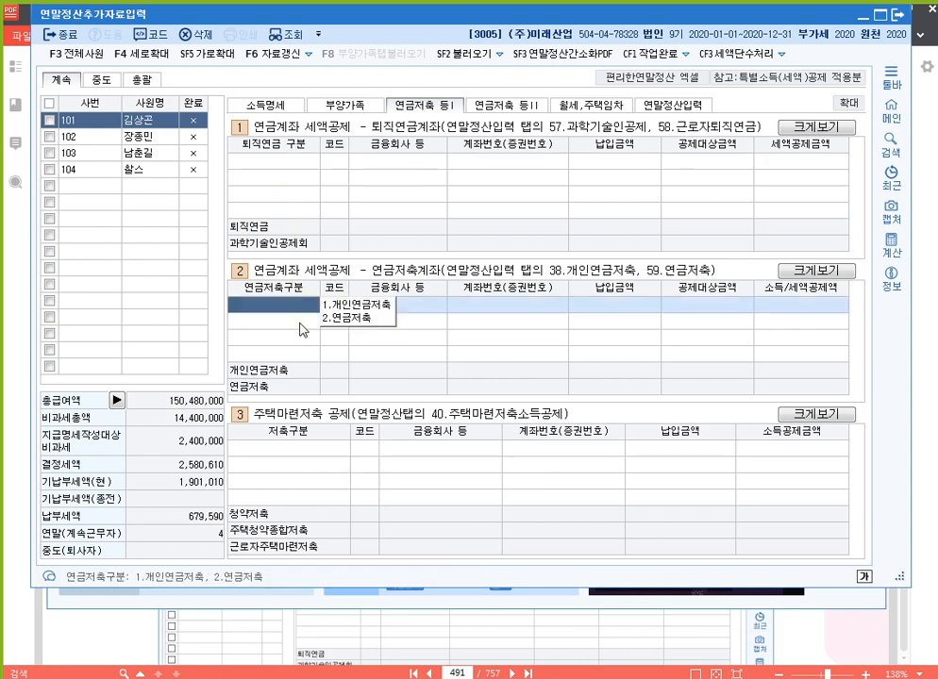
click(294, 456)
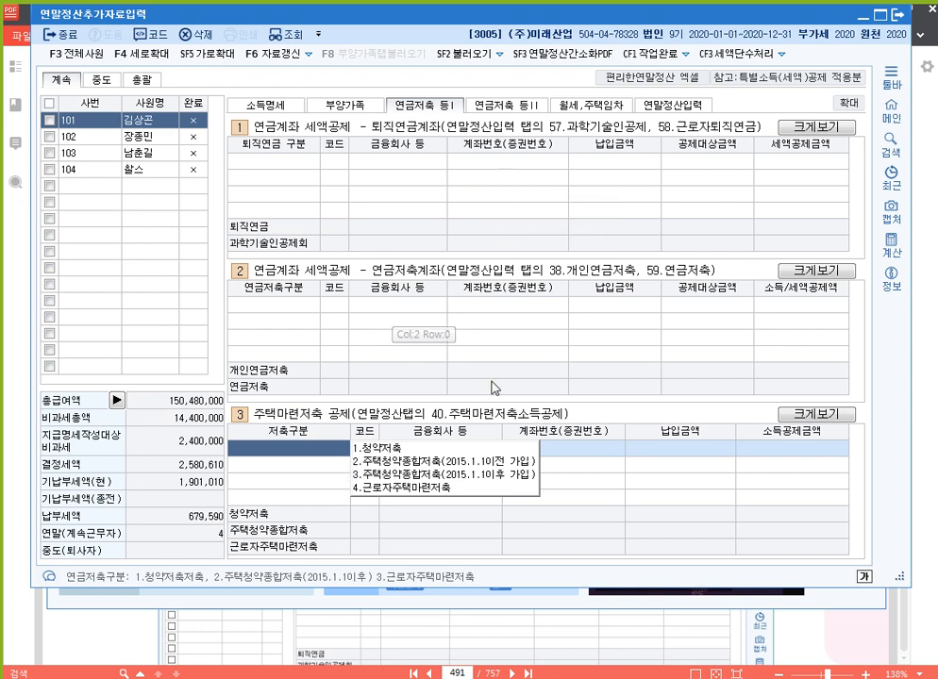
View the entry forms of 연금저축 등II and 월세,주택임차
click(507, 105)
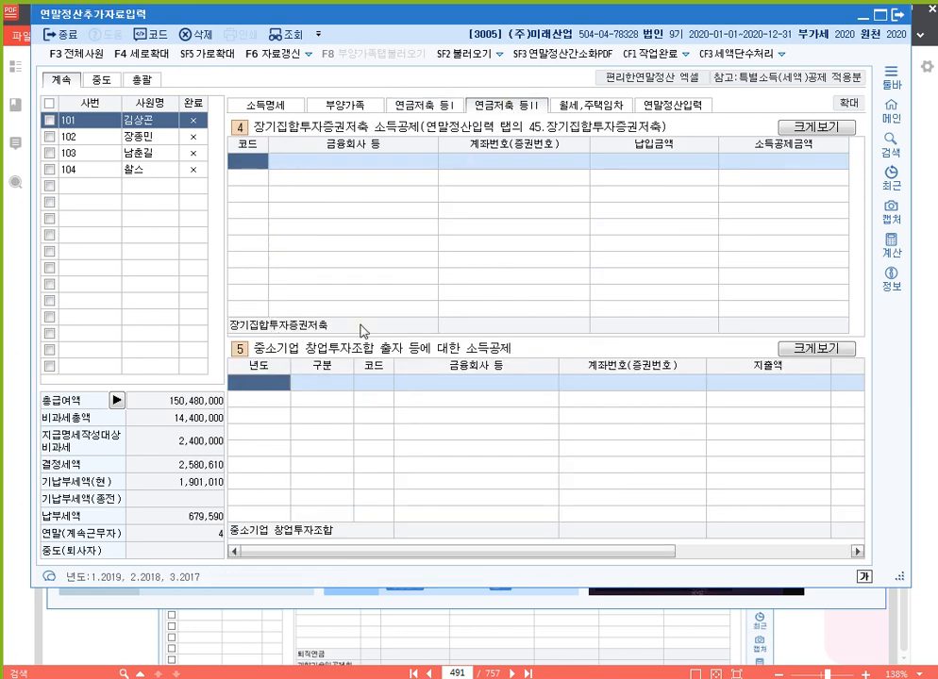
click(591, 105)
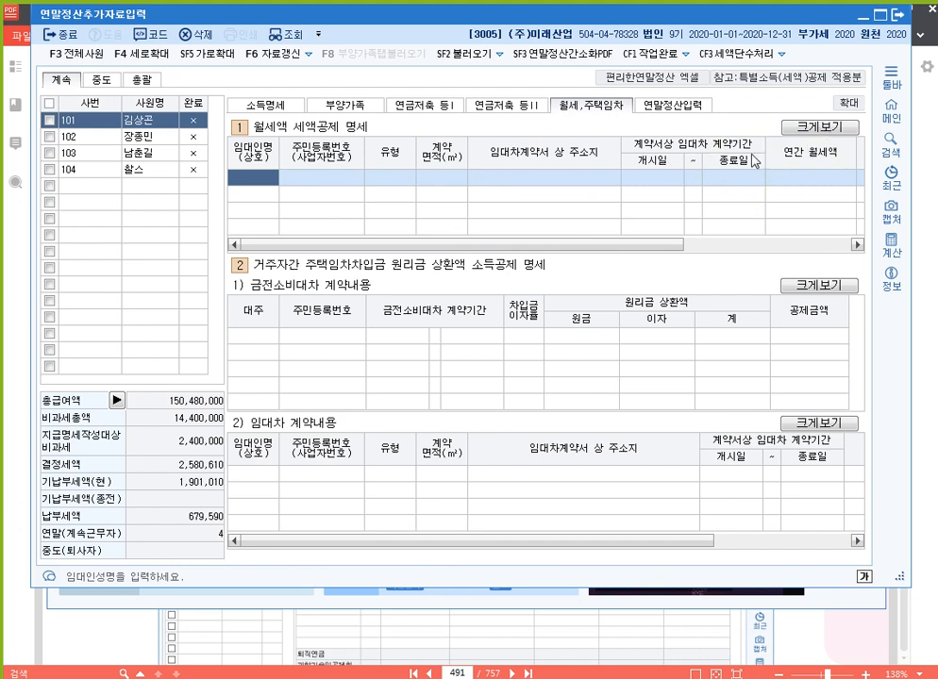
Return to 연말정산입력 and bring the 그 밖의 소득공제 and remaining tax credit items into view
click(676, 105)
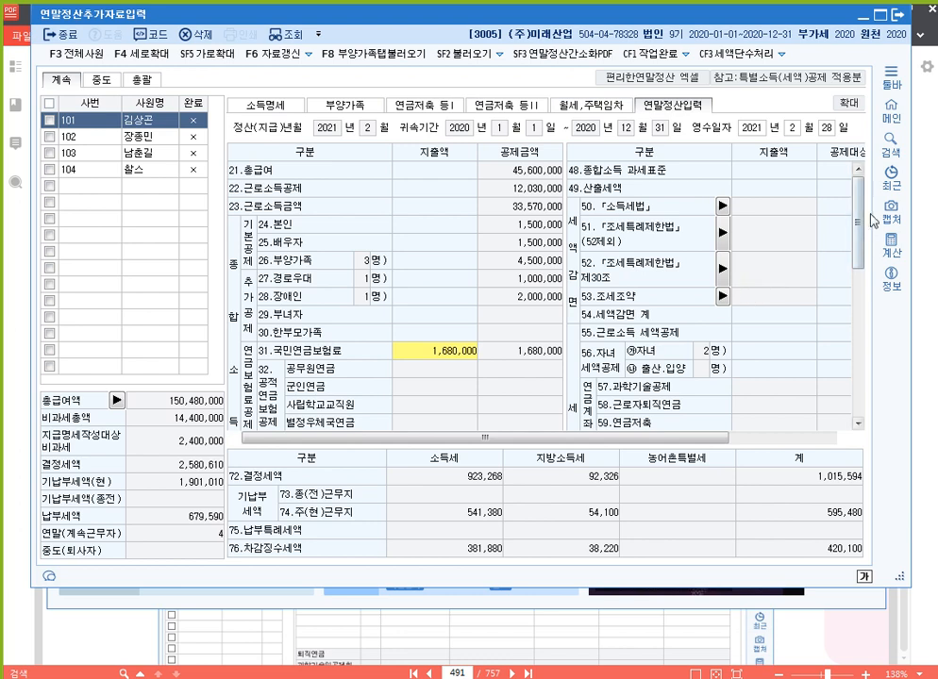
scroll(792, 283, down, 5)
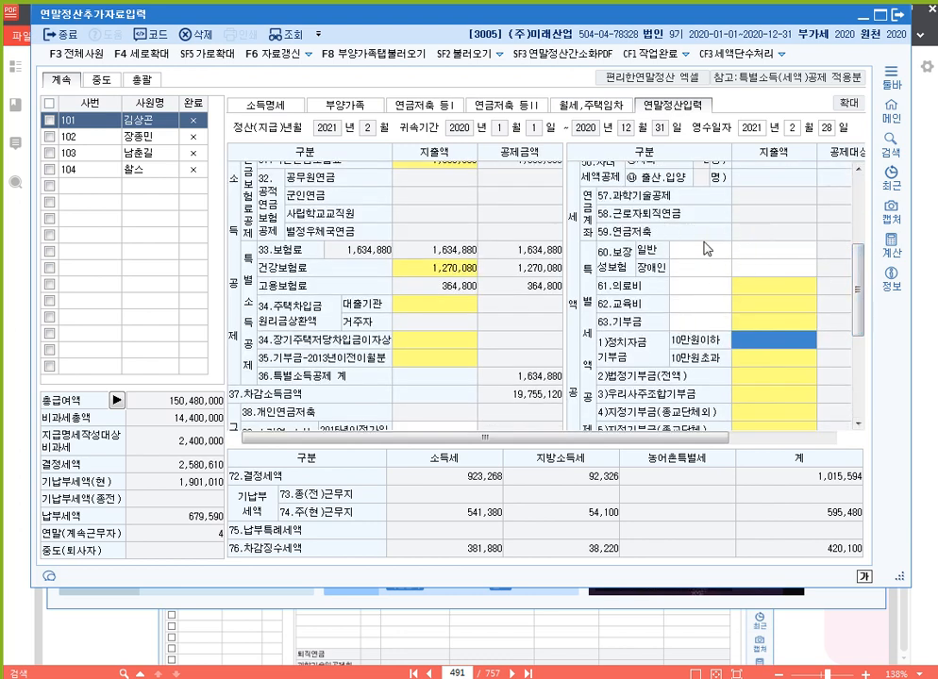
drag(856, 281, 864, 345)
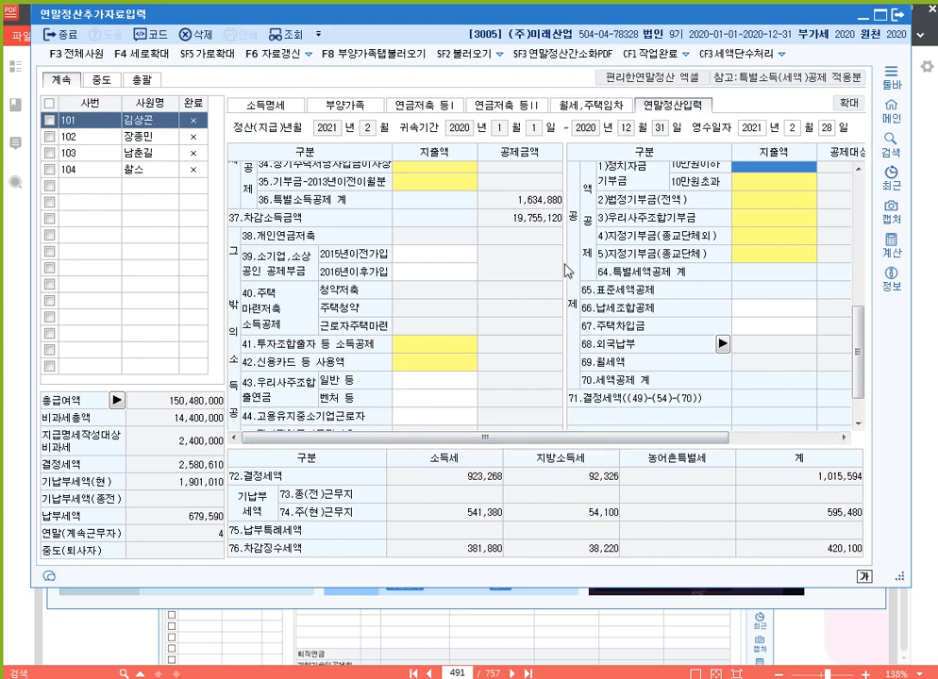
Review the special deduction, 그 밖의 소득공제 and tax credit items in 연말정산입력, including 42.신용카드 등 사용액
scroll(564, 270, up, 5)
scroll(566, 274, down, 4)
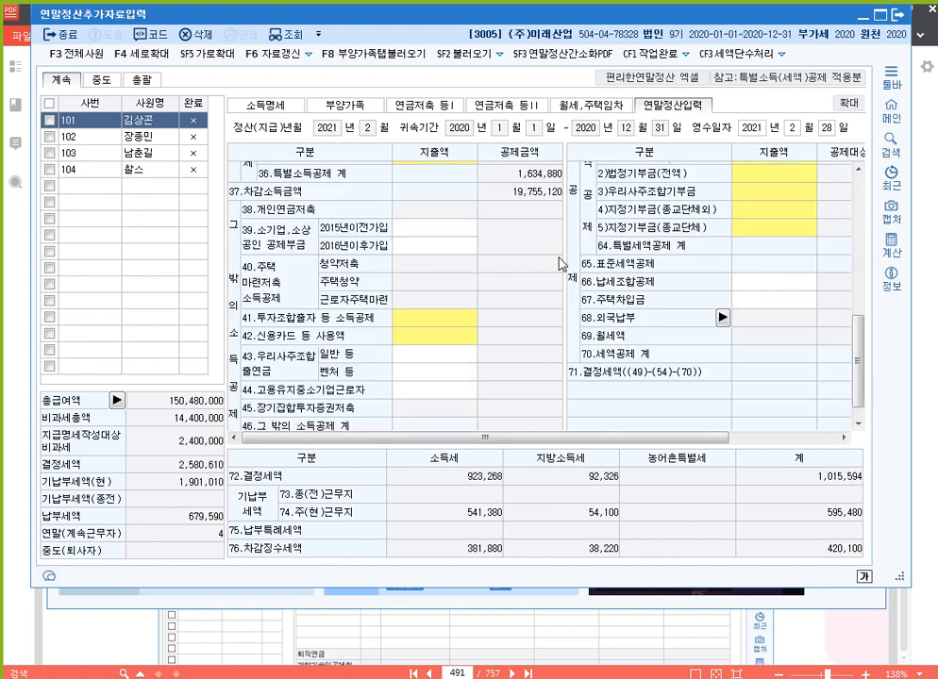
scroll(563, 372, up, 2)
scroll(563, 372, up, 5)
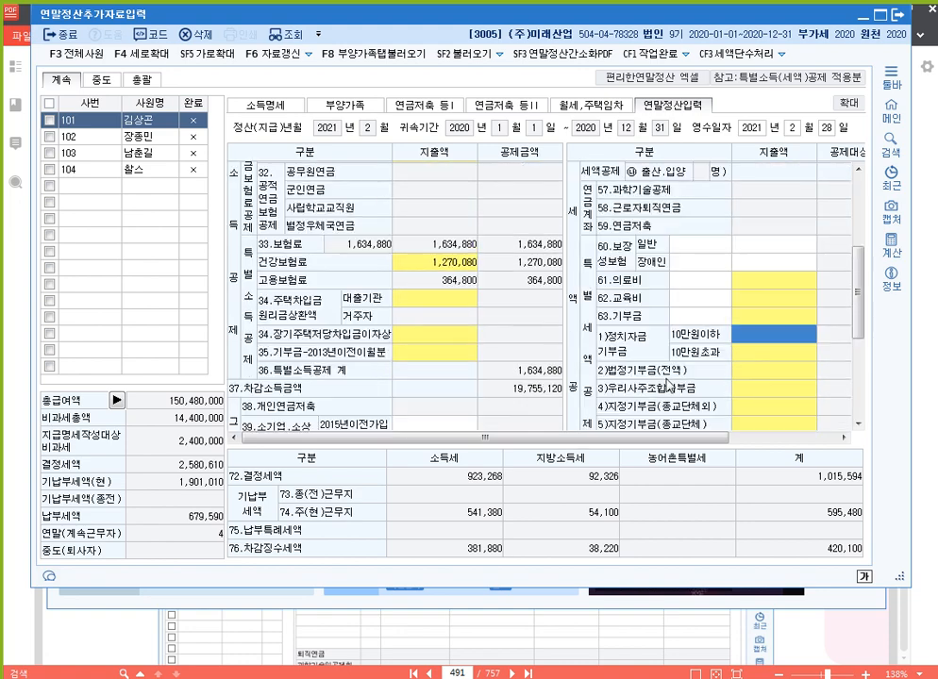
scroll(537, 271, down, 4)
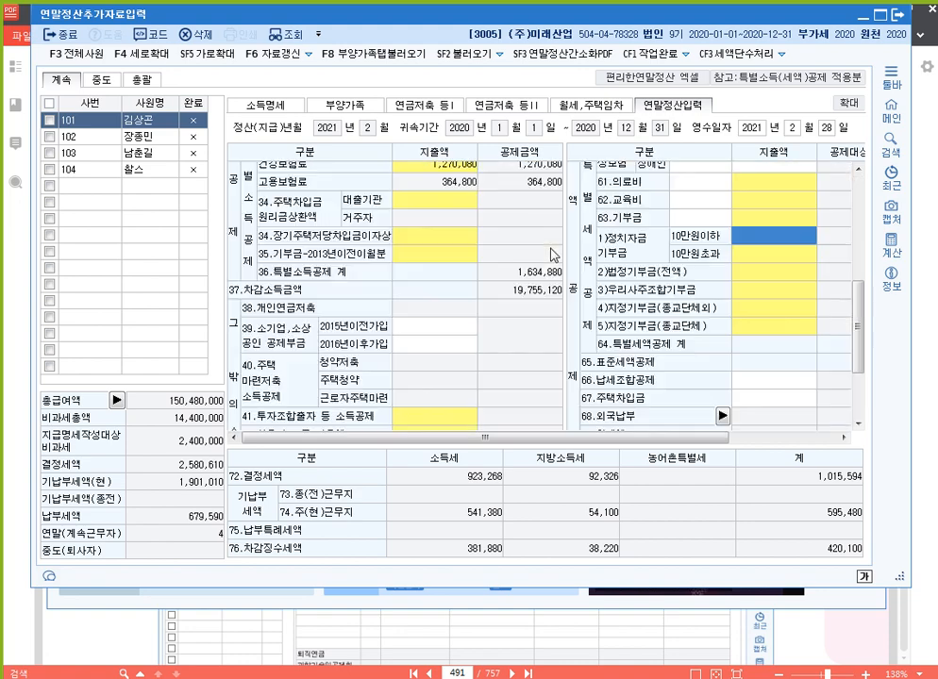
scroll(504, 292, down, 2)
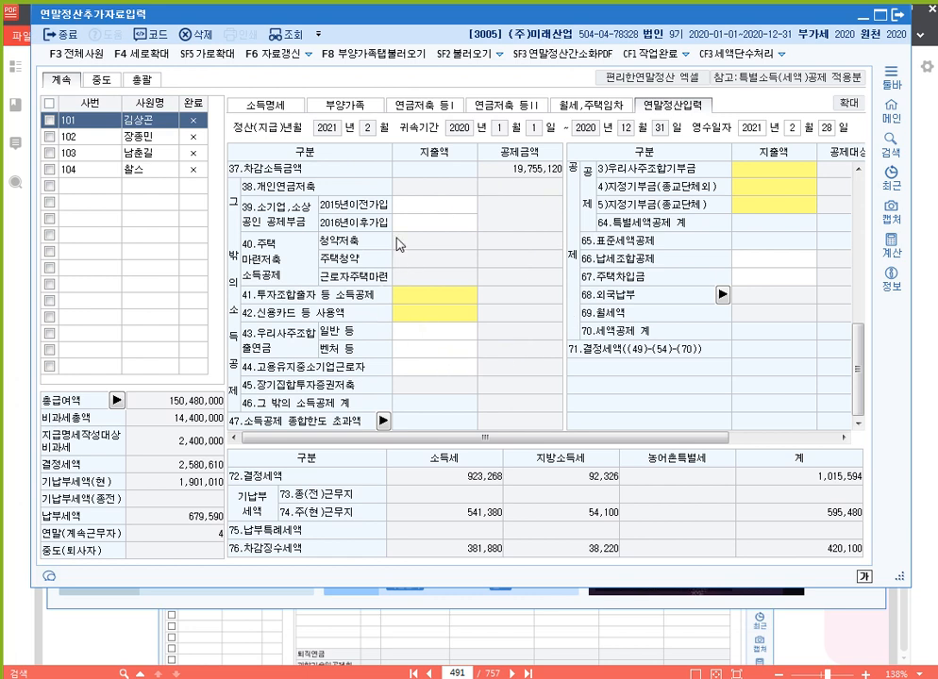
scroll(722, 351, up, 3)
scroll(722, 351, up, 2)
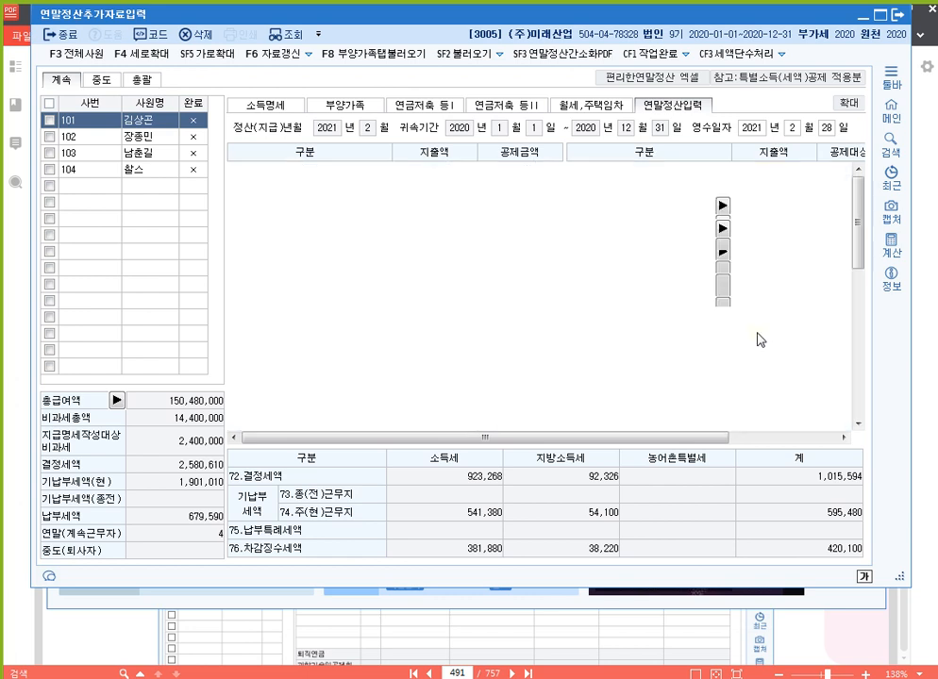
scroll(740, 281, up, 4)
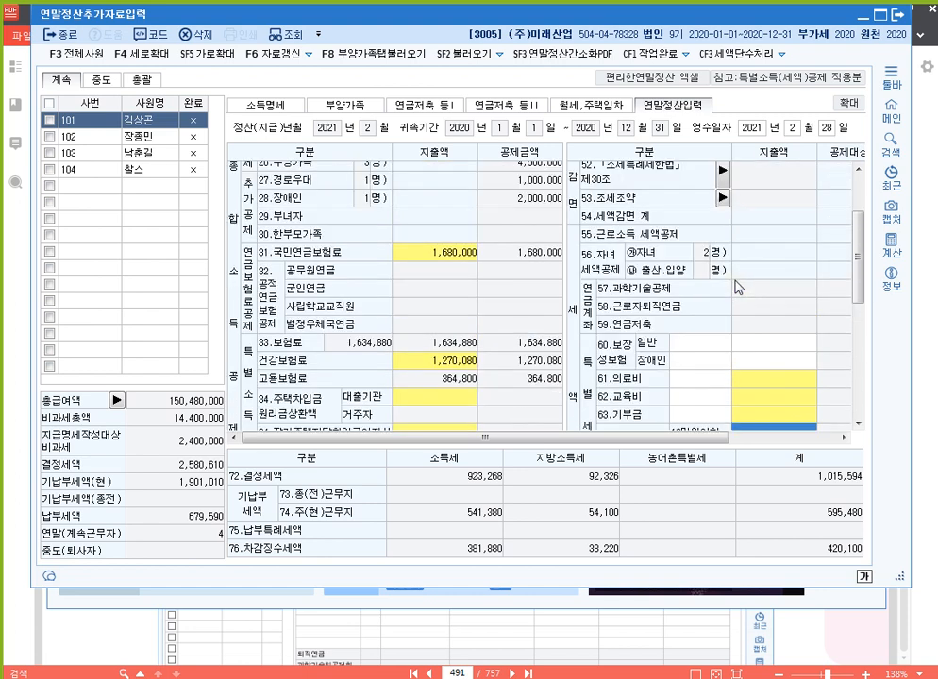
scroll(795, 353, down, 2)
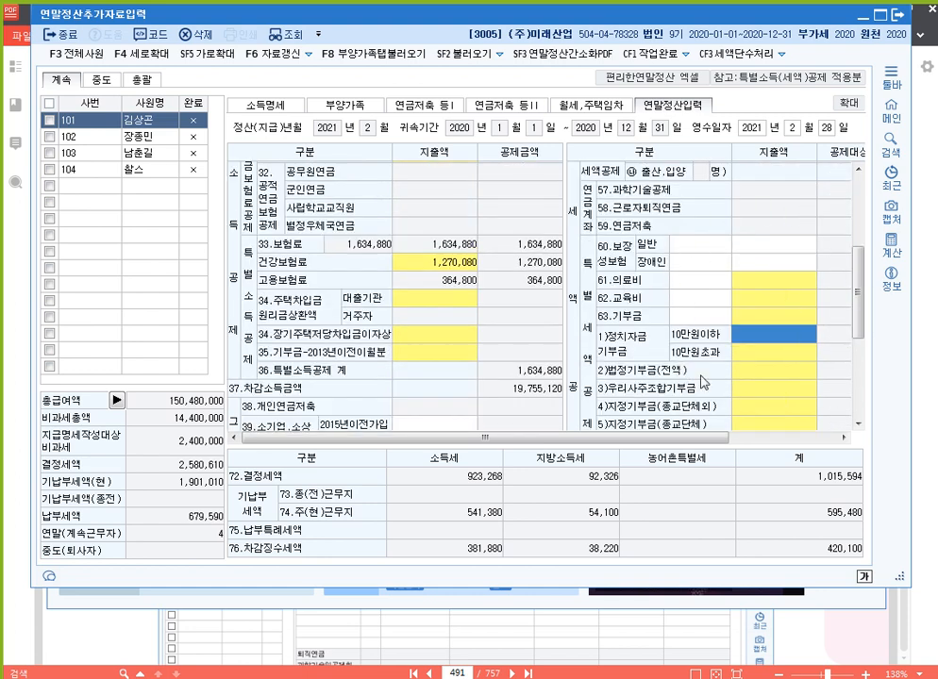
scroll(359, 339, down, 4)
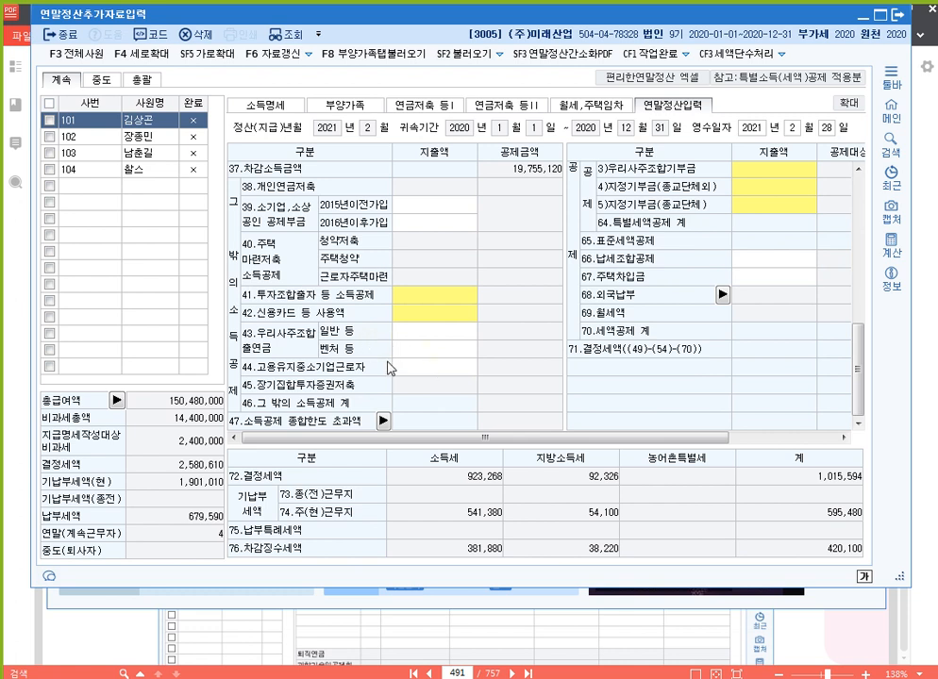
click(425, 312)
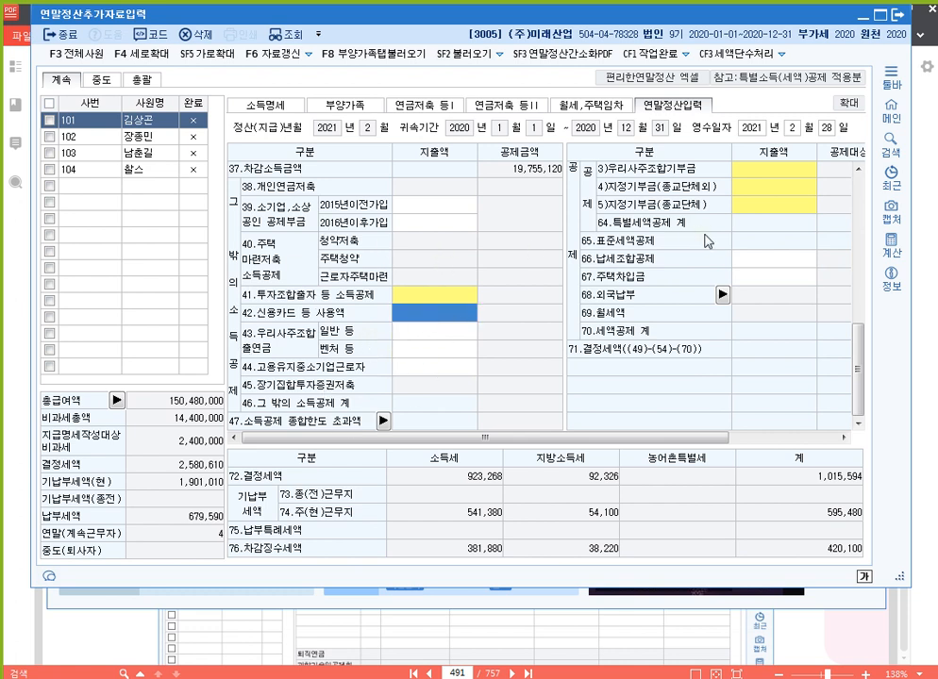
Switch to the textbook PDF, check employee 101's dependants on page 482 and return to the expense table on page 491
click(932, 414)
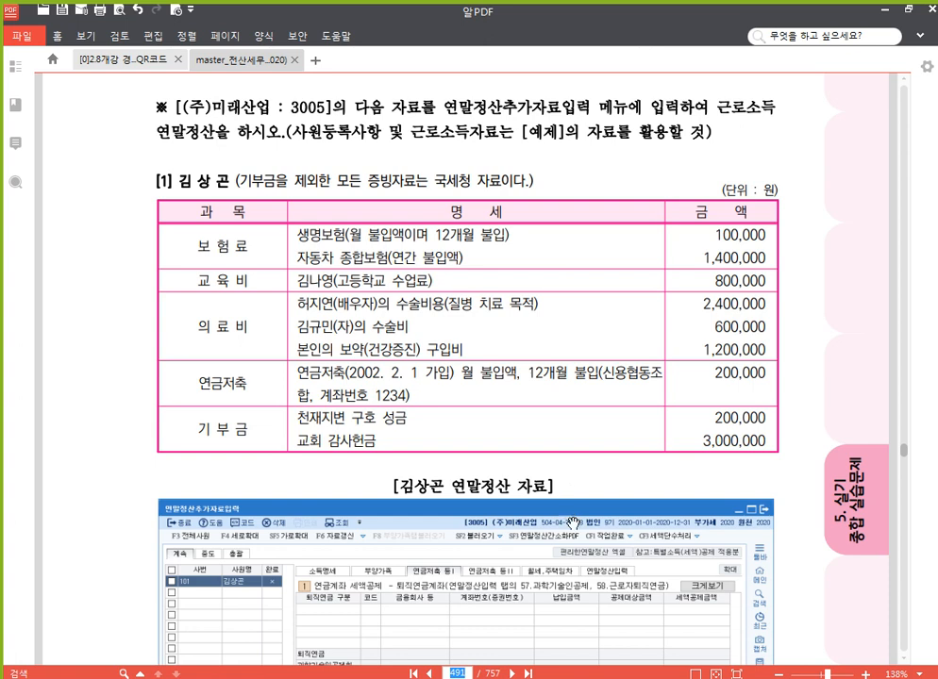
text(482)
key(Return)
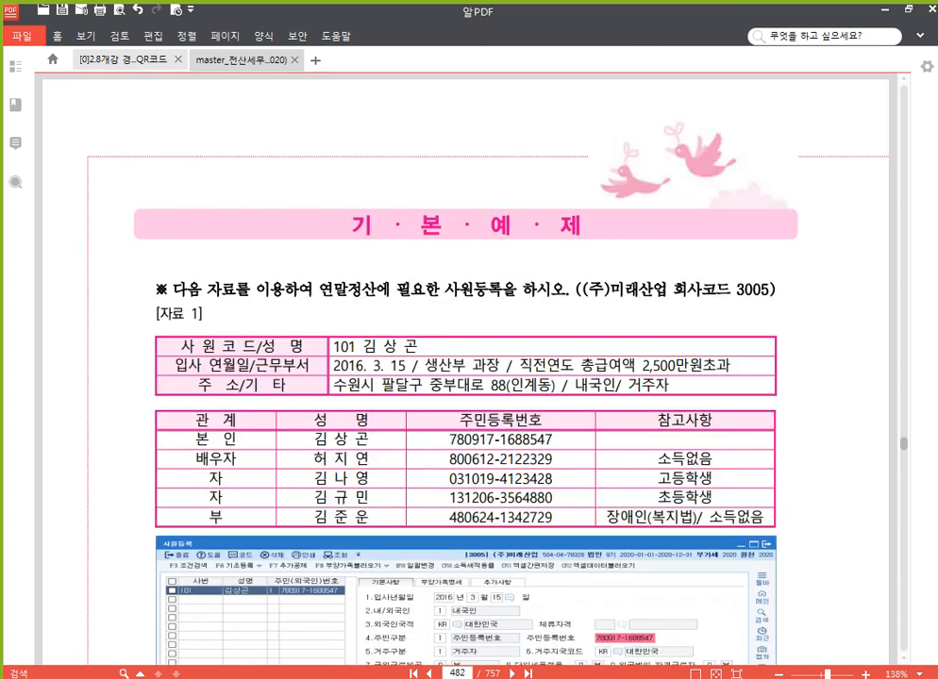
scroll(482, 321, down, 2)
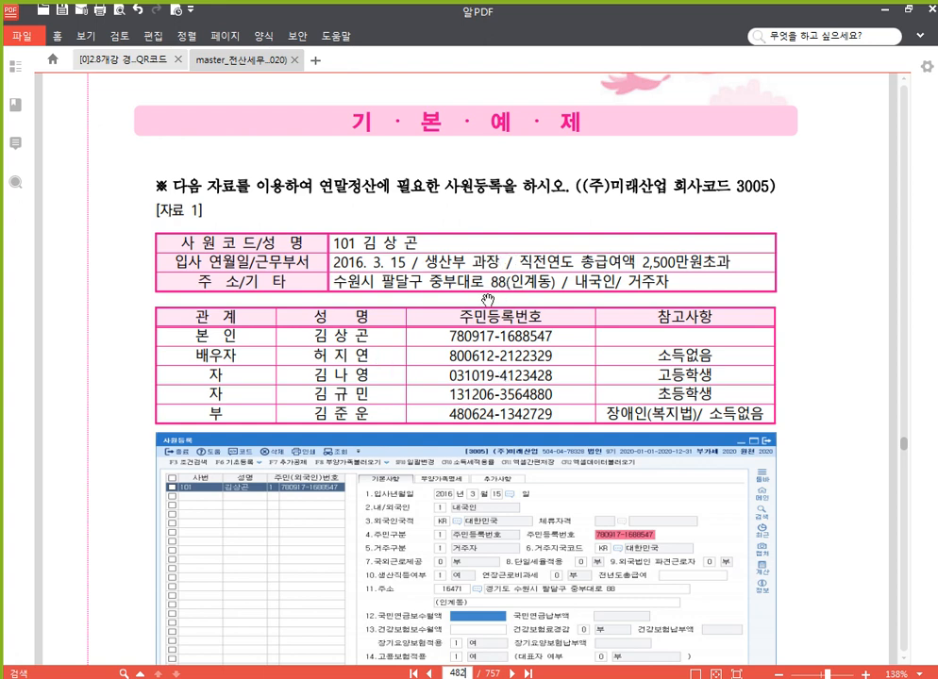
click(466, 674)
text(491)
key(Return)
scroll(424, 485, down, 3)
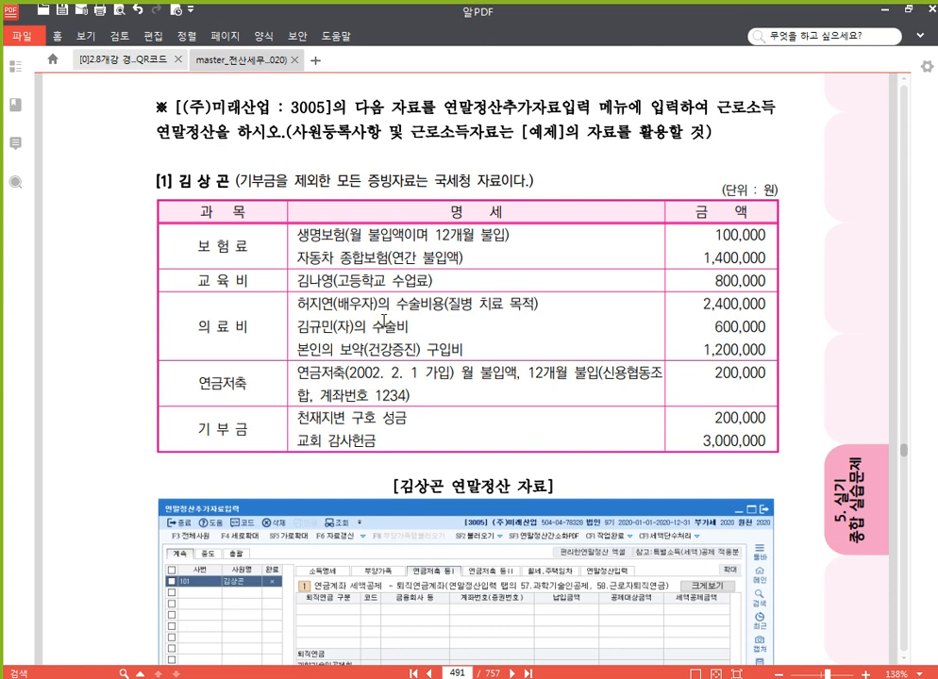
Strike through 본인의 보약(건강증진) 구입비 and its 1,200,000 amount in the 의료비 row of the expense table
click(919, 37)
click(920, 37)
drag(295, 355, 455, 356)
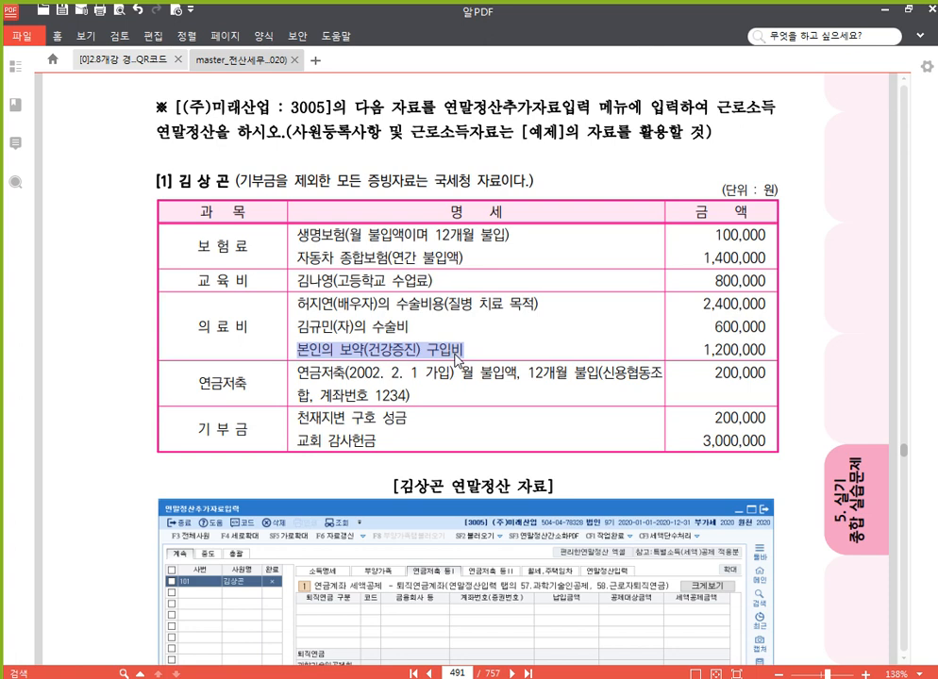
click(513, 332)
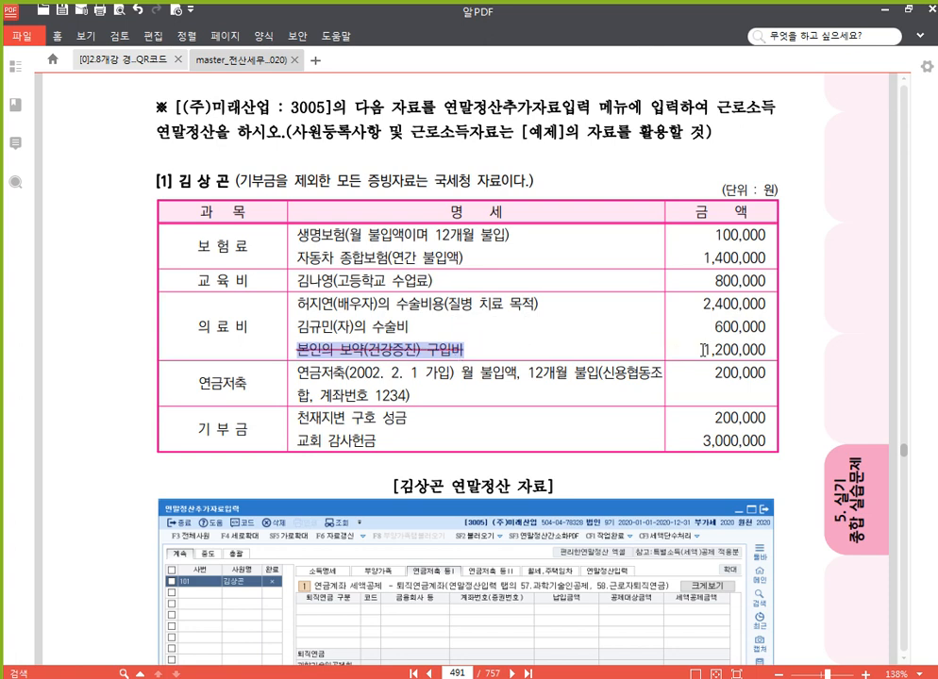
drag(702, 349, 768, 350)
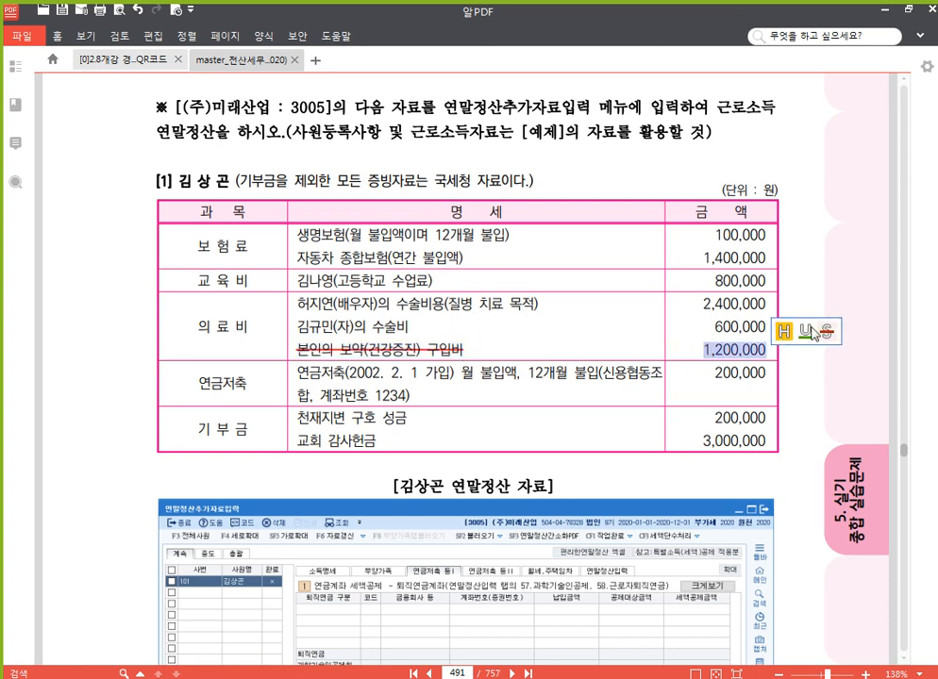
click(706, 331)
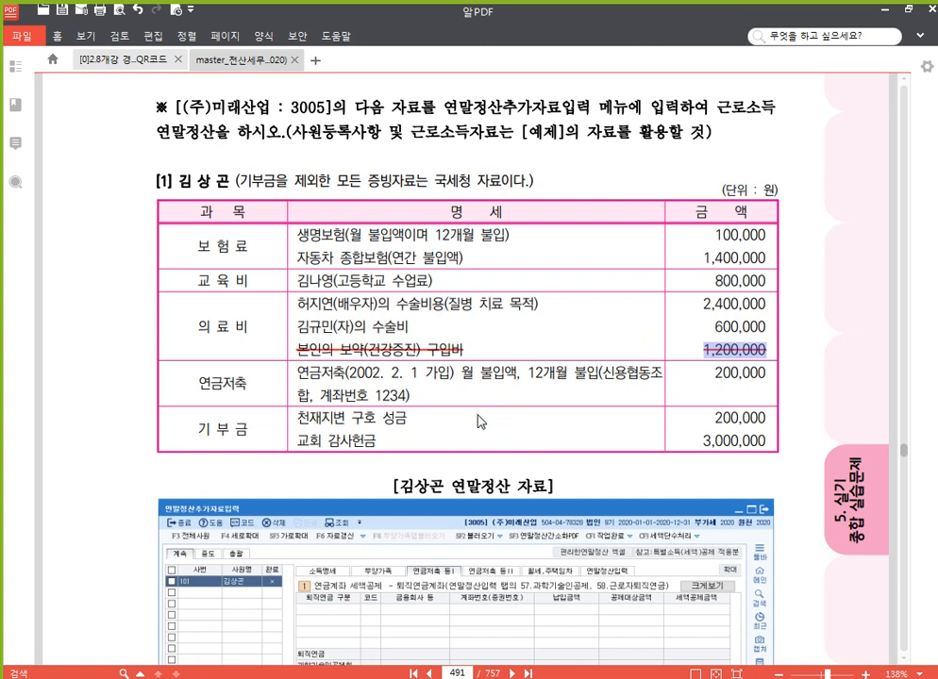
click(466, 378)
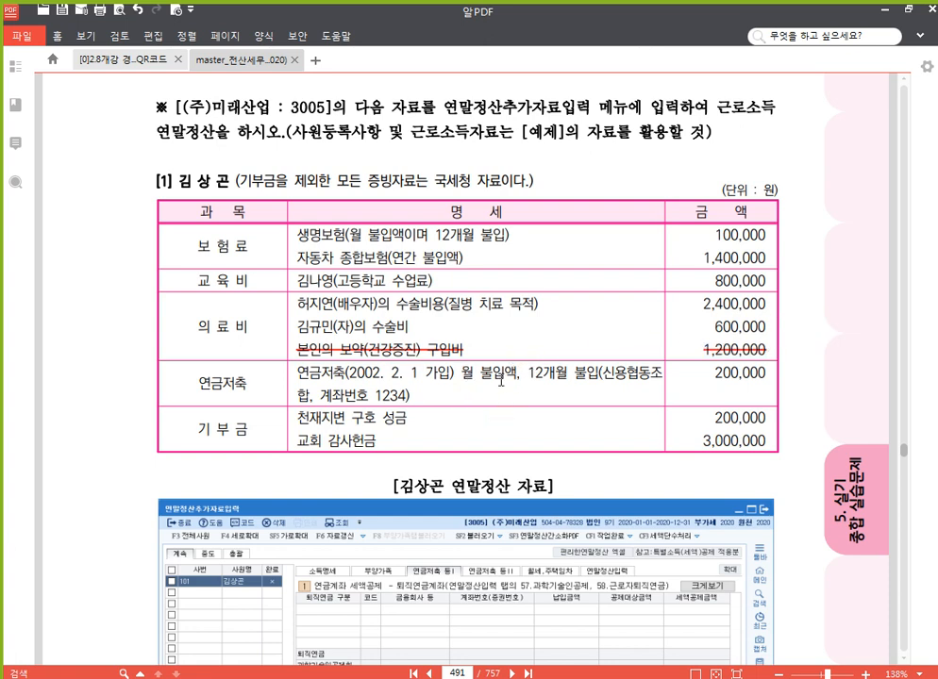
Switch back to KcLep and enter 1,500,000 as employee 101's 지출액 for 60.보장성보험 일반
scroll(501, 380, down, 3)
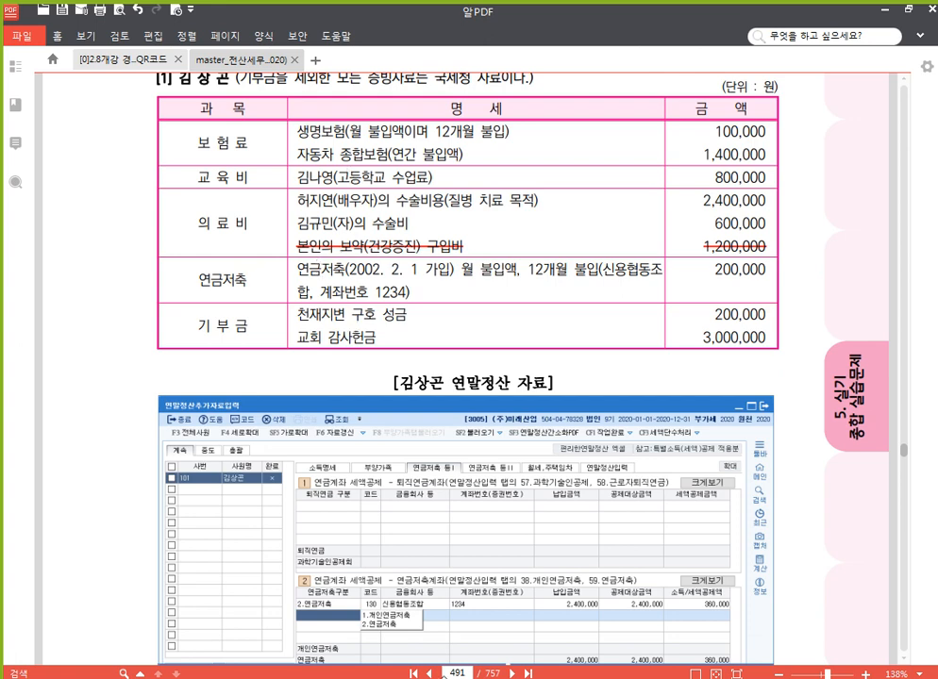
click(443, 677)
click(80, 121)
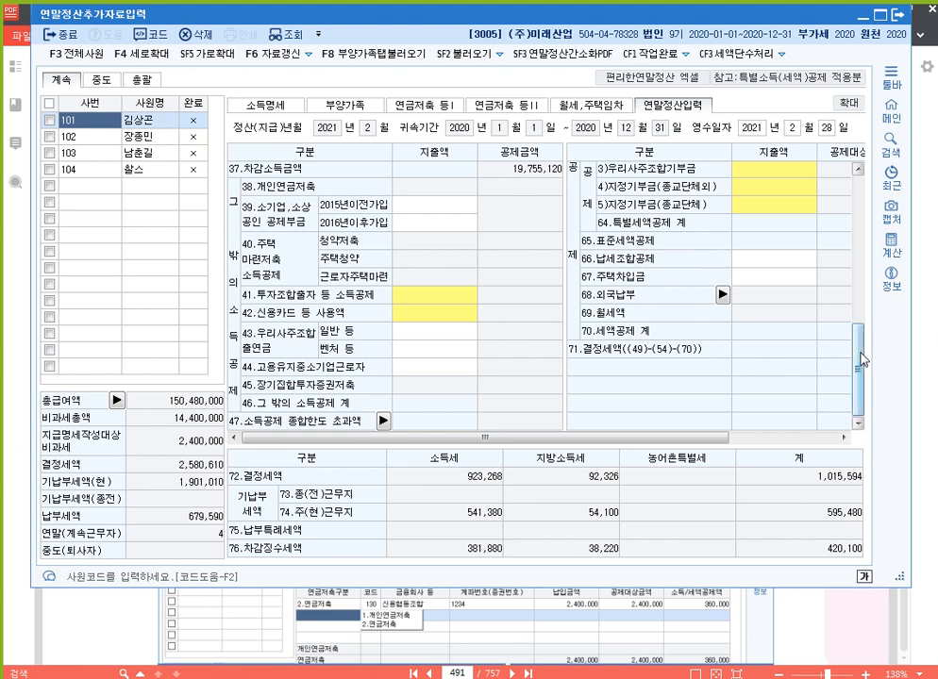
drag(859, 360, 860, 272)
click(791, 272)
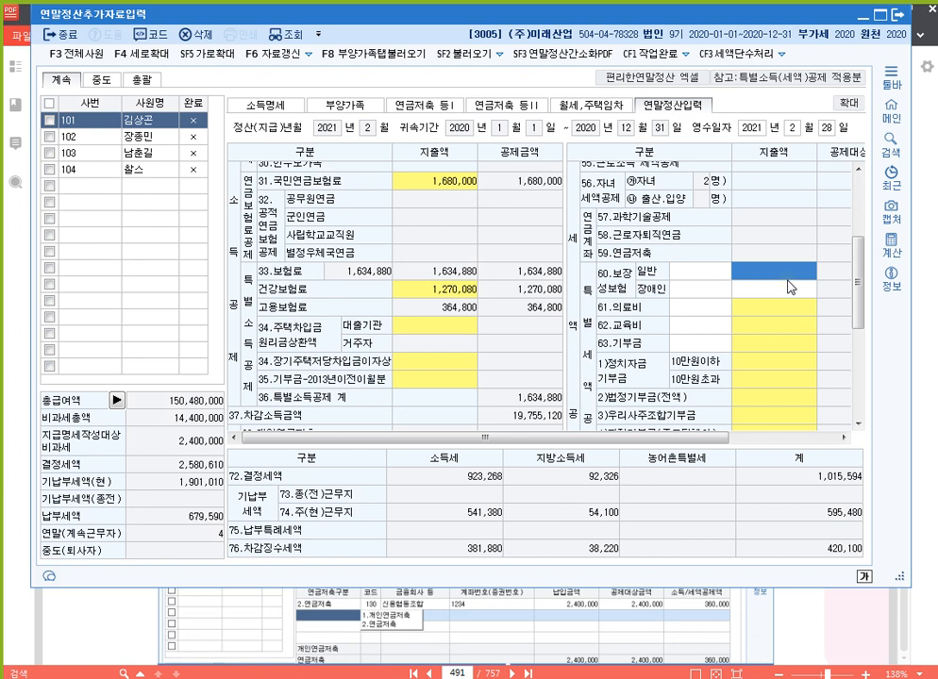
text(1500000)
key(Return)
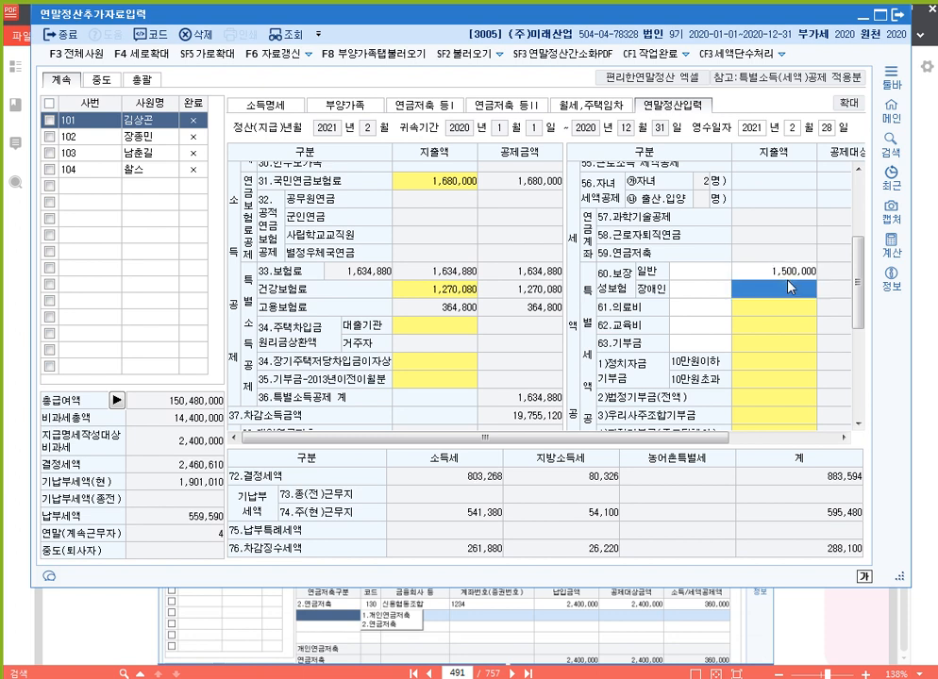
key(Up)
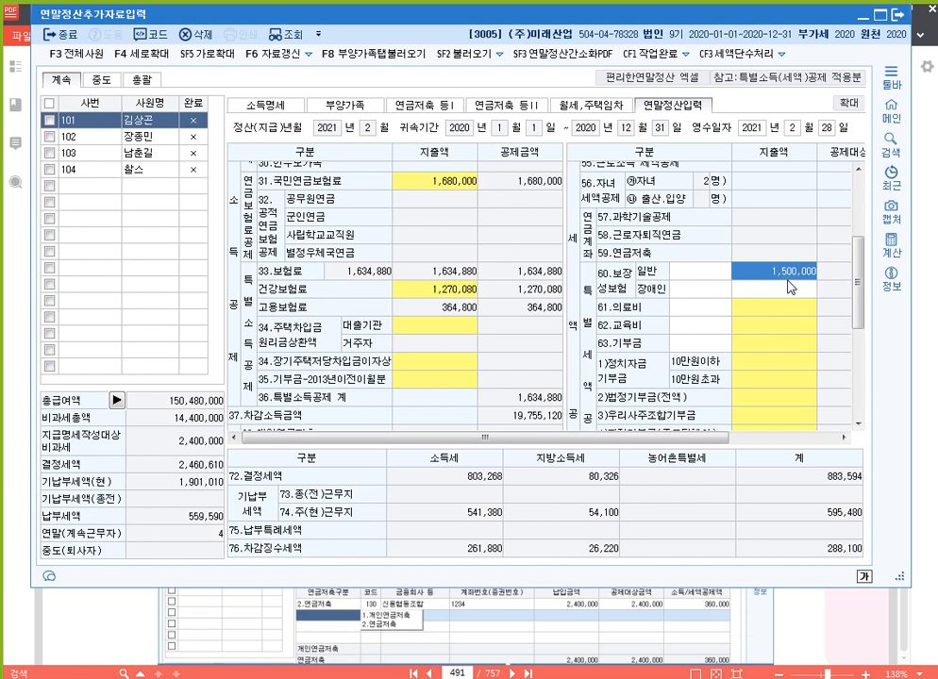
Enter one 초중고 education expense of 800,000 in the 62.교육비 details and confirm it back to 연말정산입력
click(762, 327)
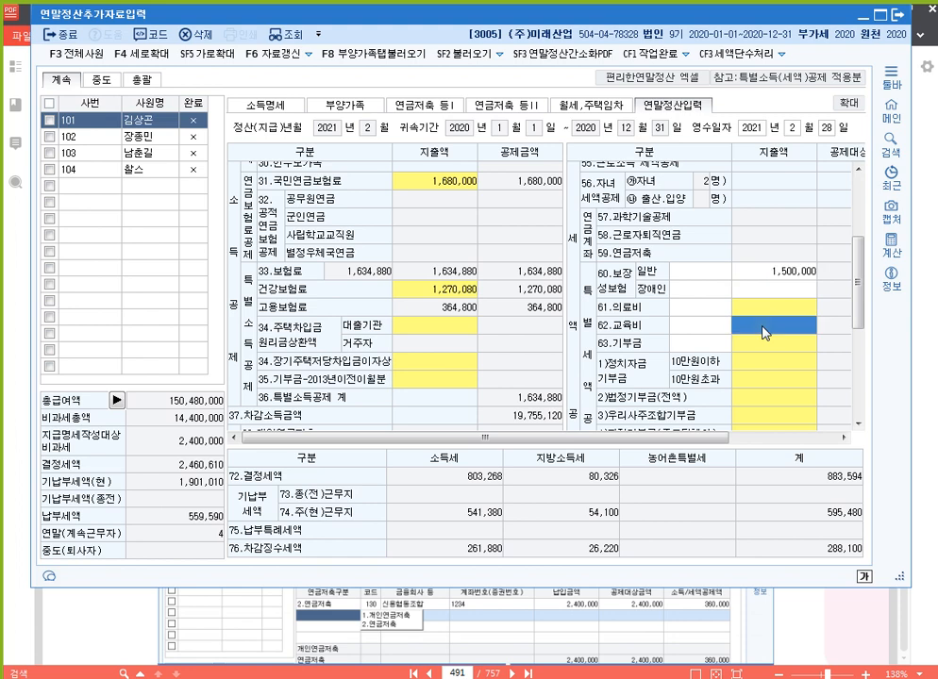
double_click(762, 332)
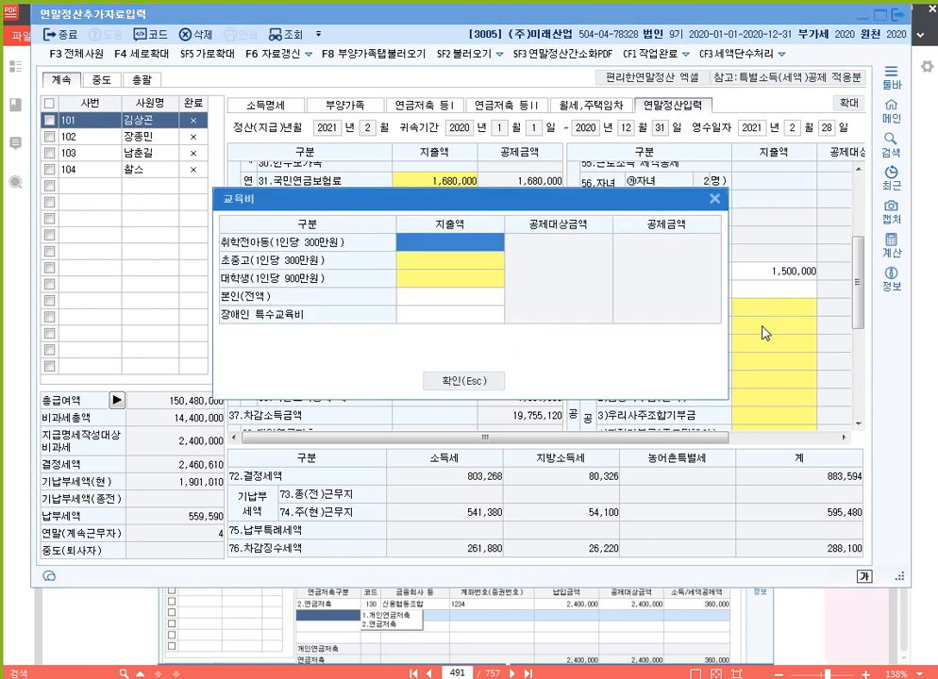
drag(586, 209, 419, 125)
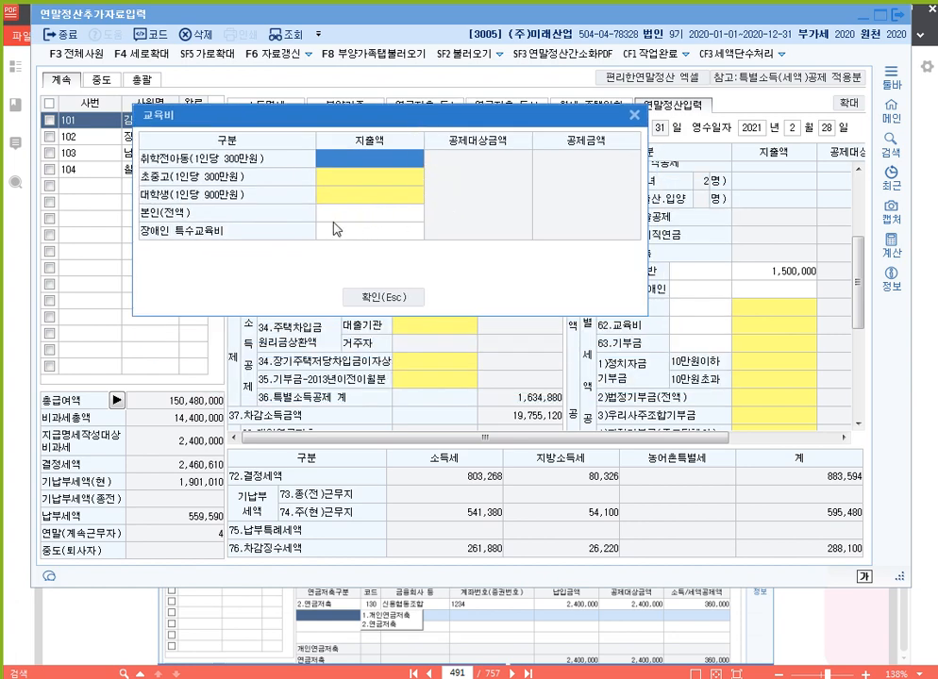
click(350, 183)
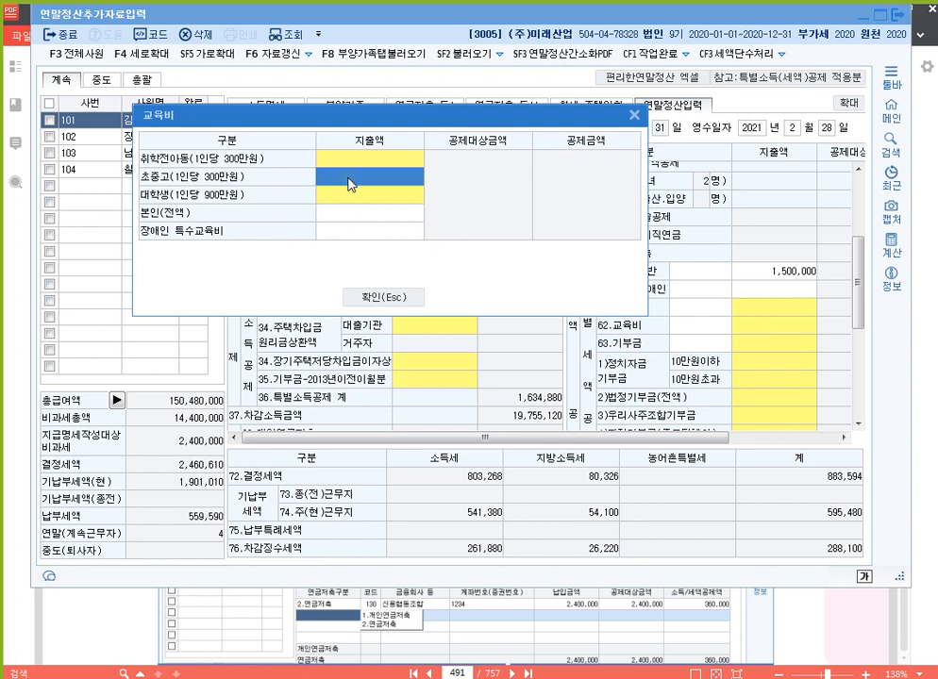
double_click(349, 184)
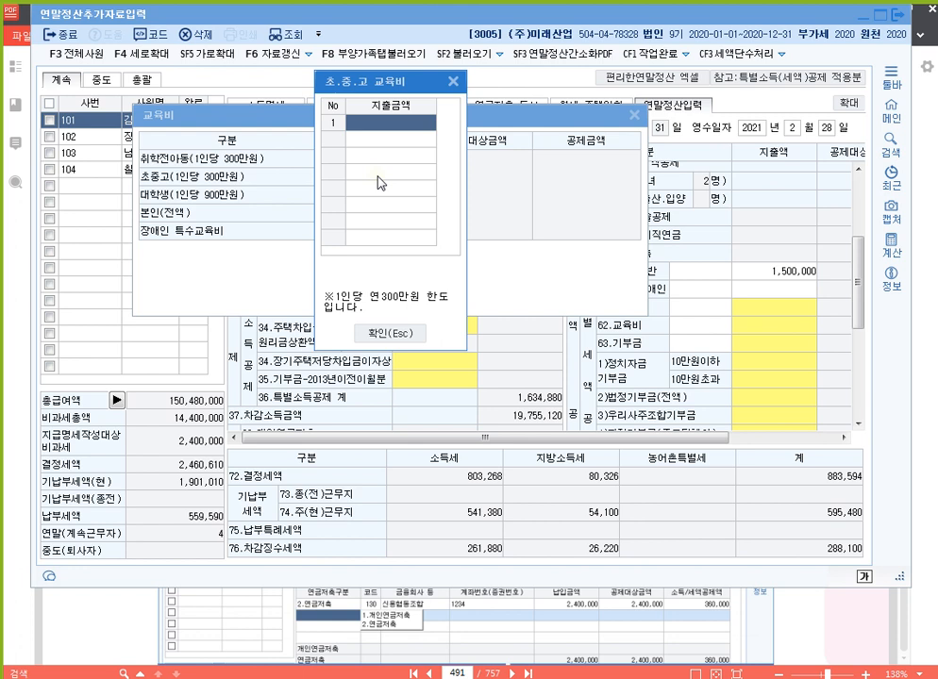
text(8000000)
key(Return)
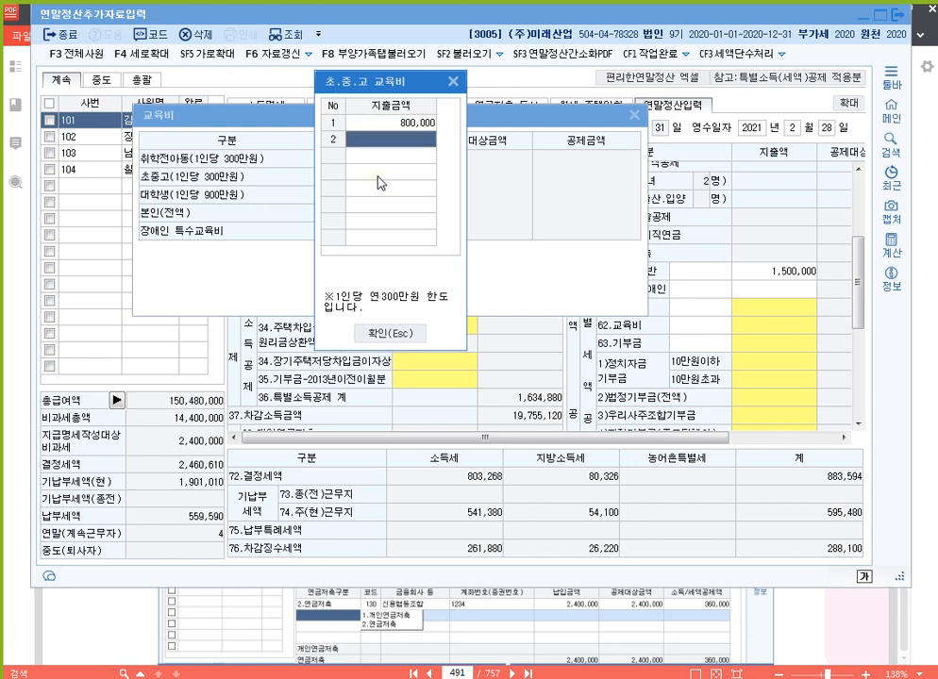
click(390, 334)
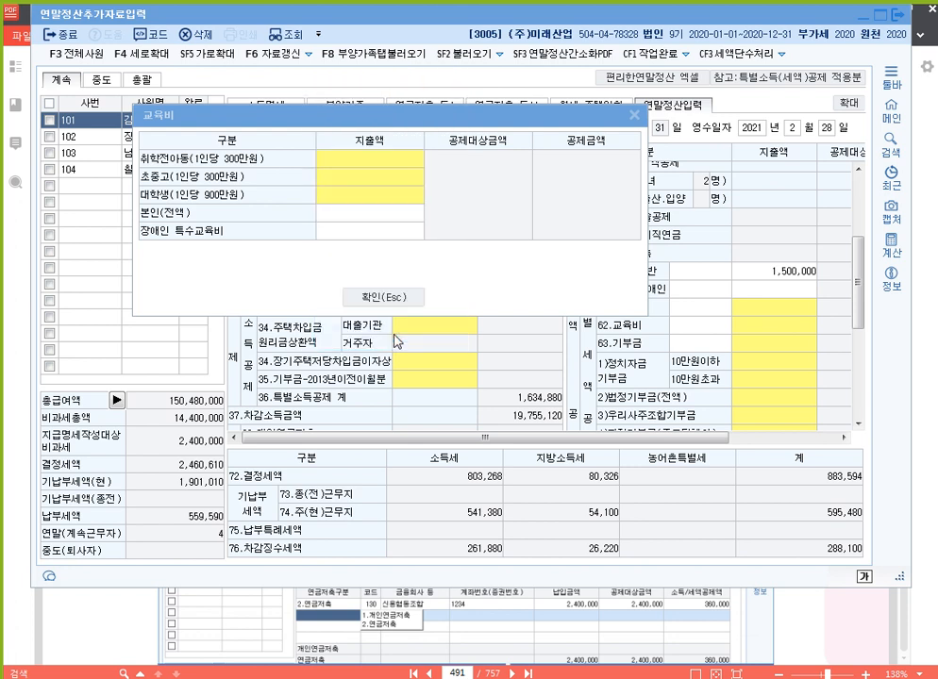
click(391, 296)
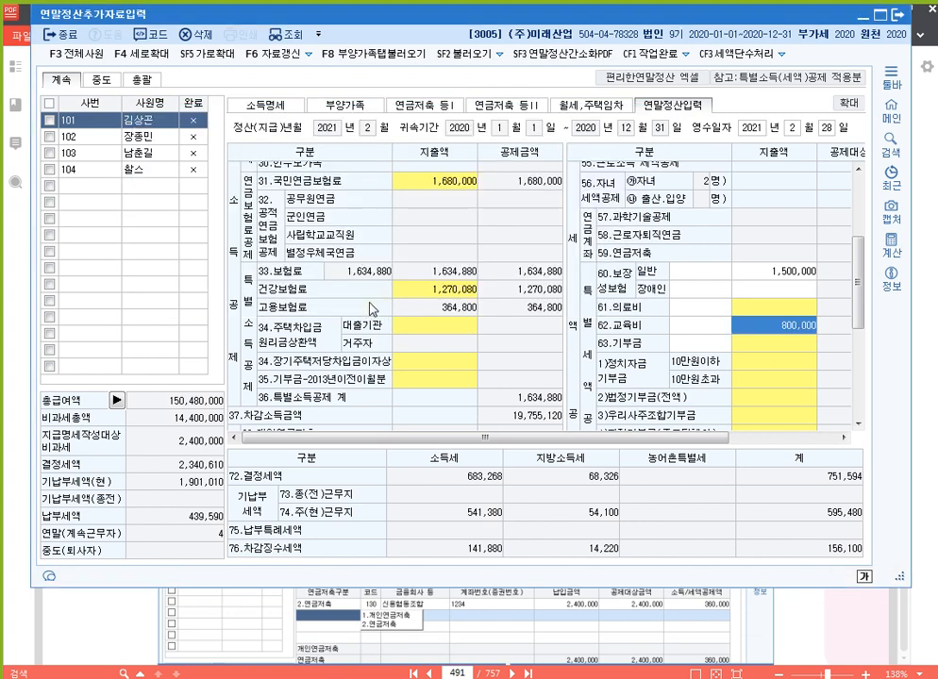
Enter 3,000,000 as the 지출액 for 그 밖의 공제대상자 in the 61.의료비 details and confirm it
click(780, 312)
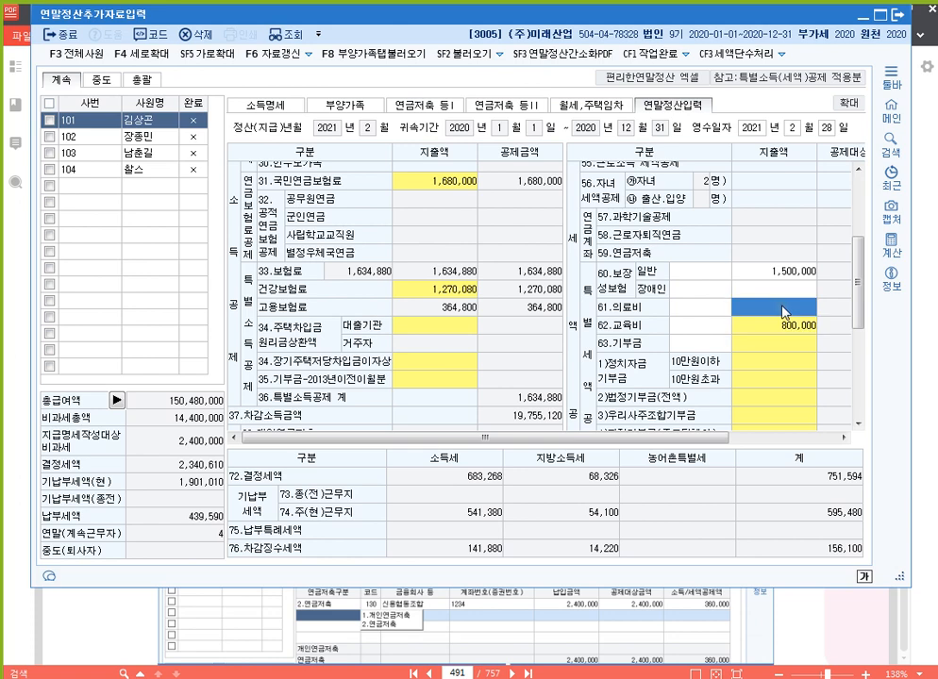
click(782, 313)
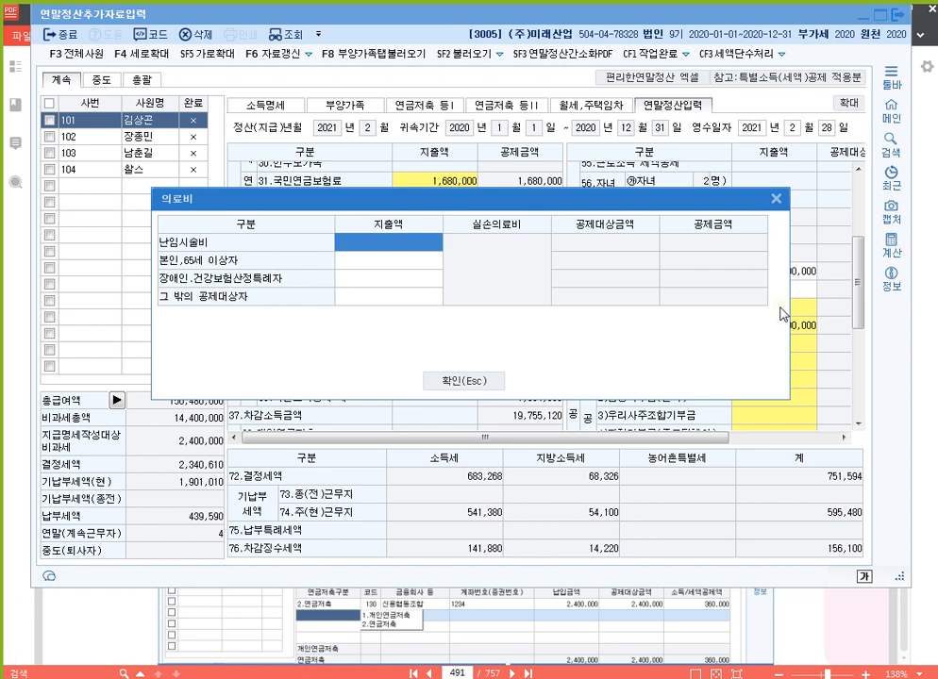
click(394, 299)
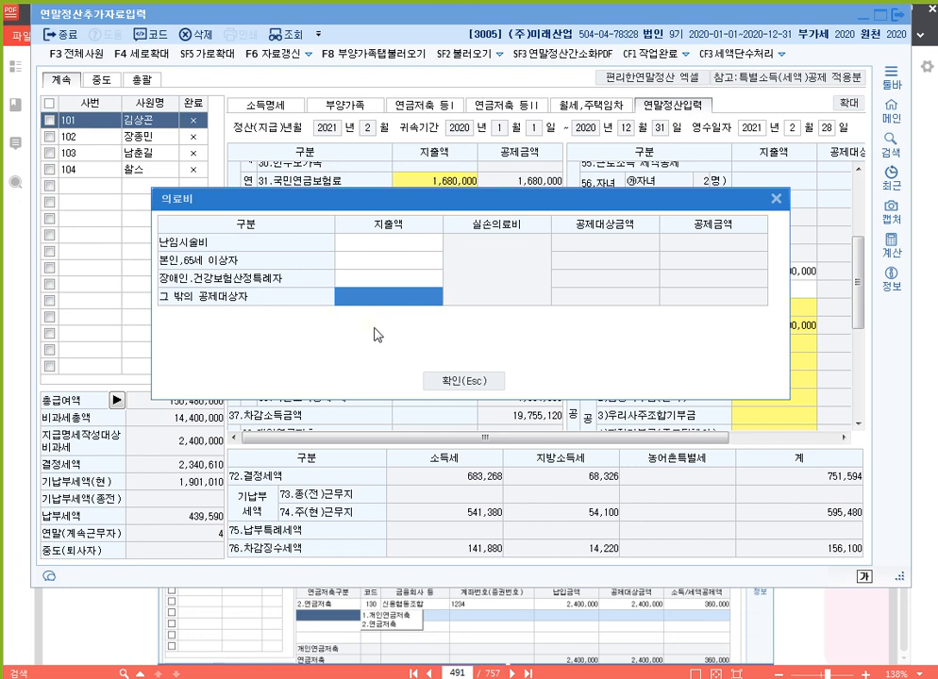
text(3000000)
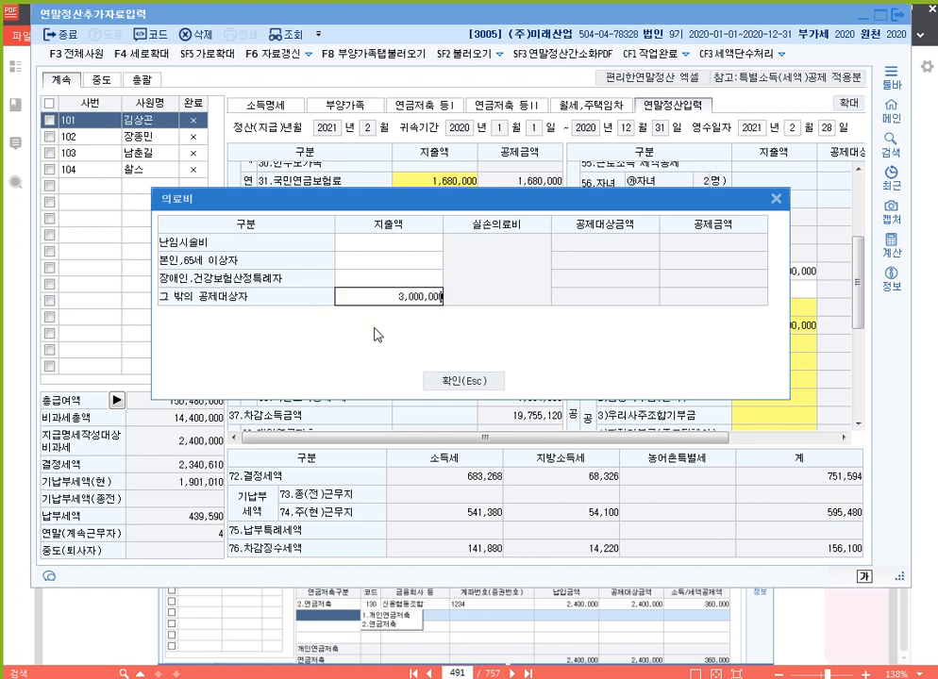
key(Return)
key(Down)
key(Down)
key(Down)
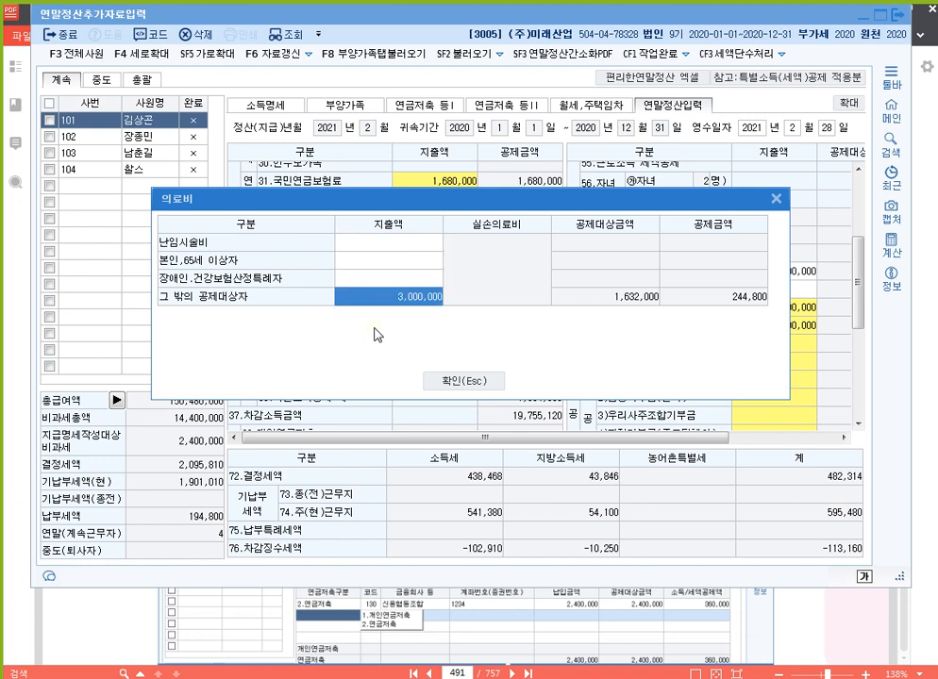
click(480, 382)
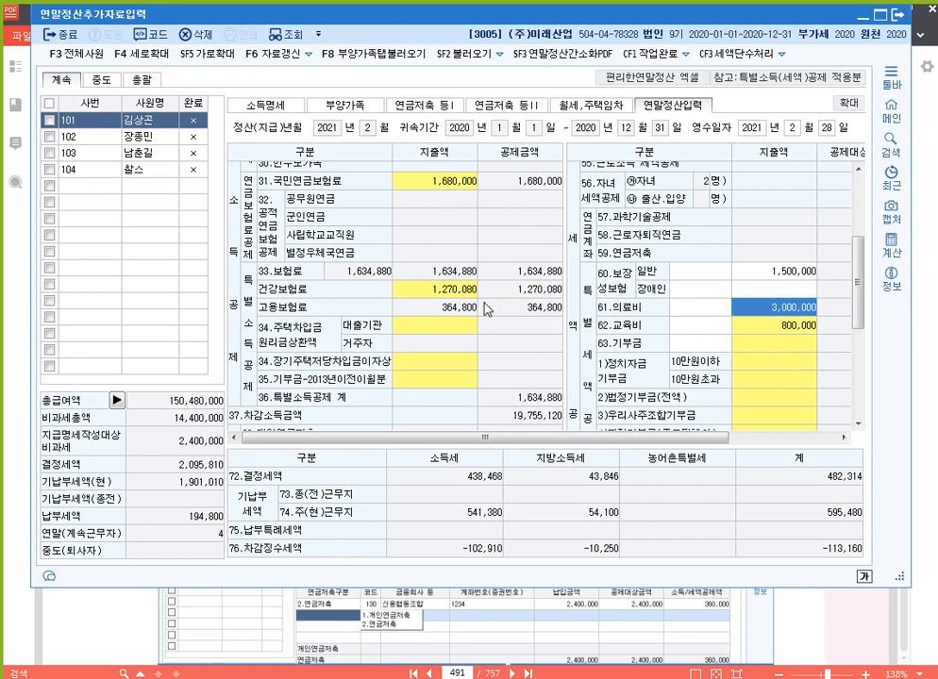
Add a 2.연금저축 entry with 신용협동조합 (code 130) to the 연금저축계좌 table in 연금저축 등Ⅰ
click(438, 107)
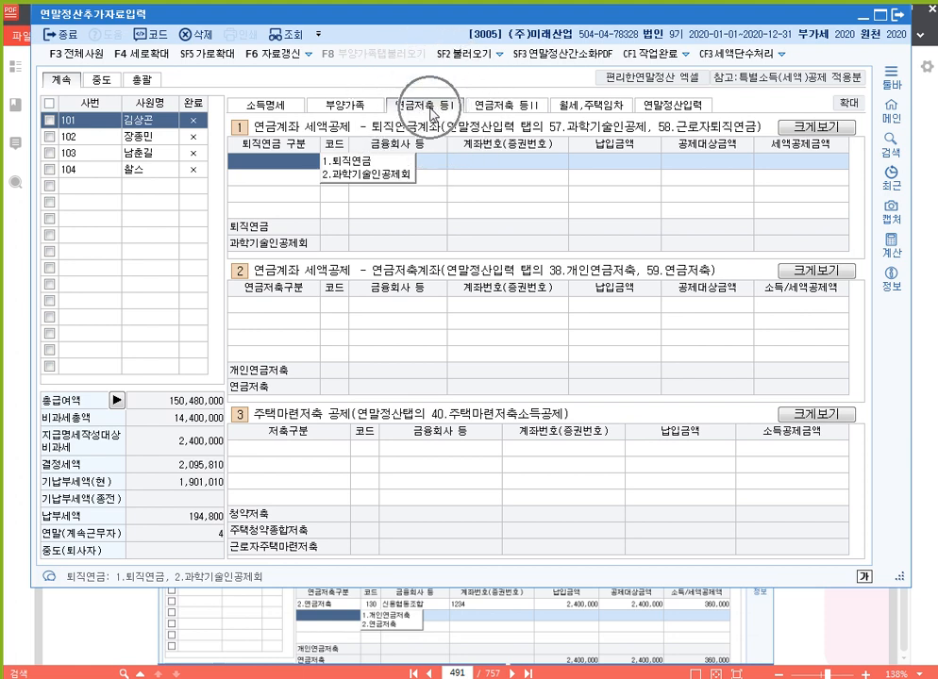
click(287, 308)
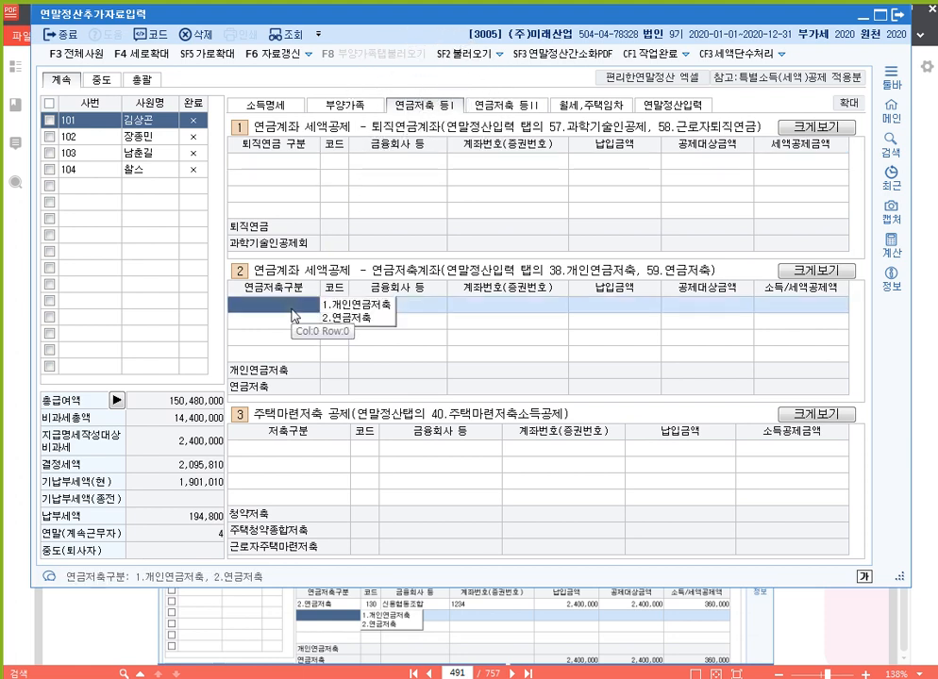
text(2.연금저축)
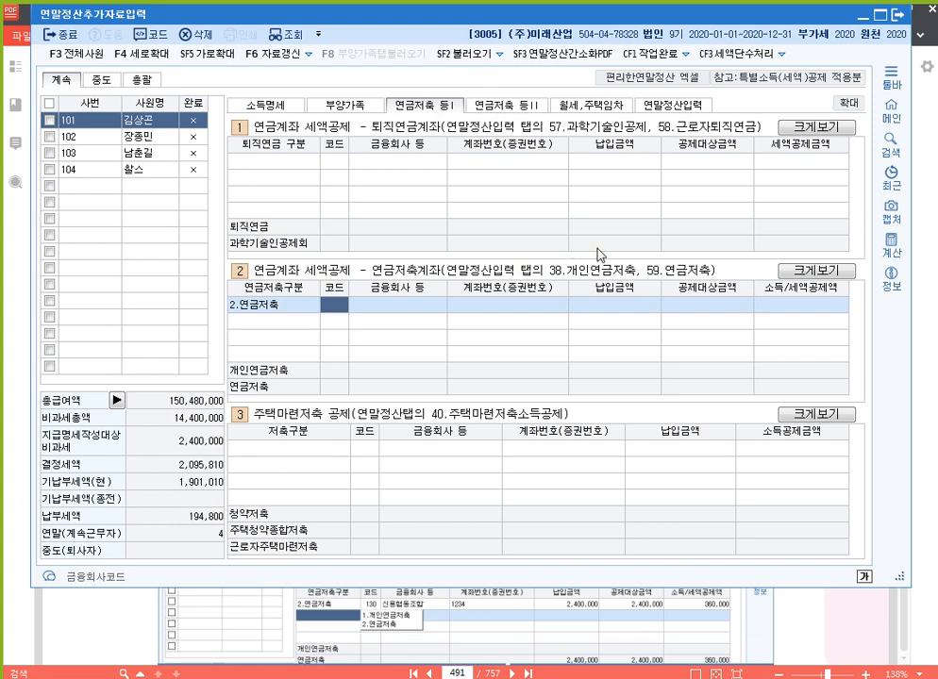
key(F2)
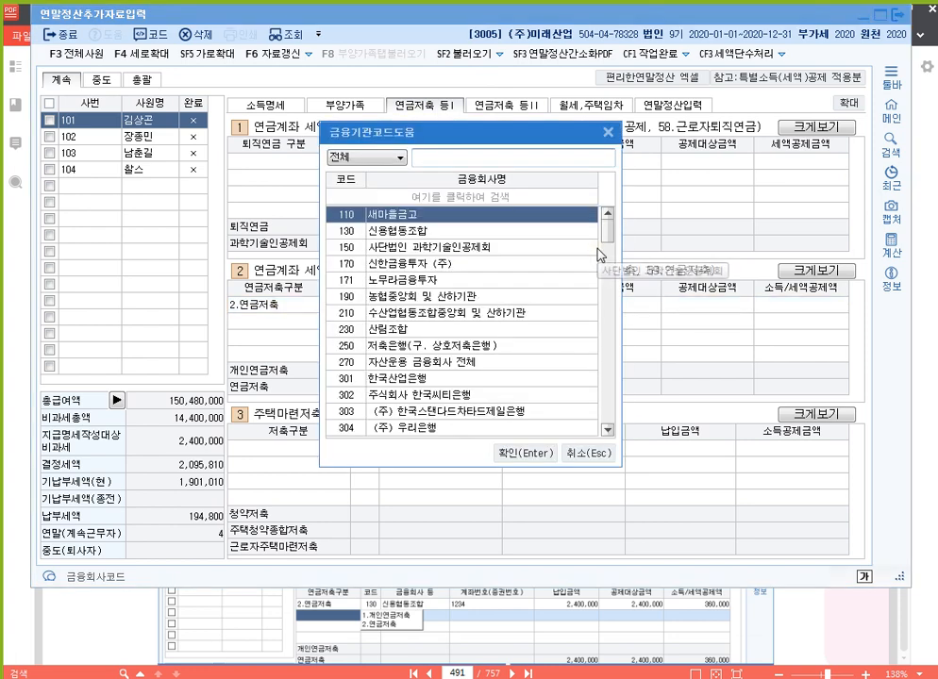
text(신)
key(Return)
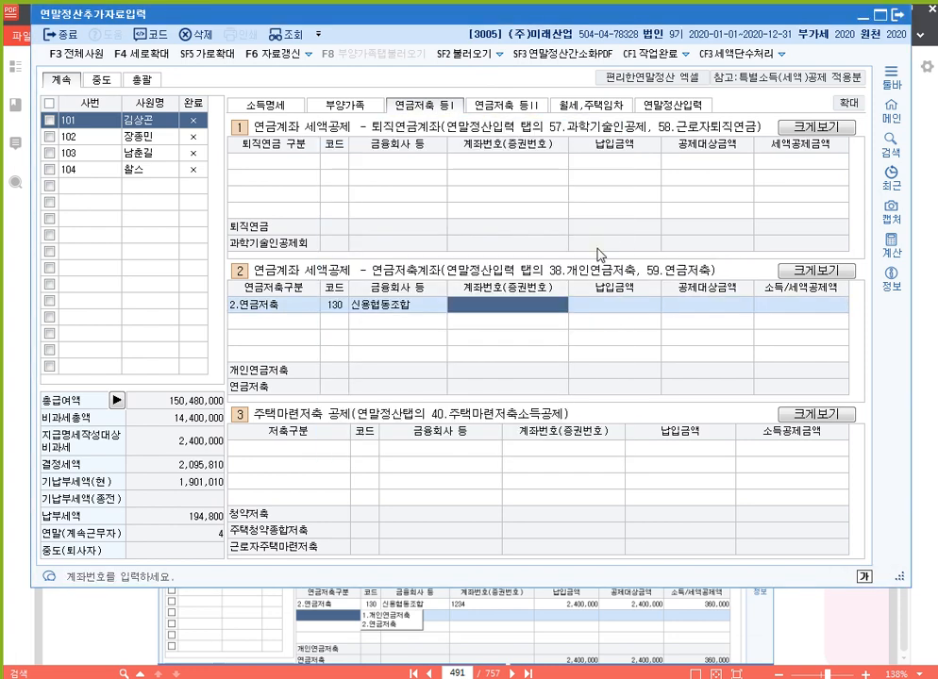
Fill in the account number and a 납입금액 of 2,400,000 for the 신용협동조합 연금저축 entry
text(1234)
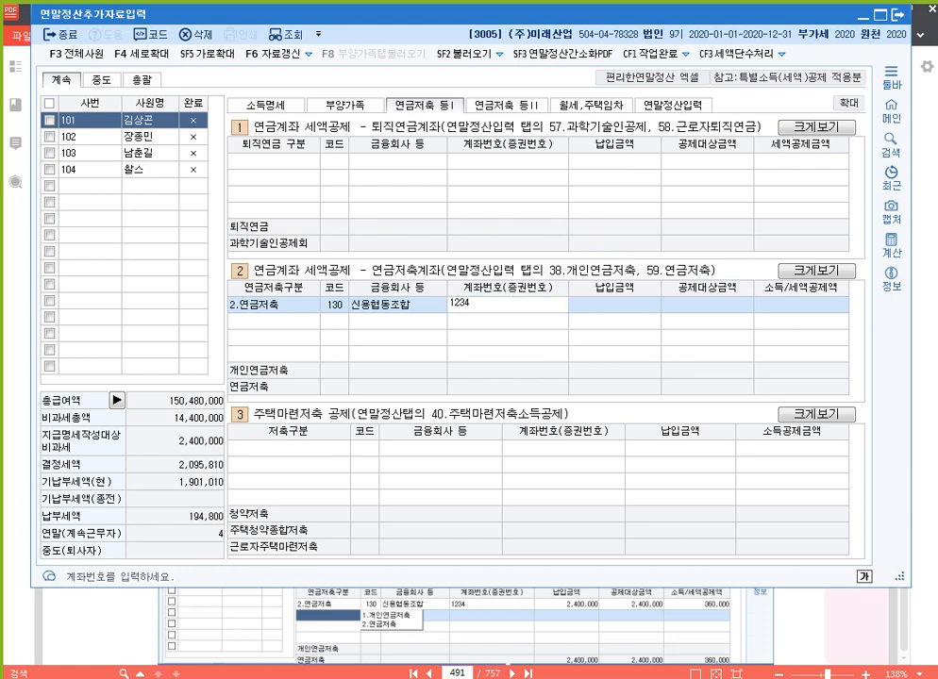
key(Return)
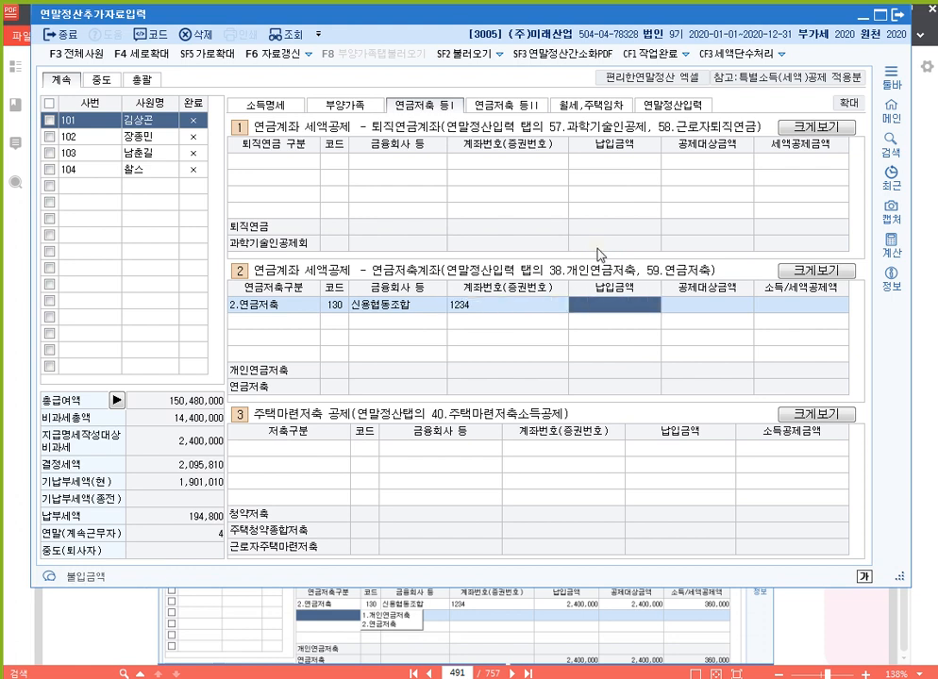
text(2400000)
key(Return)
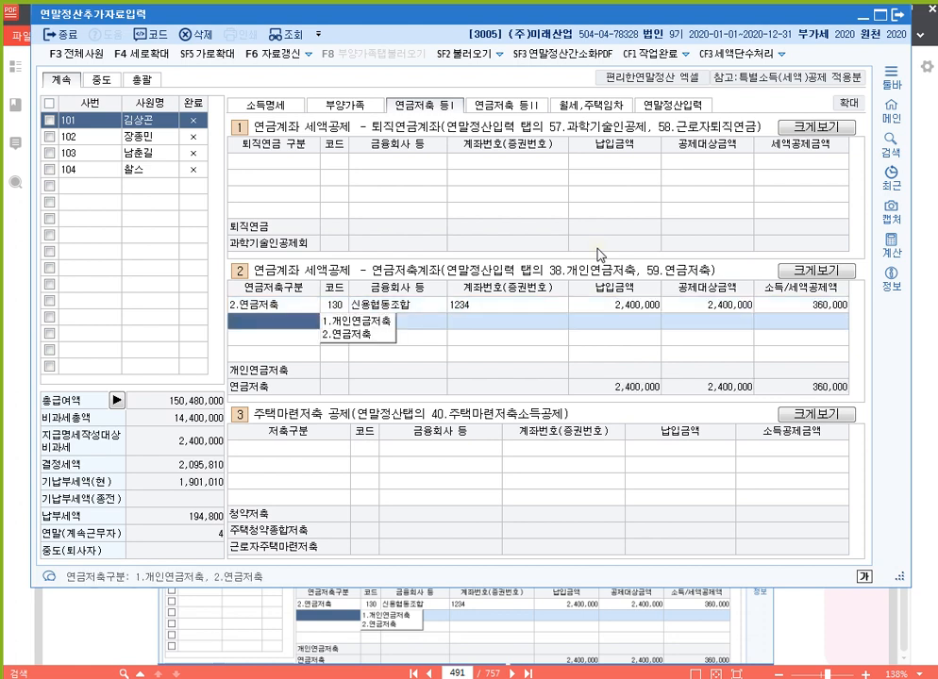
key(Up)
key(Right)
key(Right)
key(Right)
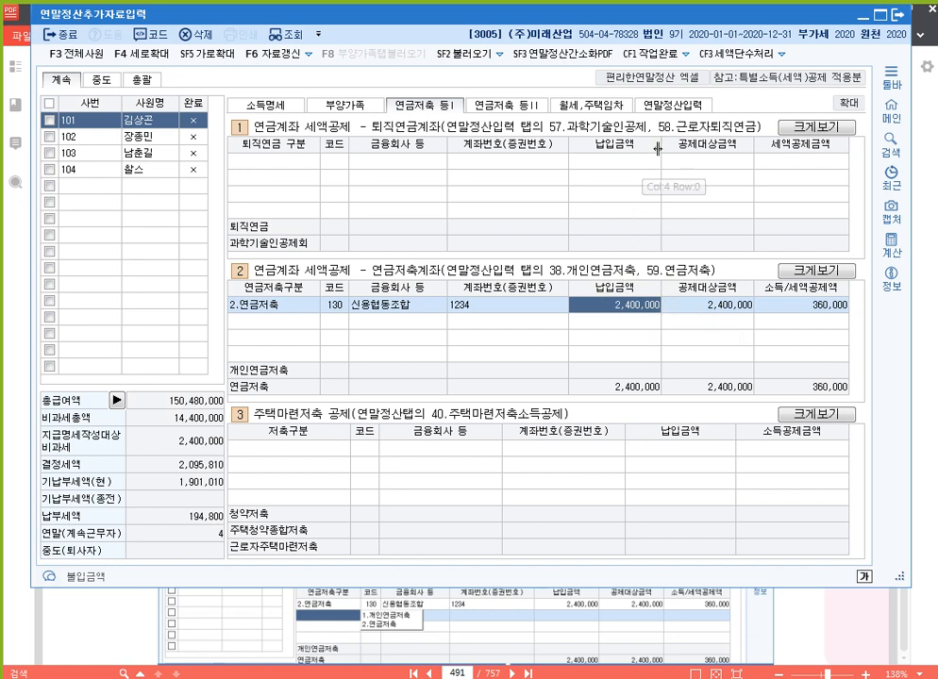
Return to employee 101's 연말정산입력 and open the 기부금 details from the 63.기부금 section
click(686, 105)
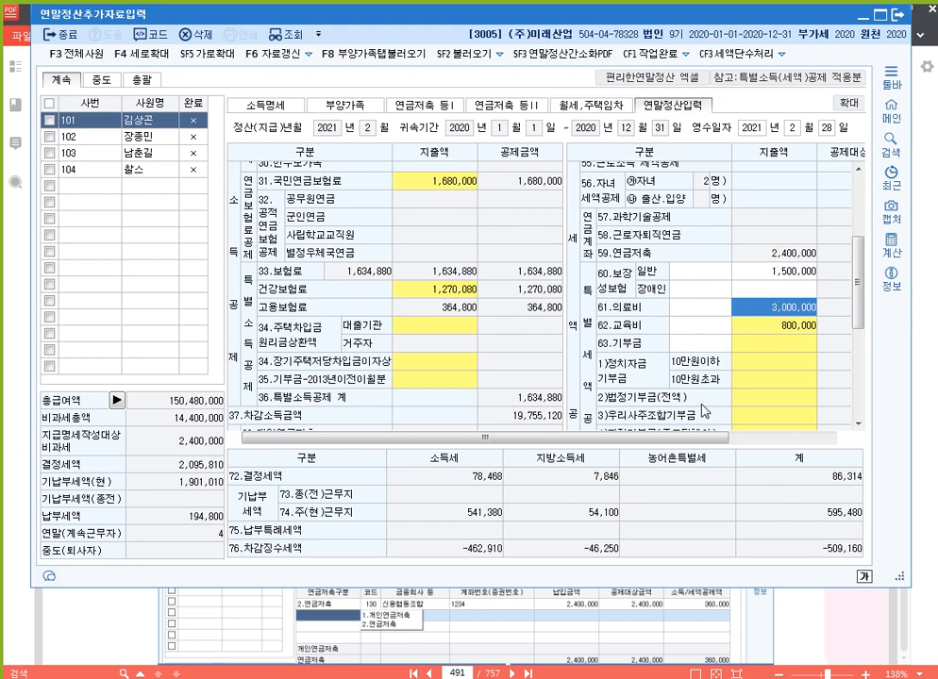
click(832, 437)
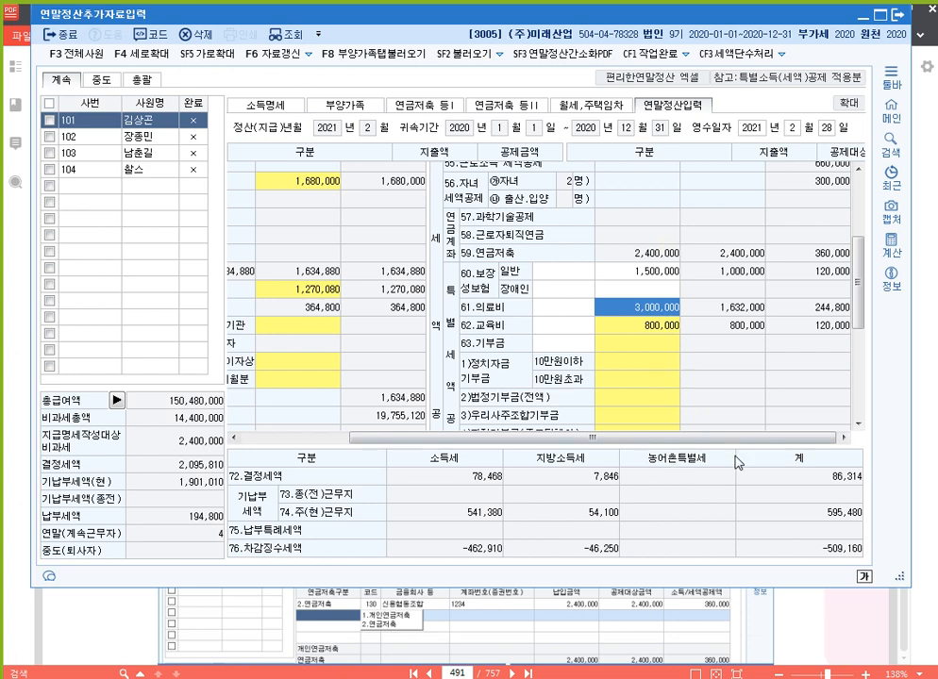
drag(859, 291, 859, 336)
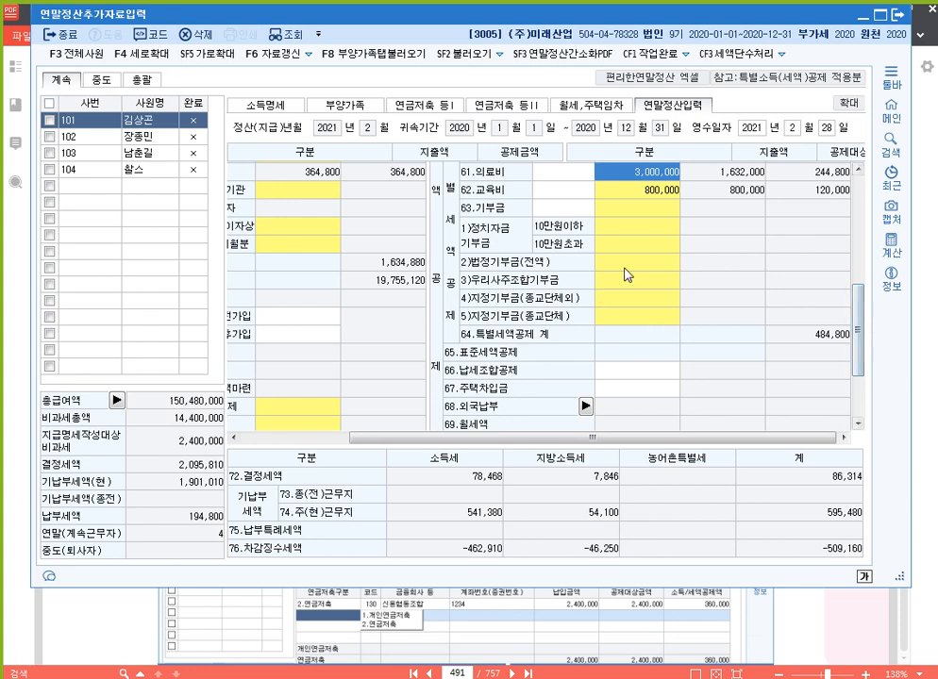
click(651, 229)
click(648, 316)
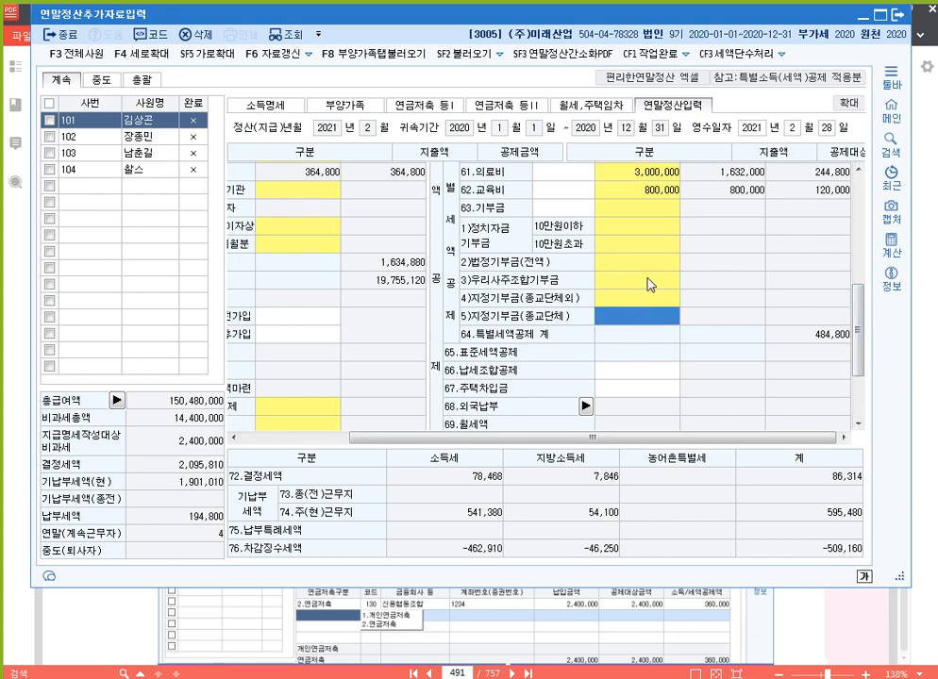
click(648, 280)
click(716, 243)
click(714, 275)
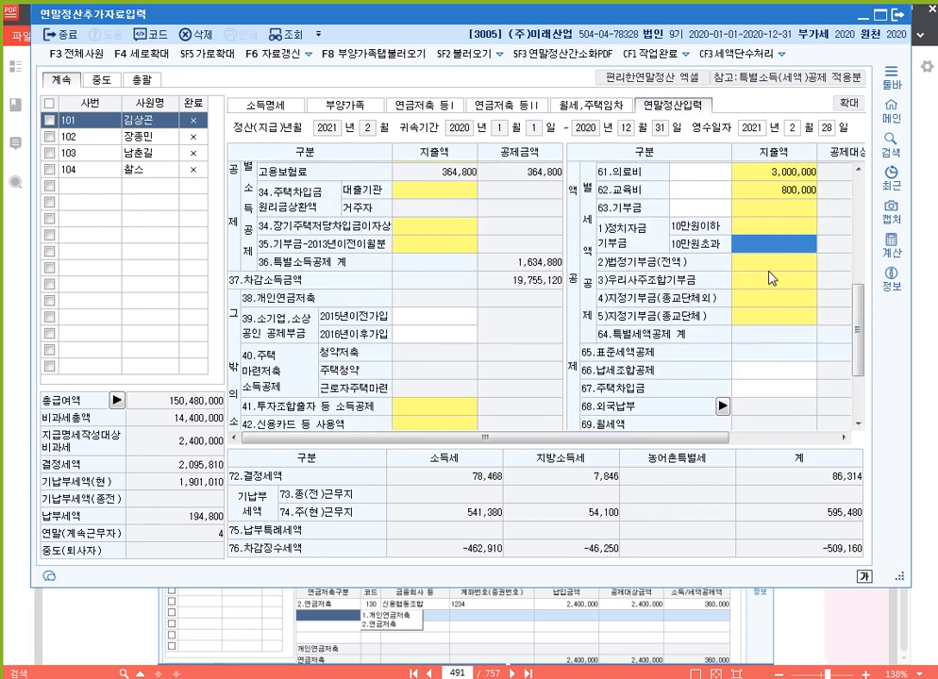
double_click(769, 280)
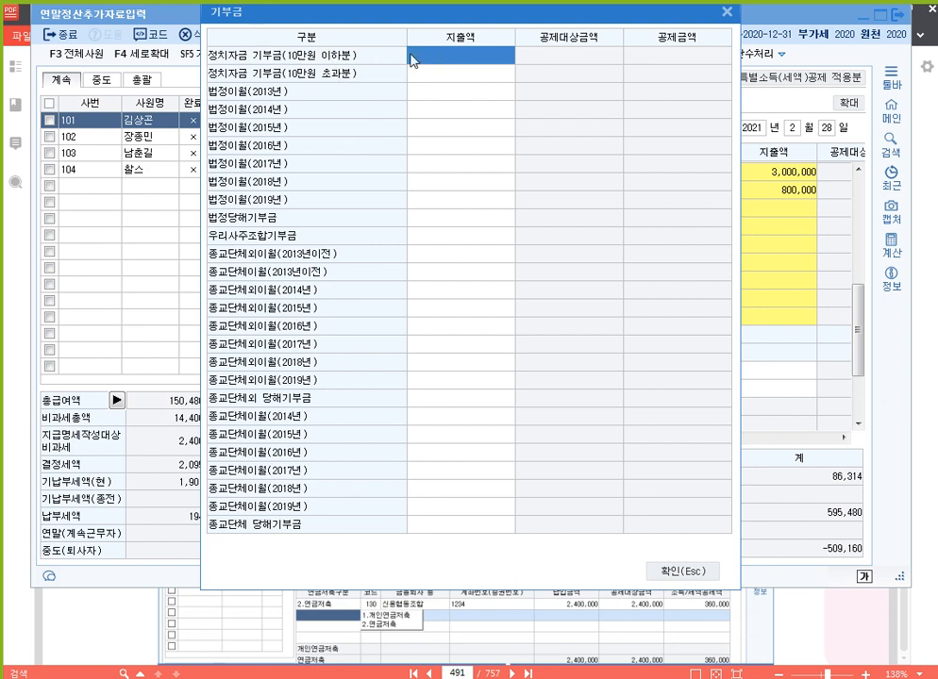
Try 정치자금 기부금 amounts of 100,000 for 10만원 이하분 and 50,000 for 10만원 초과분
text(1000000)
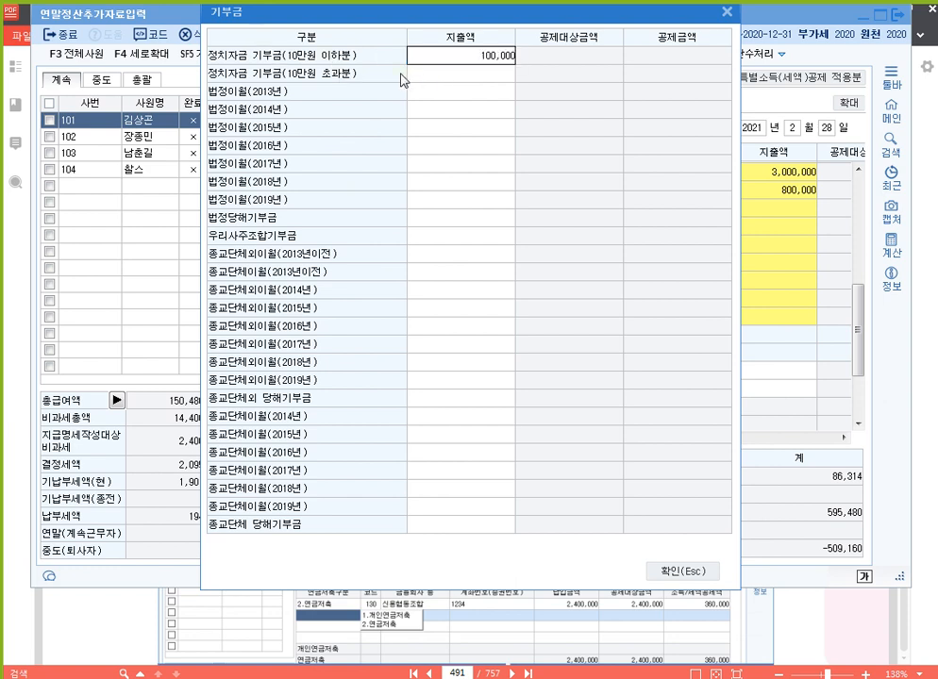
key(Return)
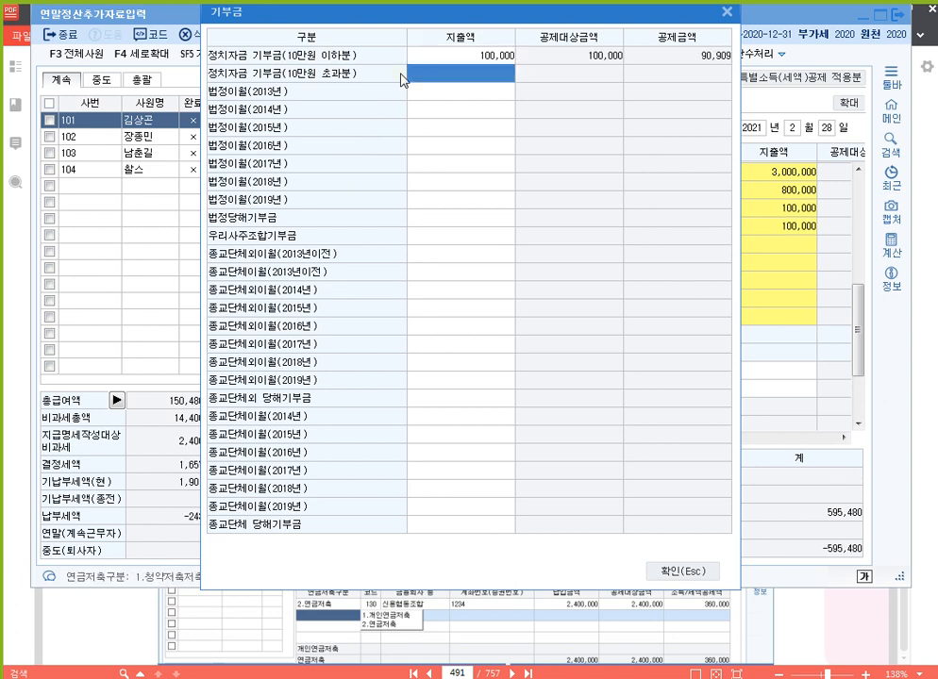
key(Down)
text(50000)
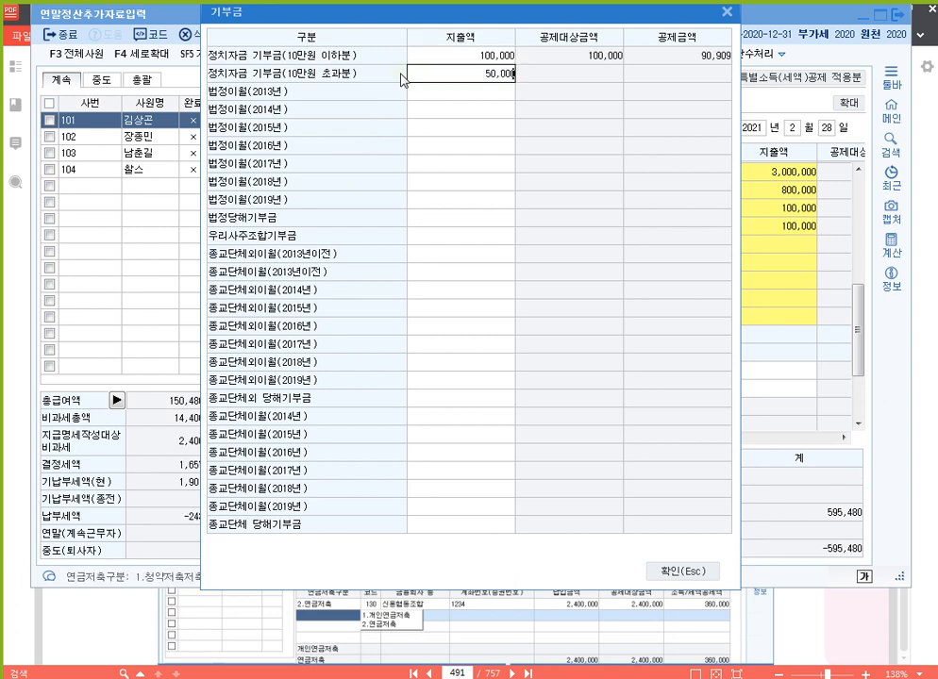
key(Return)
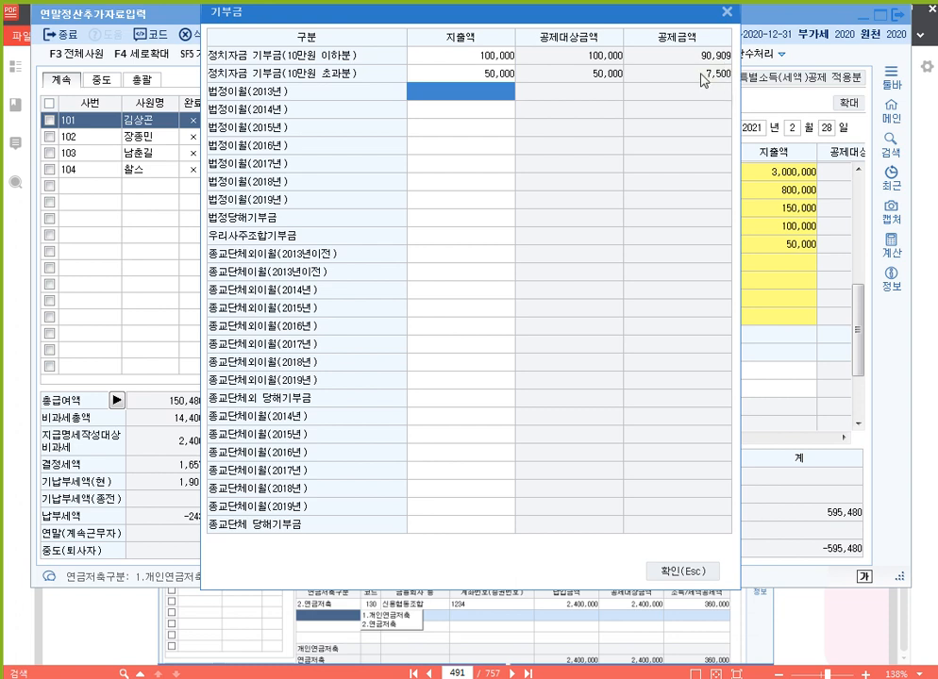
Clear the trial 정치자금 기부금 amounts from the 기부금 details
click(419, 55)
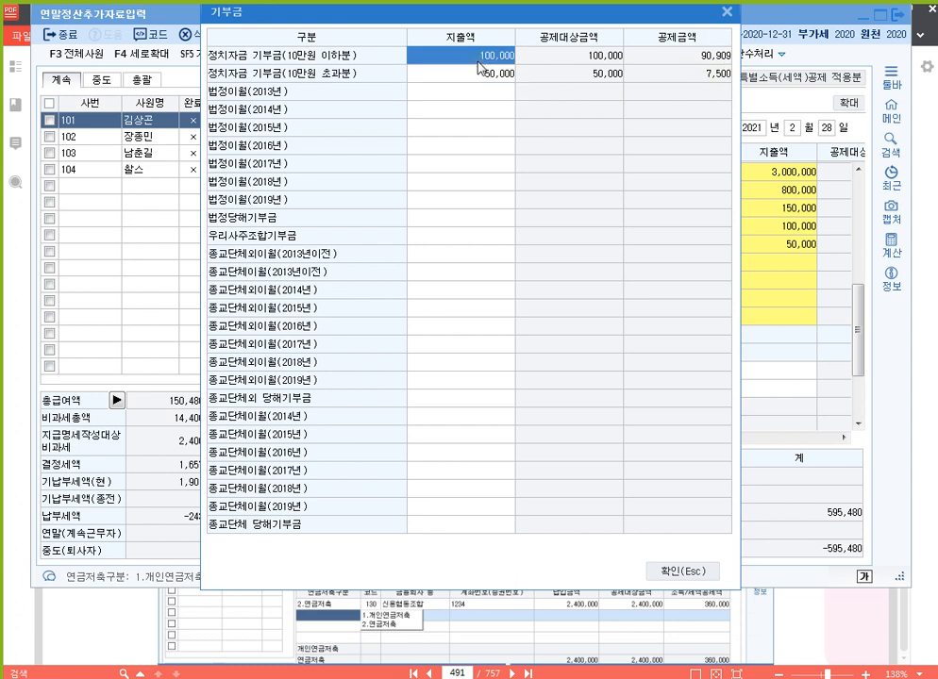
key(Delete)
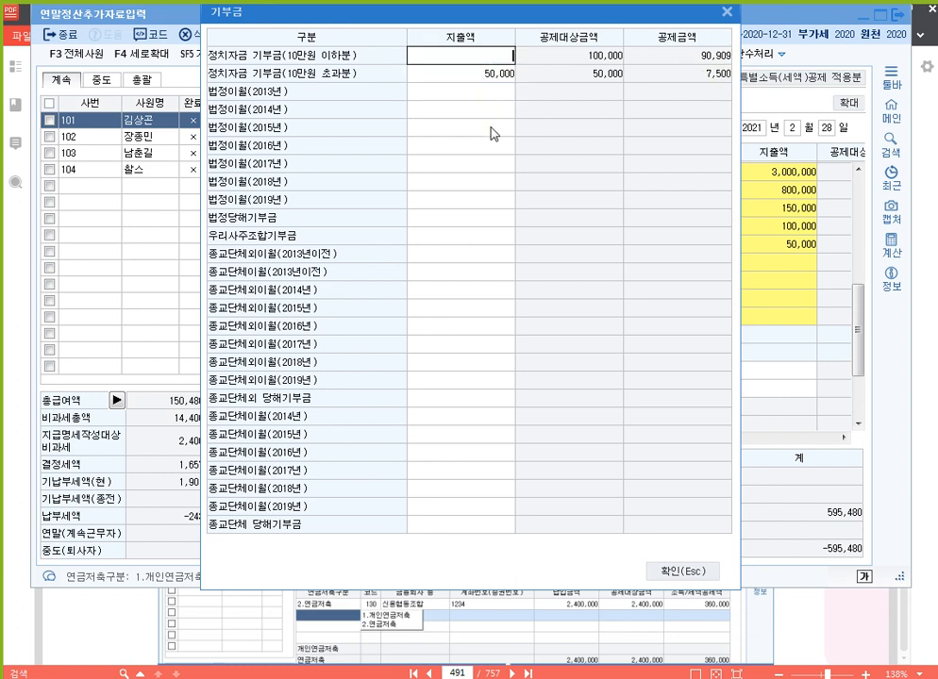
key(Return)
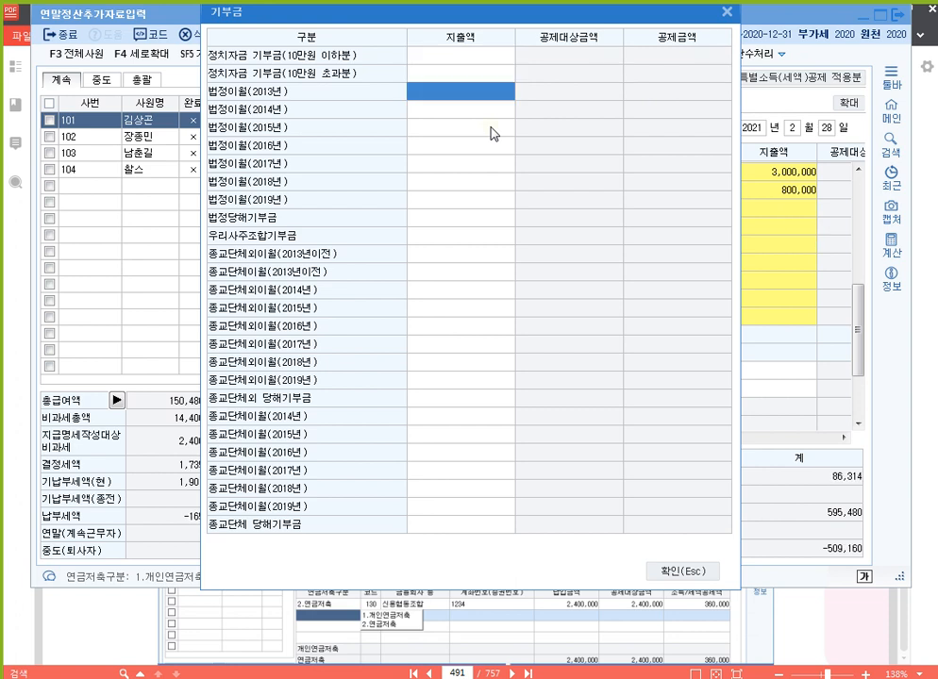
Enter 200,000 as the 지출액 for 법정당해기부금 in the 기부금 details
click(461, 218)
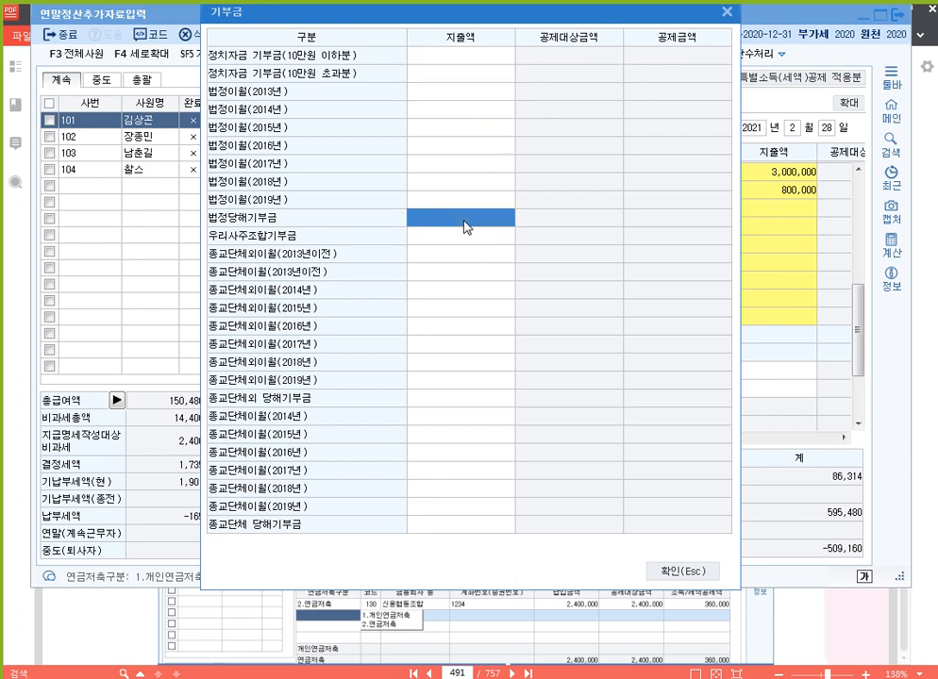
click(460, 398)
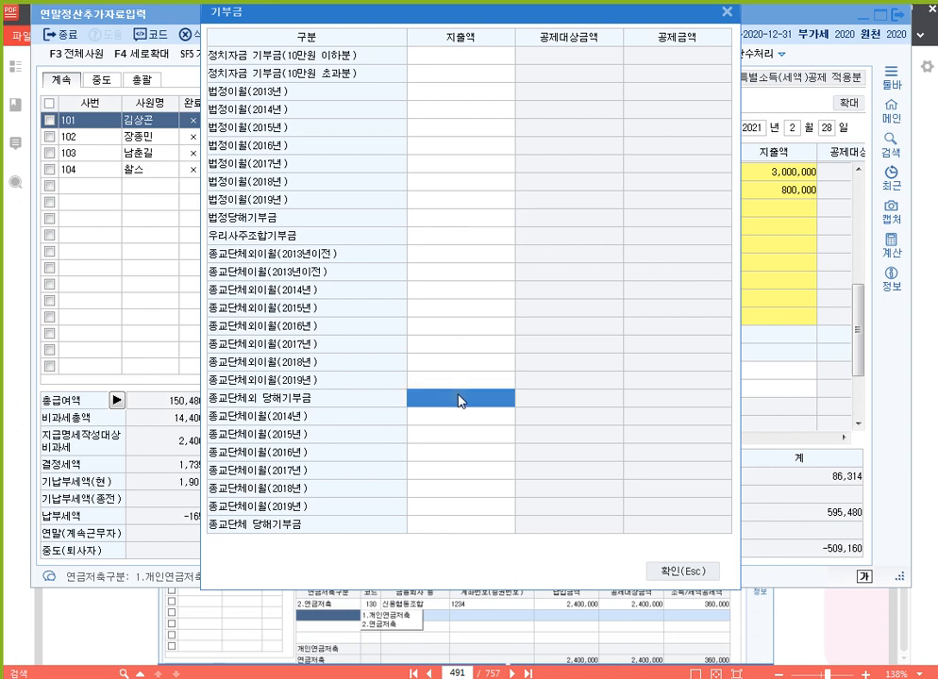
click(460, 524)
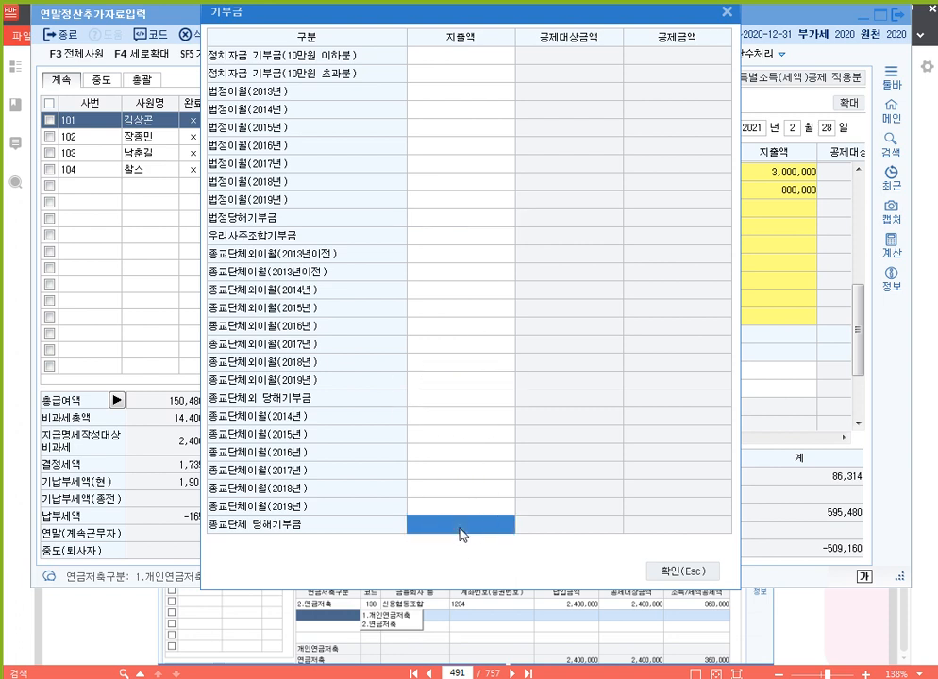
click(459, 218)
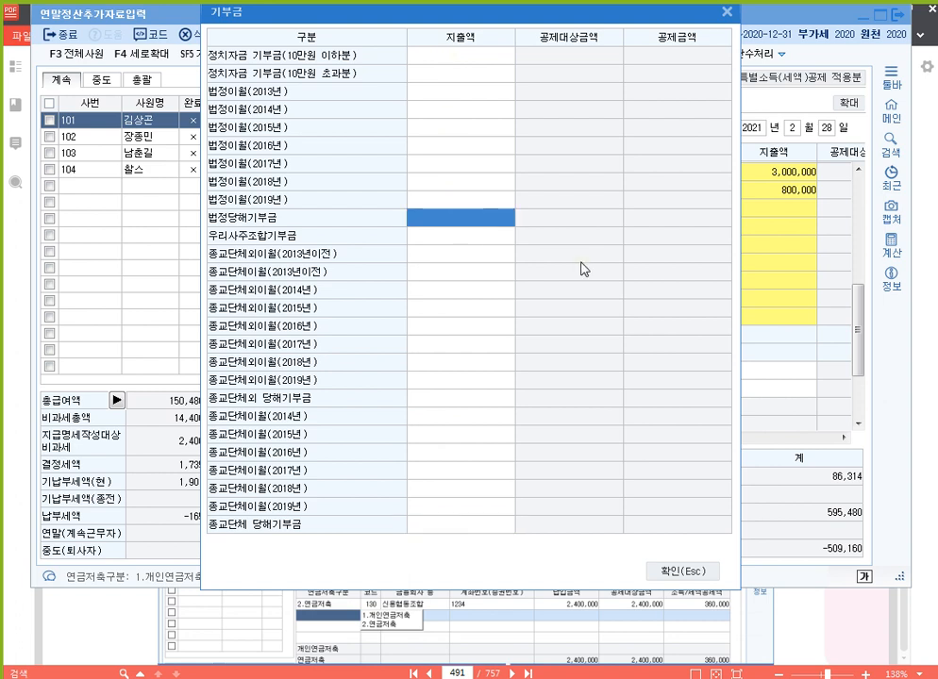
text(2000000)
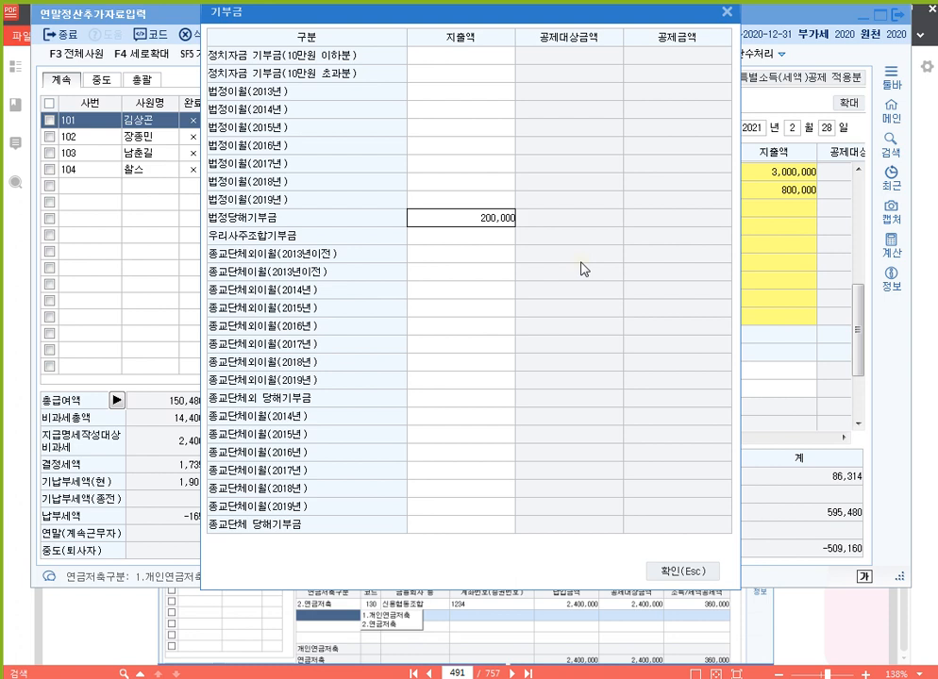
key(Return)
key(Up)
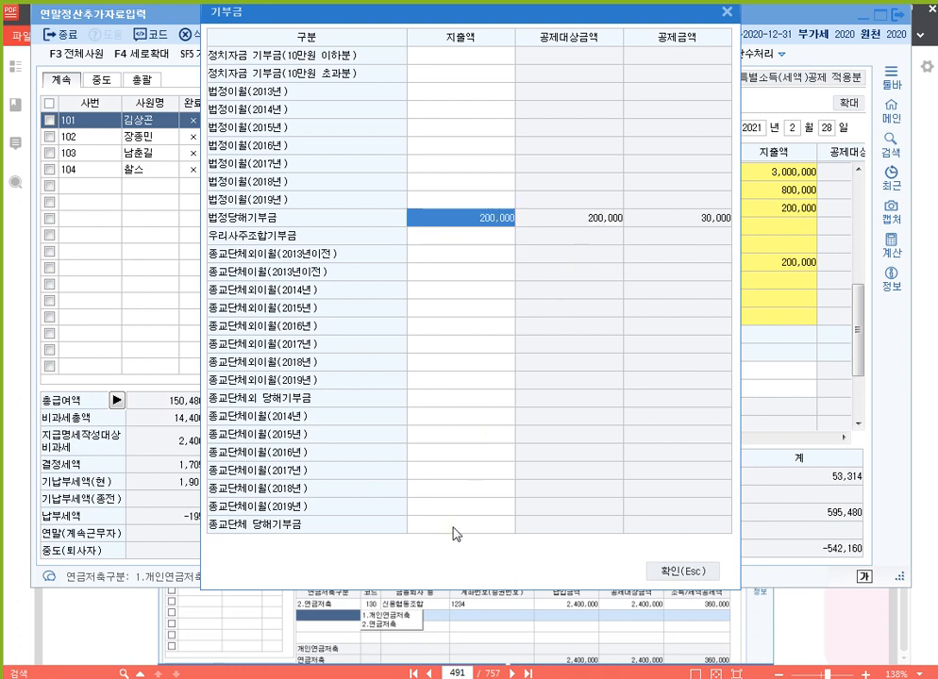
Enter 3,000,000 as the 지출액 for 종교단체 당해기부금 and close the 기부금 details
click(454, 527)
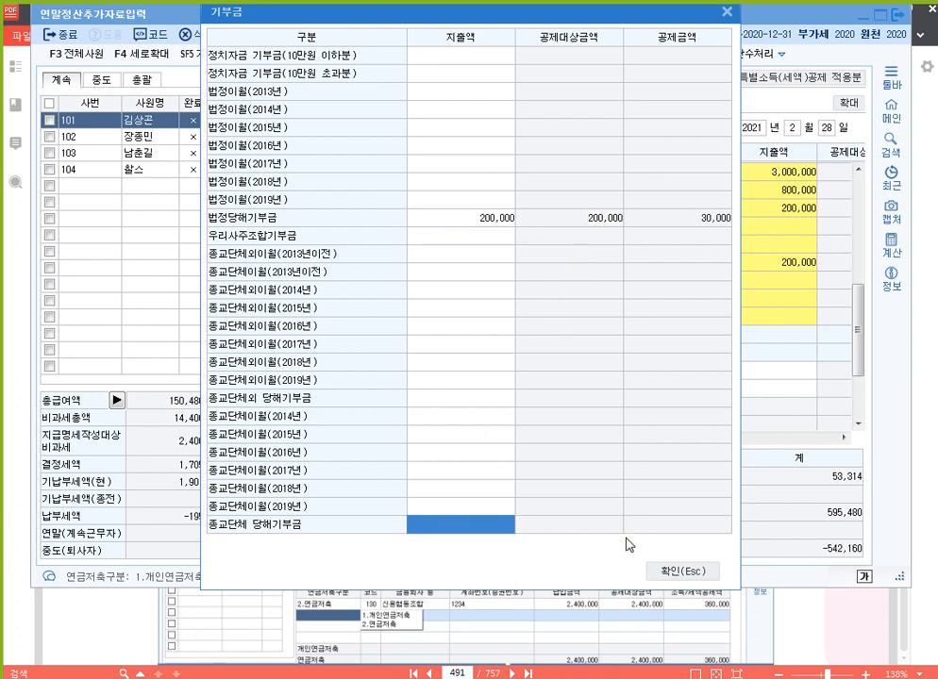
text(3000000)
key(Return)
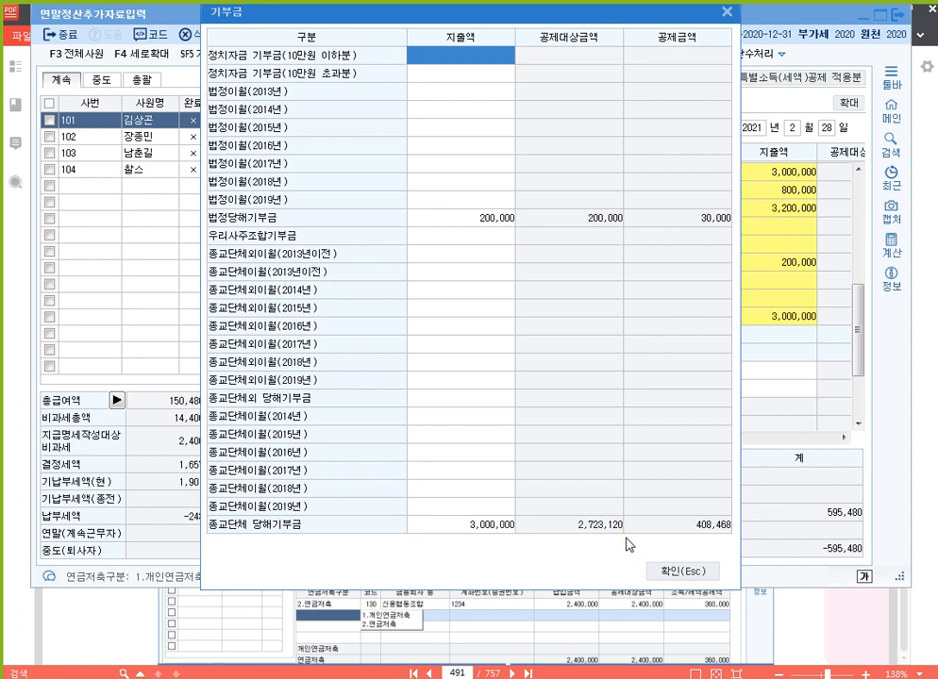
click(696, 572)
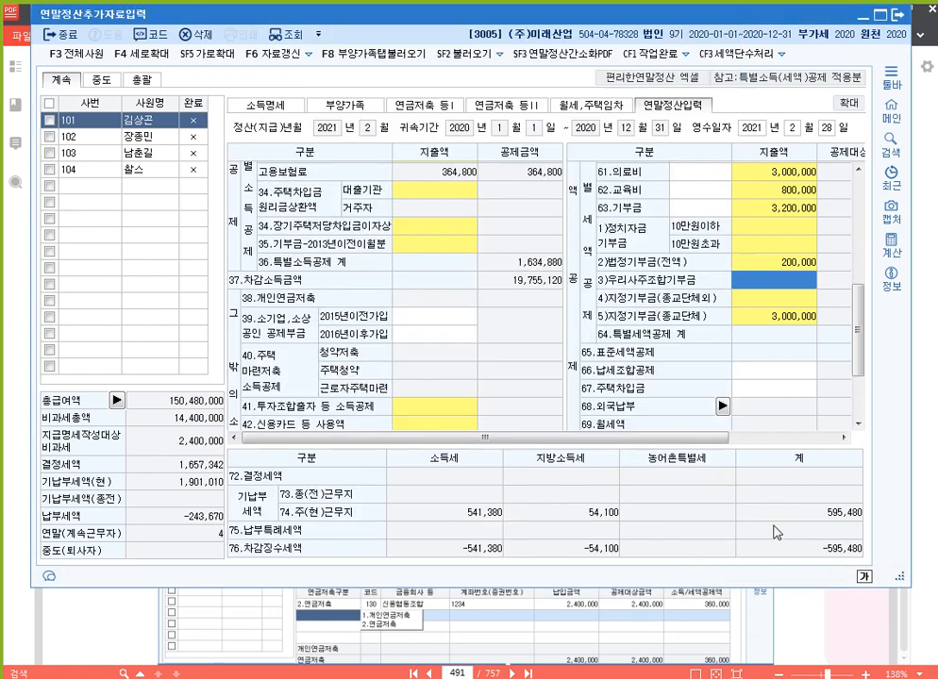
Review employee 101's 연말정산입력 entries against the textbook's expense table for exercise [1]
key(alt+Tab)
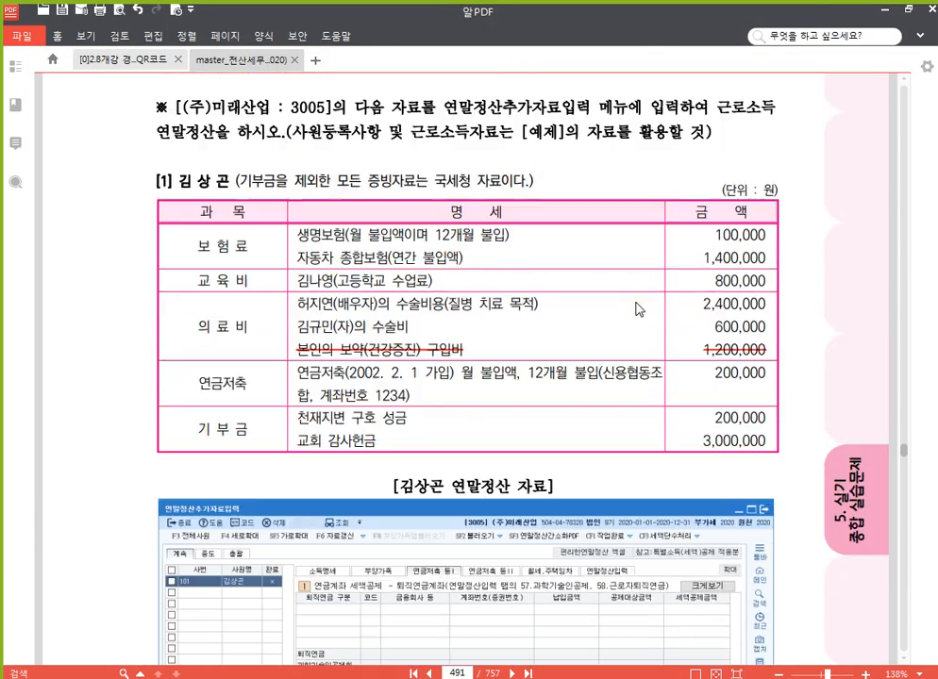
scroll(468, 283, up, 3)
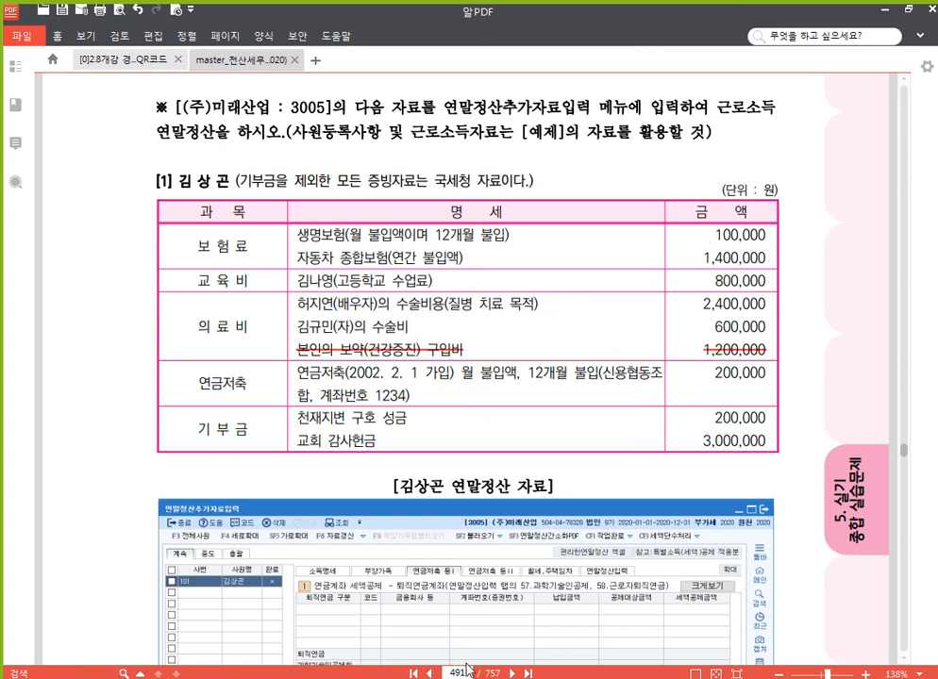
key(alt+Tab)
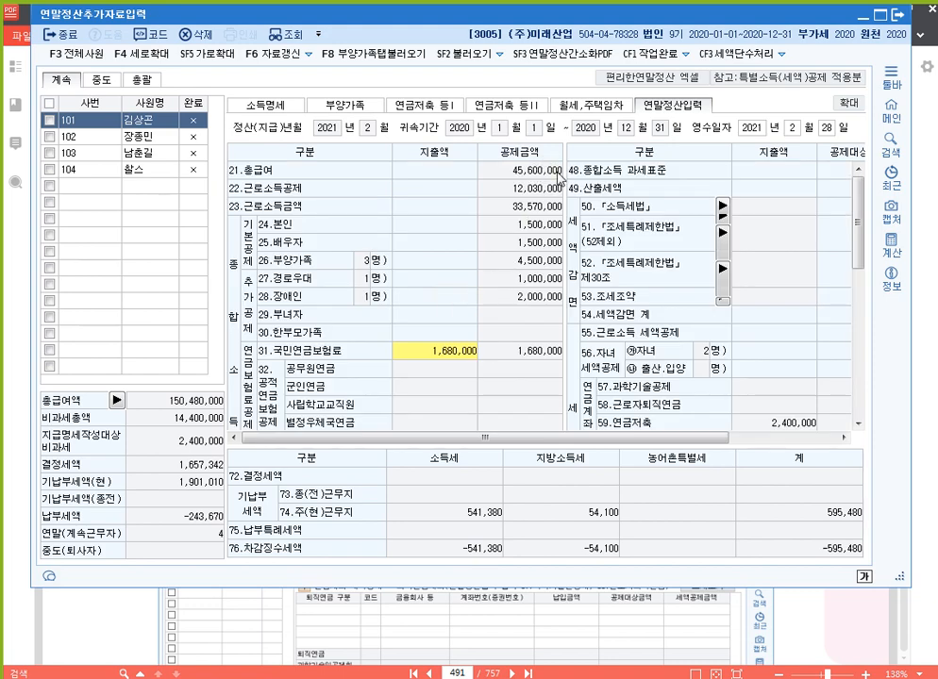
scroll(531, 217, down, 5)
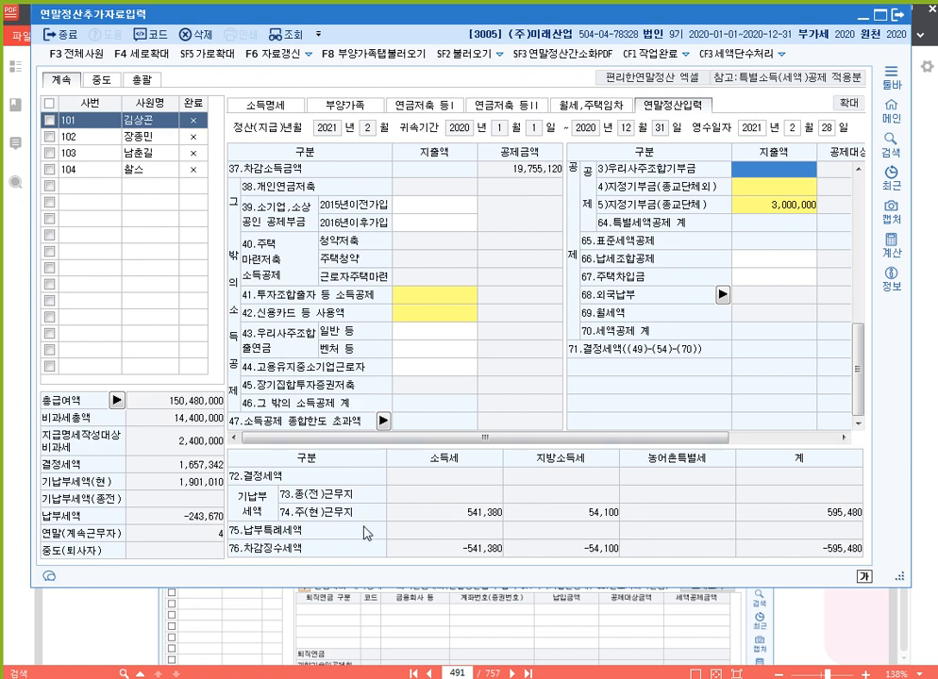
Select employee 102 in 연말정산추가자료입력 and bring up the expense table for exercise [2] on page 493 of the textbook PDF
click(76, 137)
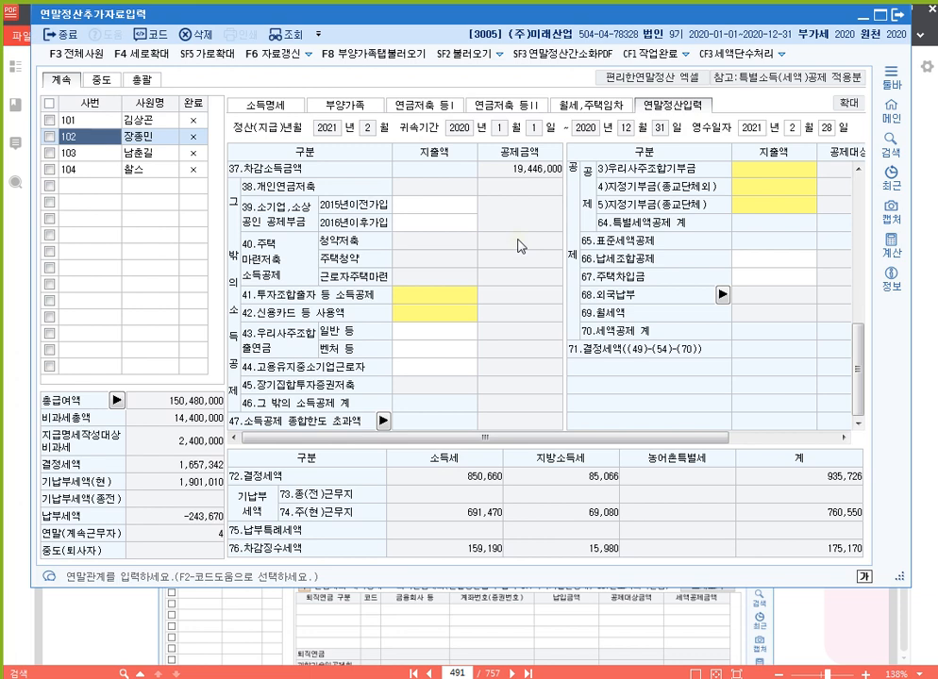
scroll(470, 268, up, 10)
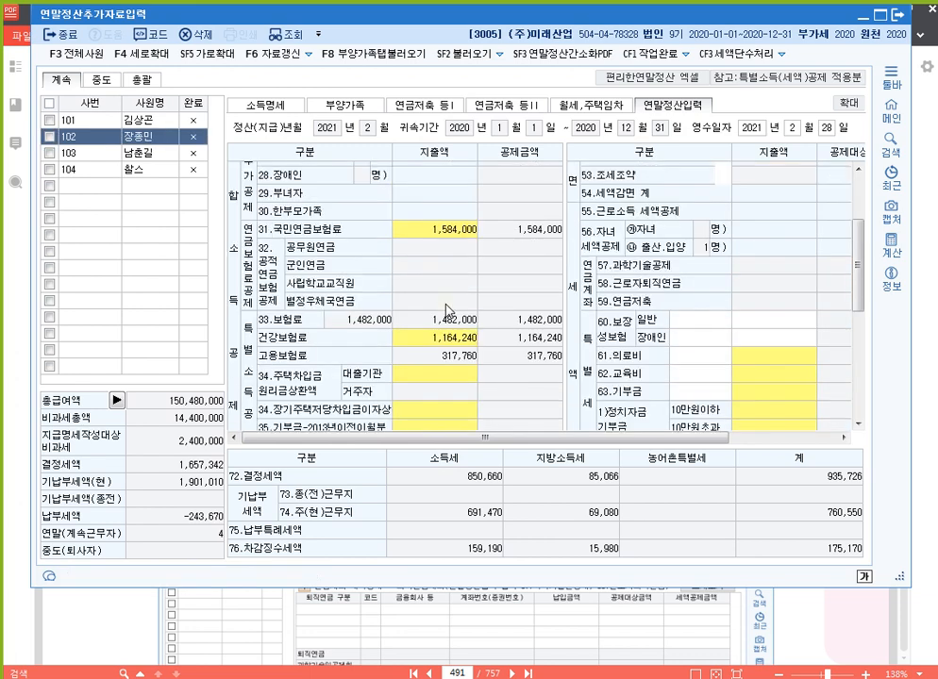
click(715, 618)
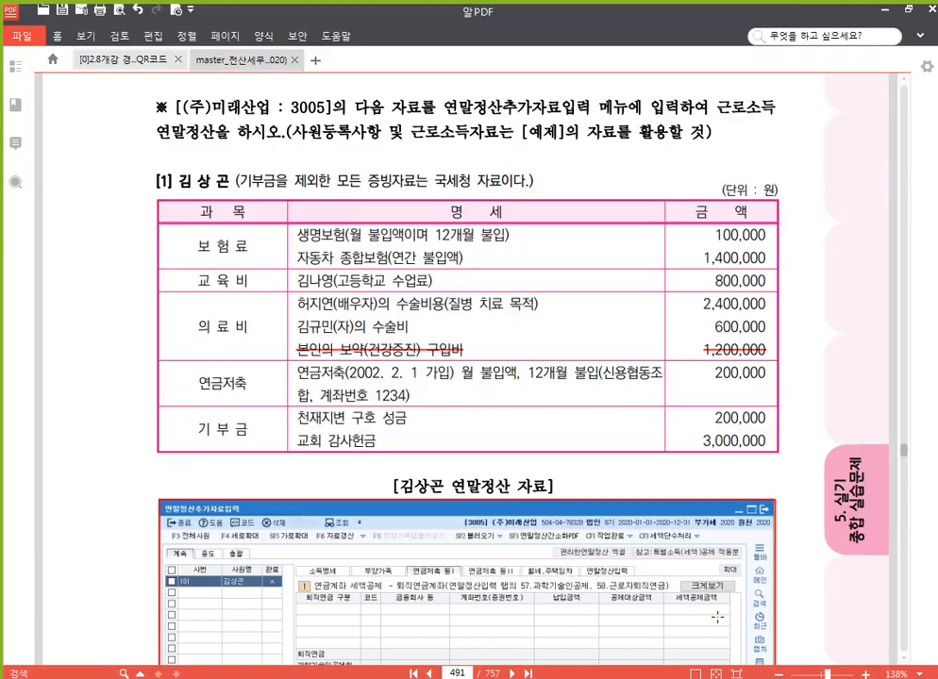
scroll(717, 346, down, 15)
scroll(727, 317, down, 5)
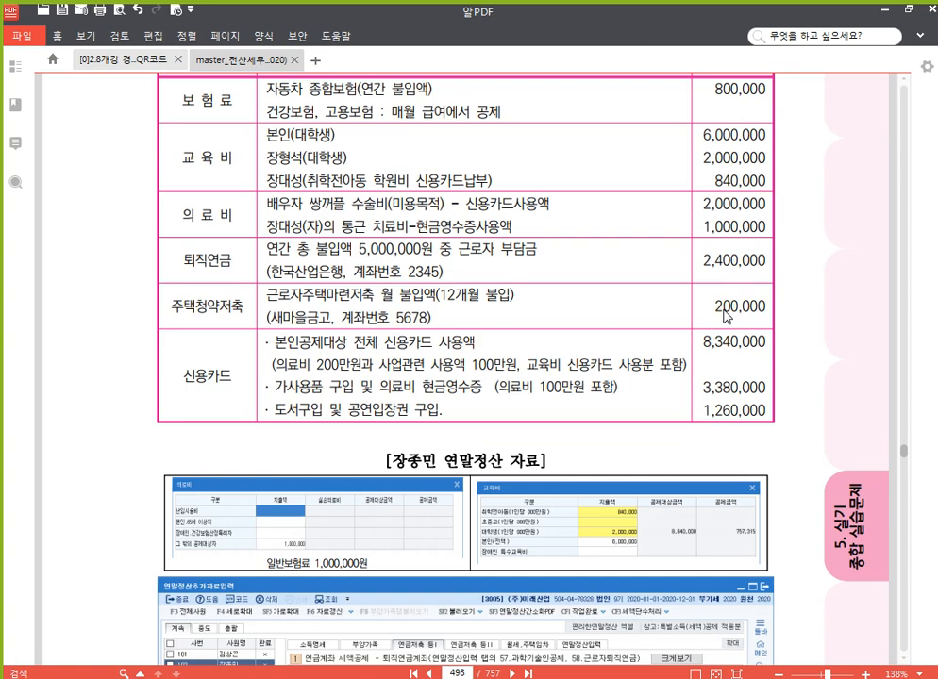
scroll(660, 242, up, 3)
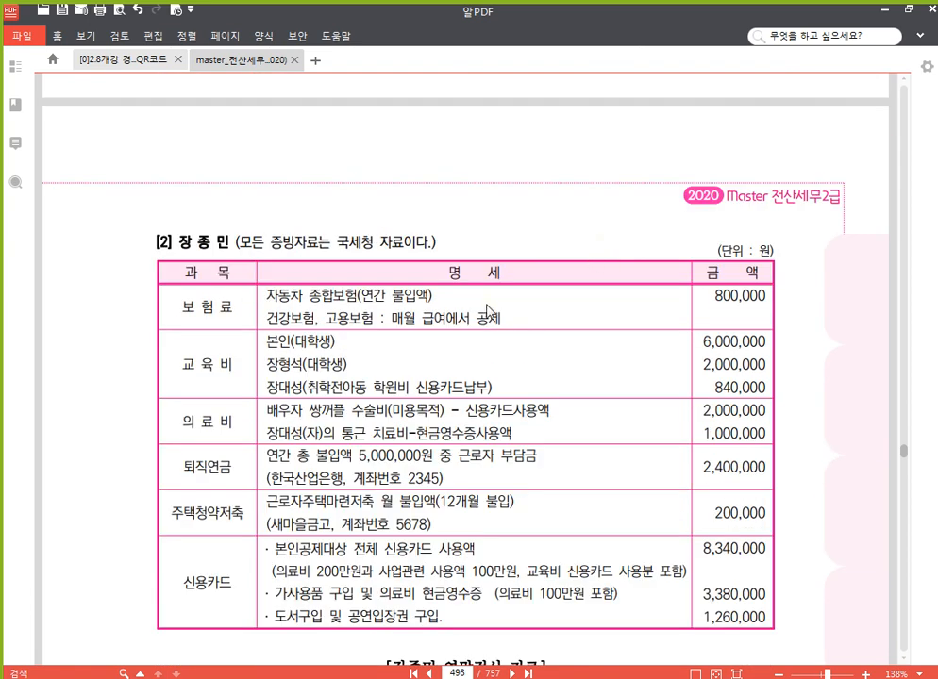
scroll(487, 311, down, 2)
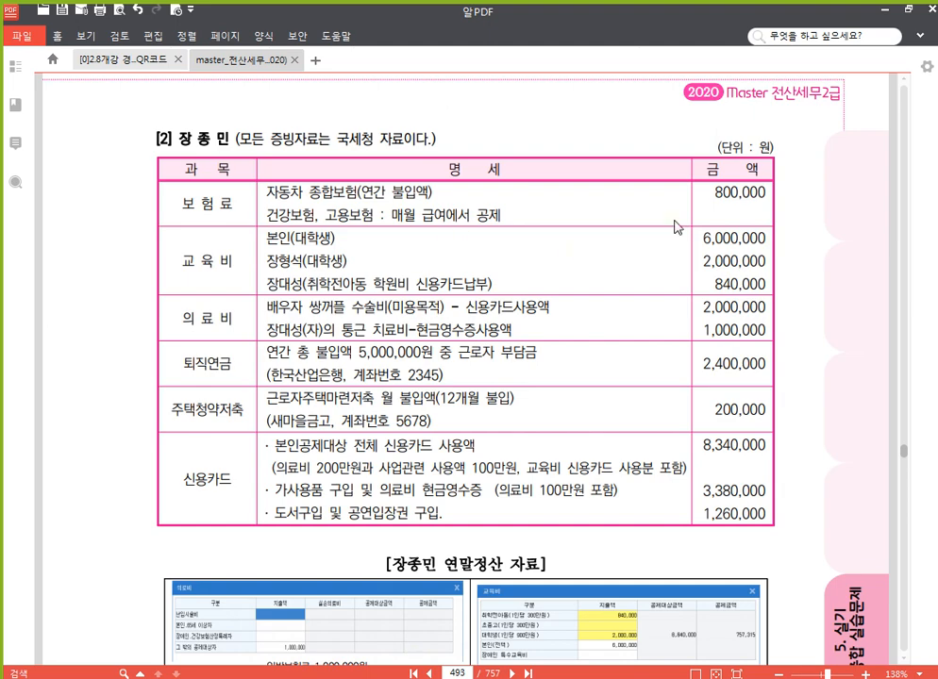
Return to employee 102's 연말정산입력 and check the 건강보험료 breakdown in the 보험료 details
key(alt+Tab)
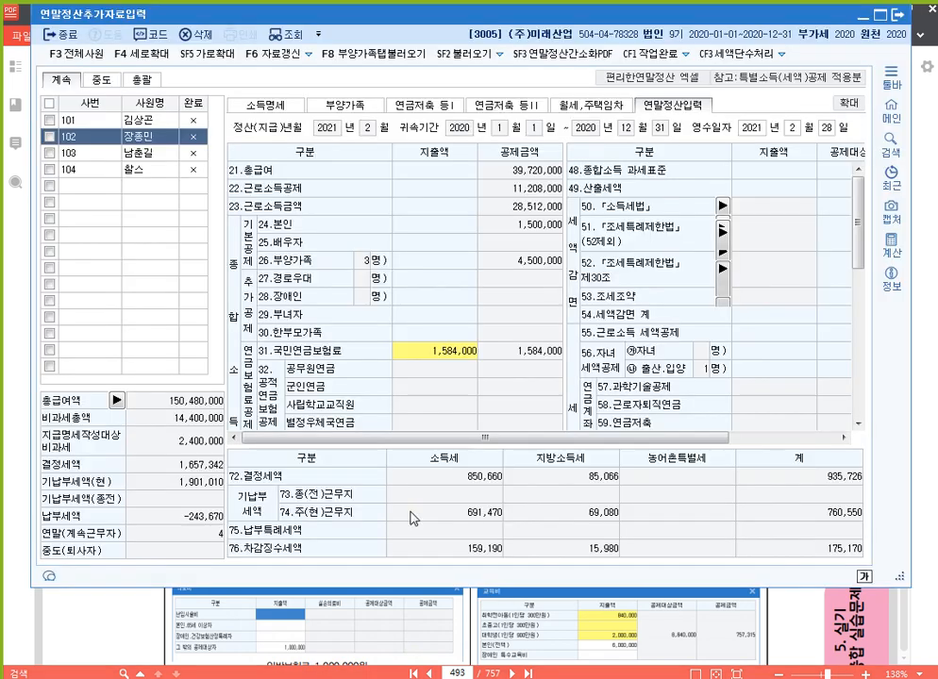
click(441, 355)
scroll(441, 357, down, 3)
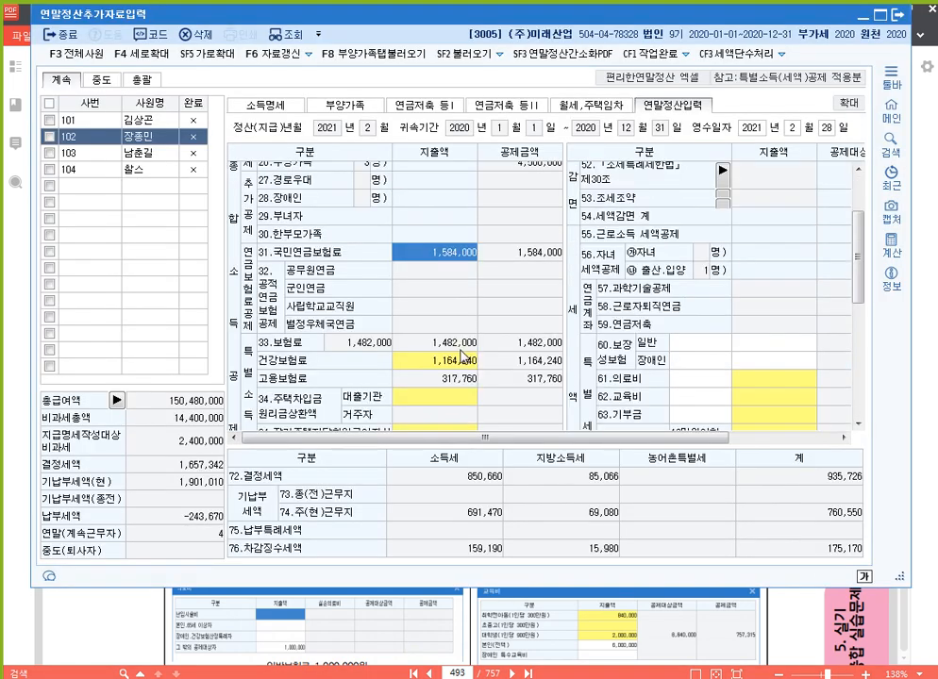
click(453, 366)
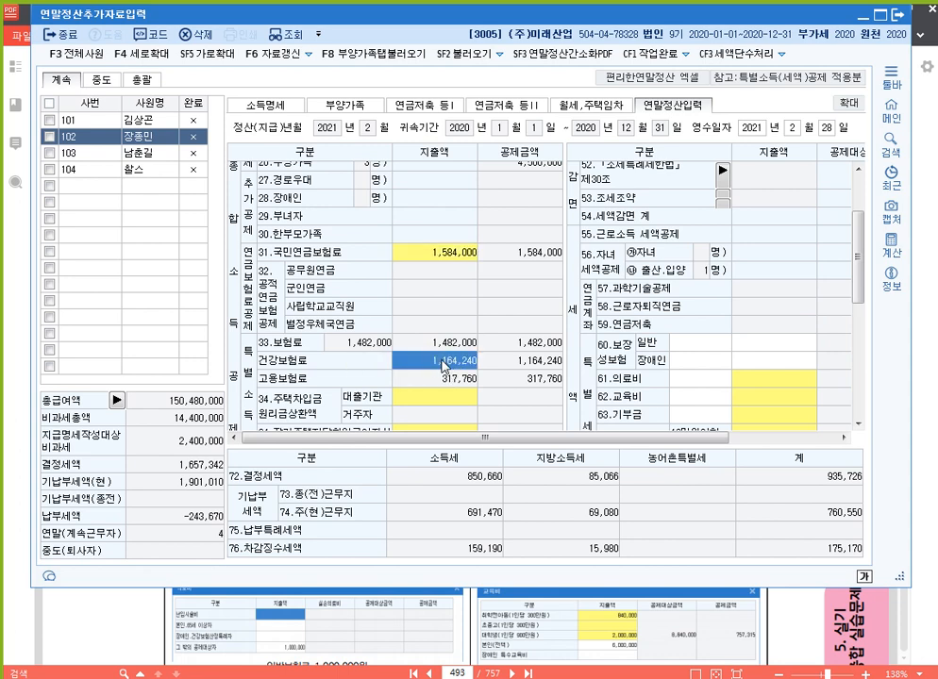
double_click(445, 361)
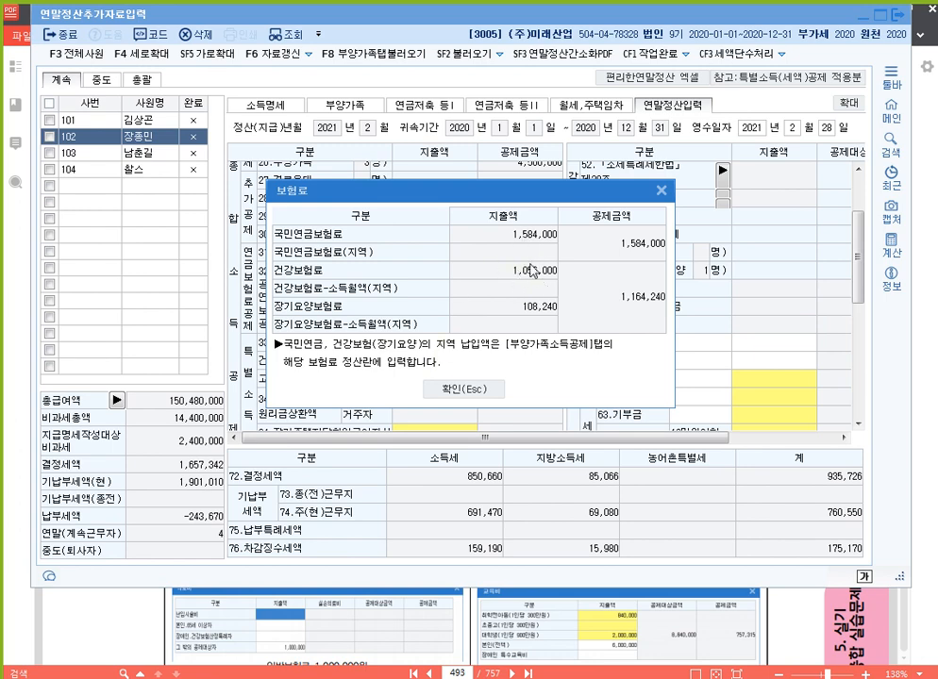
click(500, 388)
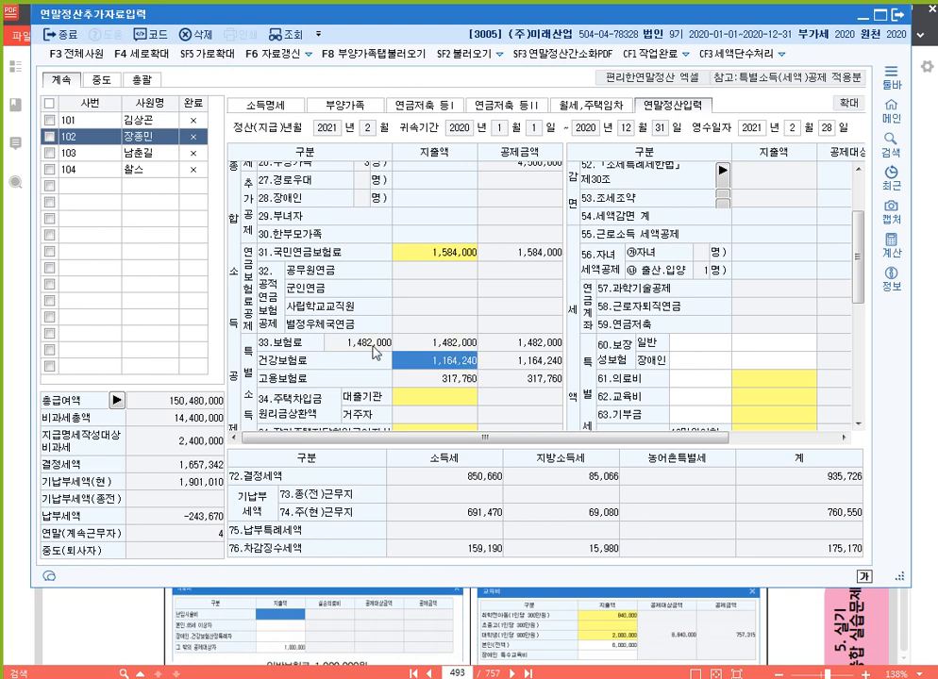
scroll(460, 327, down, 3)
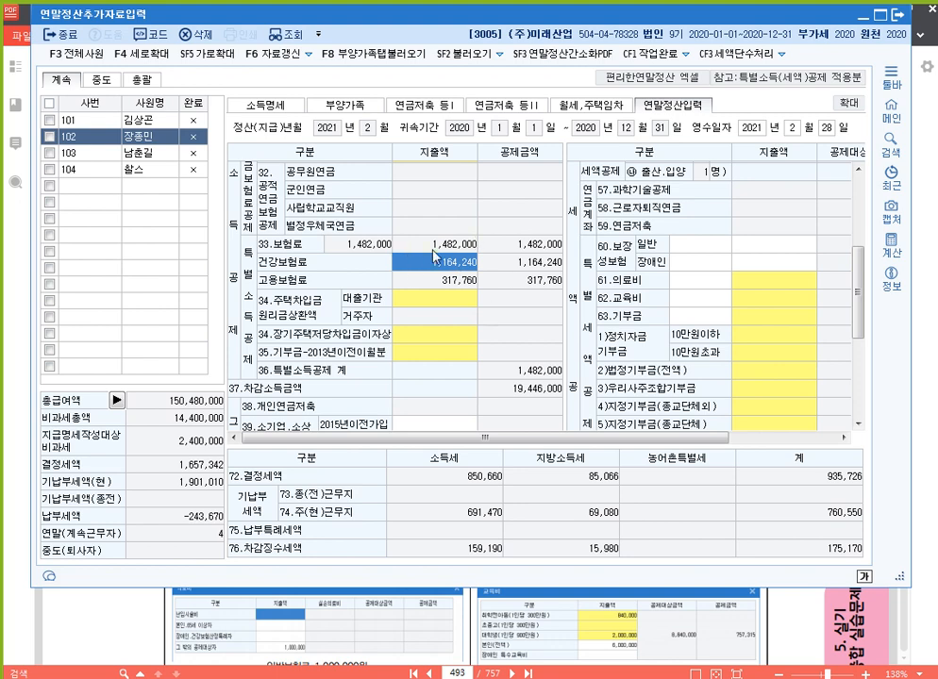
Underline "교육비 신용카드 사용분 포함" in the 신용카드 row of the textbook PDF's exercise [2] table
key(alt+Tab)
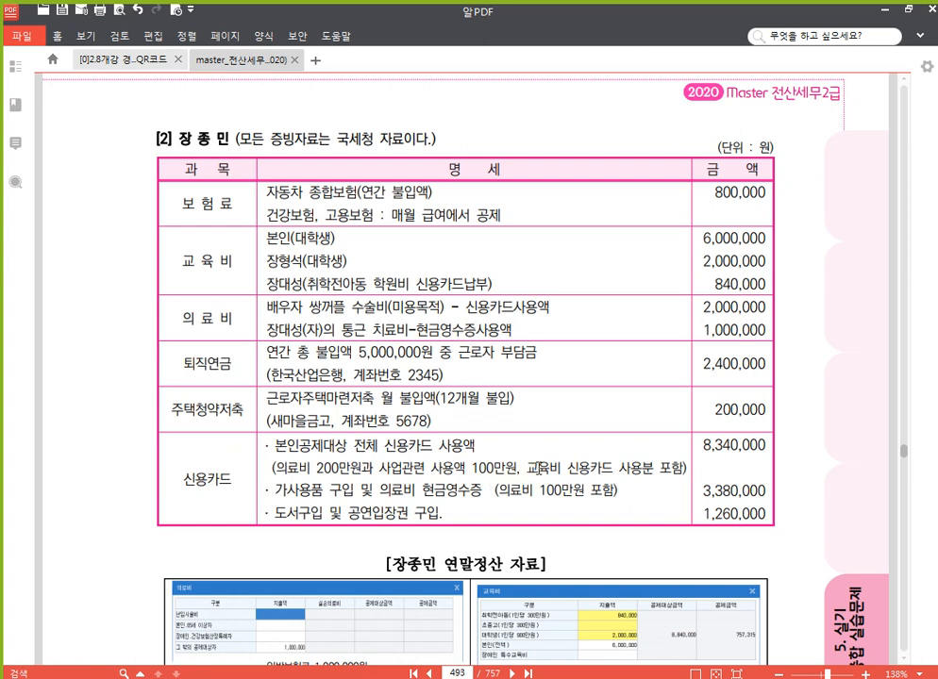
drag(529, 466, 686, 468)
click(709, 441)
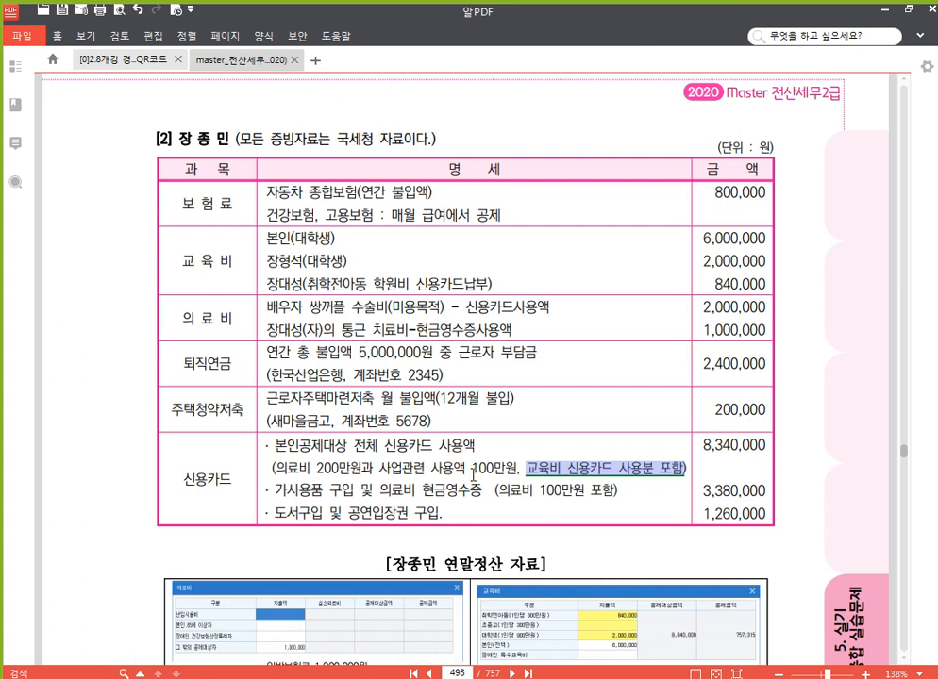
click(472, 475)
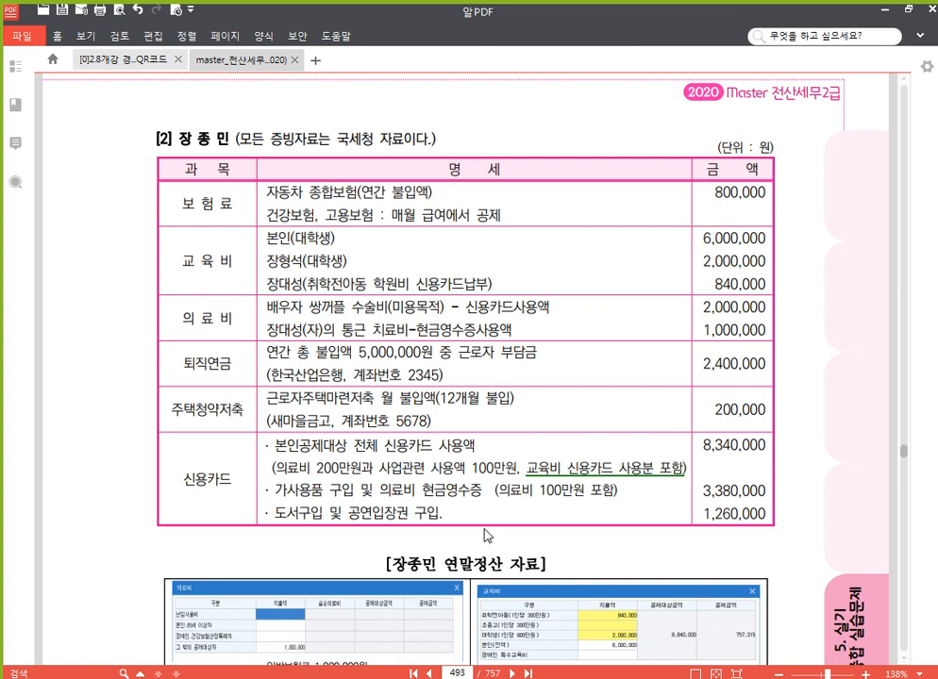
Open employee 102's 62.교육비 details and enter 6,000,000 as the 지출액 for 본인(전액)
key(alt+Tab)
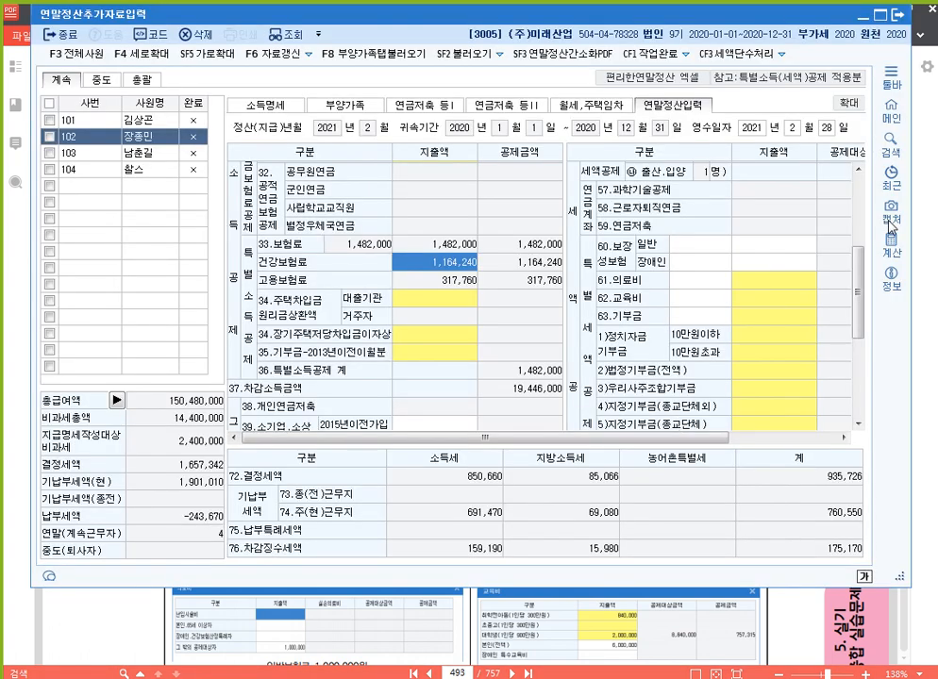
click(775, 298)
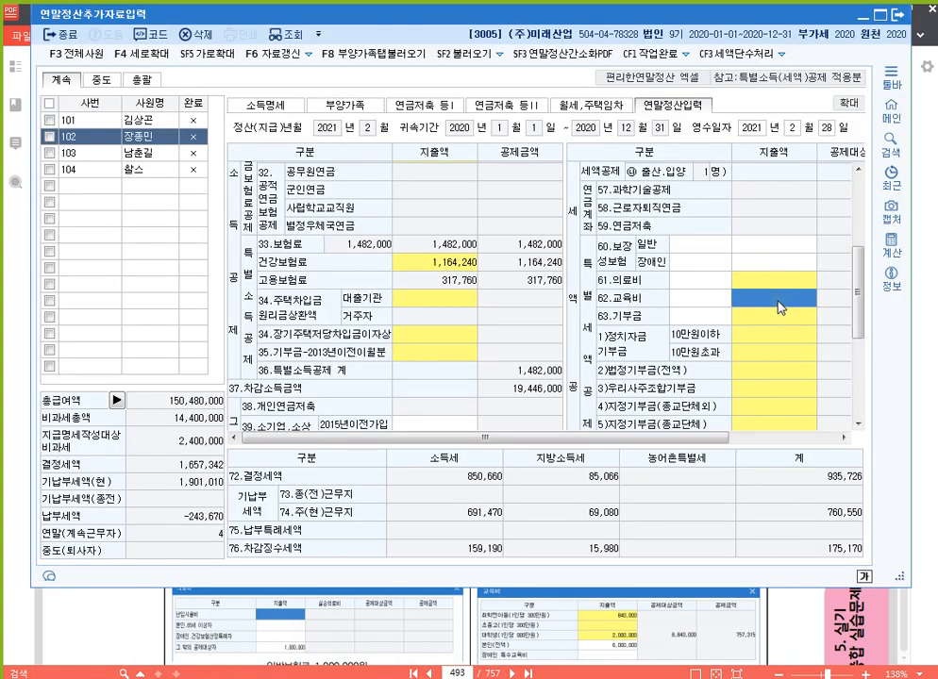
click(766, 306)
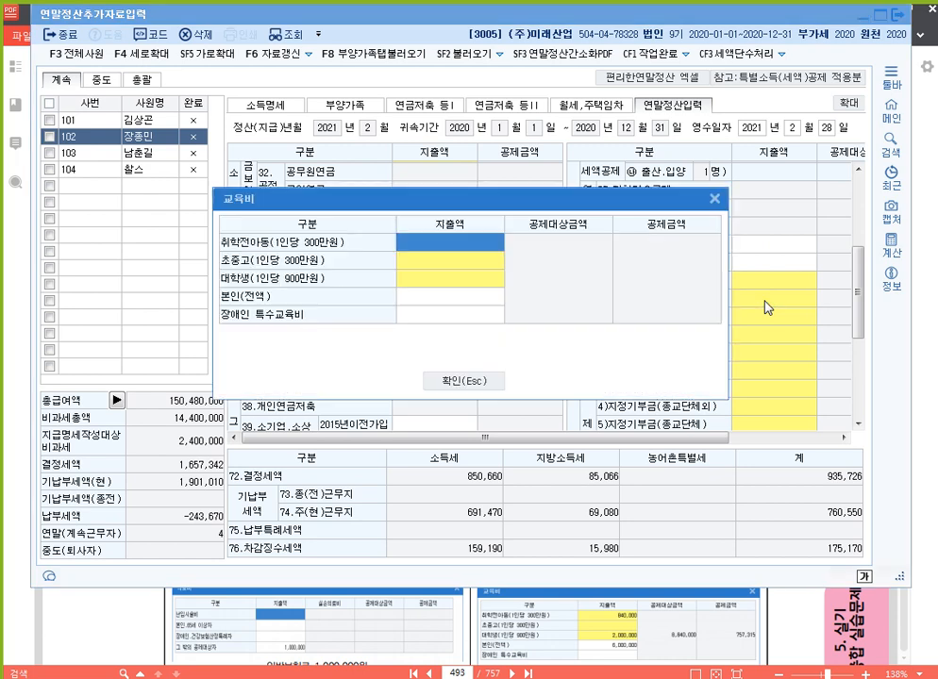
click(480, 294)
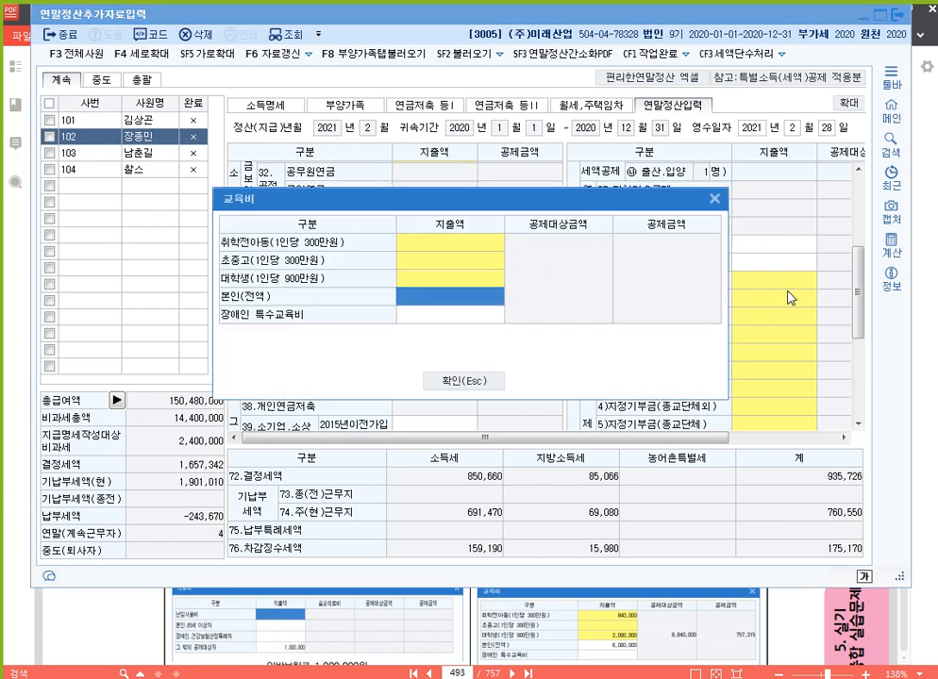
text(6000000)
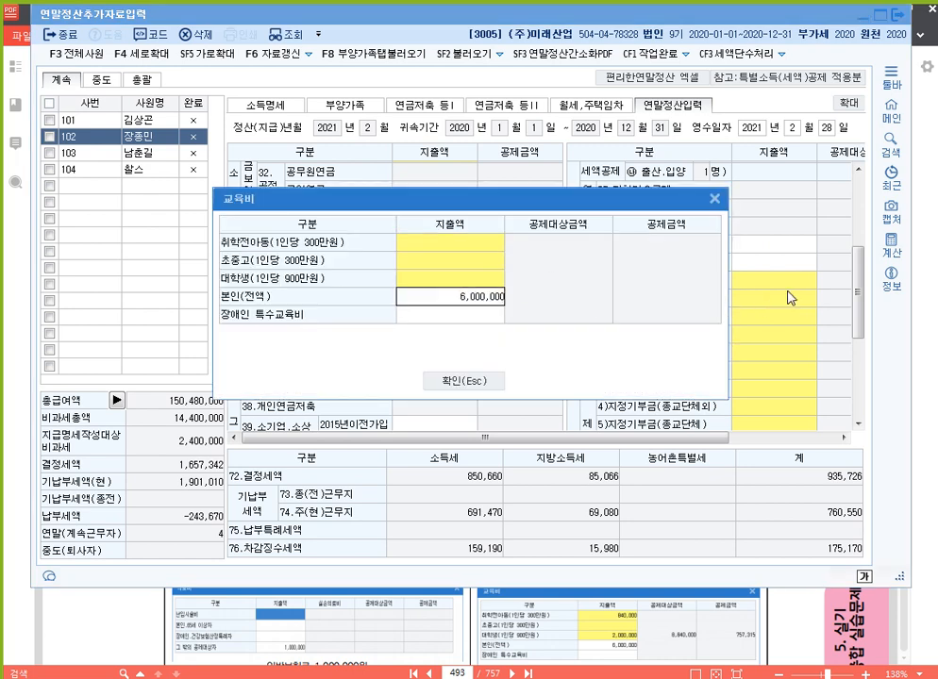
key(Return)
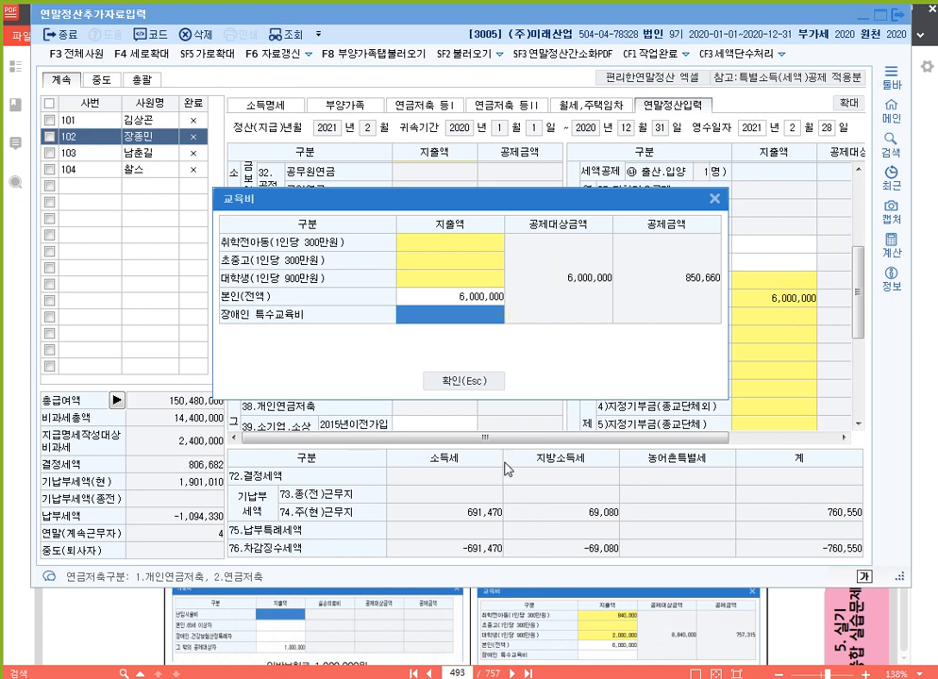
Enter 2,000,000 as the 대학생 education expense in the 대학교 교육비 details and confirm it
click(440, 250)
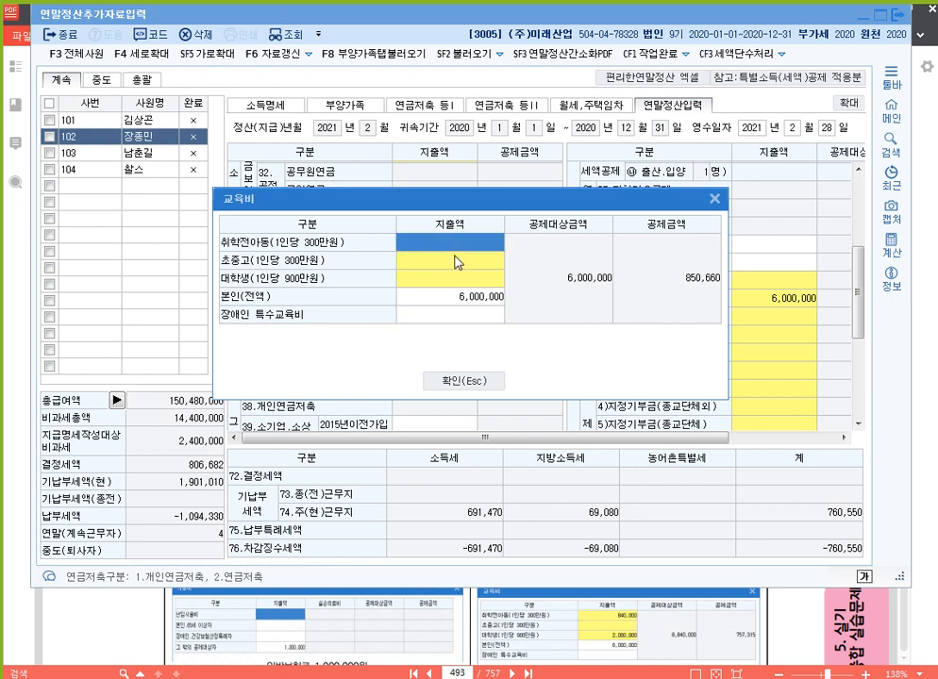
click(453, 263)
double_click(433, 278)
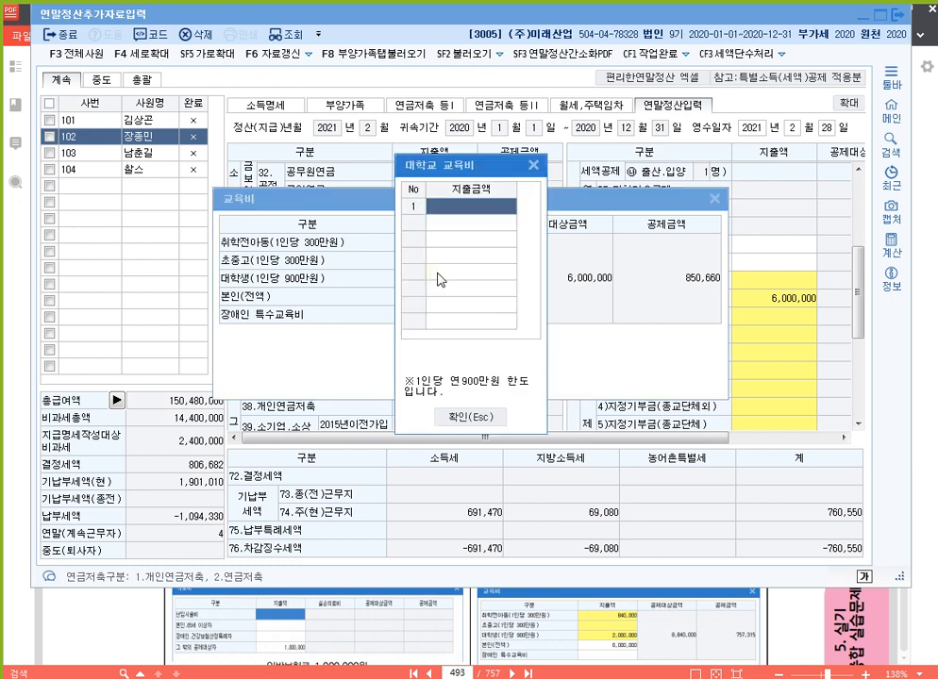
text(2000000)
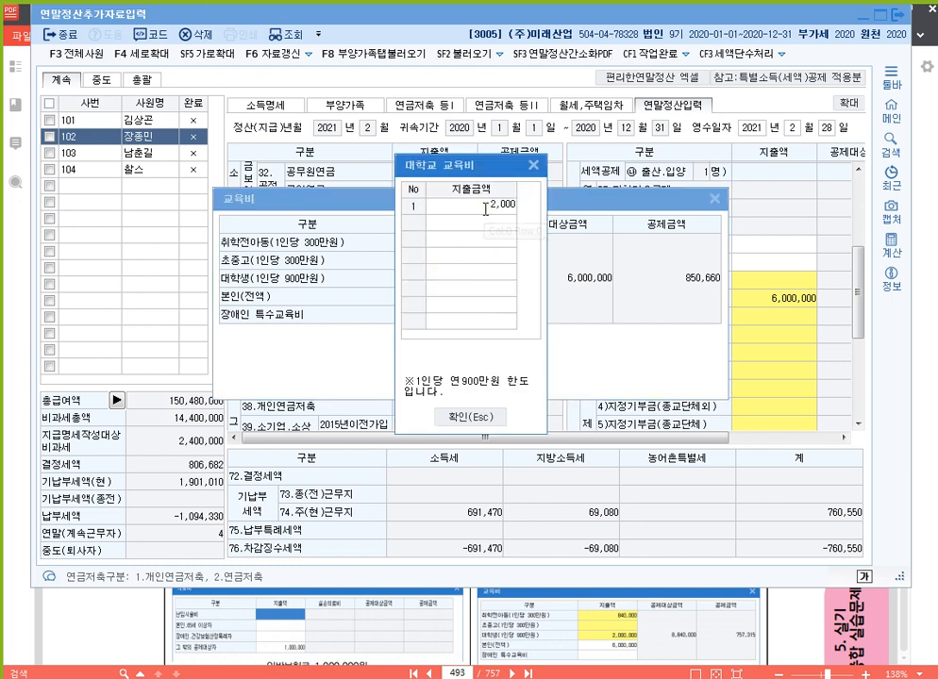
key(Return)
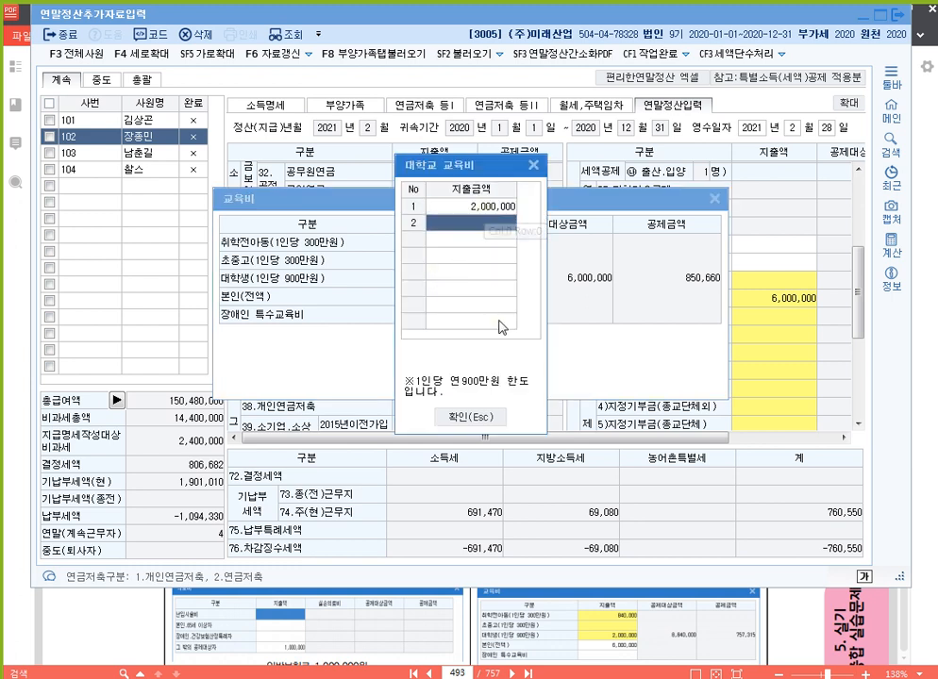
click(497, 206)
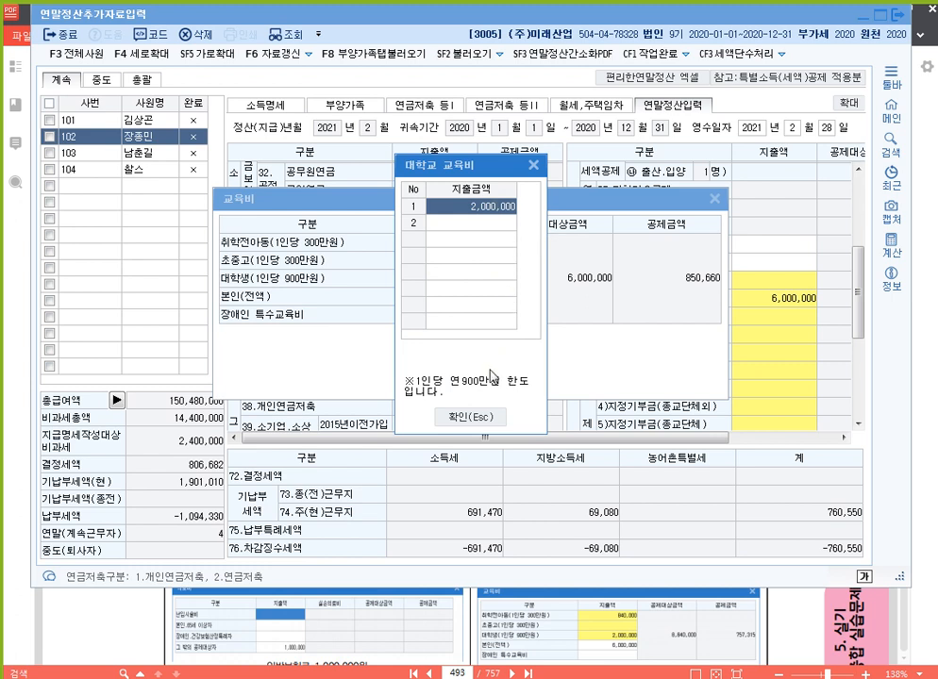
click(492, 418)
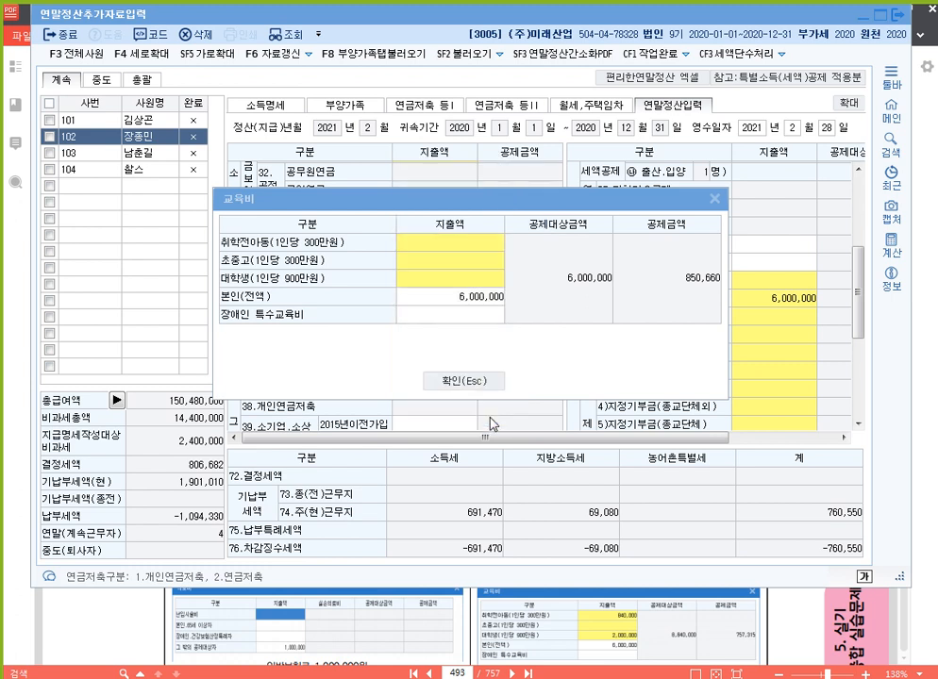
Enter 840,000 as the 취학전아동 education expense for employee 102 and confirm the 교육비 details
click(469, 243)
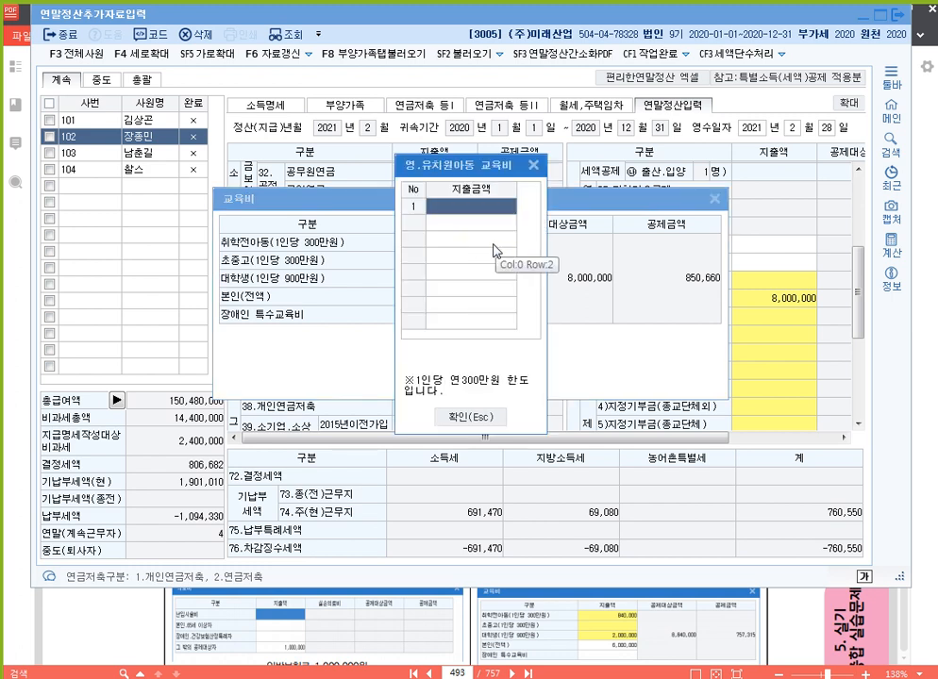
text(840000)
key(Return)
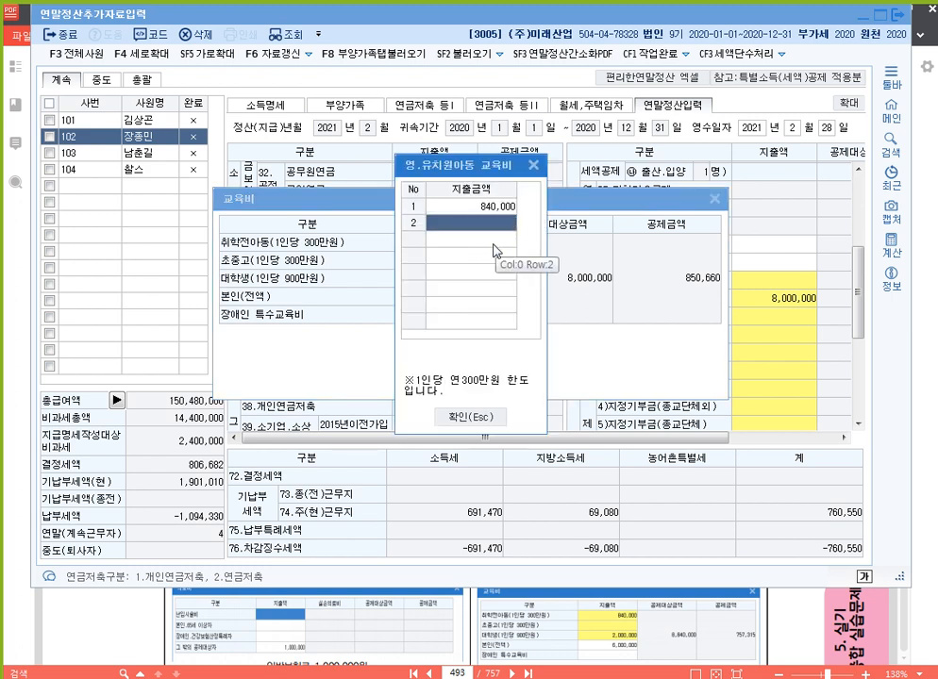
click(476, 416)
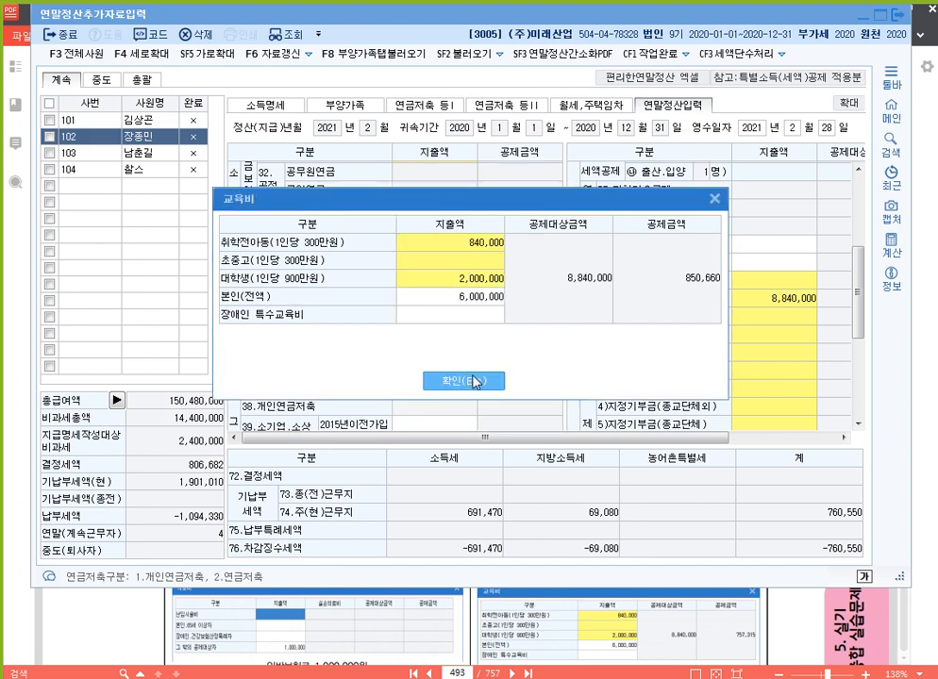
click(466, 381)
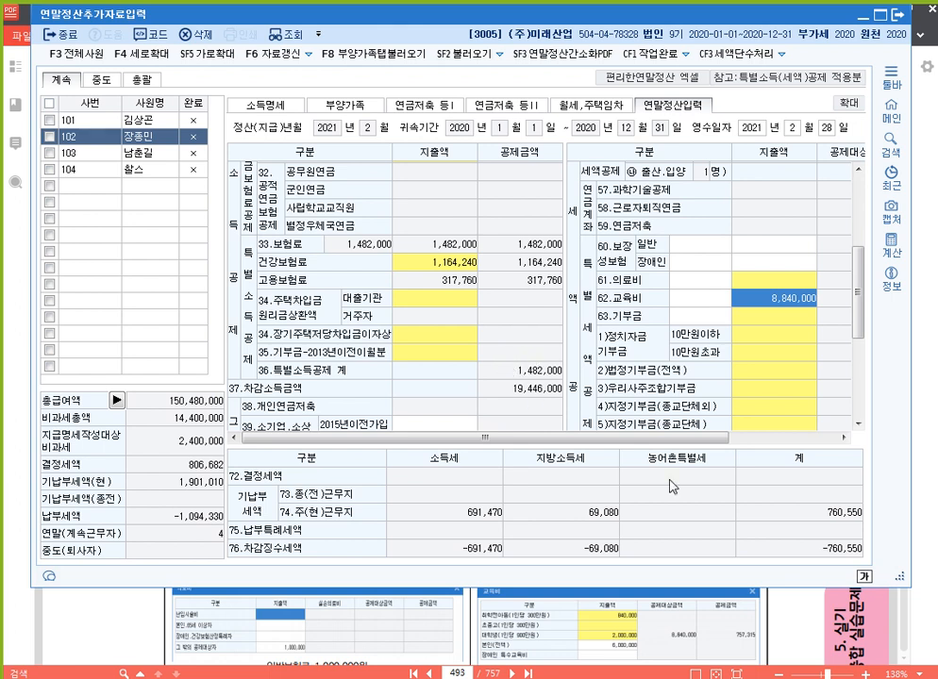
Switch to the textbook PDF and strike out the spouse's cosmetic eyelid surgery entry and its 2,000,000 amount in the 의료비 row
click(790, 646)
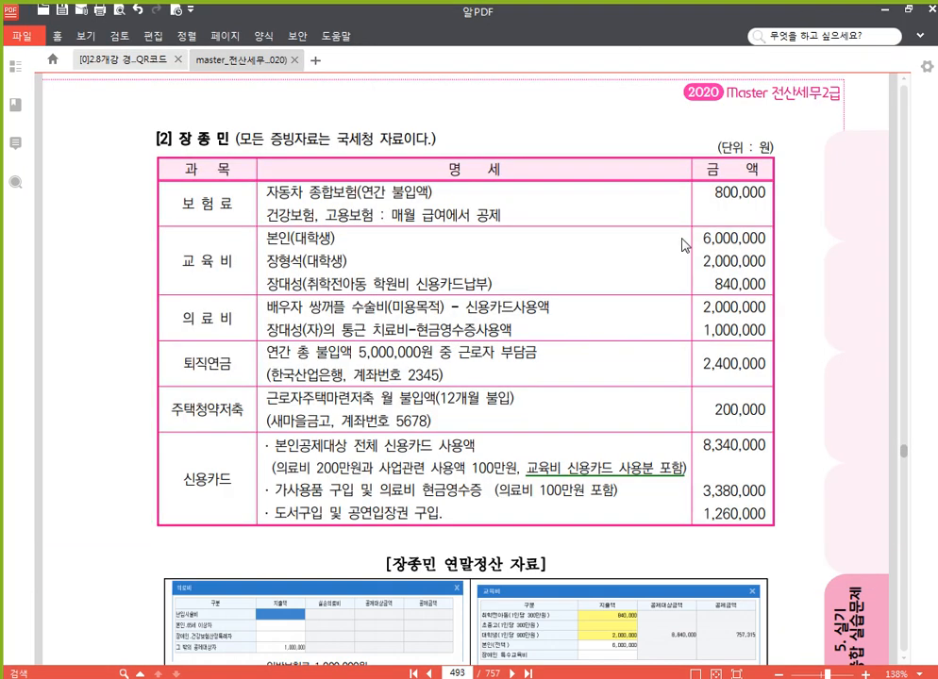
scroll(489, 294, down, 2)
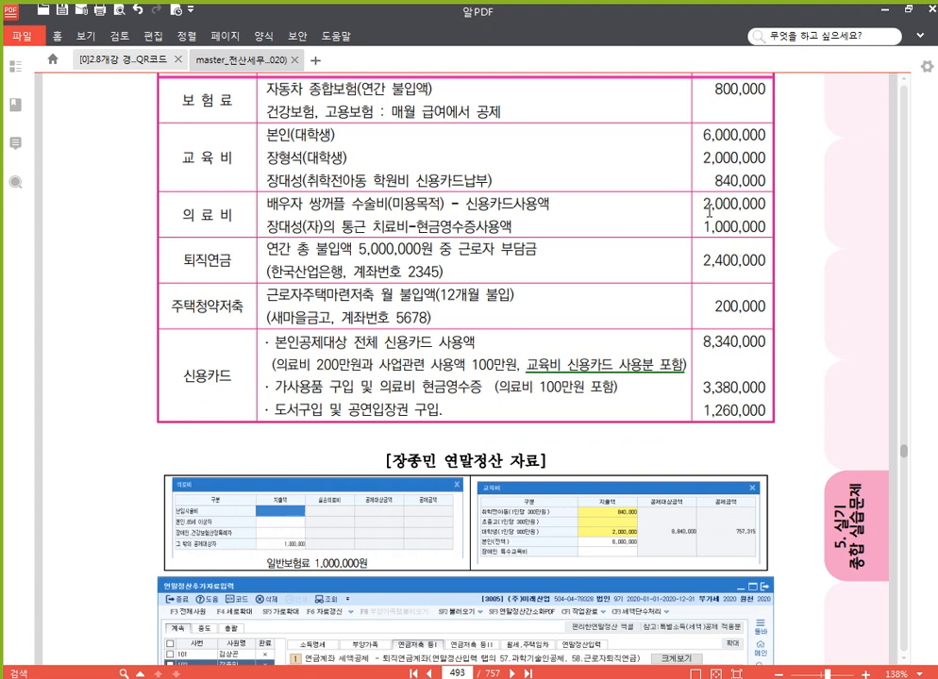
drag(388, 202, 417, 211)
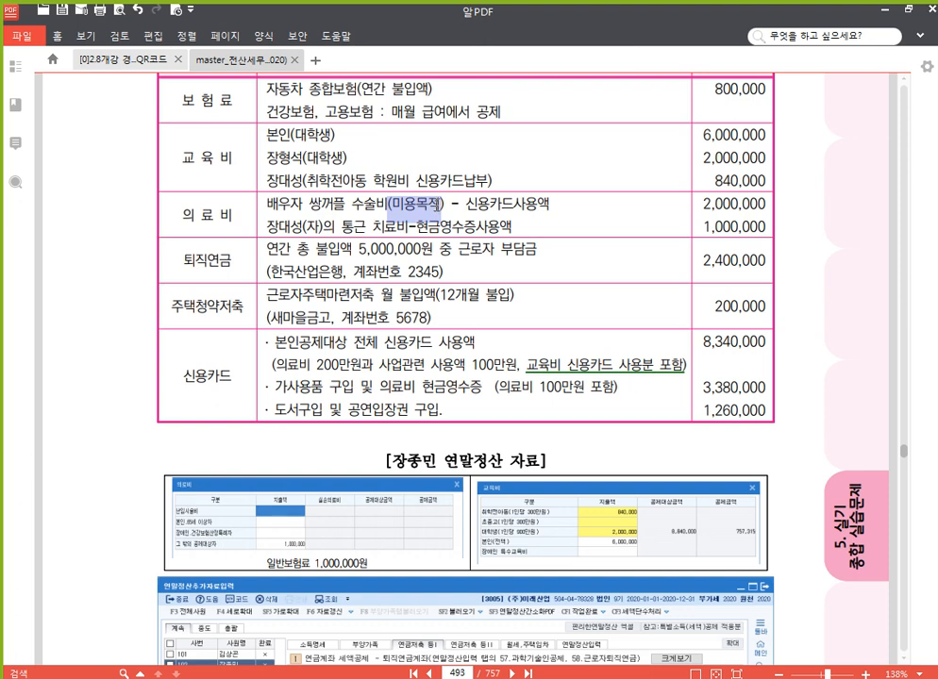
double_click(715, 205)
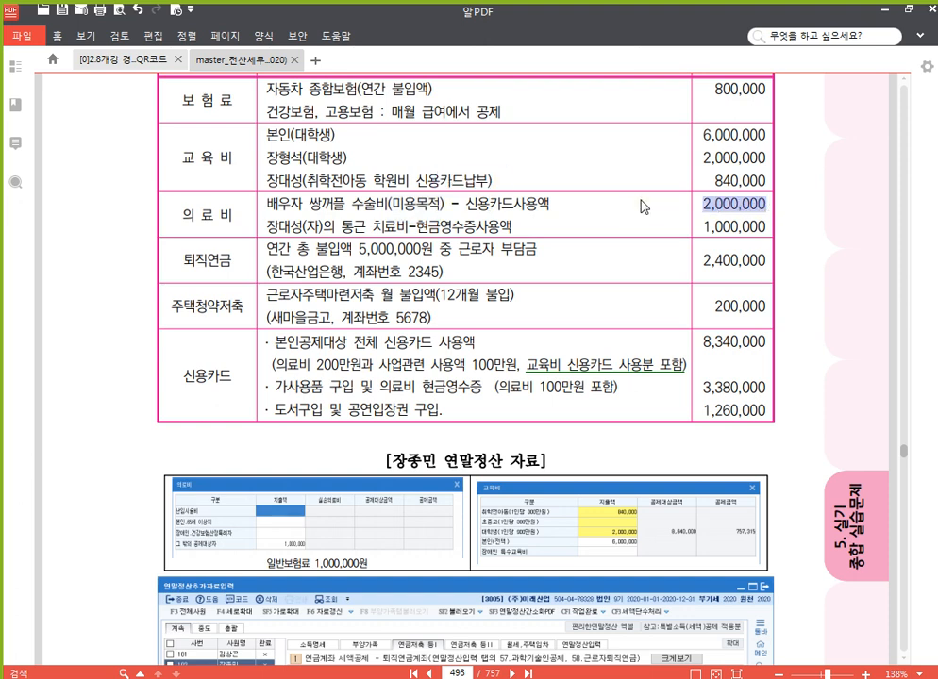
drag(640, 200, 671, 220)
click(726, 195)
drag(267, 207, 551, 207)
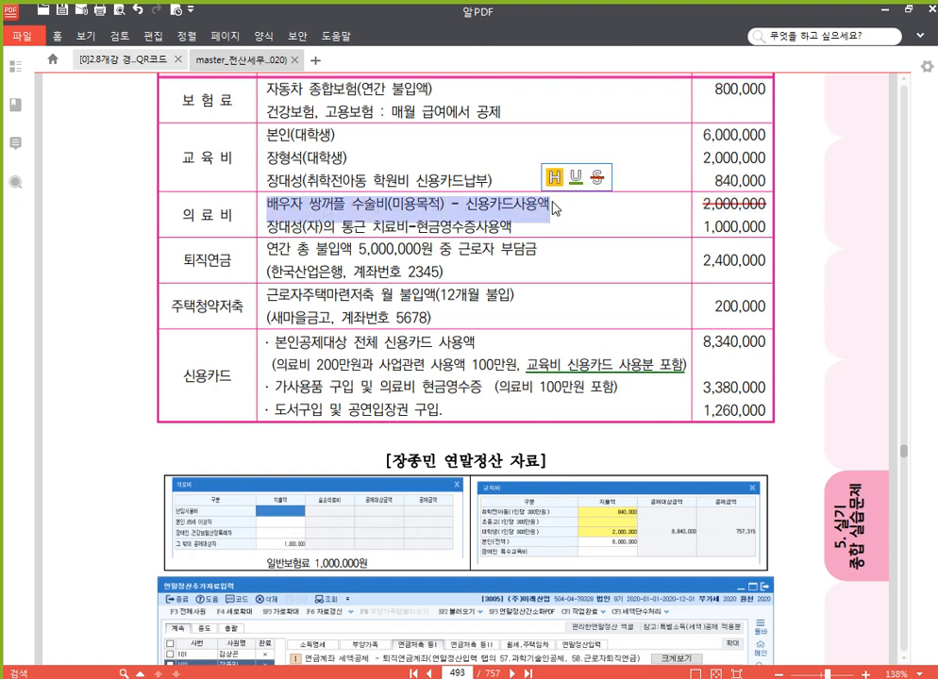
click(598, 183)
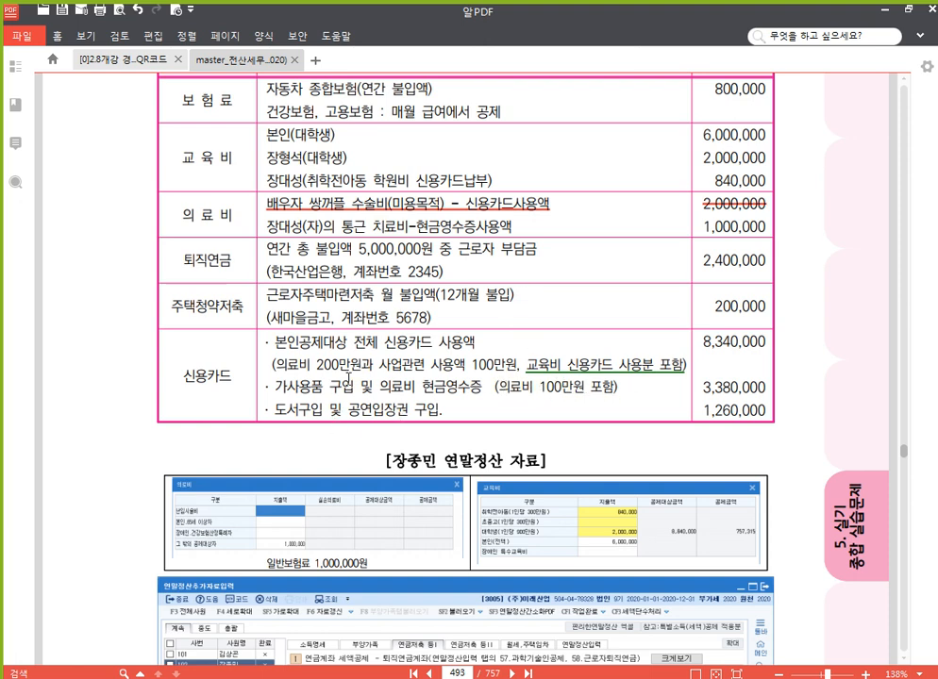
Underline "의료비 200만원" and "의료비 100만원 포함" in the 신용카드 row of the exercise table
drag(354, 364, 276, 365)
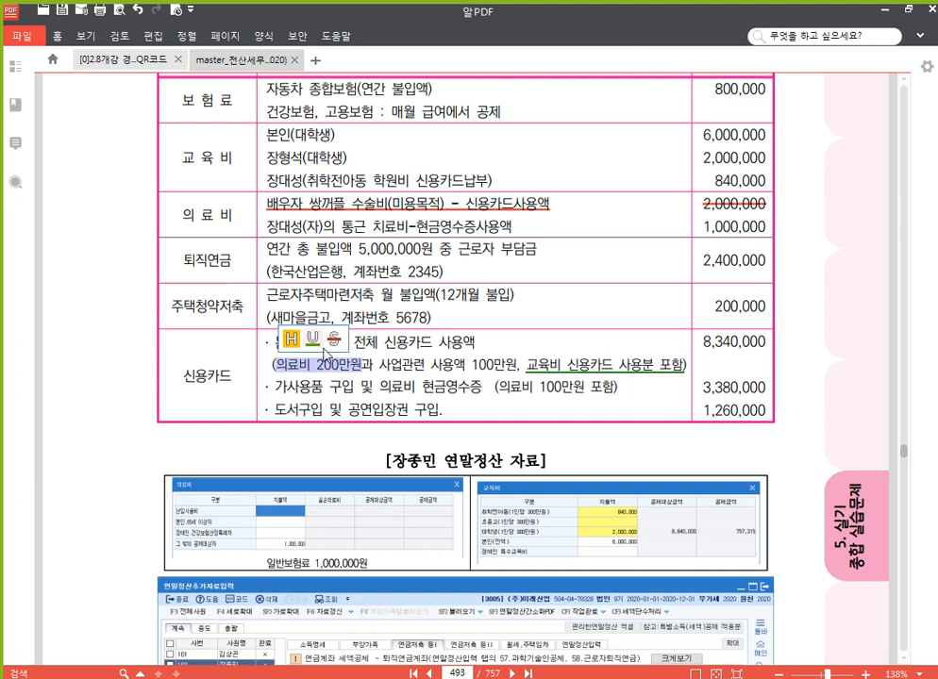
drag(497, 388, 617, 388)
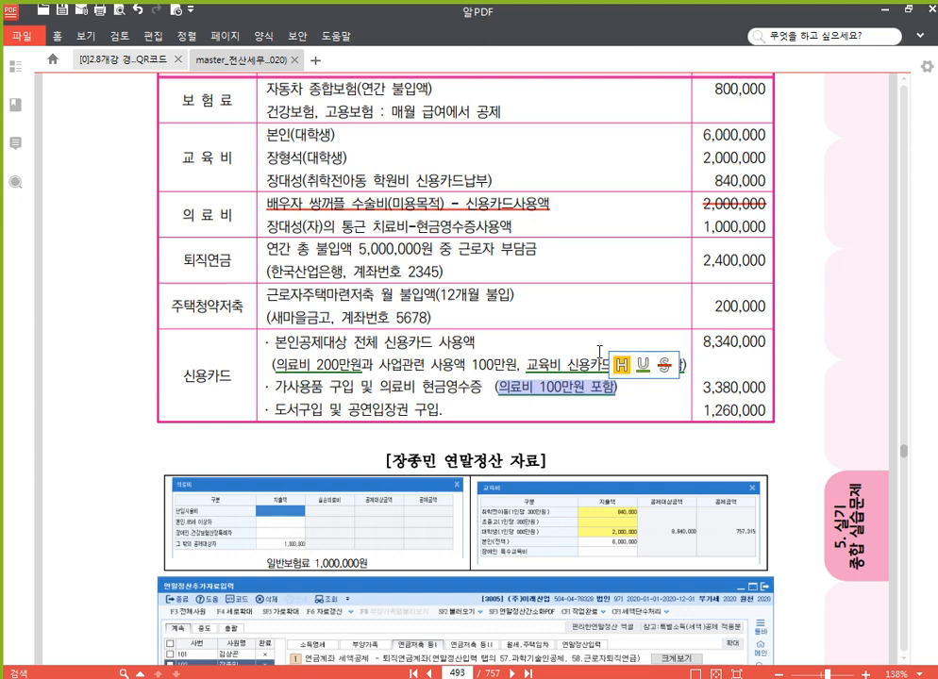
click(382, 226)
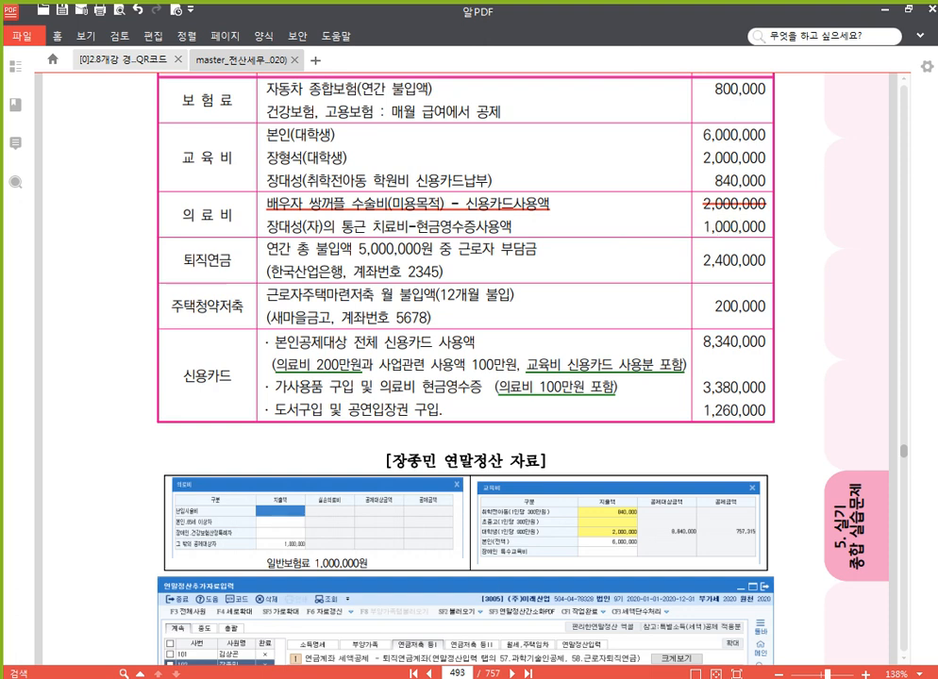
Switch to KcLep, enter 1,000,000 as the 지출액 for 그 밖의 공제대상자 in employee 102's 61.의료비 details, and confirm it
key(alt+Tab)
click(774, 281)
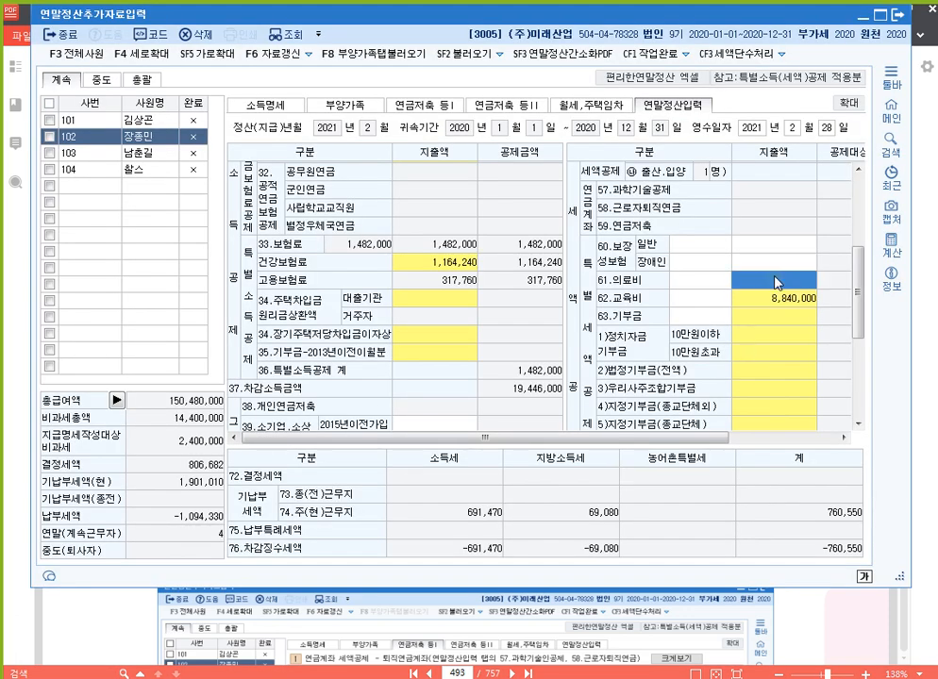
click(425, 302)
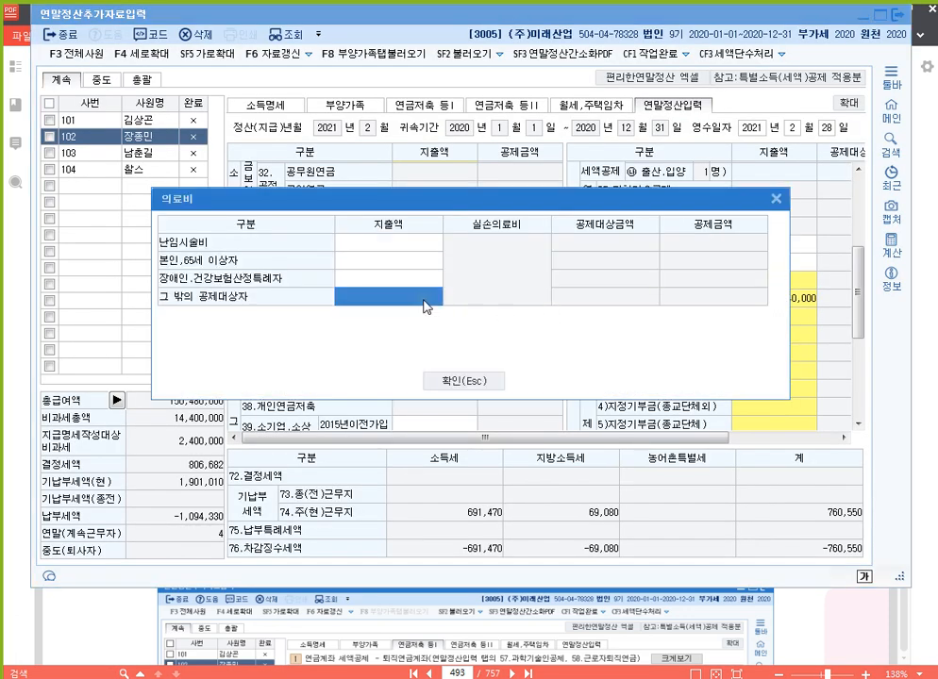
text(1000000)
key(Return)
click(424, 302)
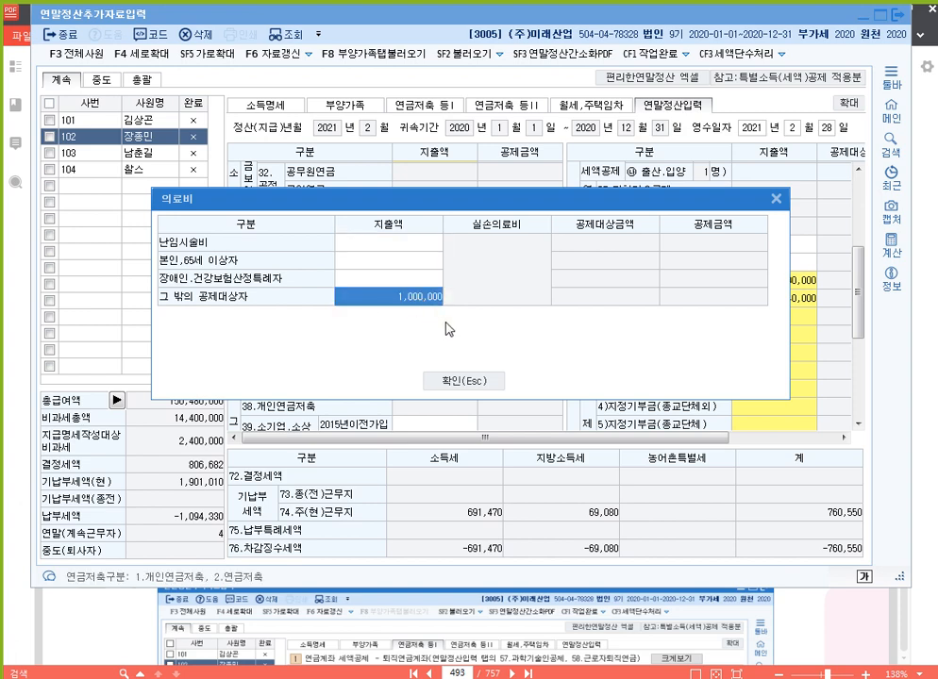
click(451, 374)
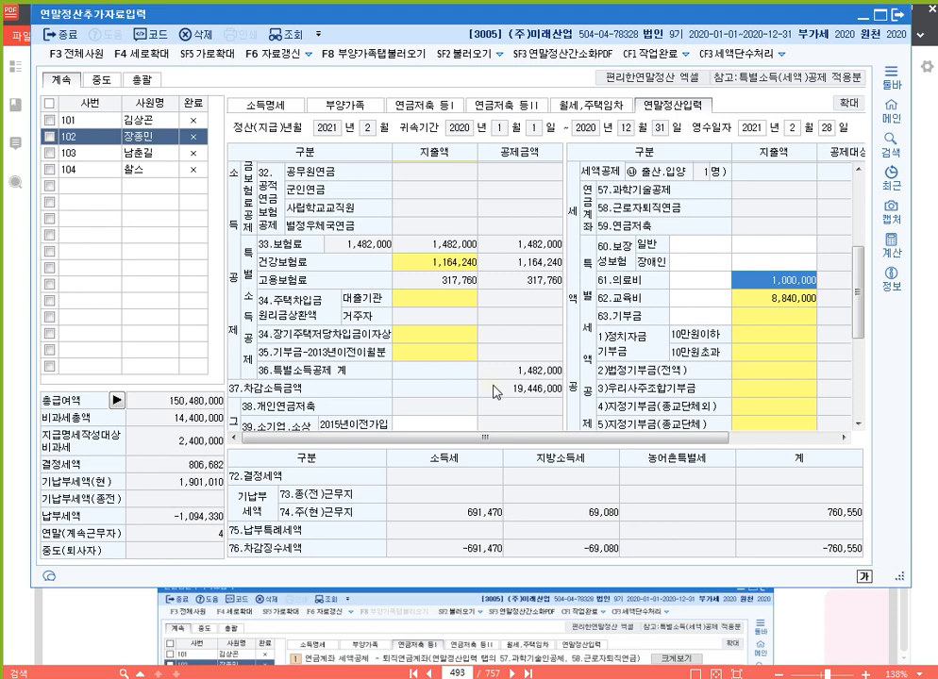
Switch back to the textbook PDF and select the 2,400,000 amount in the 퇴직연금 row
click(809, 622)
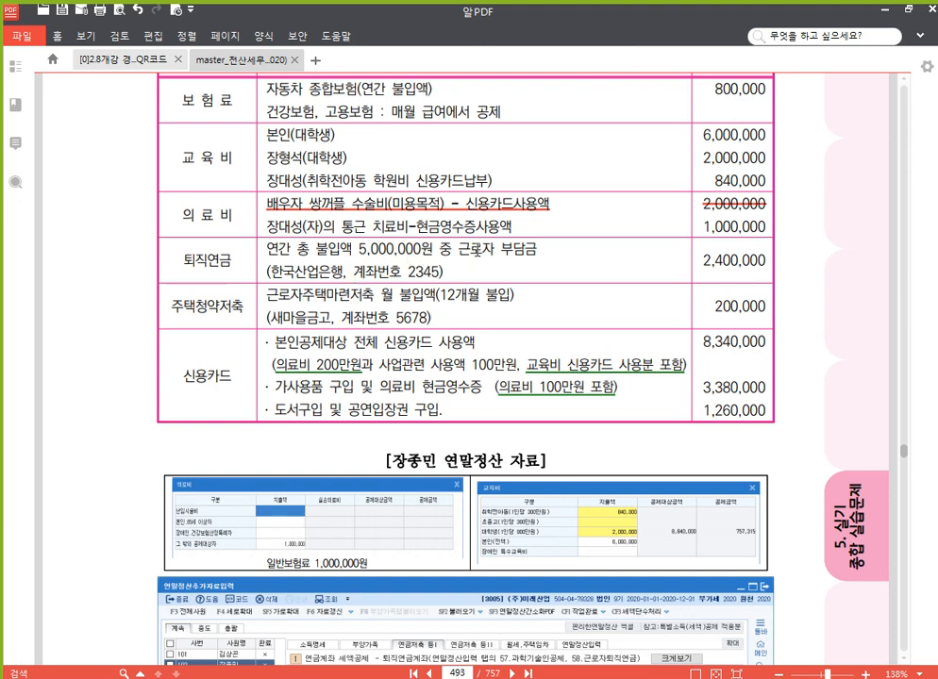
drag(702, 255, 766, 268)
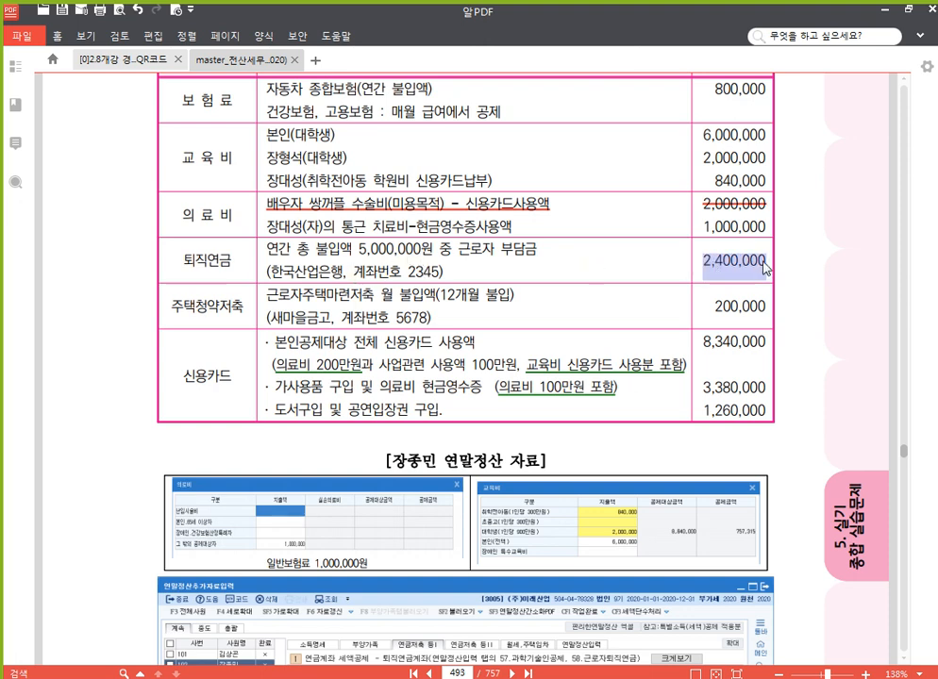
Highlight the employee-paid 퇴직연금 amount in yellow in the PDF table
click(777, 234)
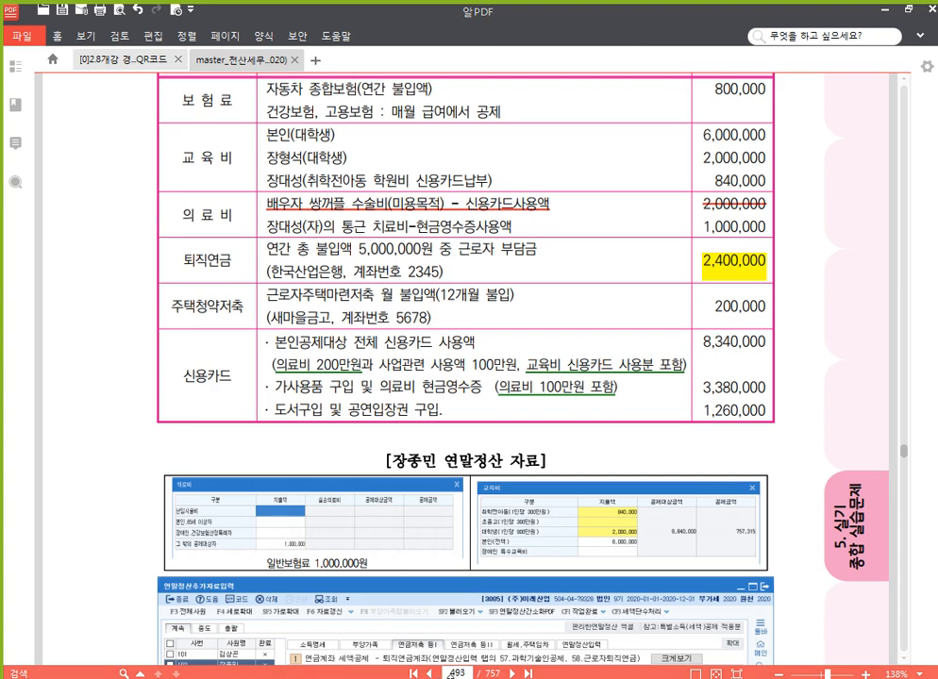
Switch to 연말정산추가자료입력 and add a 1.퇴직연금 entry under 연금저축 등Ⅰ with 한국산업은행 as the financial company
key(alt+Tab)
click(426, 105)
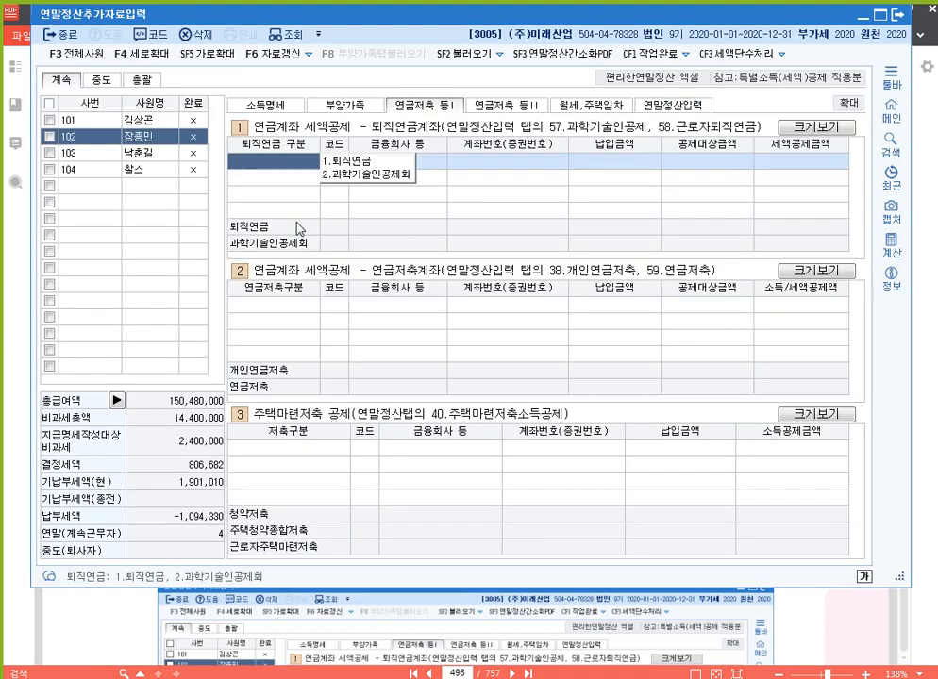
click(349, 164)
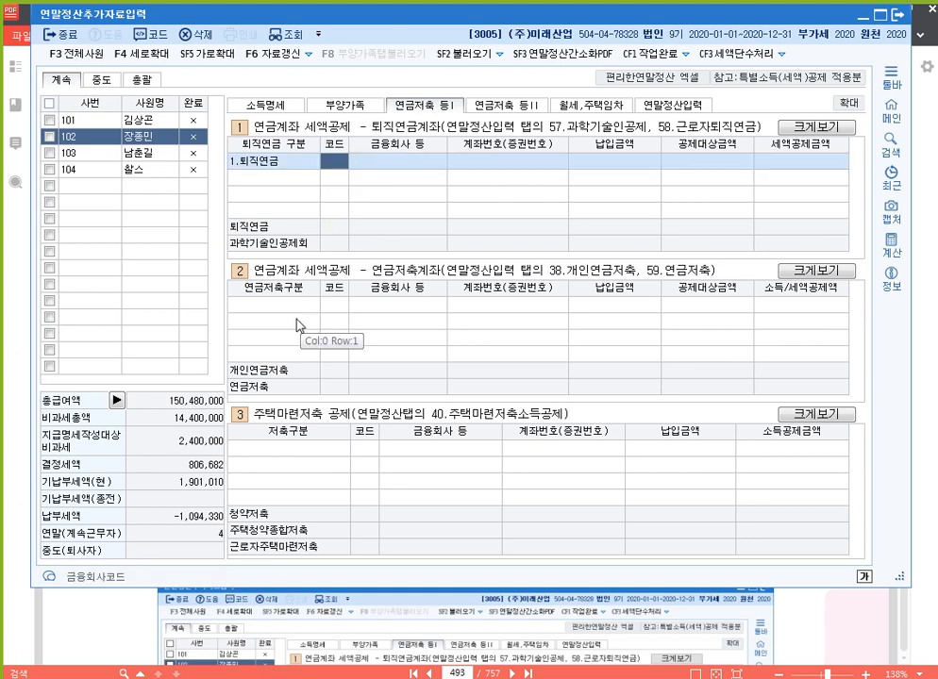
key(F2)
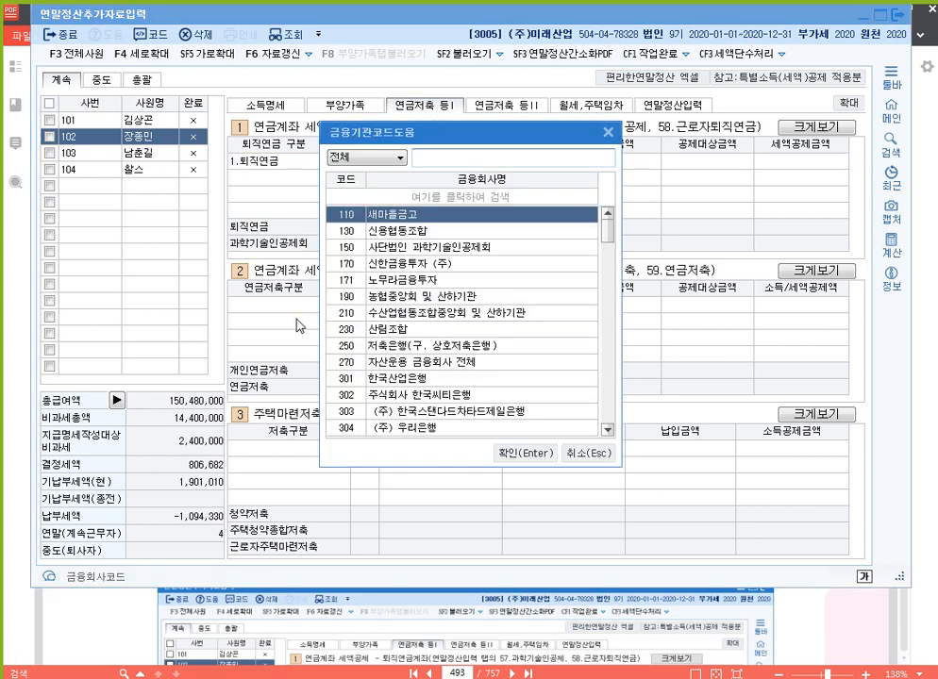
text(하낙ㄱ산)
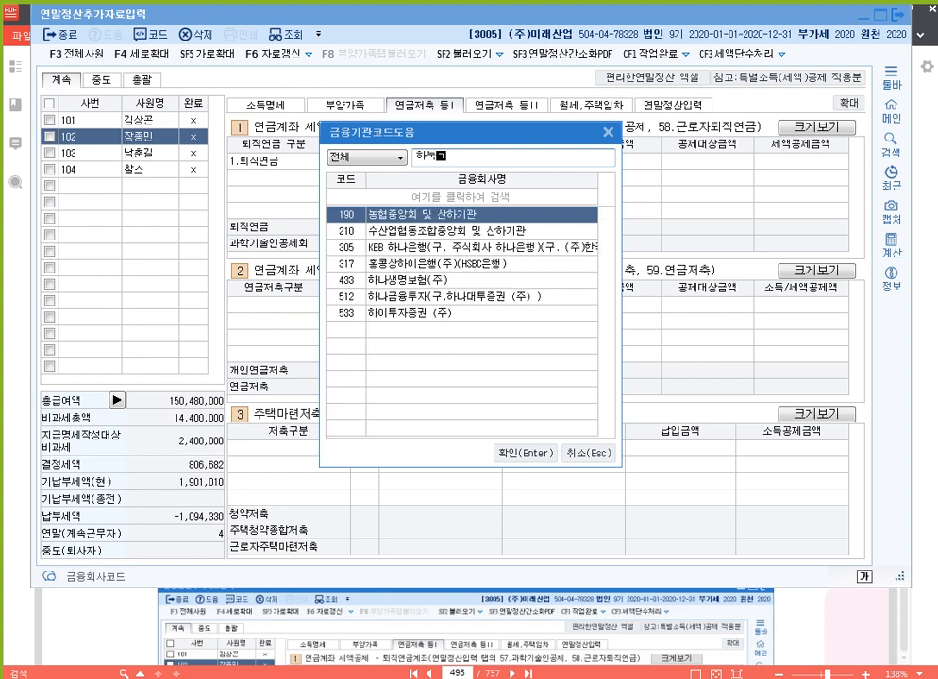
key(BackSpace)
key(BackSpace)
key(BackSpace)
key(BackSpace)
text(한국산)
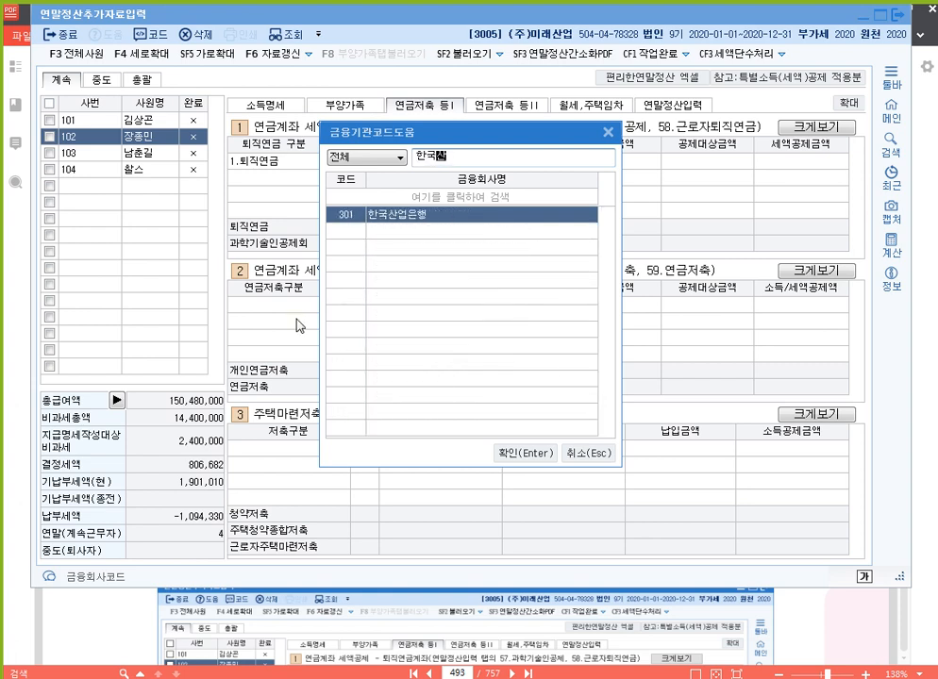
key(Return)
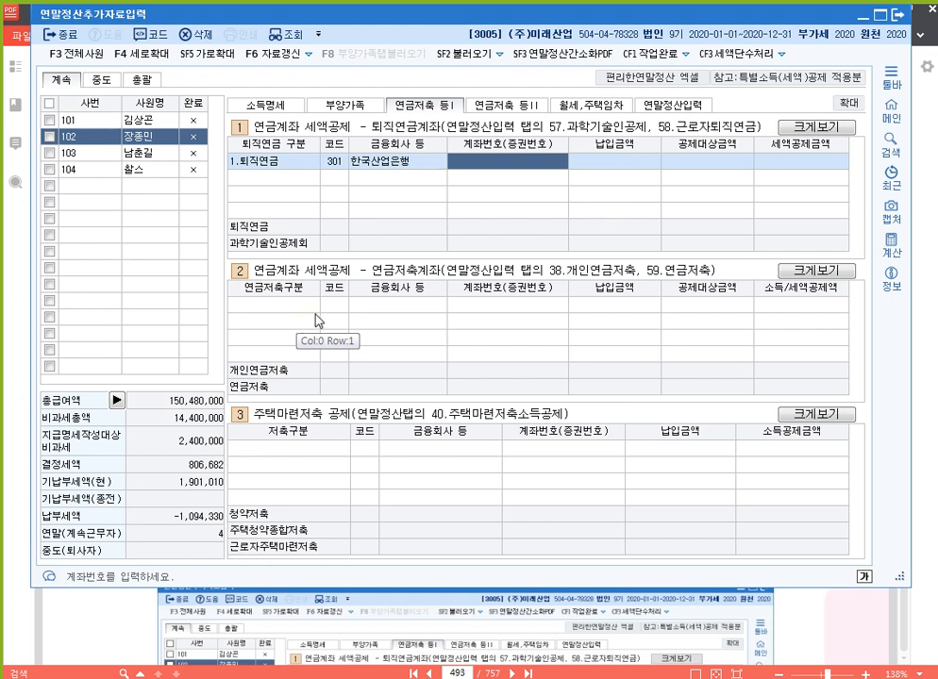
Fill in the account number of the 퇴직연금 entry and set its 납입금액 to 2,400,000
text(2345)
key(Return)
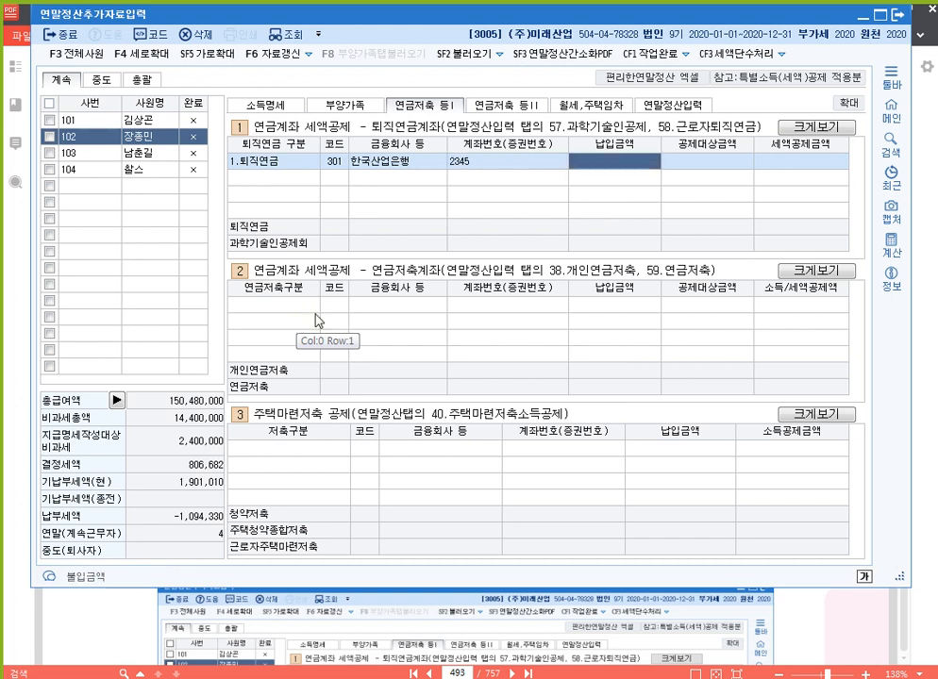
text(2400000)
key(Return)
key(Return)
key(Escape)
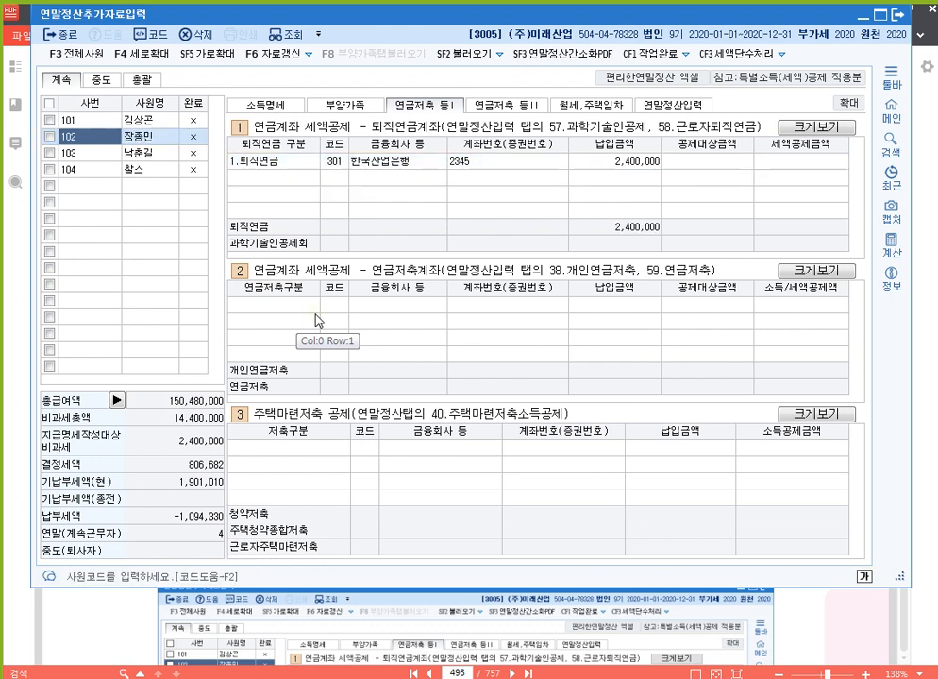
Add a 4.근로자주택마련저축 entry to the 주택마련저축 공제 section with 새마을금고 as the financial company
click(307, 447)
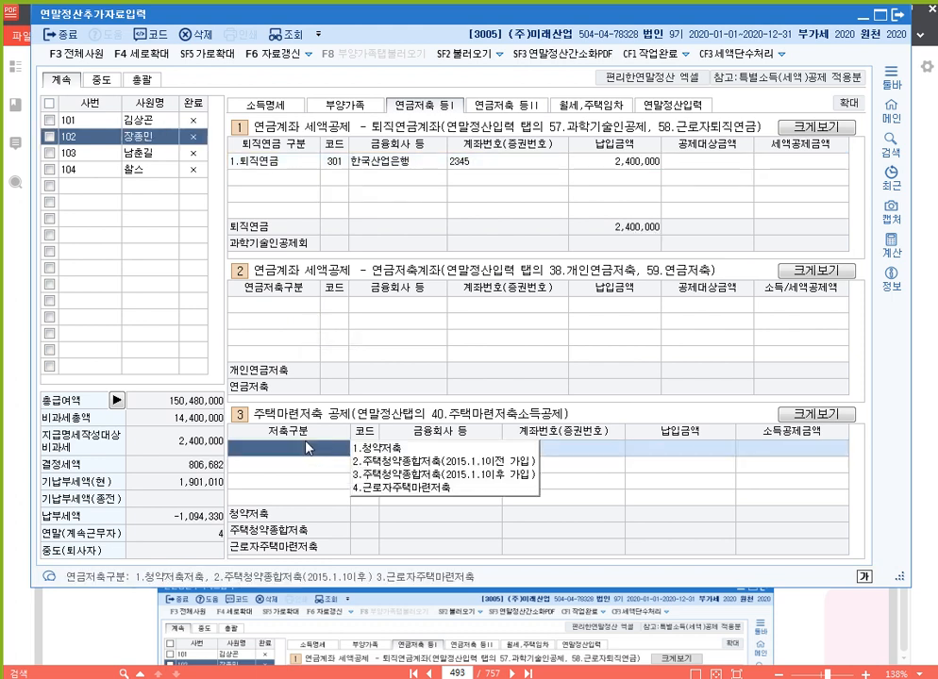
click(418, 488)
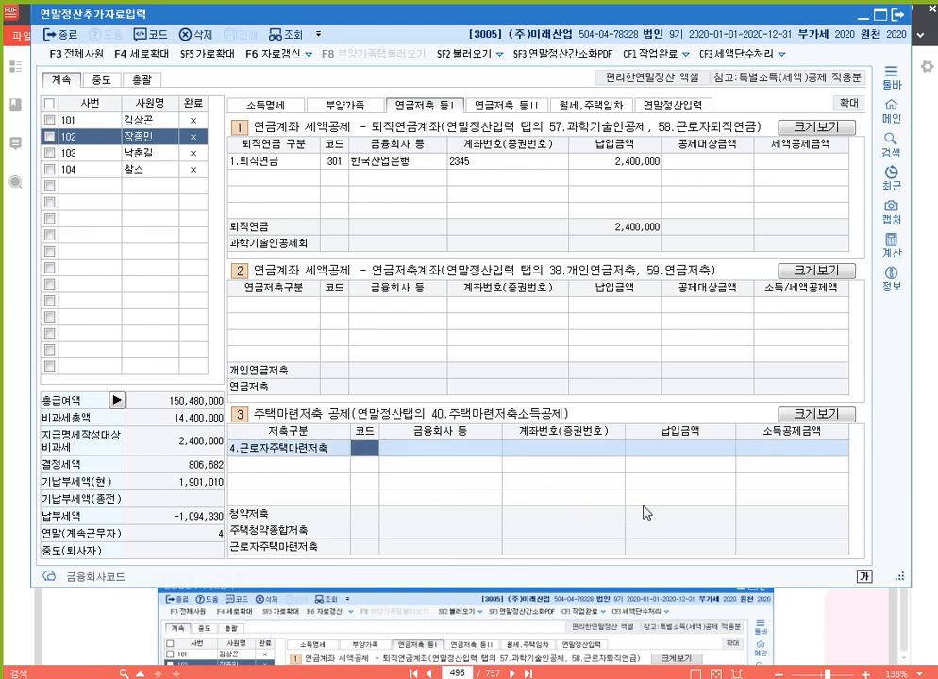
key(Return)
text(ㅅㅐ마)
key(Return)
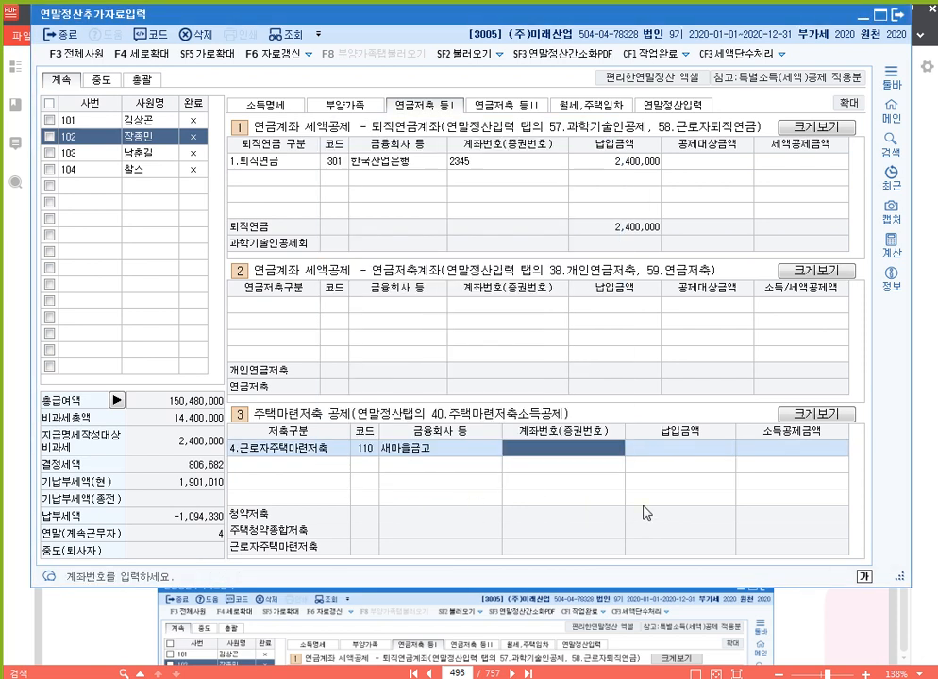
Fill in the account number of the 근로자주택마련저축 entry and set its 납입금액 to 2,400,000
text(5678)
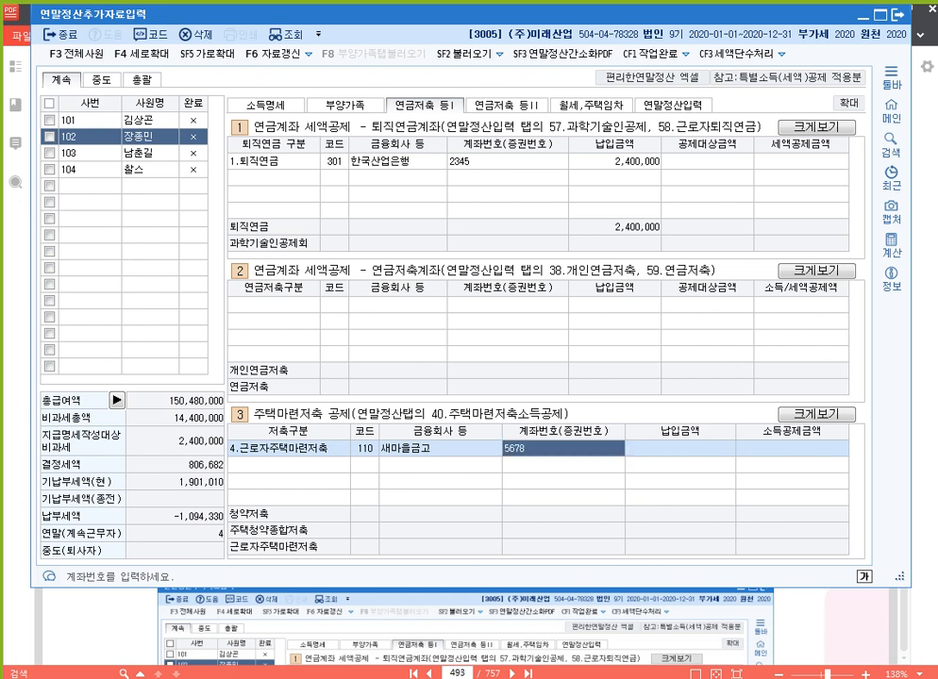
key(Return)
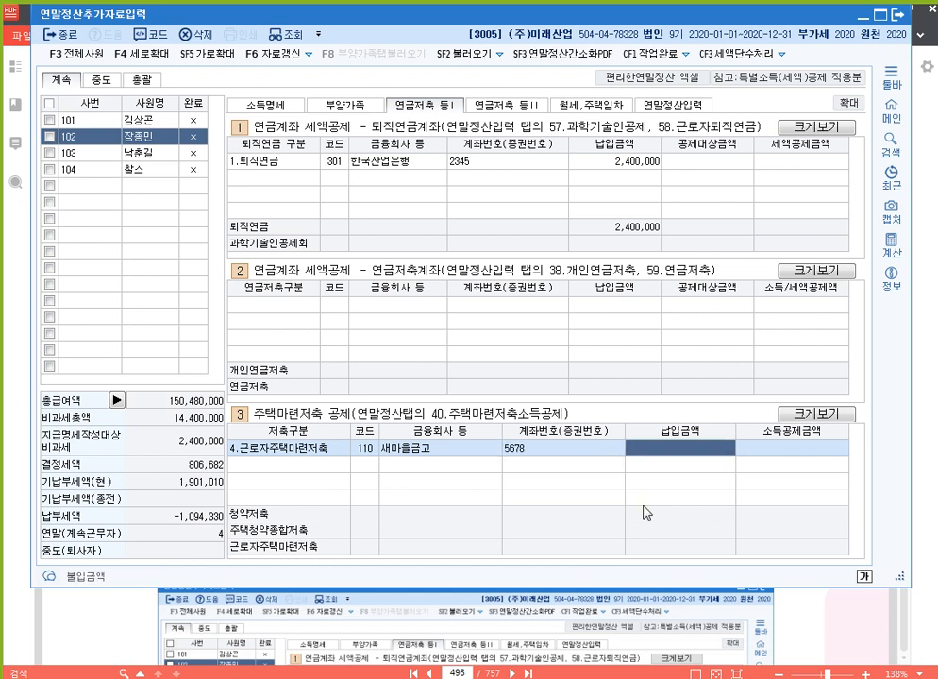
text(2,400,000)
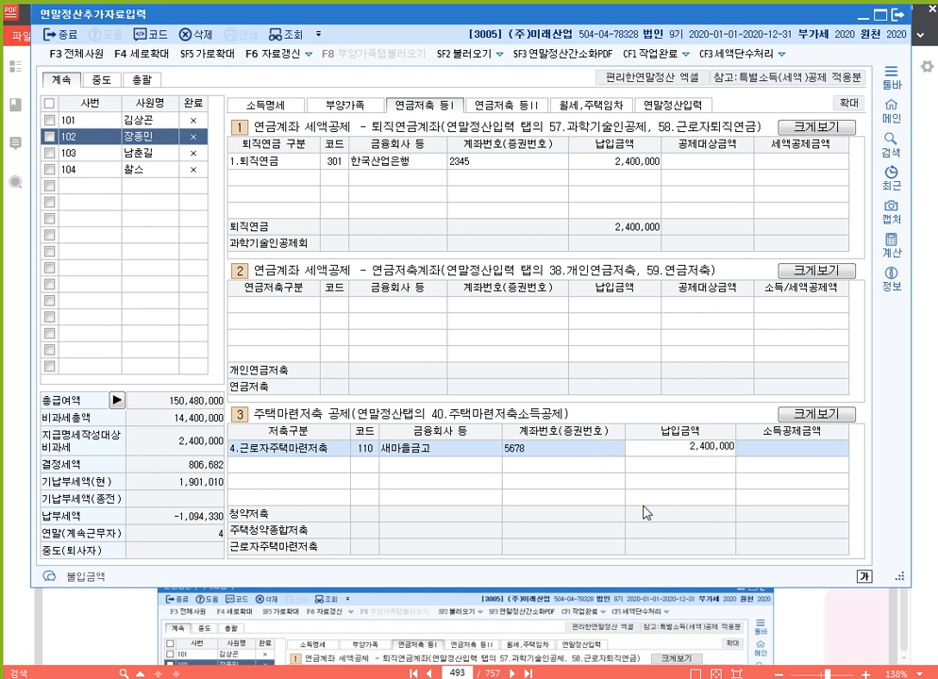
key(Return)
key(Return)
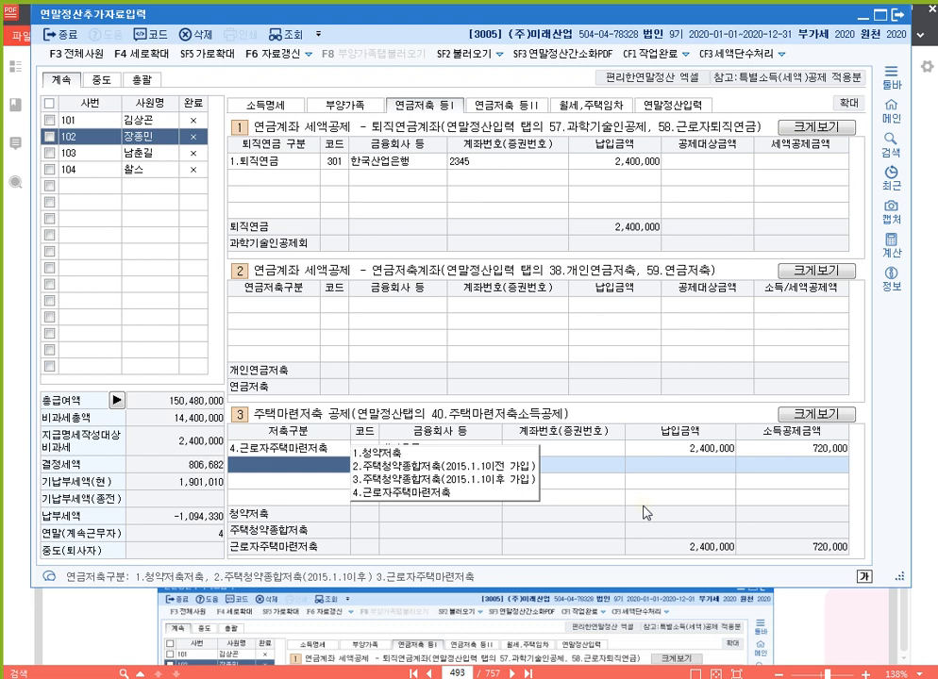
click(548, 449)
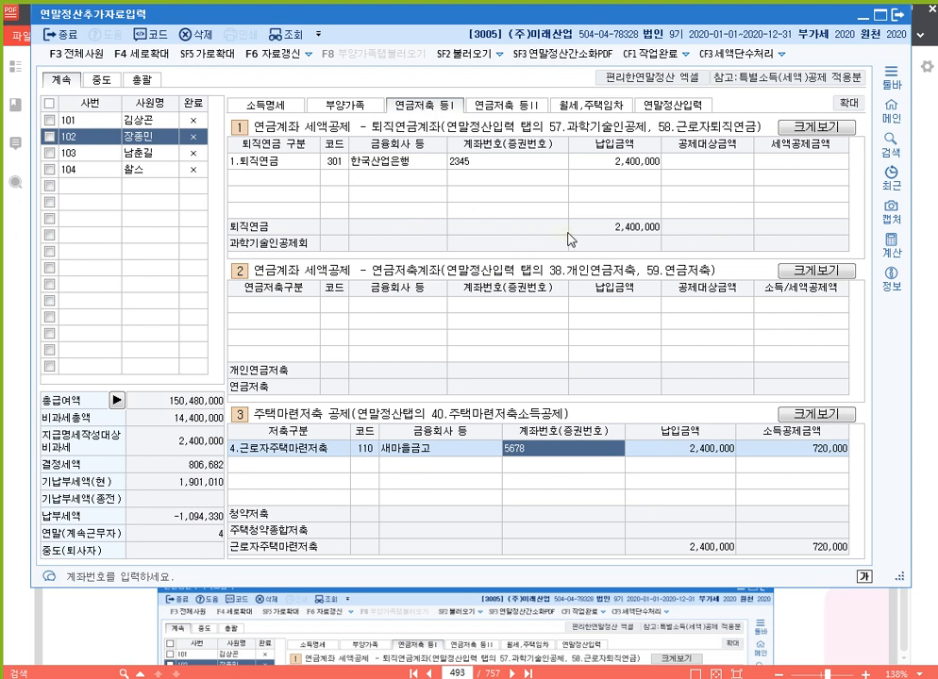
Display the 연말정산입력 form, then return to the PDF and strike through "사업관련 사용액 100만원" in the 신용카드 row
click(693, 106)
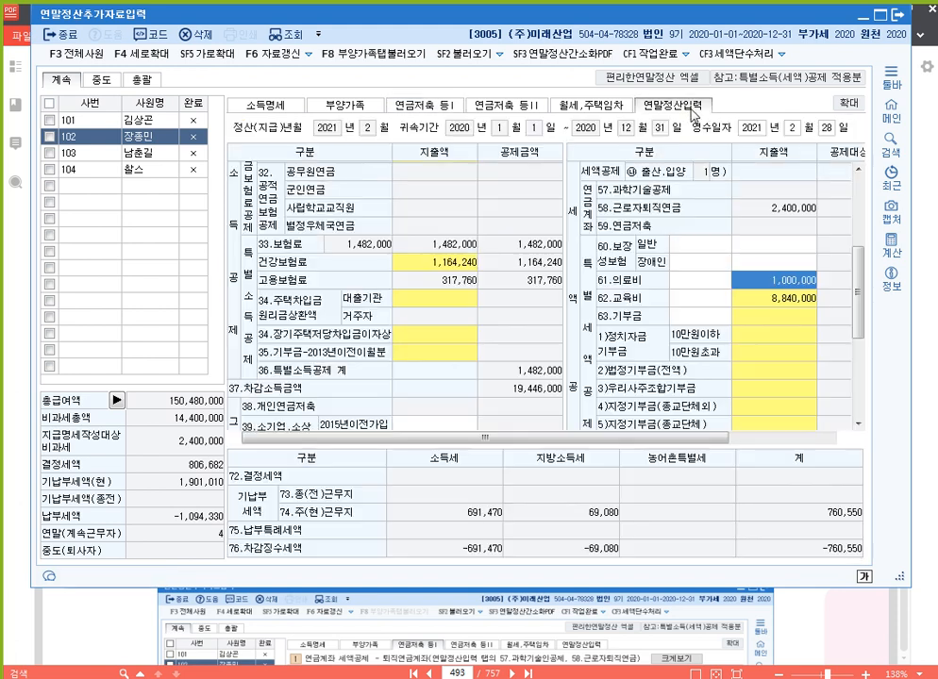
click(842, 635)
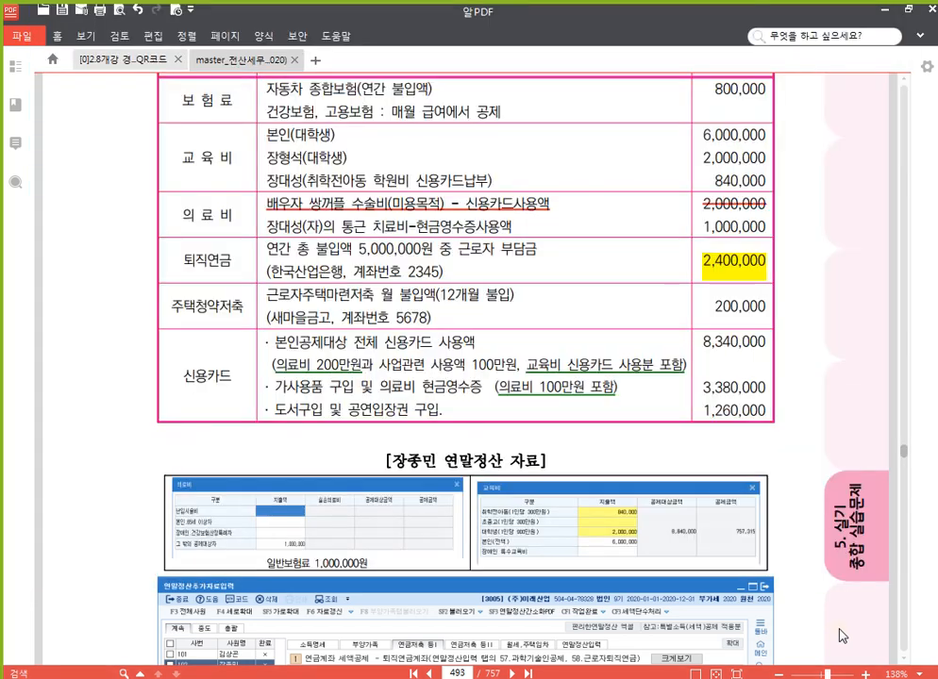
scroll(621, 381, down, 3)
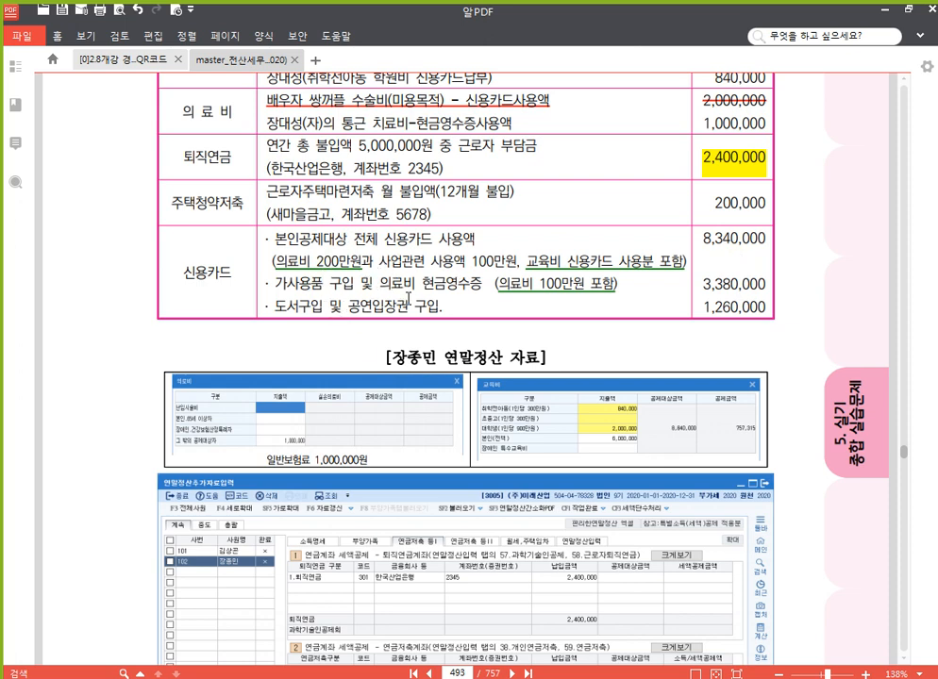
drag(379, 261, 517, 261)
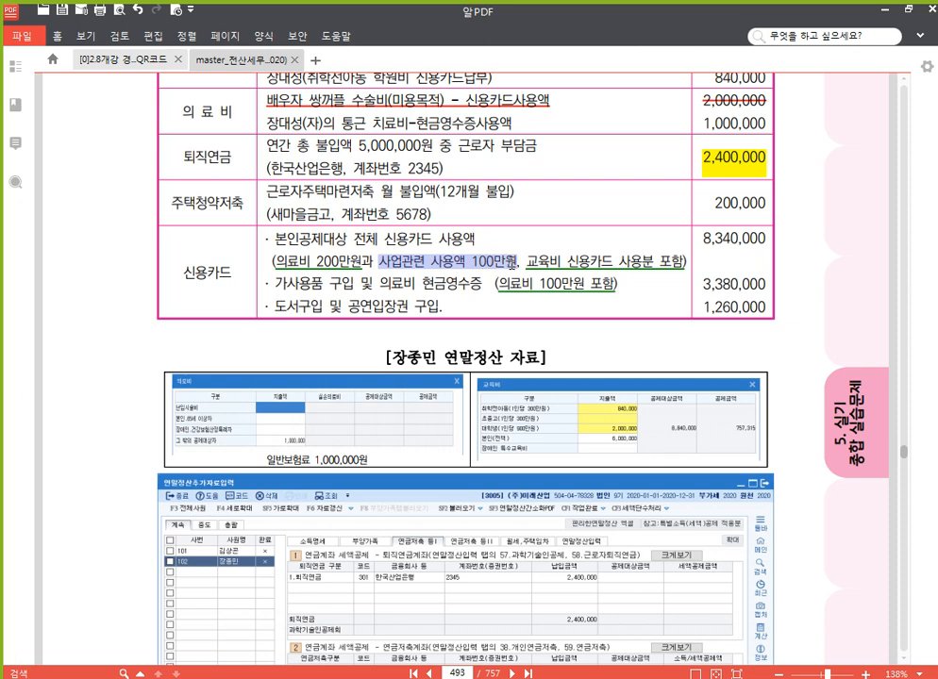
click(569, 239)
click(401, 303)
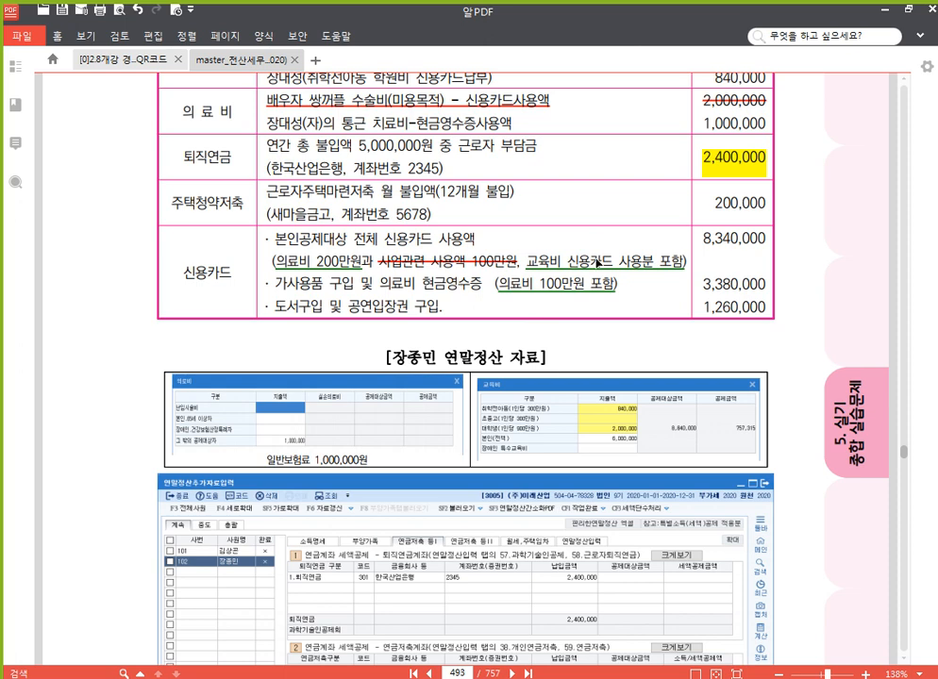
scroll(606, 272, up, 3)
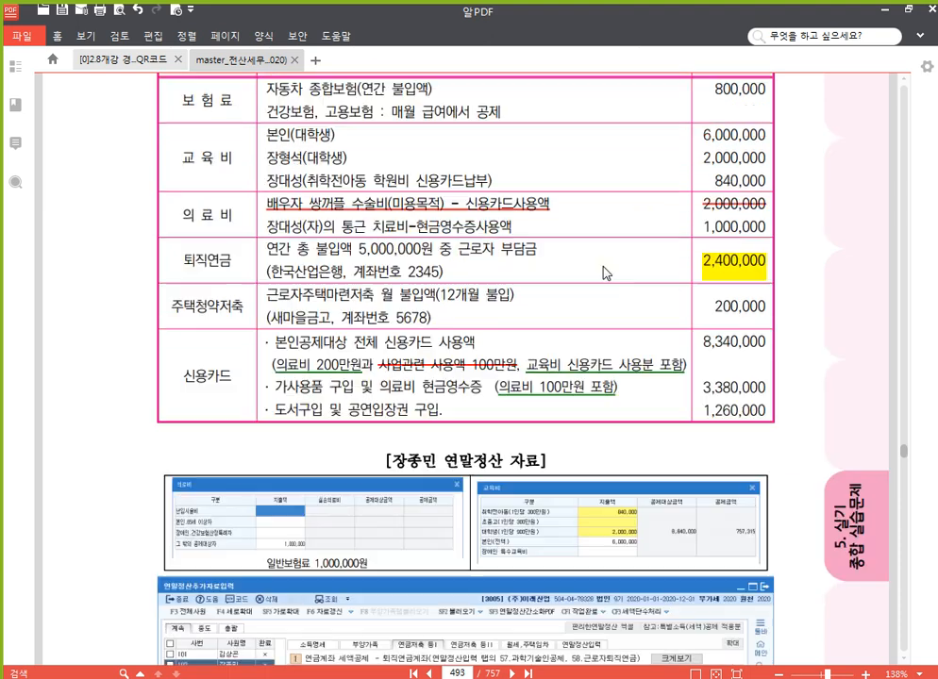
scroll(607, 273, up, 1)
scroll(639, 435, down, 1)
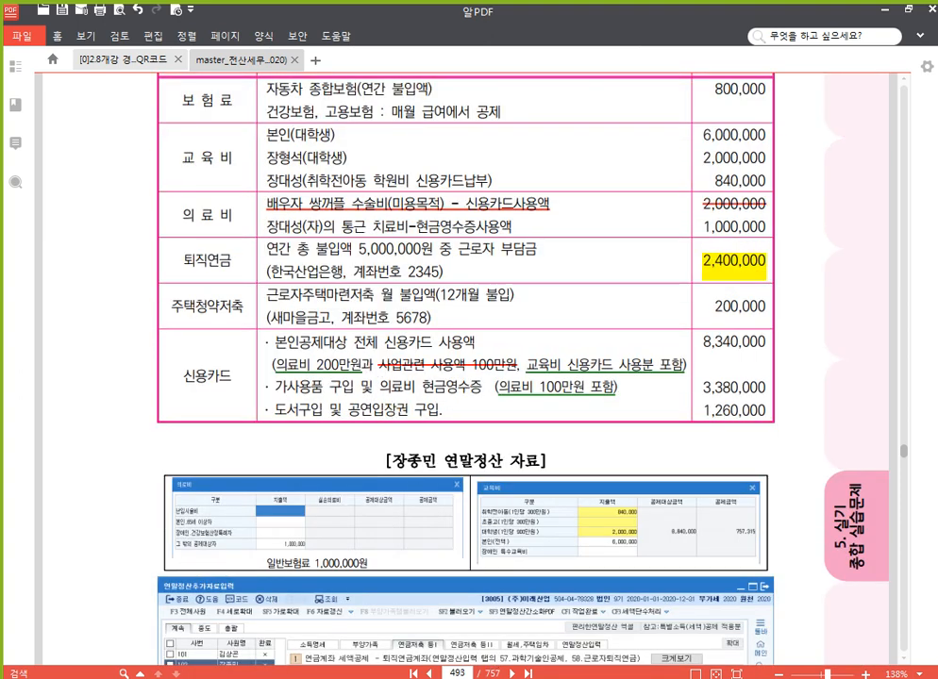
Return to the 연말정산입력 form and open the deduction details for 42.신용카드 등 사용액
click(451, 678)
scroll(479, 225, up, 4)
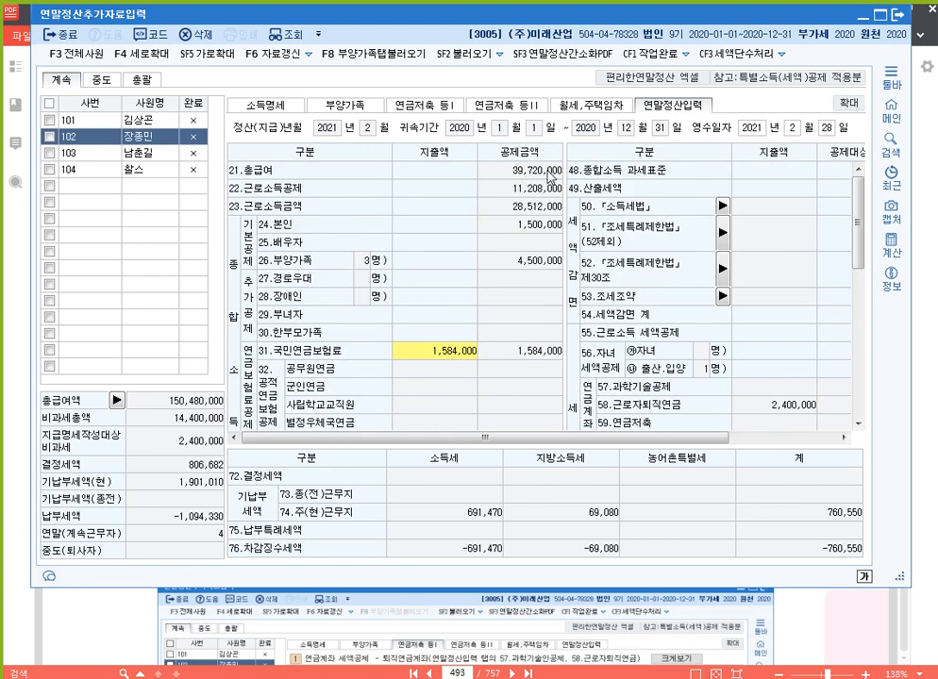
scroll(495, 233, down, 5)
scroll(495, 233, down, 1)
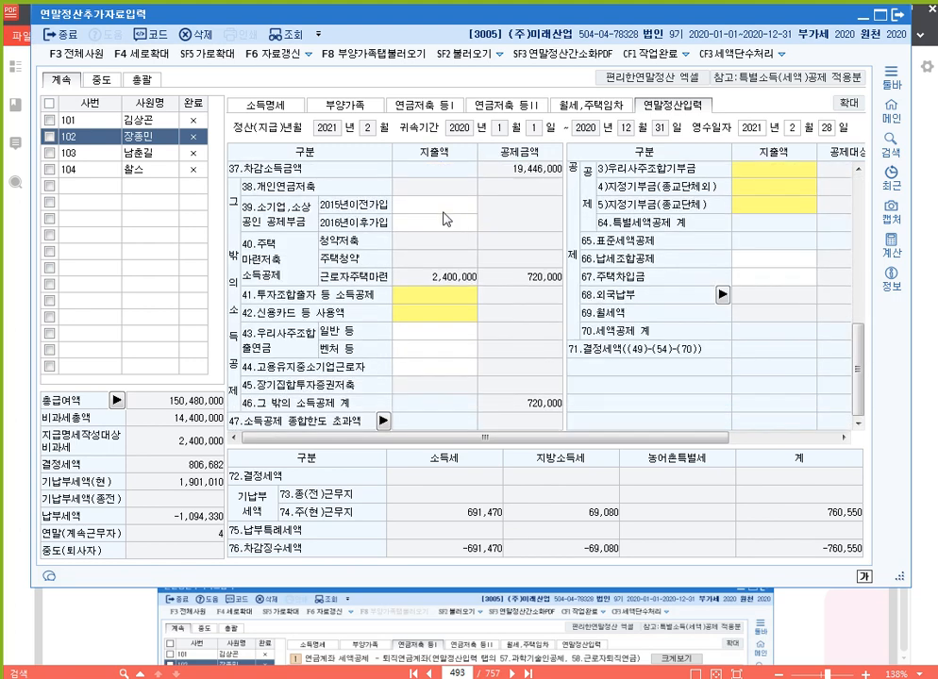
click(429, 318)
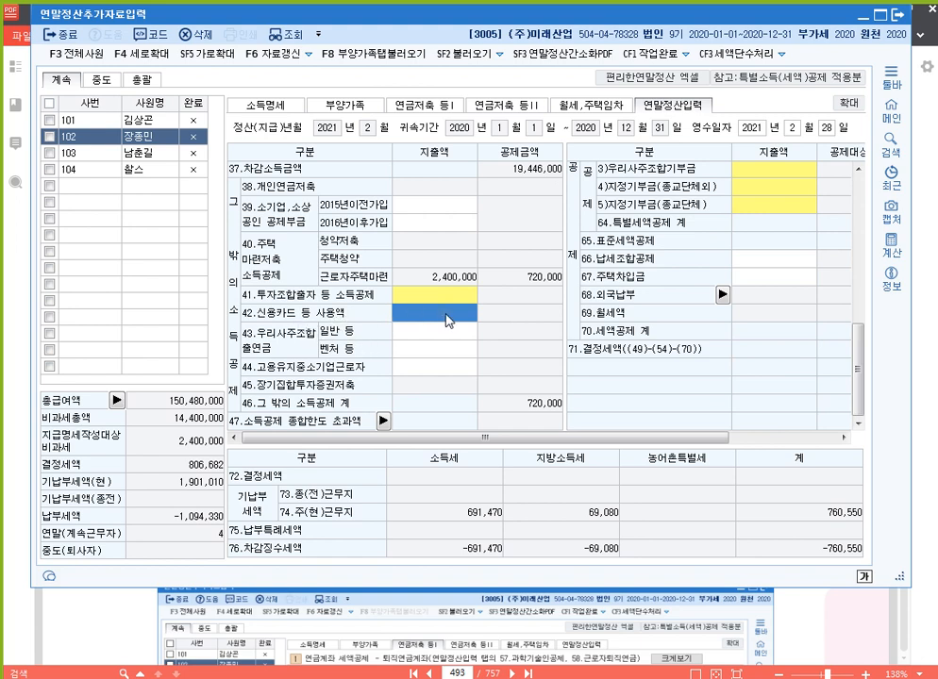
double_click(448, 320)
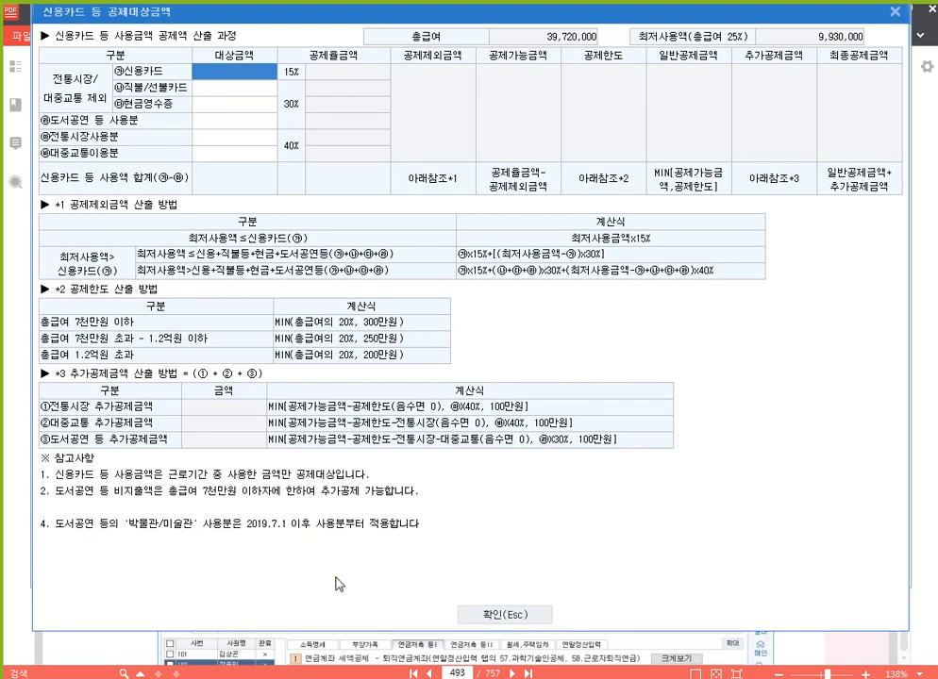
Box reference note 2 about 도서공연 spending and the 총급여 figure in red with the screen pen, and clear the marks
key(F2)
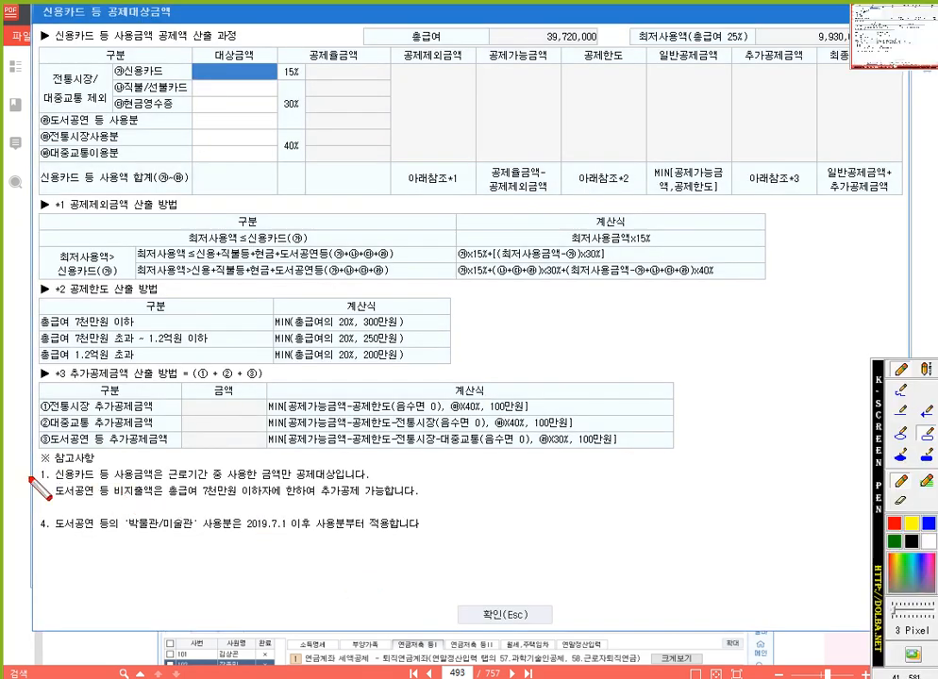
mouse_move(35, 481)
mouse_down()
mouse_move(240, 507)
mouse_move(431, 501)
mouse_up()
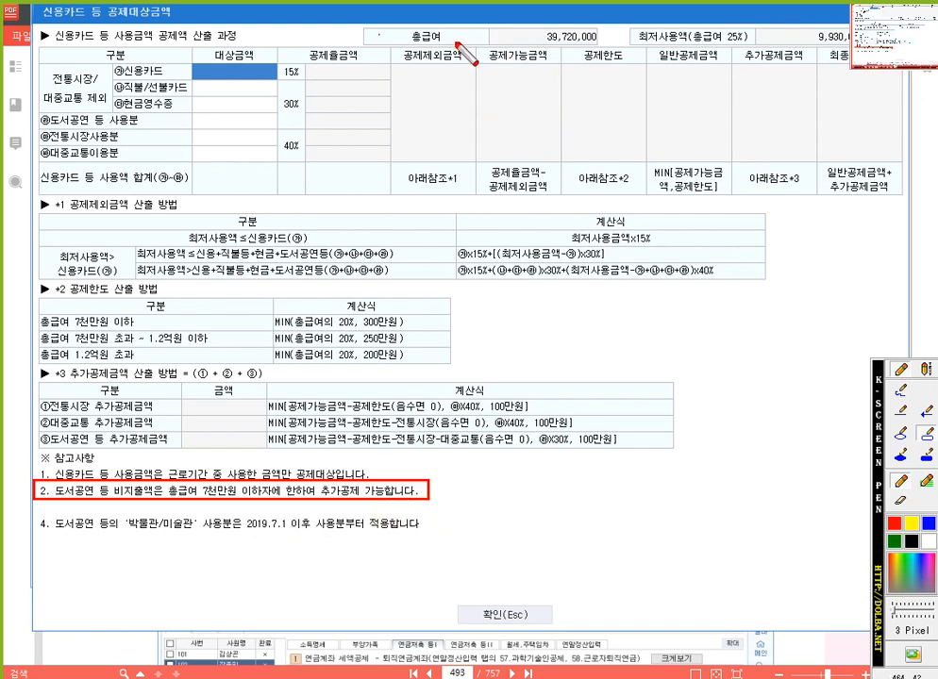
mouse_move(357, 19)
mouse_down()
mouse_move(445, 43)
mouse_move(606, 46)
mouse_up()
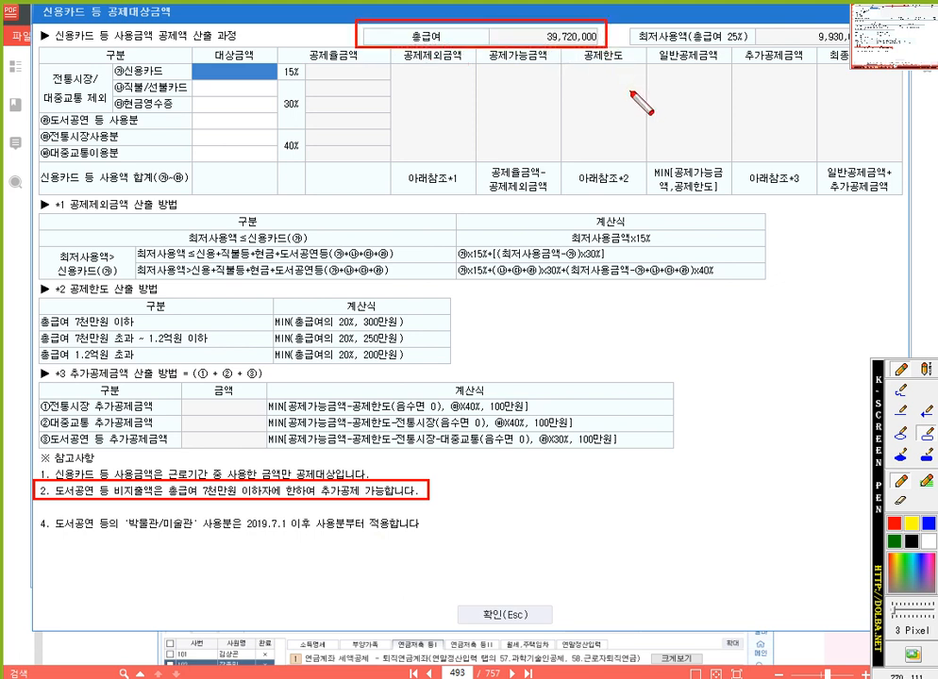
click(583, 75)
key(Escape)
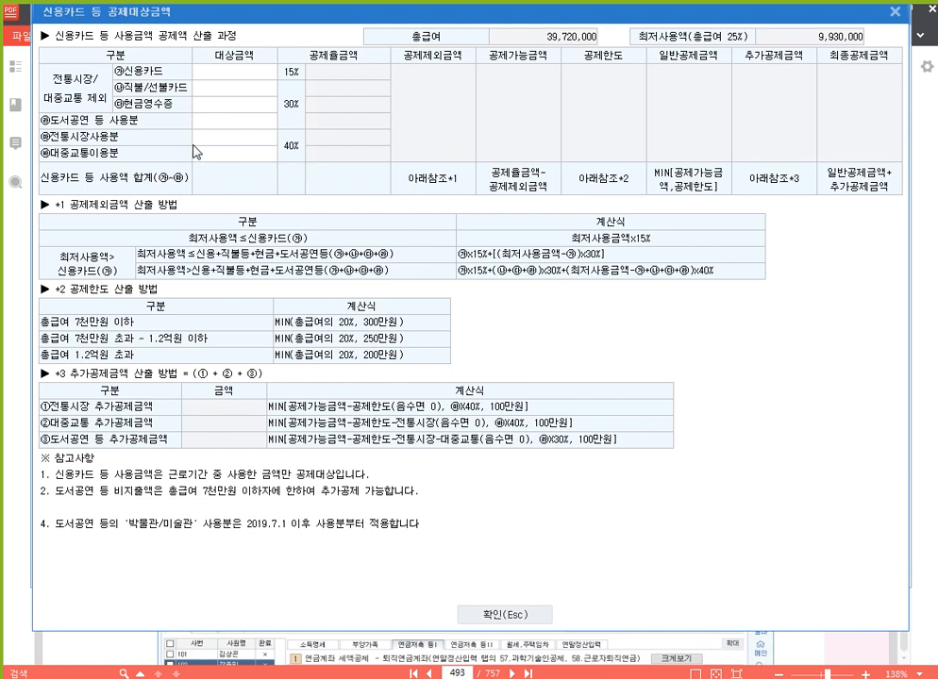
Set the 신용카드 대상금액 to 7,340,000 in the credit card deduction details
click(247, 74)
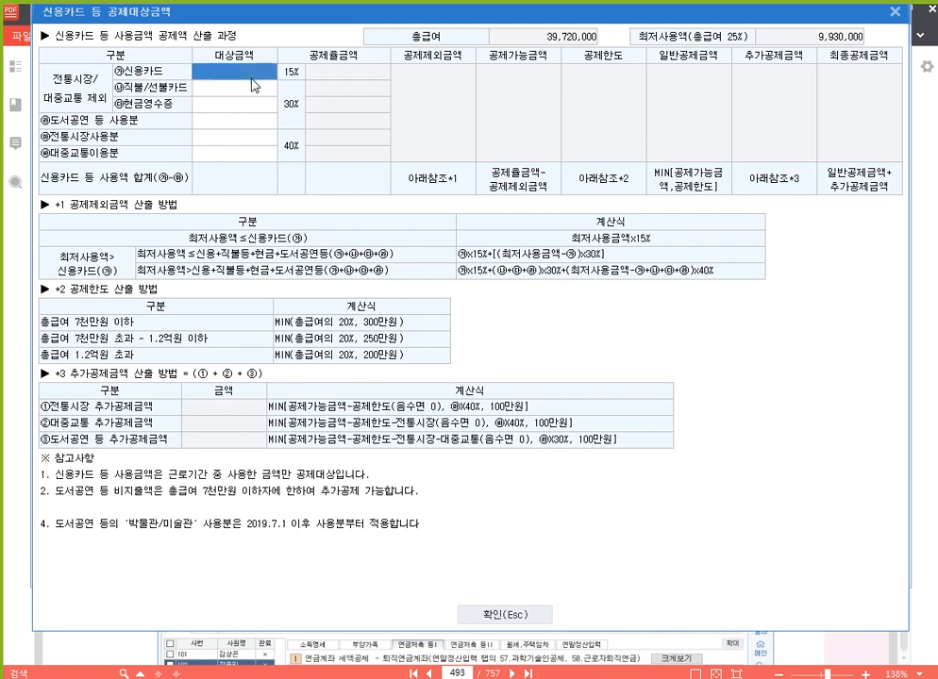
text(7340000)
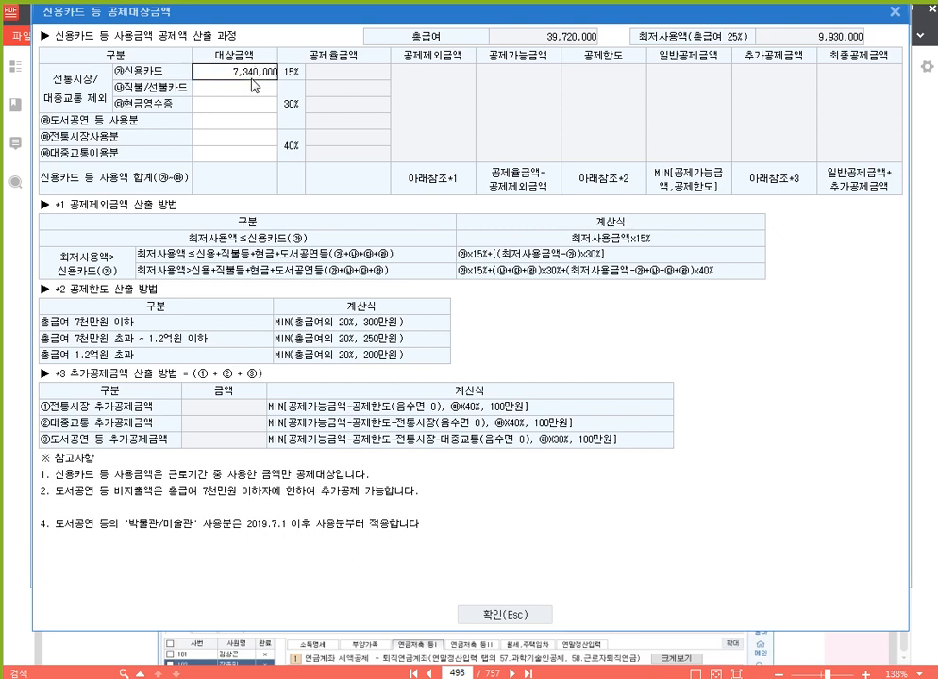
click(252, 82)
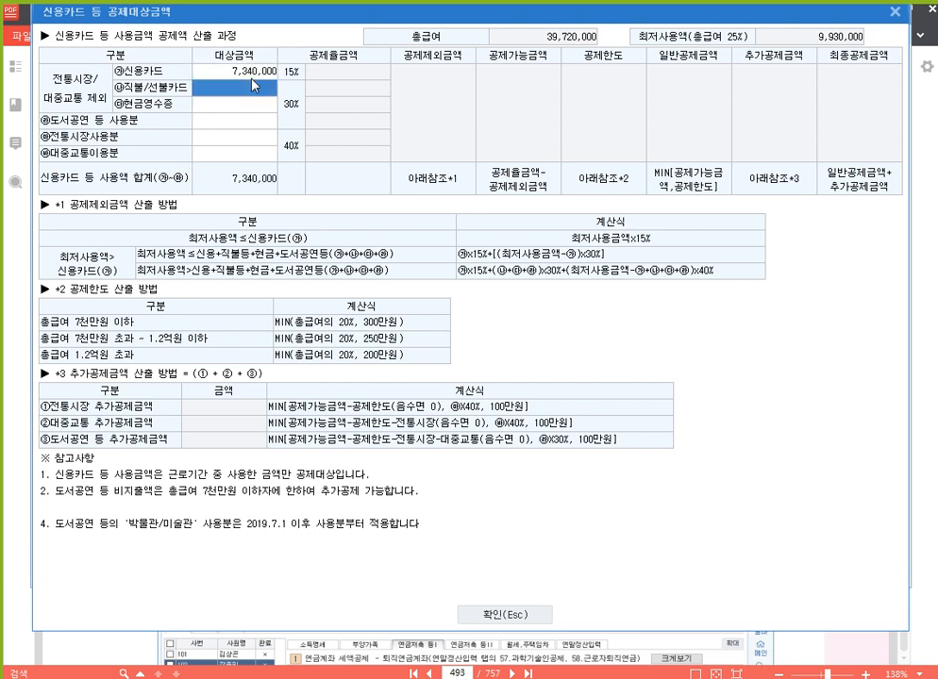
Set 현금영수증 to 3,380,000 and 도서공연 등 사용분 to 1,260,000 in the credit card deduction details, and confirm the entries
key(Return)
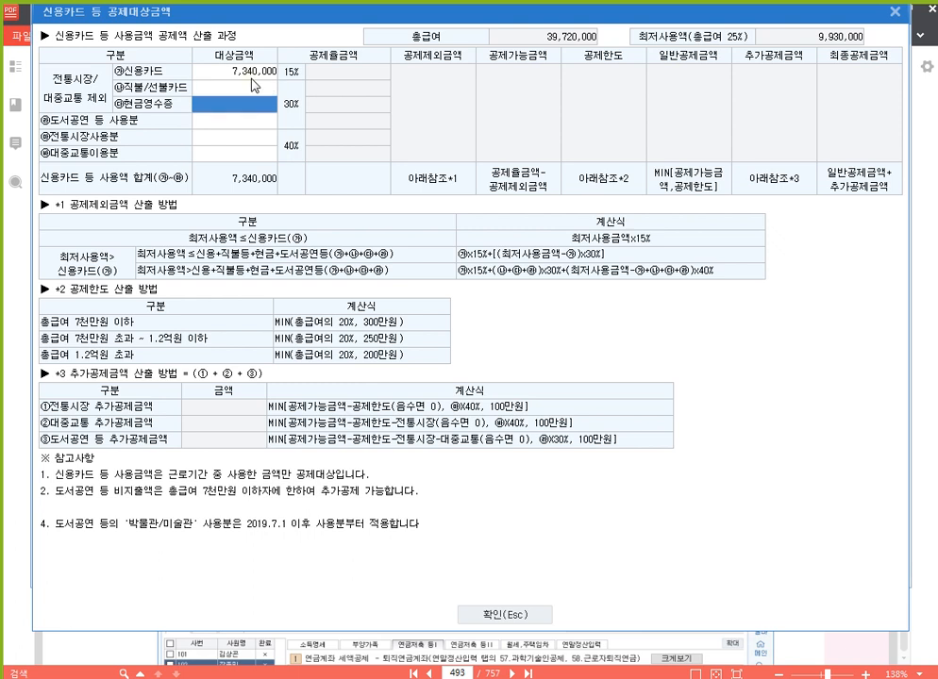
text(3,3)
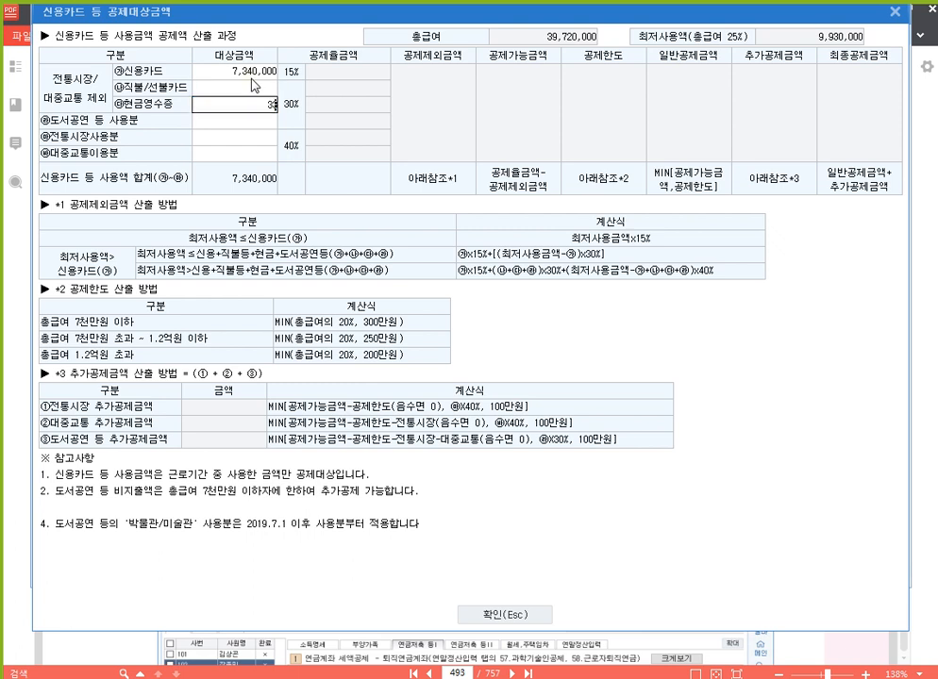
text(80,000)
key(Return)
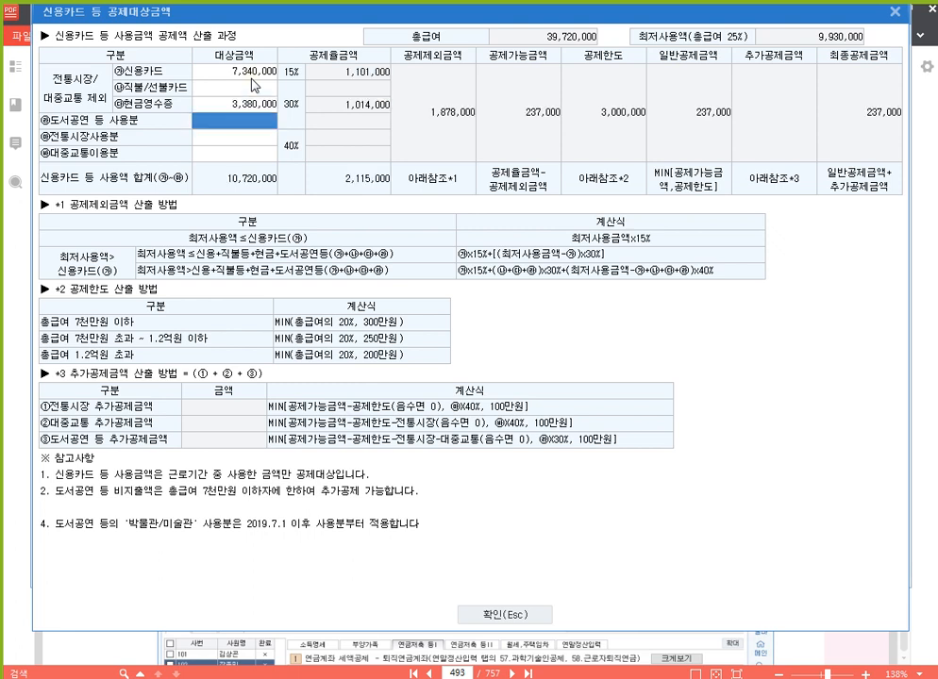
text(1260000)
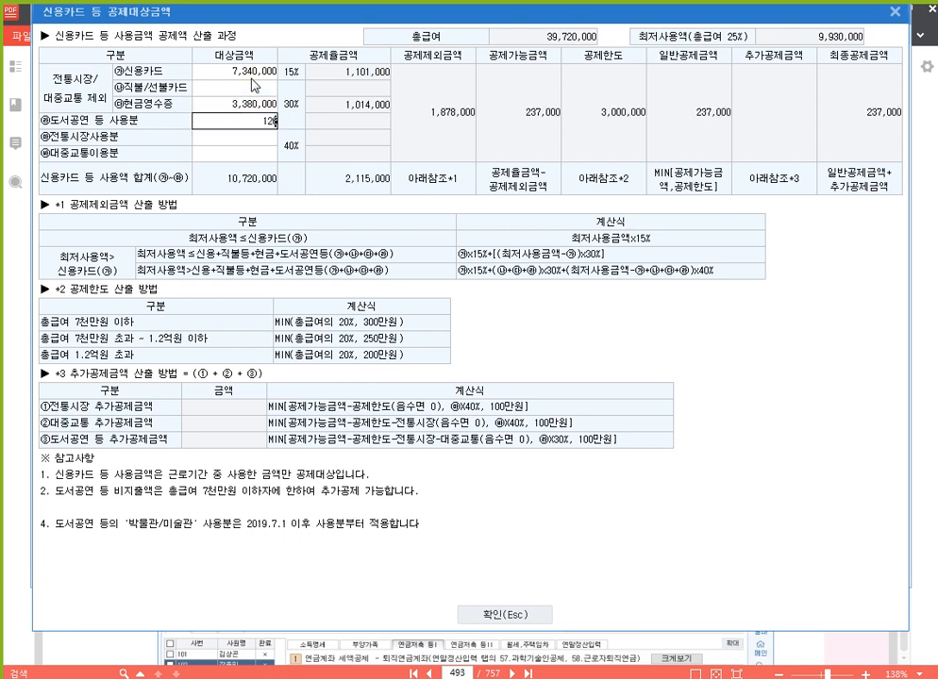
key(Return)
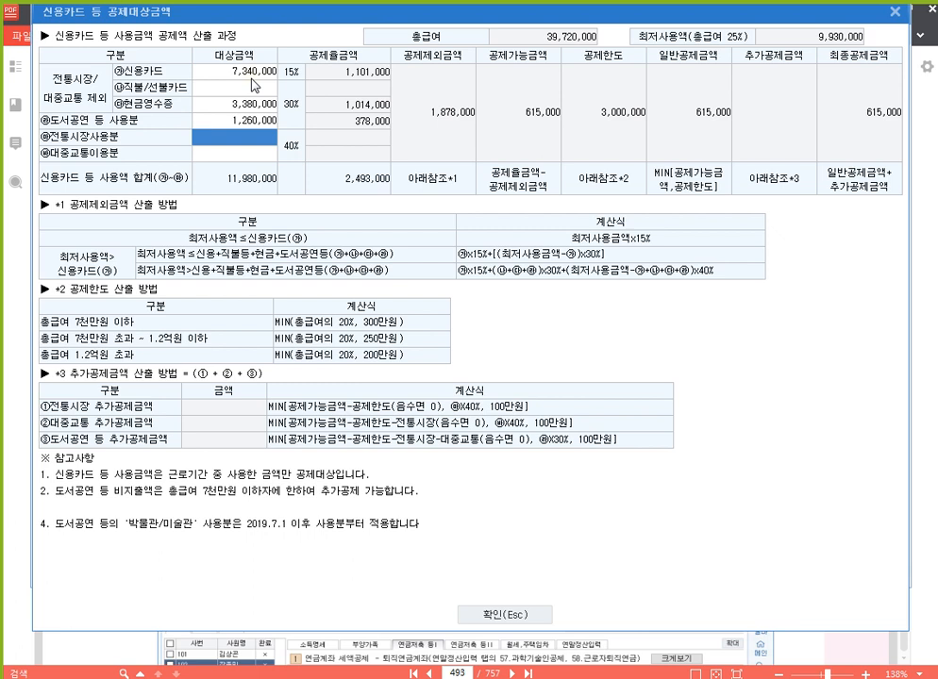
click(253, 75)
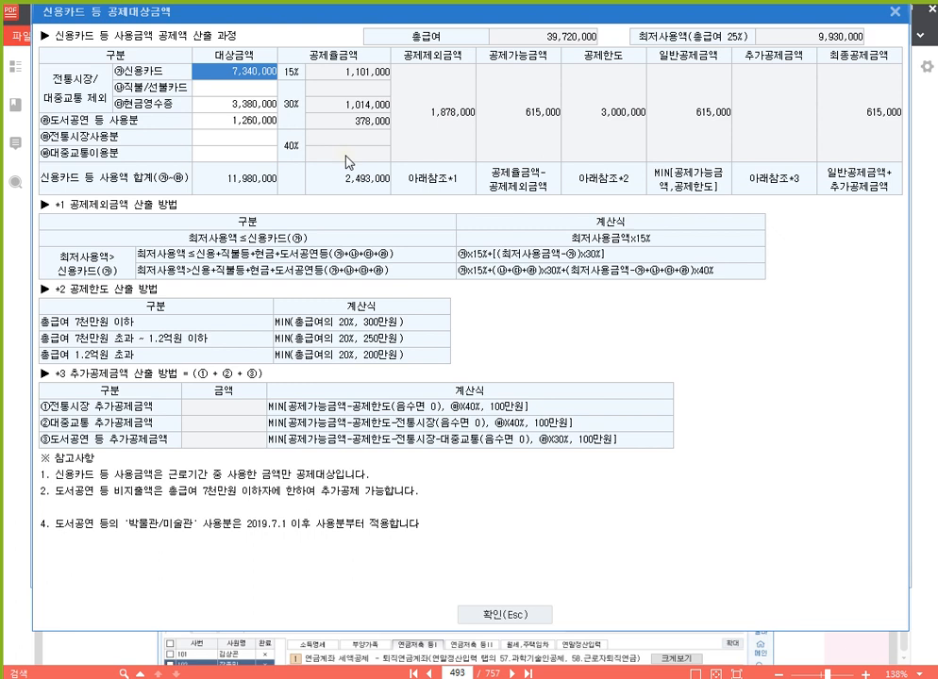
click(519, 613)
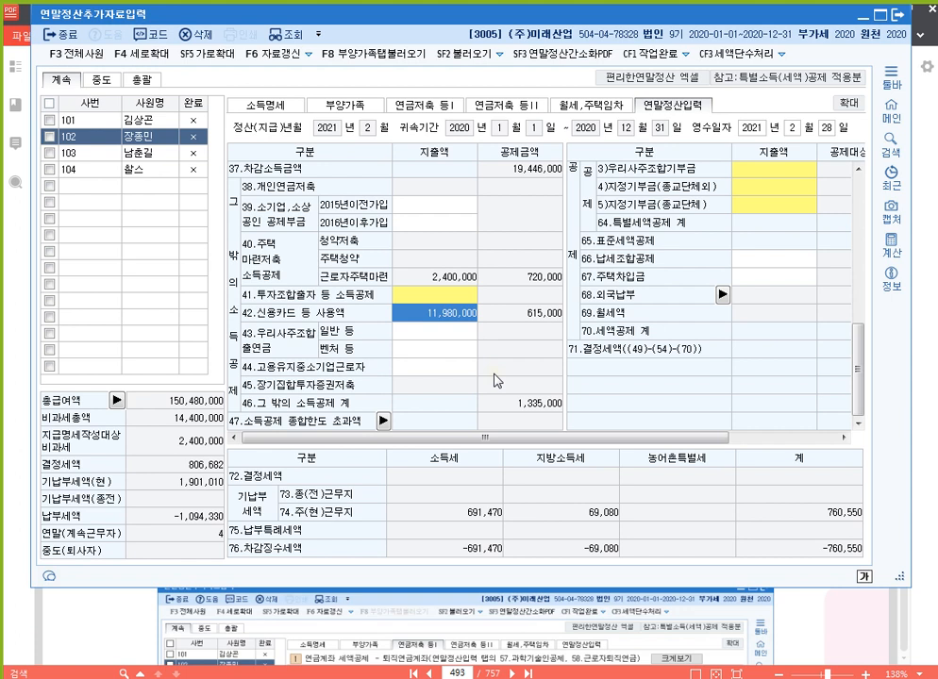
click(458, 354)
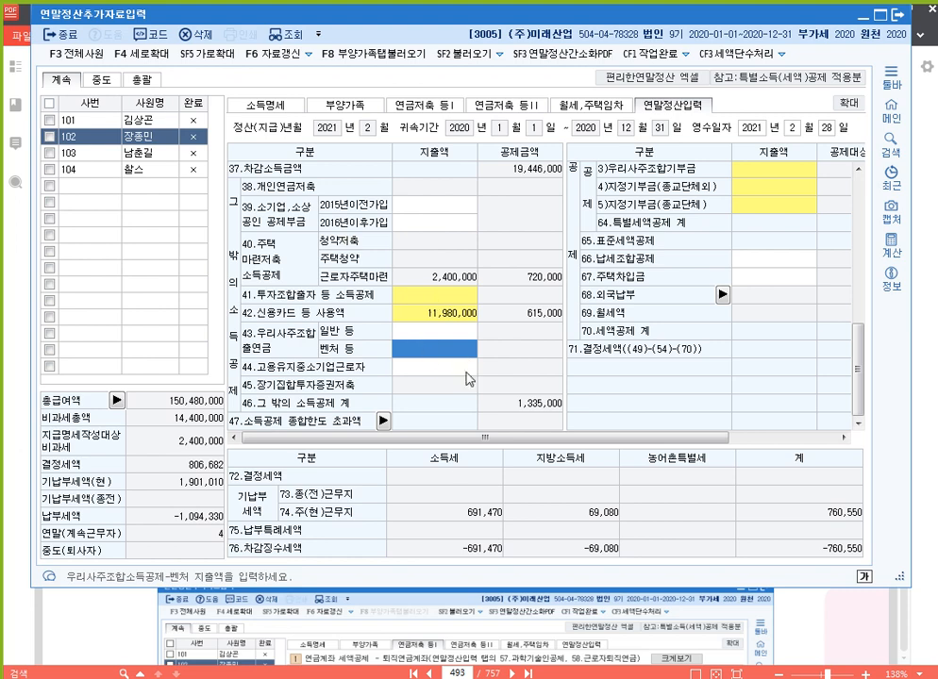
Select employee 103 and bring up the exercise [3] expense table on page 495 of the PDF
click(96, 151)
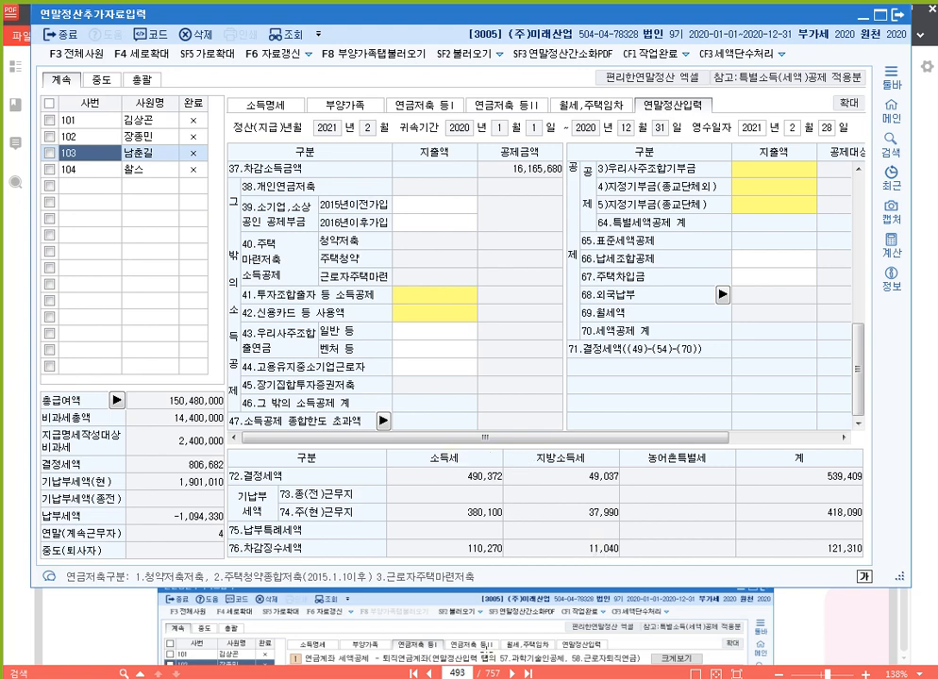
key(alt+Tab)
scroll(503, 367, down, 10)
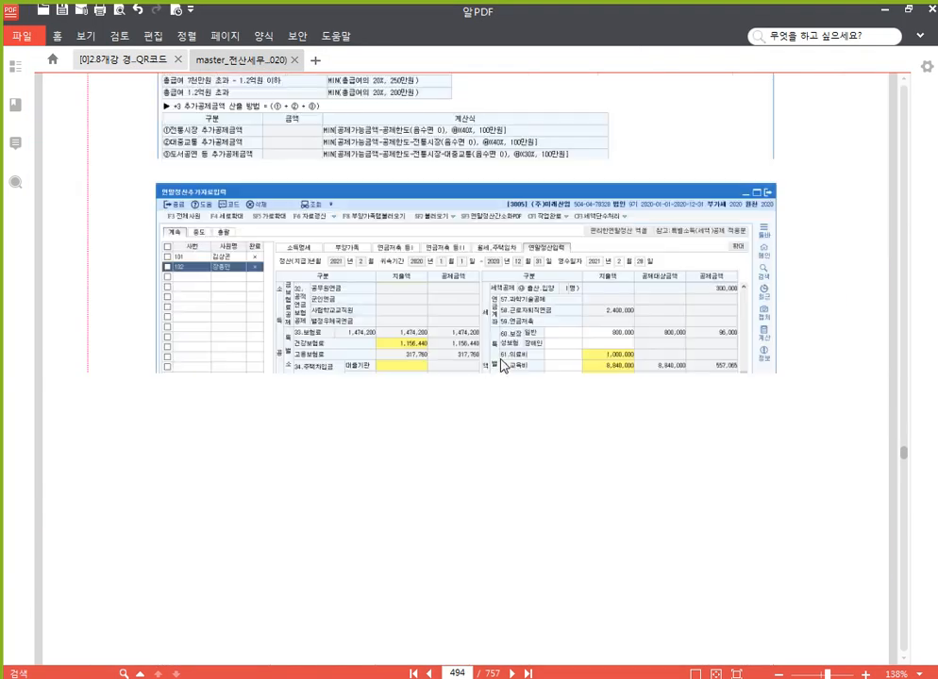
scroll(546, 366, down, 5)
scroll(548, 345, up, 5)
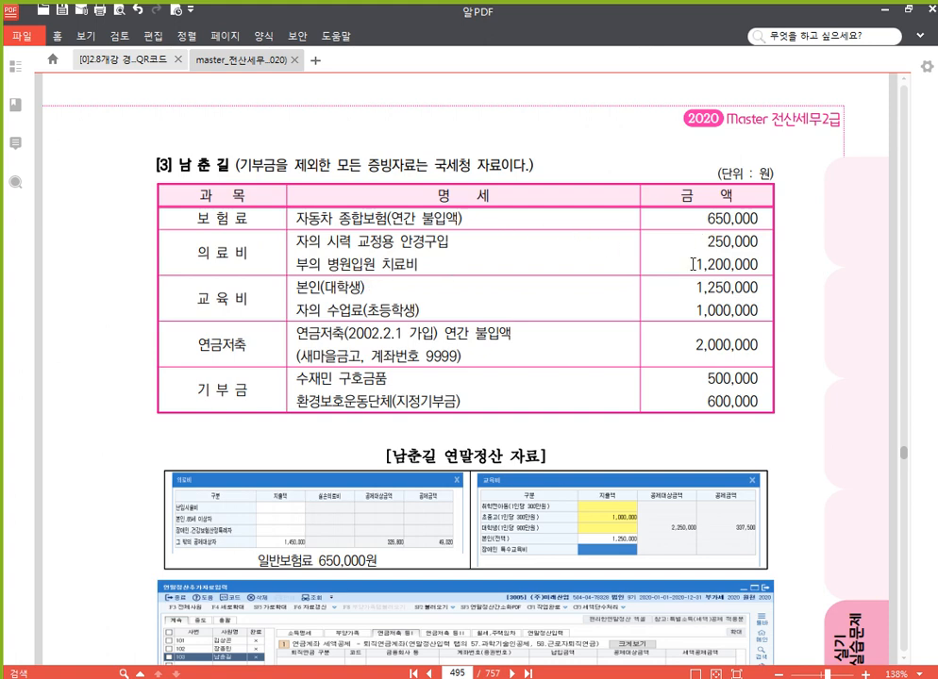
Return to the tax program and examine employee 103's 부양가족 entries, basic deduction types and relationship codes, ending on the 연말정산입력 form
key(alt+Tab)
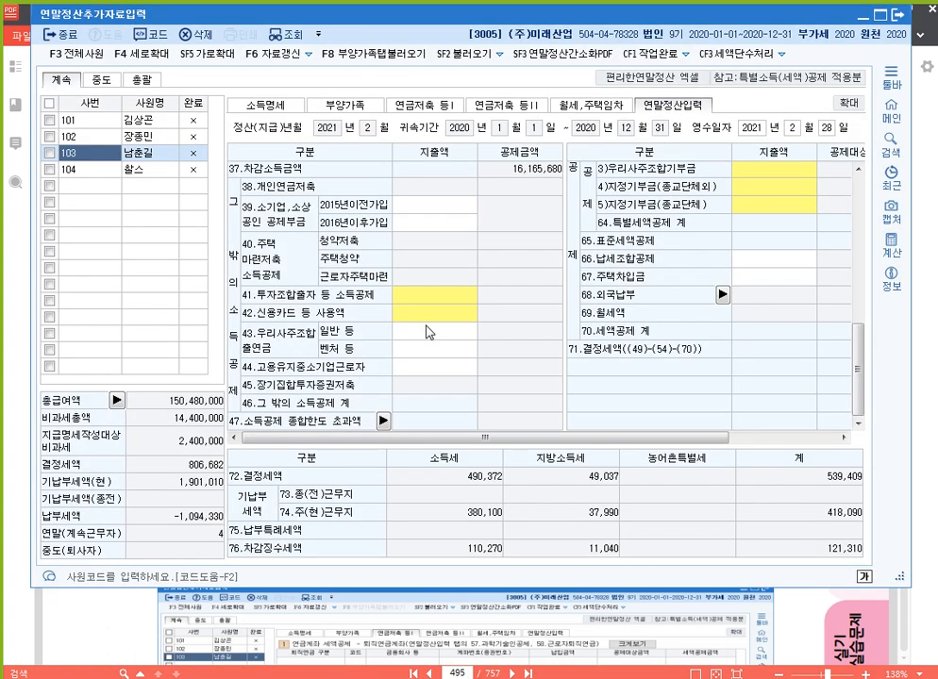
click(357, 106)
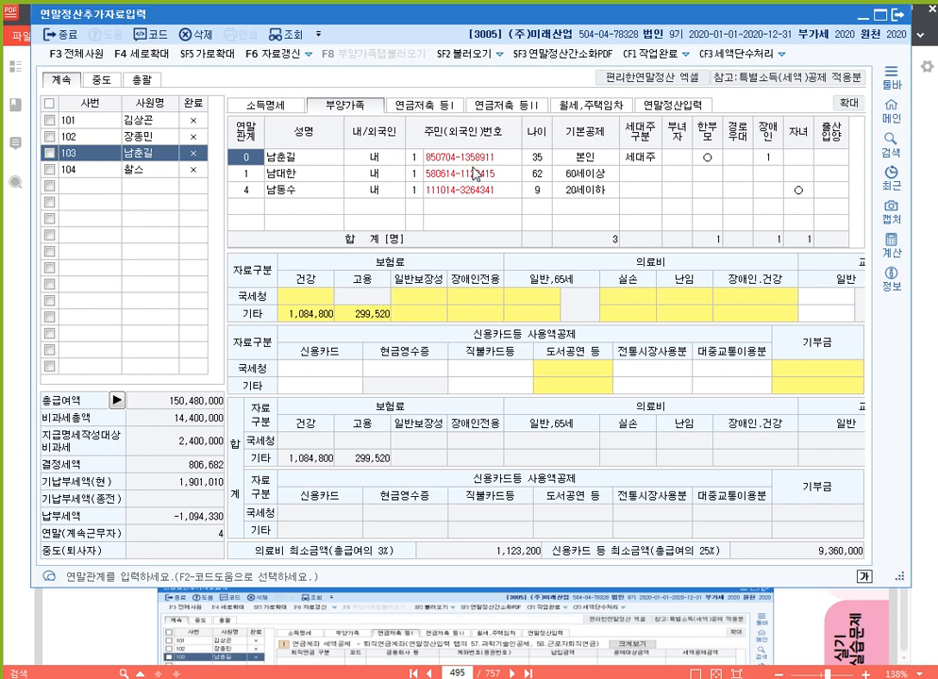
click(556, 174)
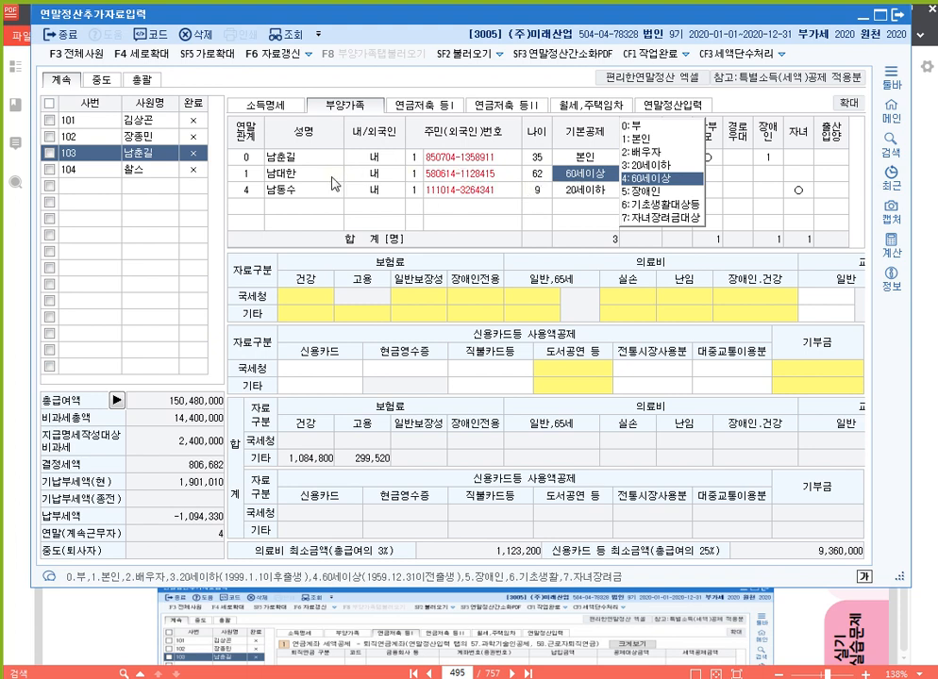
click(264, 206)
key(F2)
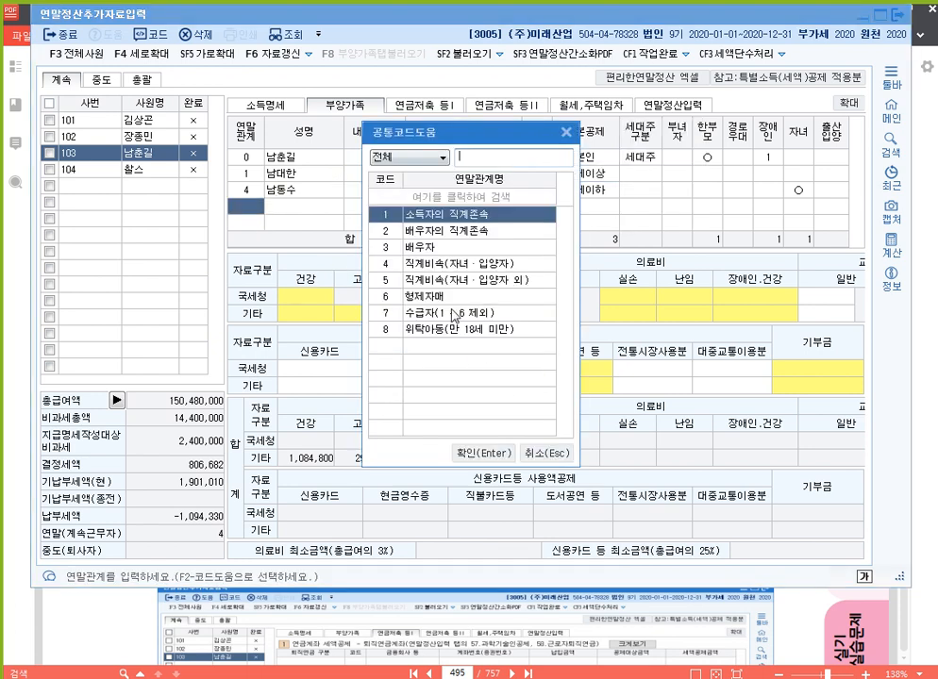
click(547, 453)
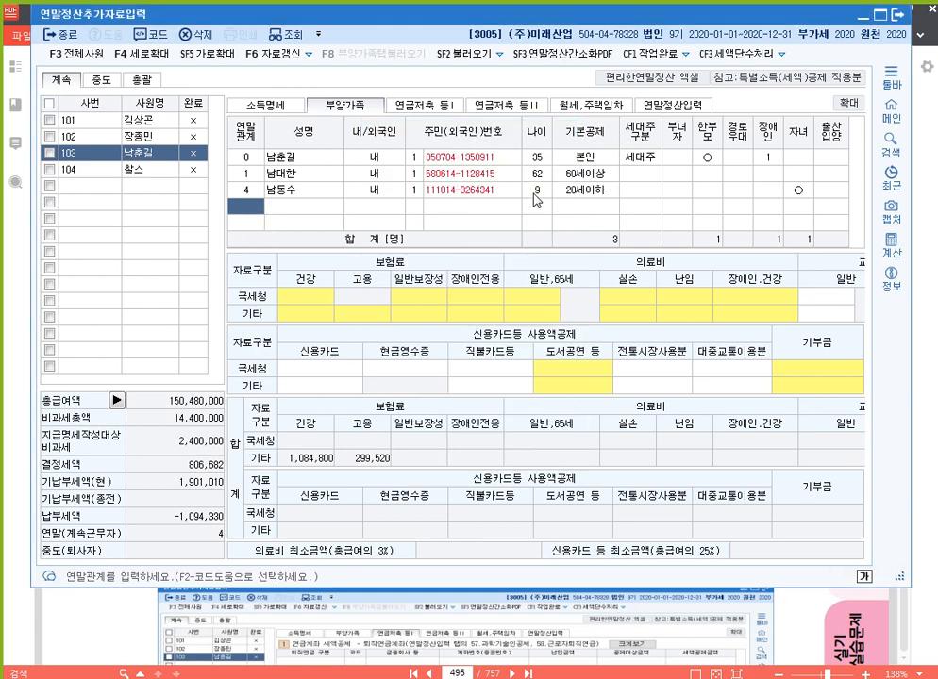
click(677, 107)
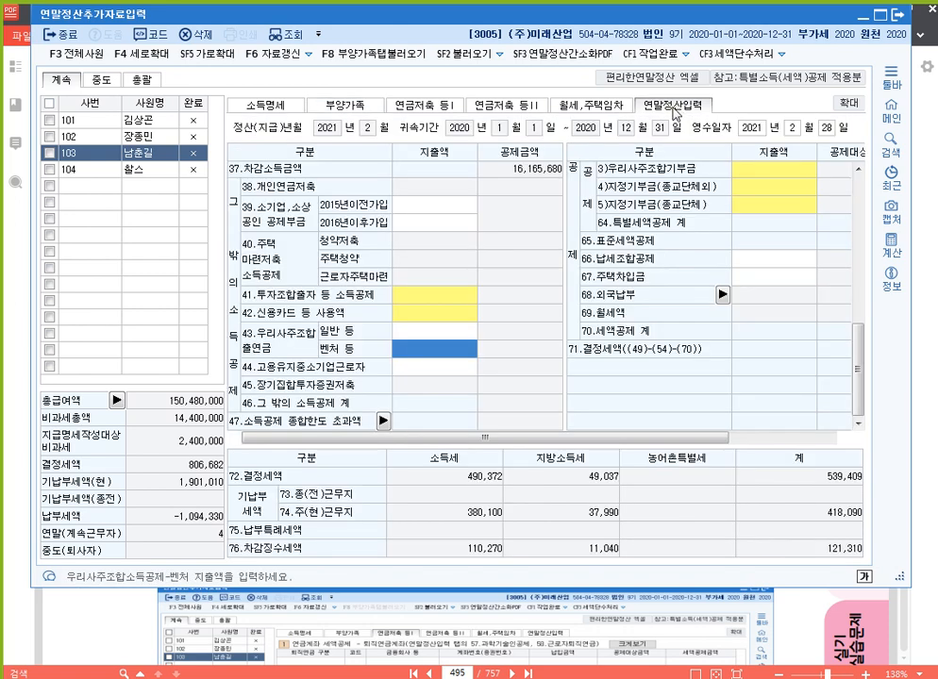
Switch to the PDF and review the 교육비 and 기부금 items of exercise [3]
key(alt+Tab)
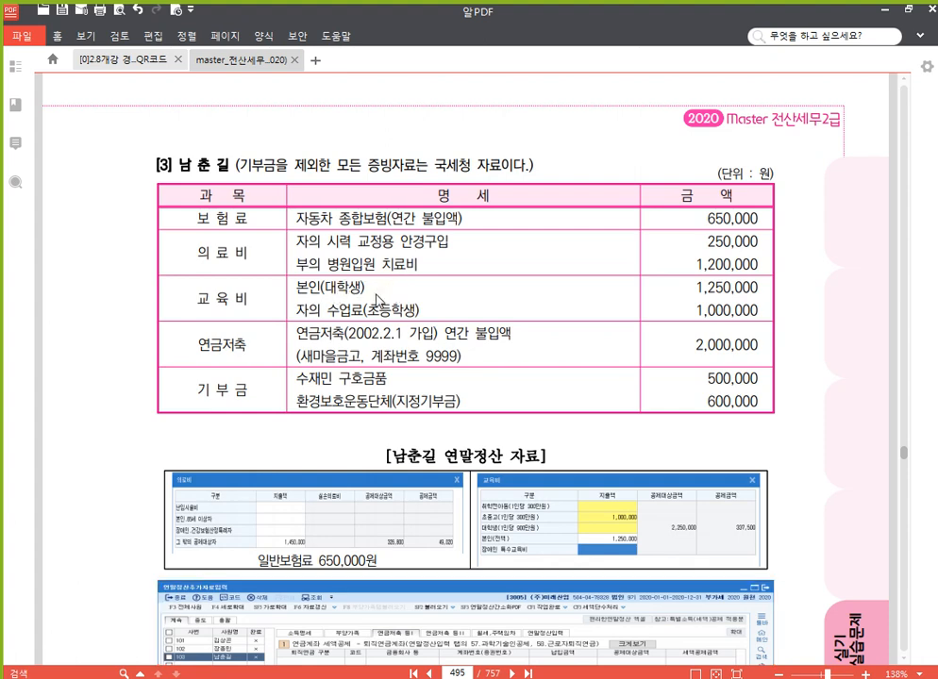
drag(390, 309, 403, 318)
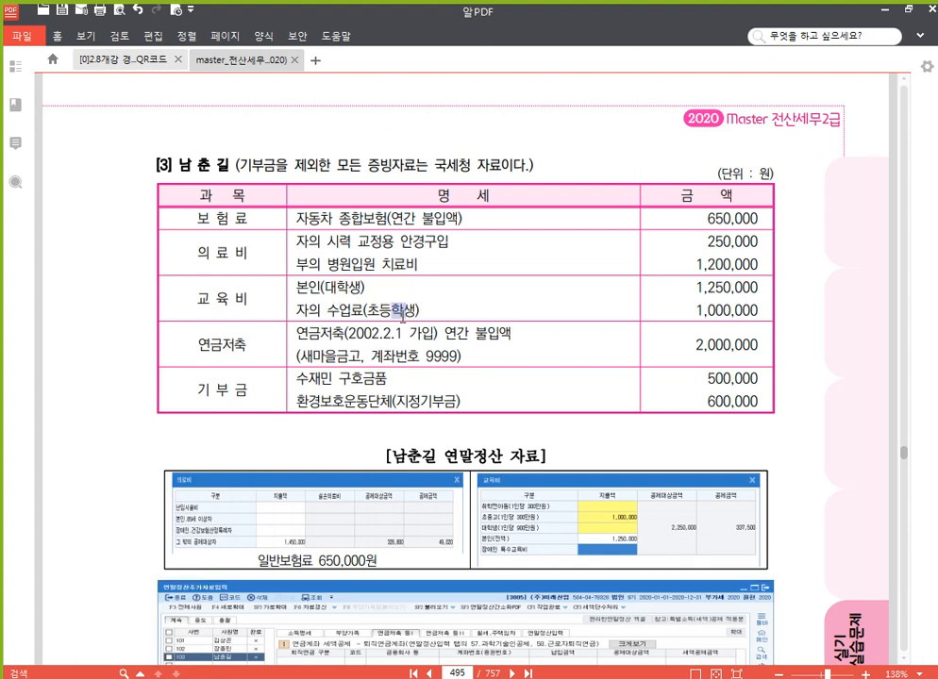
click(500, 317)
drag(362, 378, 375, 401)
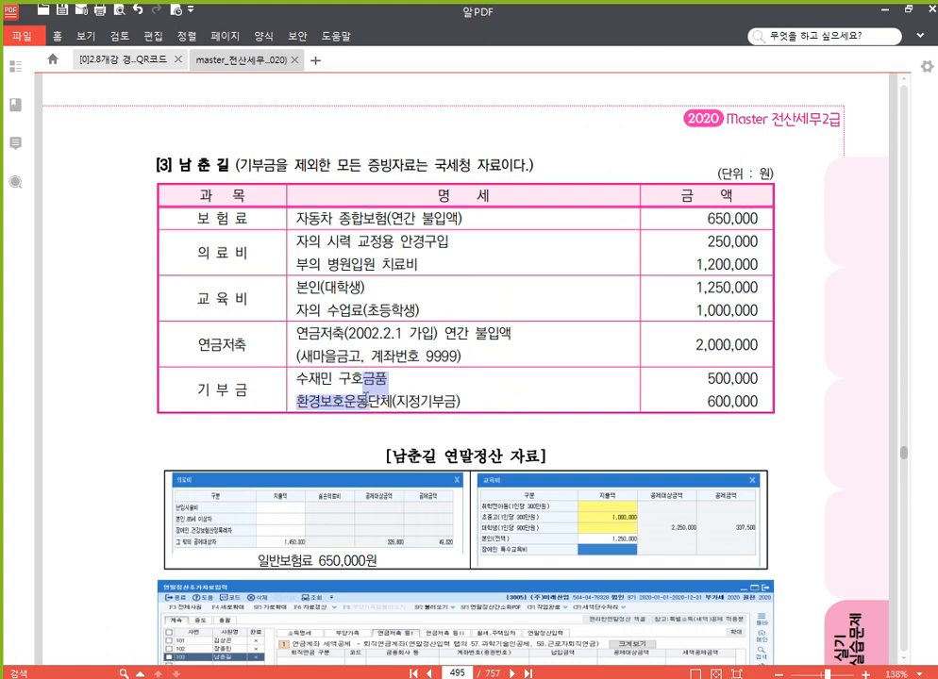
click(420, 415)
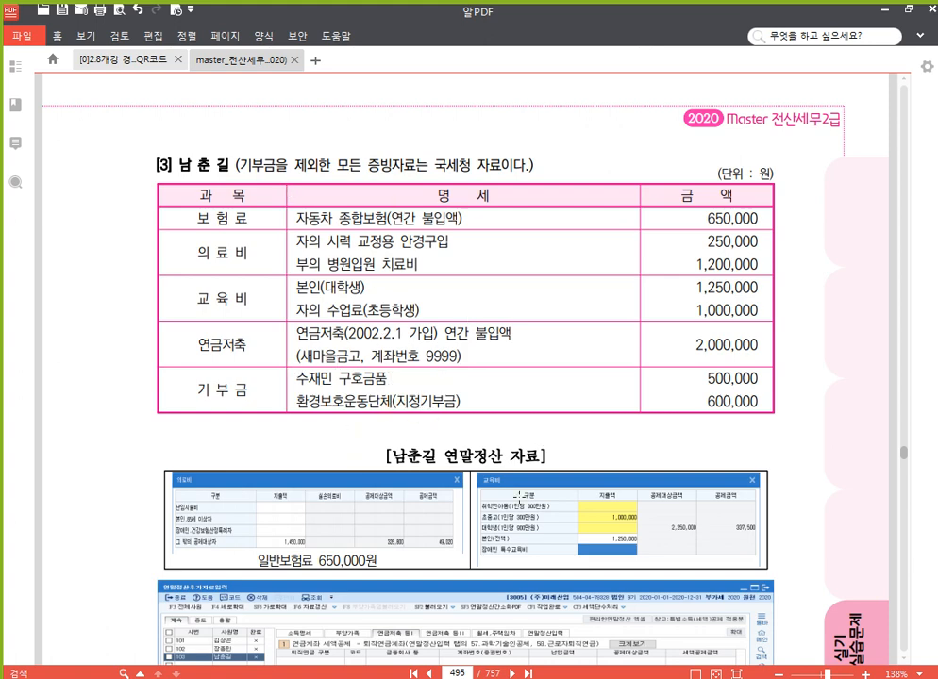
Return to the 연말정산입력 form and set the 일반 지출액 of 60.보장성보험 to 650,000 for employee 103
click(459, 675)
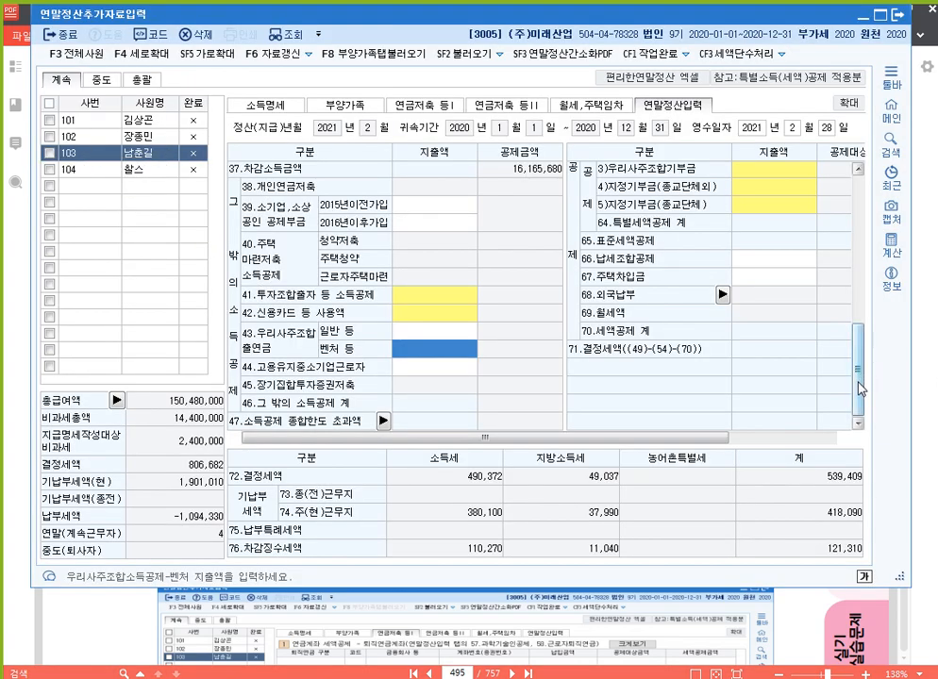
scroll(666, 297, up, 5)
scroll(843, 261, down, 5)
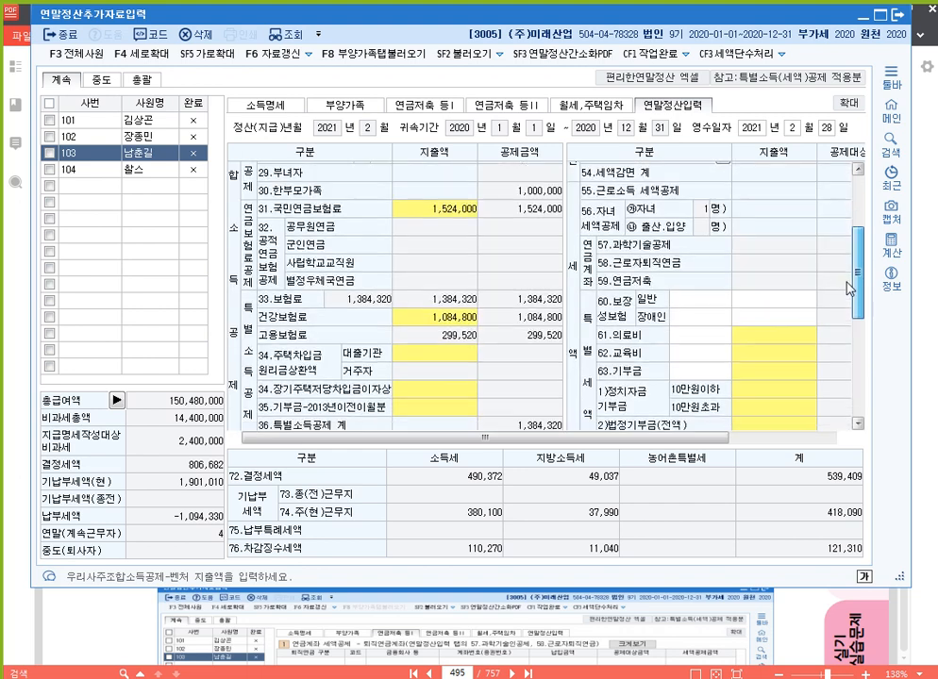
click(786, 251)
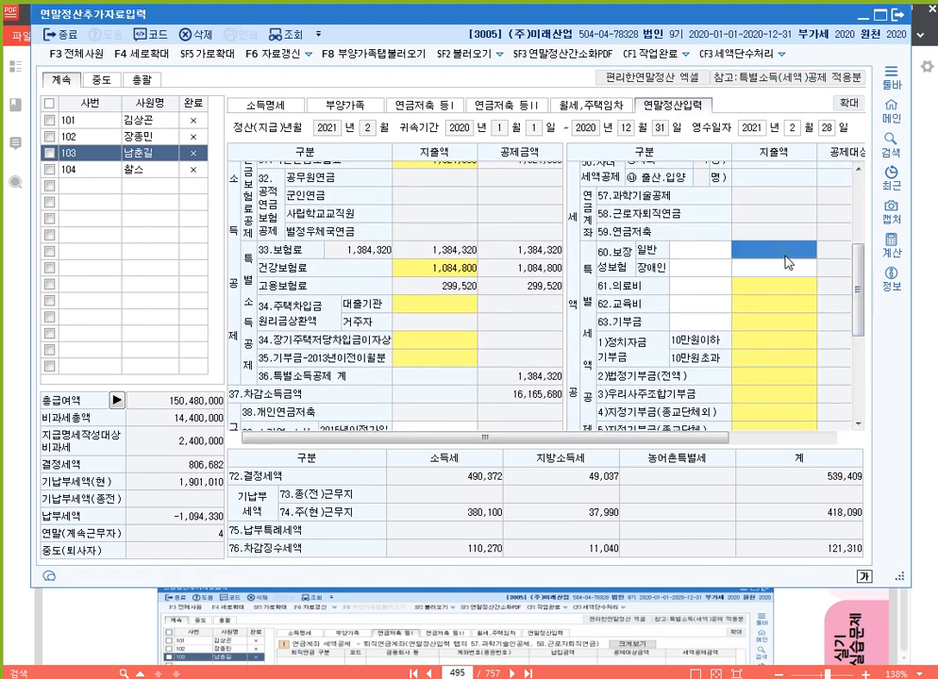
text(6500000)
key(Return)
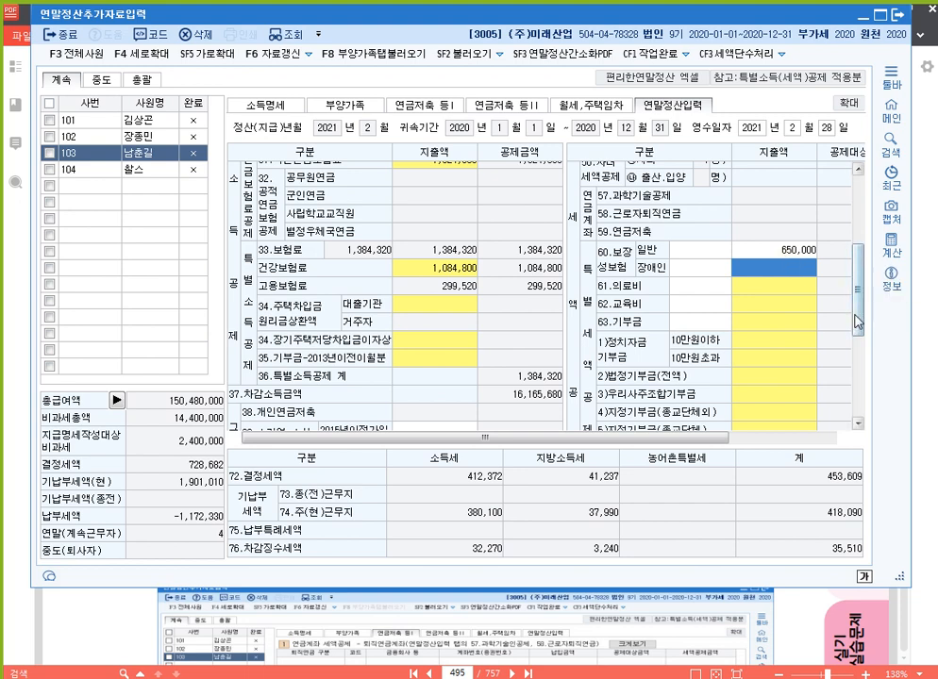
Set the 61.의료비 지출액 for 그 밖의 공제대상자 to 1,450,000 and confirm the medical expense details
click(779, 287)
double_click(780, 287)
click(383, 298)
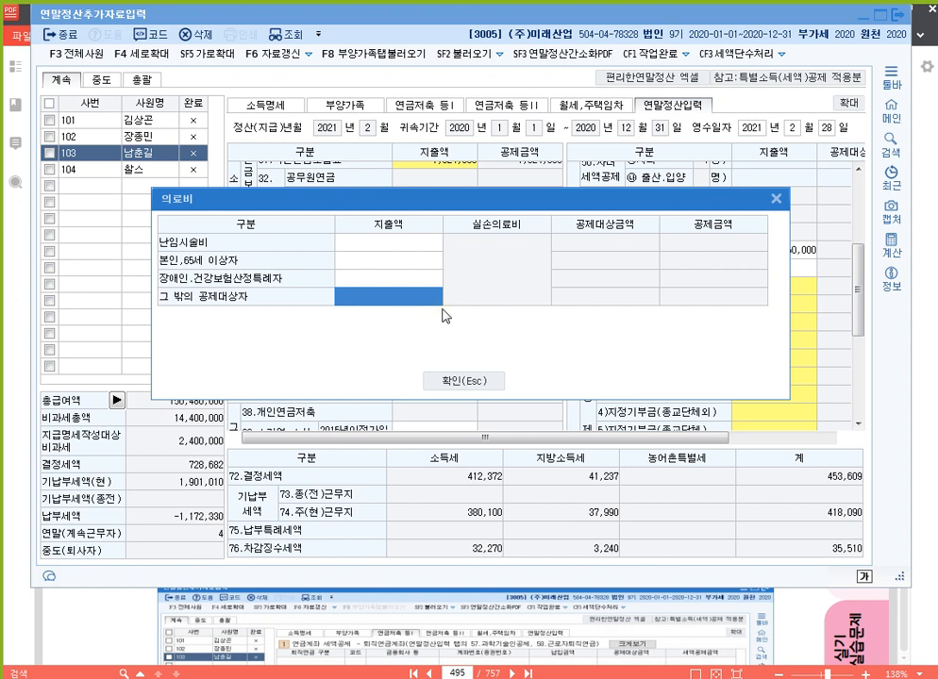
text(1450000)
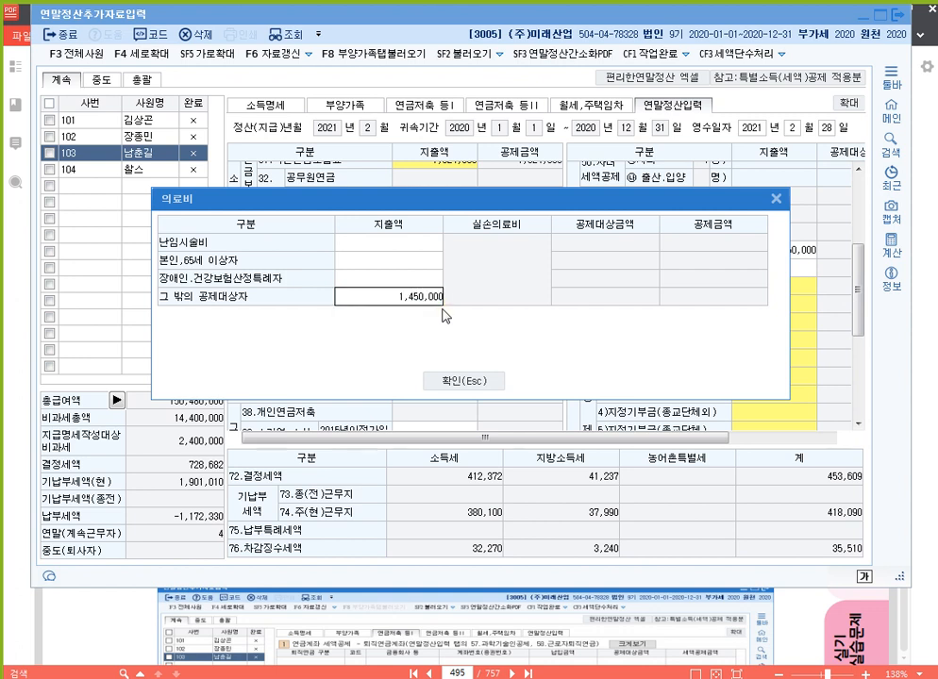
key(Return)
click(442, 310)
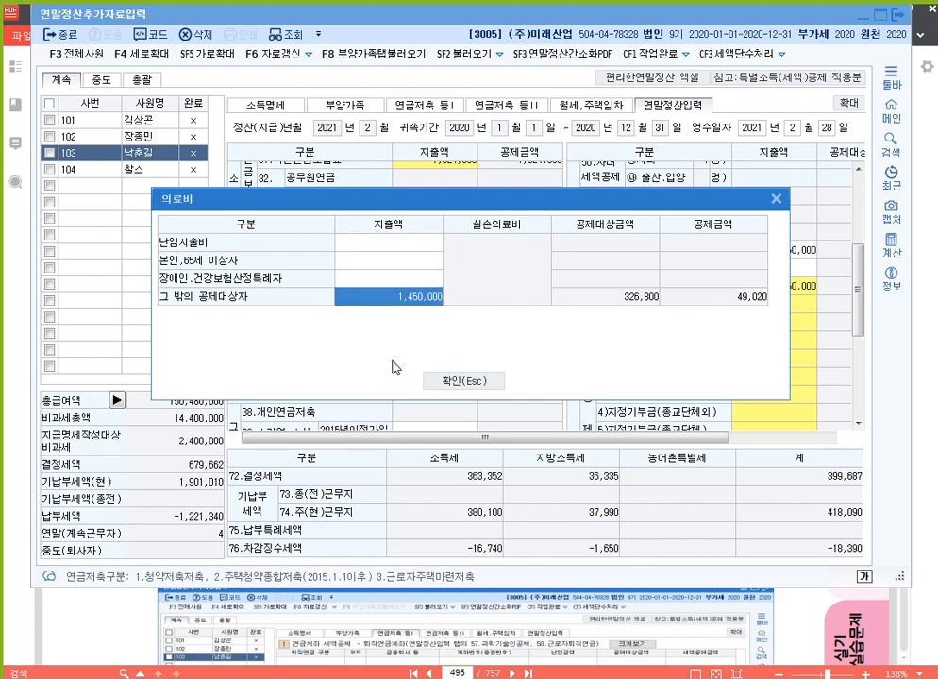
click(486, 383)
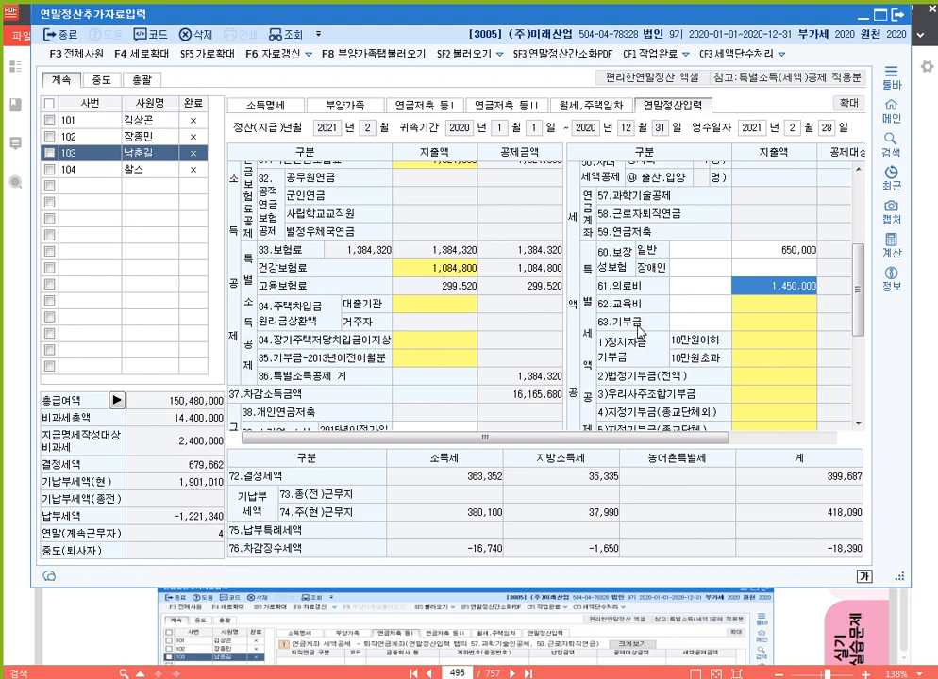
Open the 62.교육비 details and set the 본인(전액) 지출액 to 1,250,000
click(766, 305)
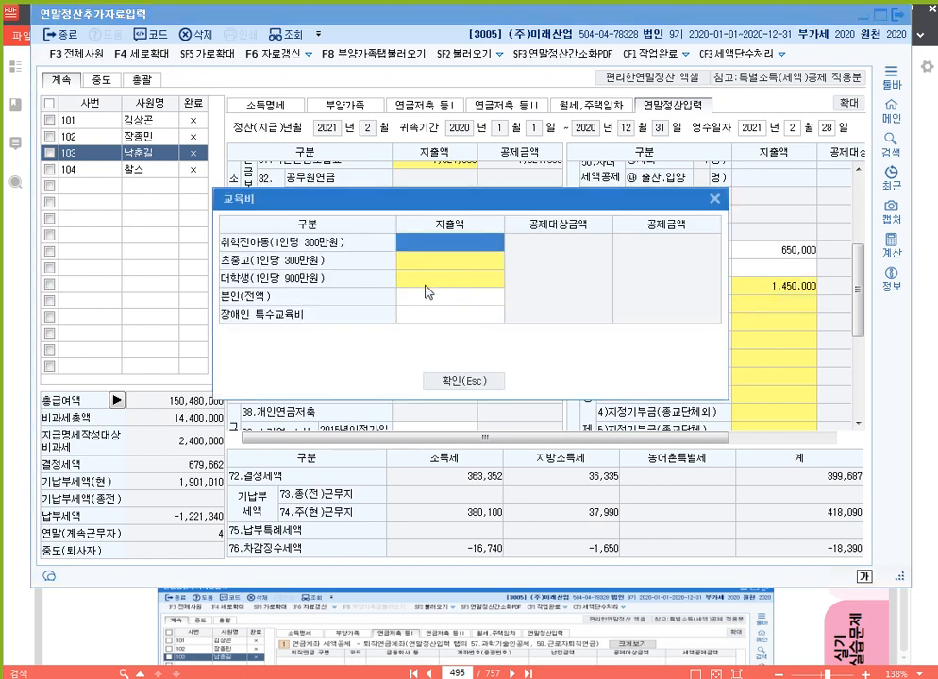
click(458, 303)
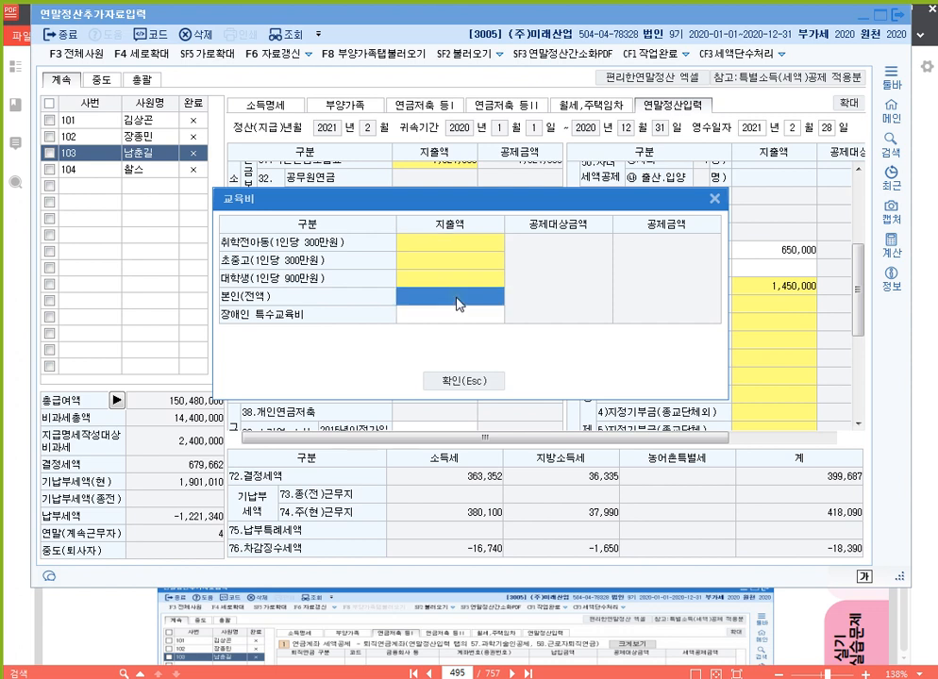
text(1250000)
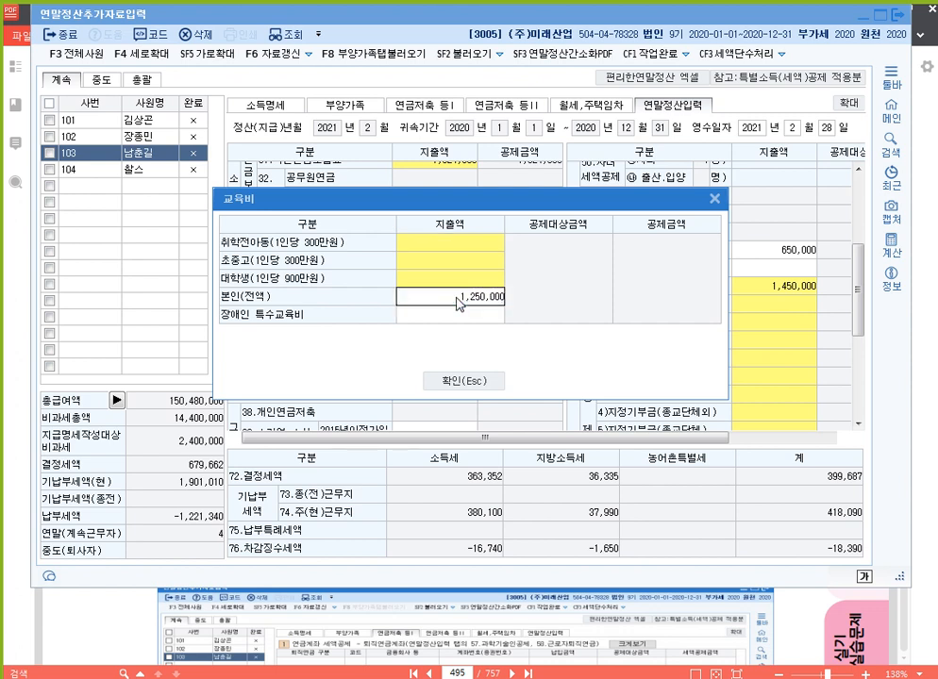
key(Return)
Add a 초중고 education expense of 1,000,000 for employee 103 and confirm the 교육비 details
double_click(447, 259)
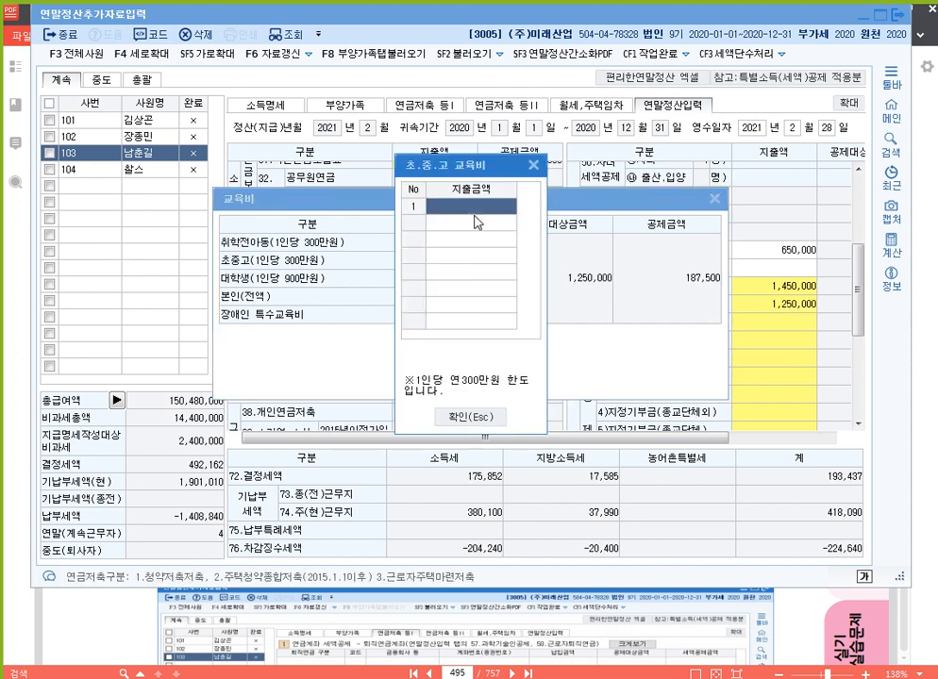
click(509, 203)
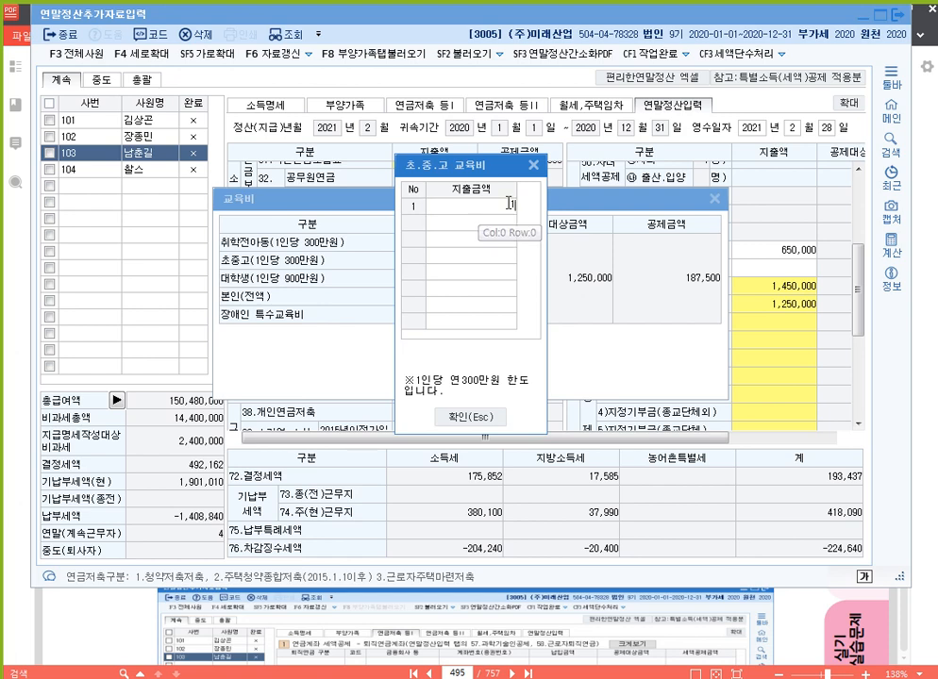
text(1000000)
key(Return)
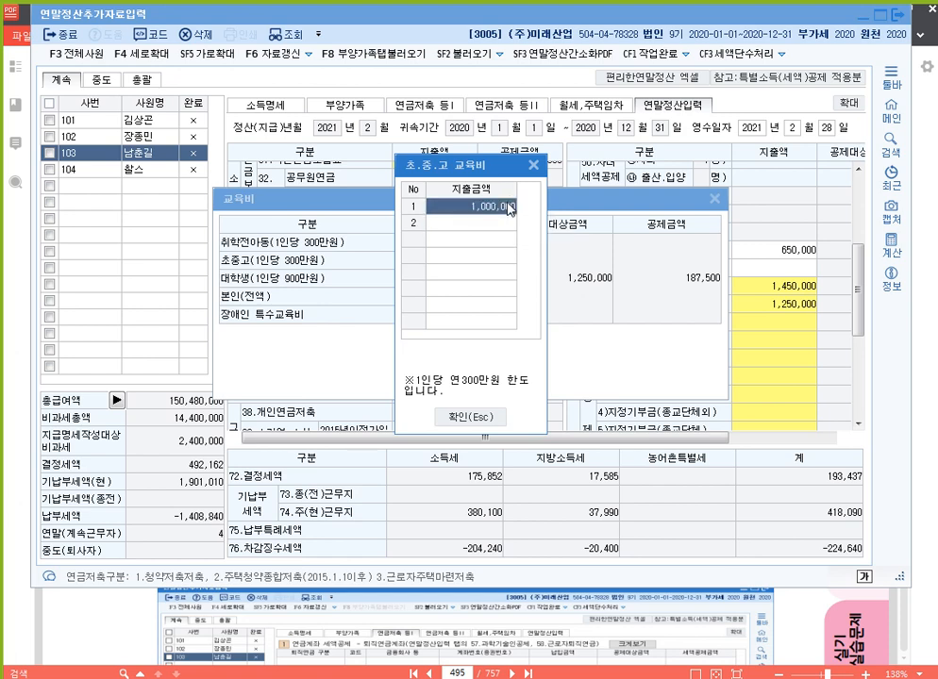
click(478, 418)
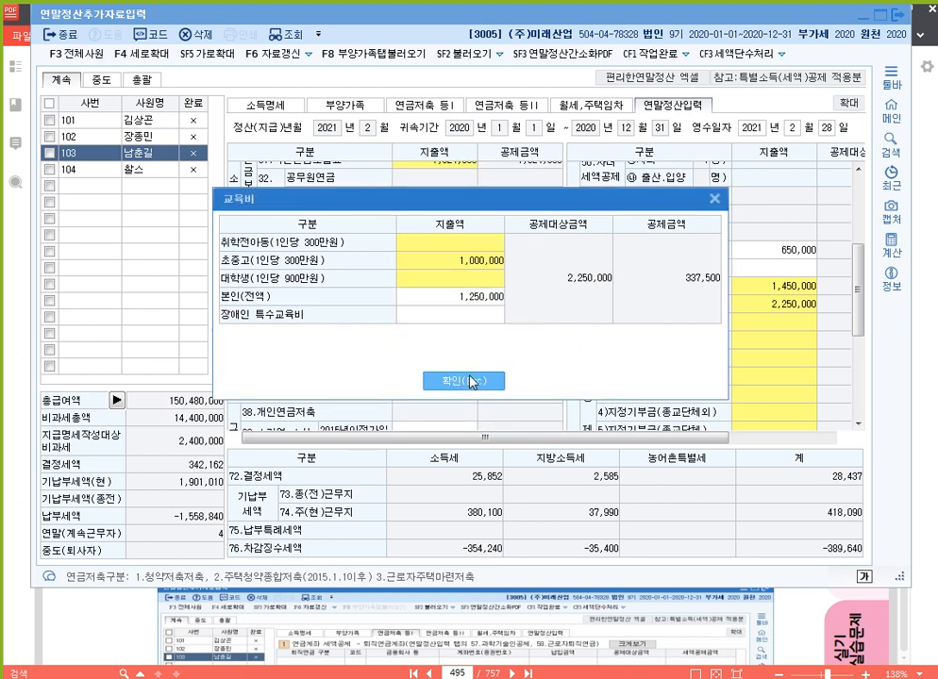
click(473, 380)
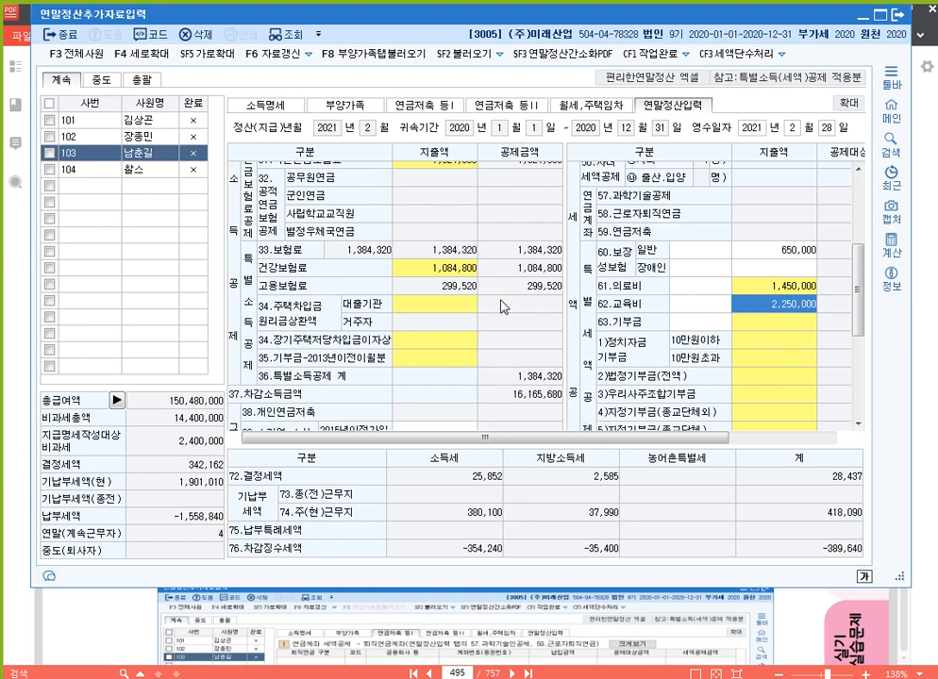
Start a 연금저축계좌 entry for employee 103 with type 2.연금저축 and financial institution 새마을금고
click(421, 107)
click(286, 309)
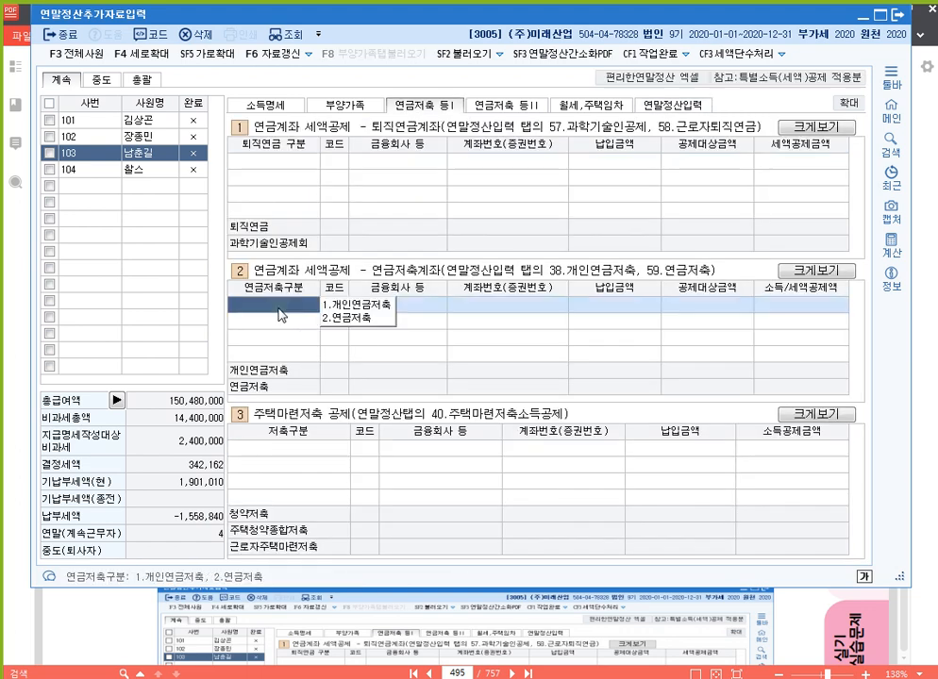
text(2)
key(Return)
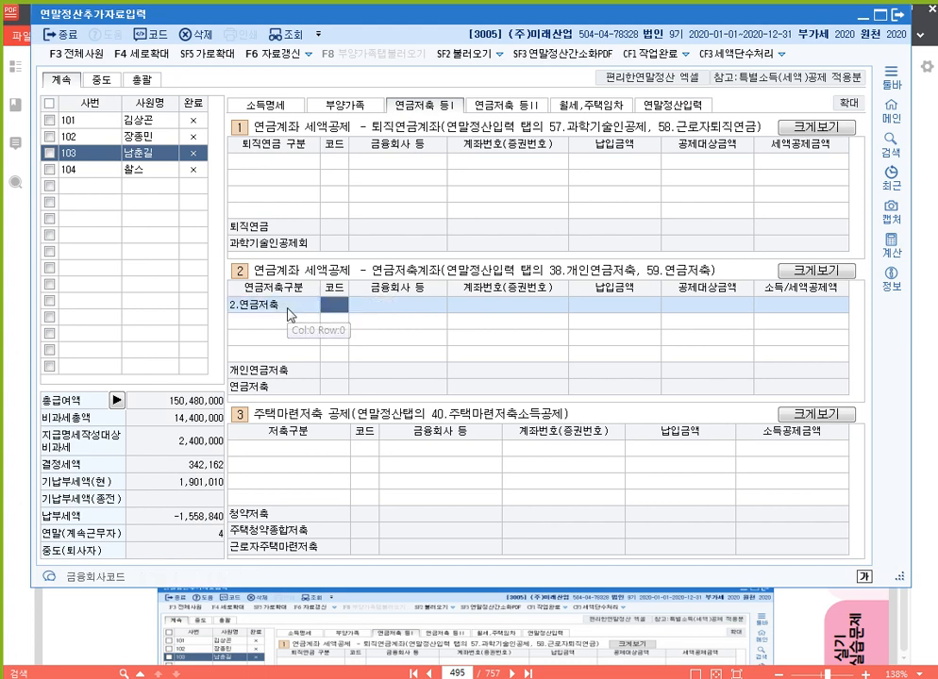
key(F2)
text(ㅅㄱ새마)
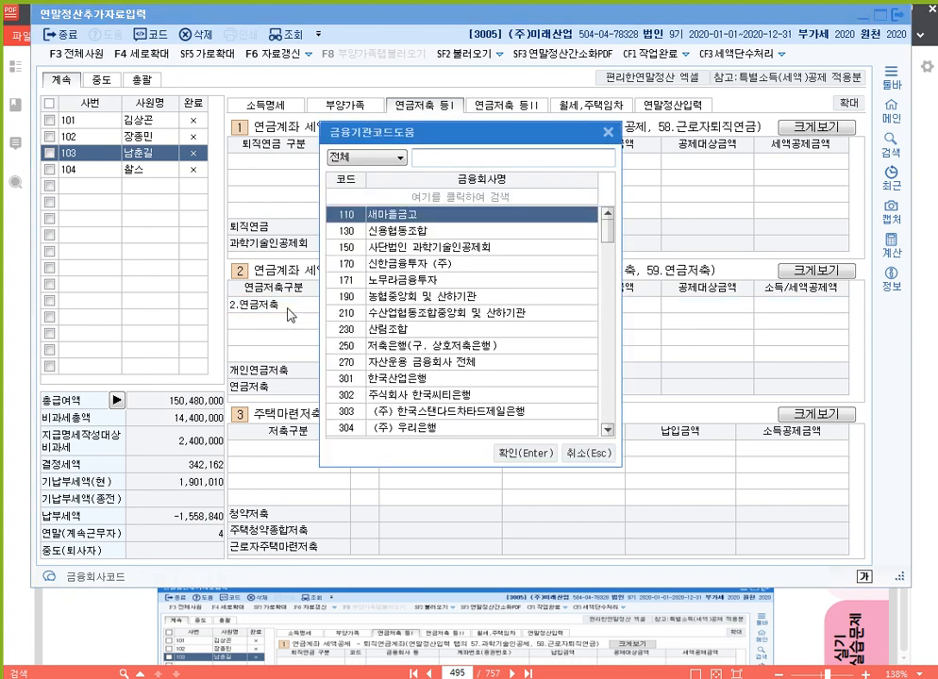
key(Return)
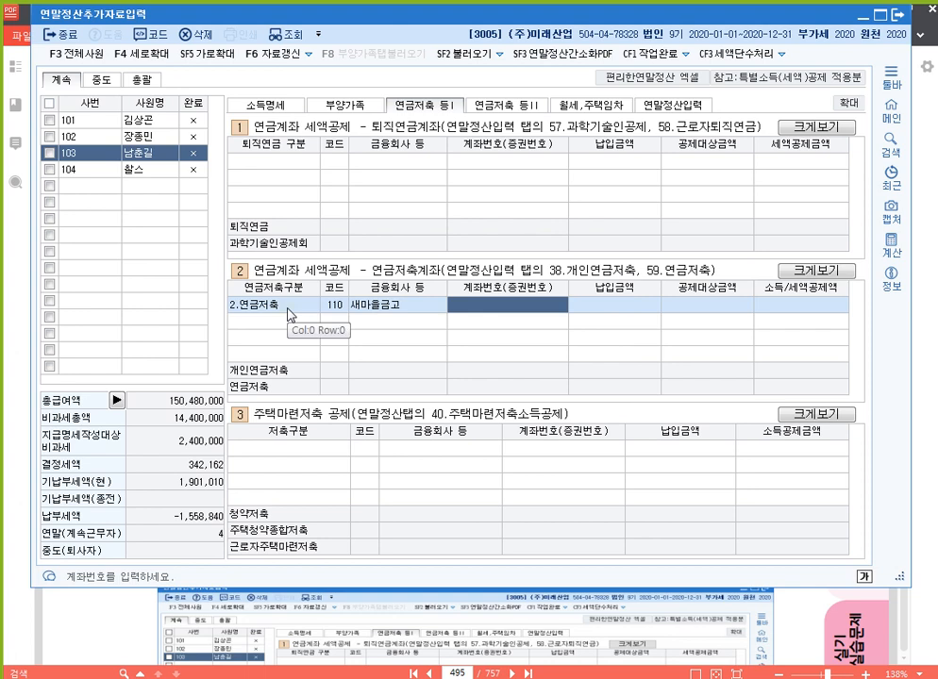
Enter the account number for the 새마을금고 연금저축 entry and set its 납입금액 to 2,000,000
text(9999)
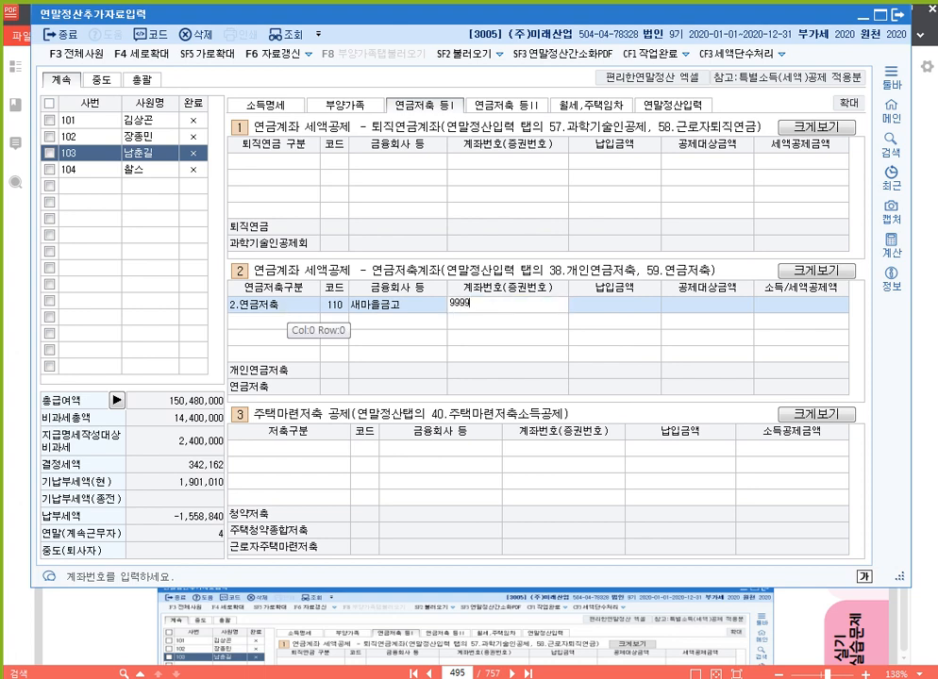
key(Return)
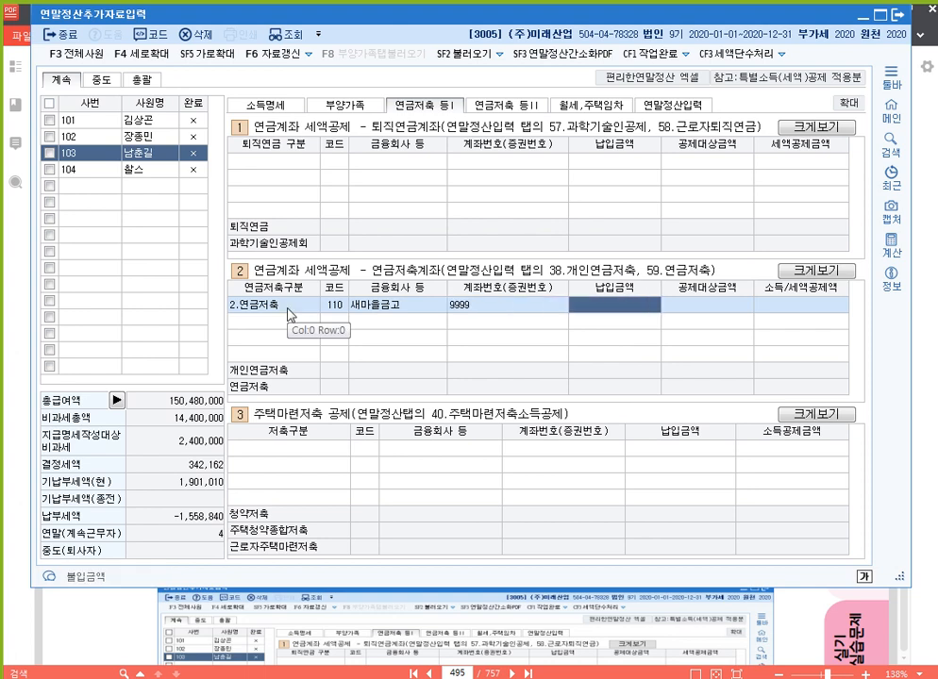
text(2000000)
key(Return)
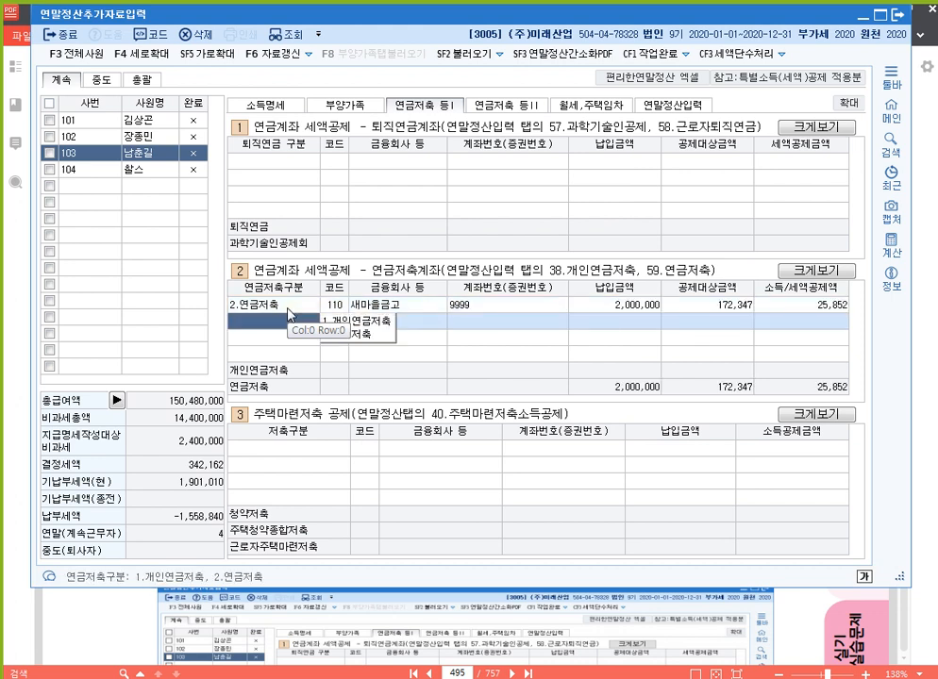
click(509, 304)
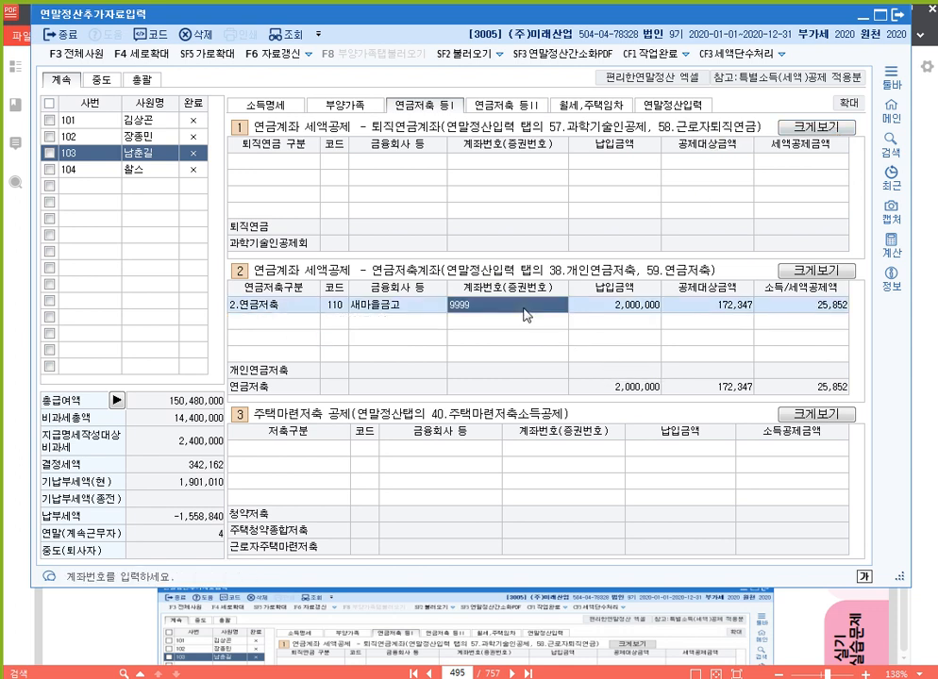
Return to the 연말정산입력 form, open the 63.기부금 details and set the 법정당해기부금 지출액 to 500,000
click(697, 106)
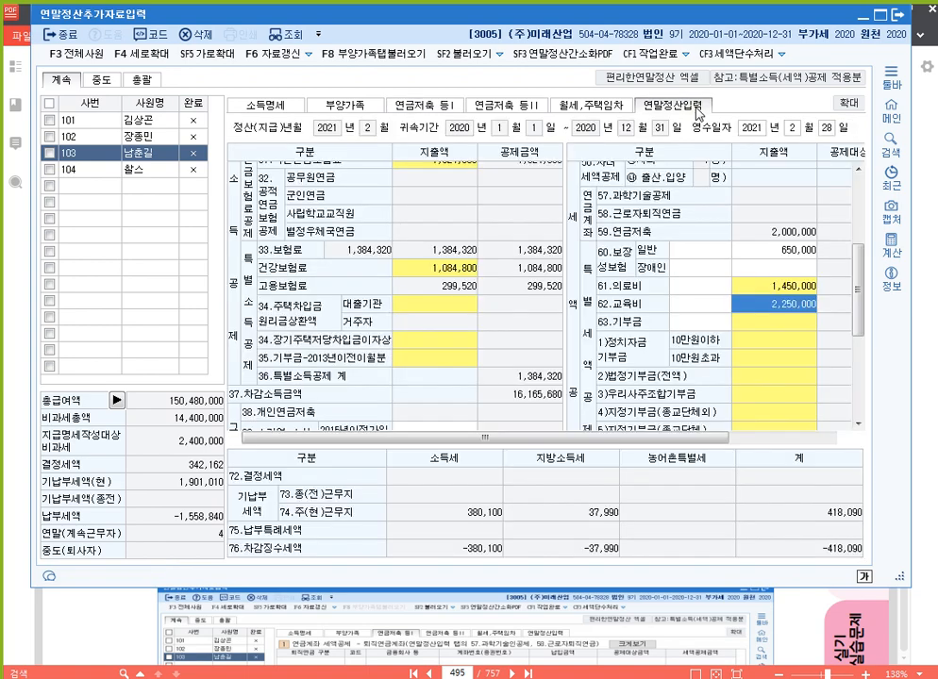
scroll(764, 356, down, 4)
scroll(728, 373, up, 5)
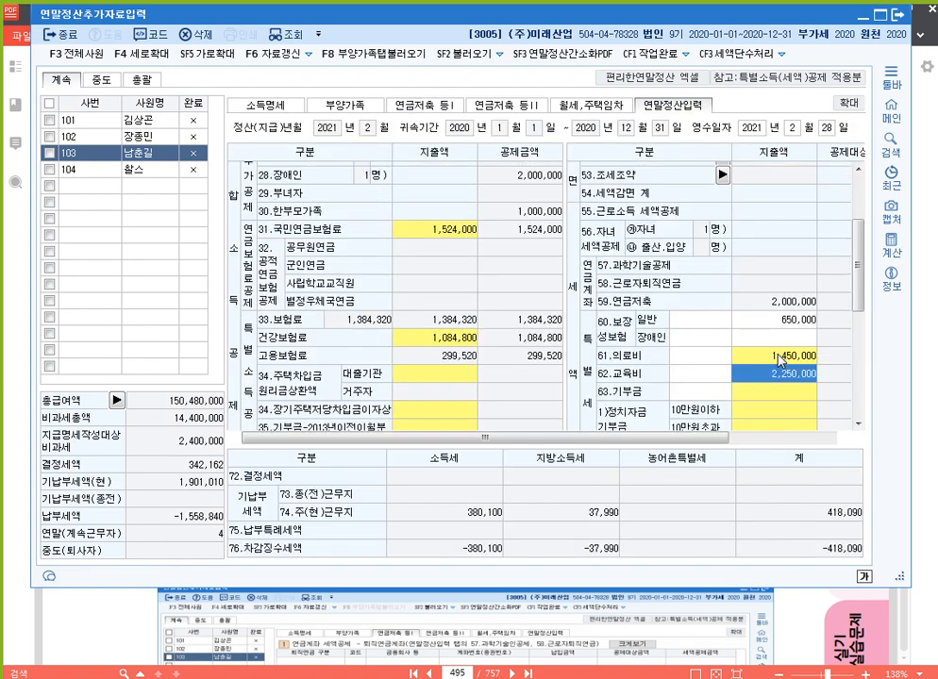
scroll(774, 416, down, 3)
double_click(773, 270)
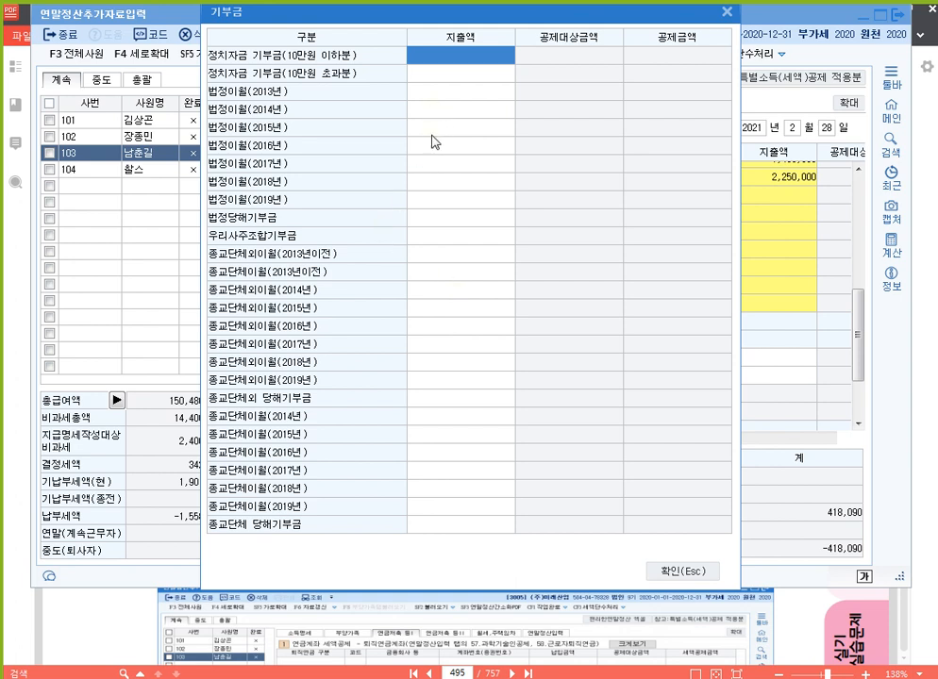
click(430, 222)
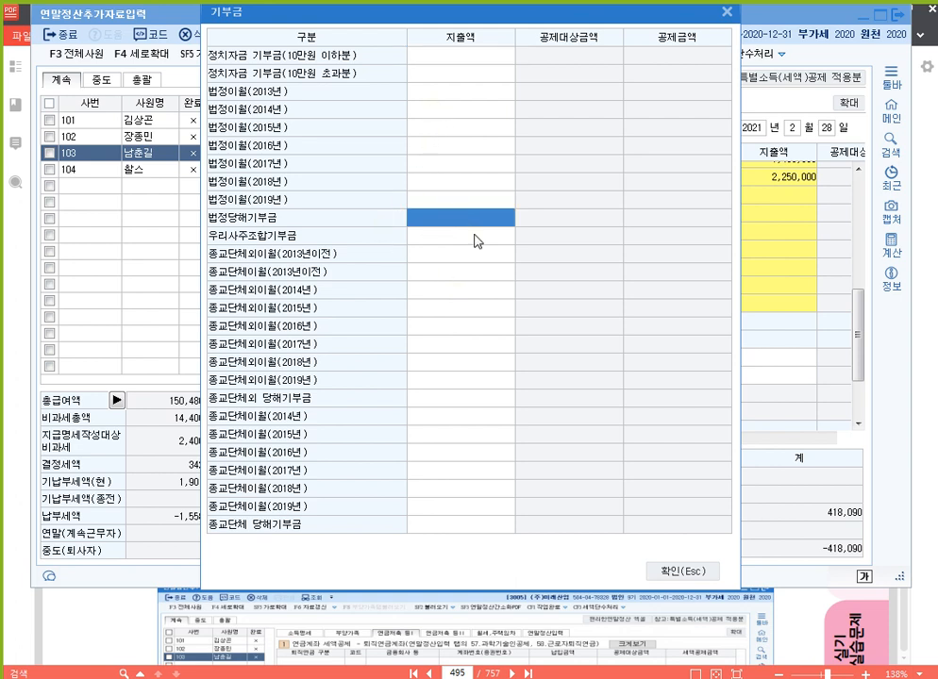
text(5000000)
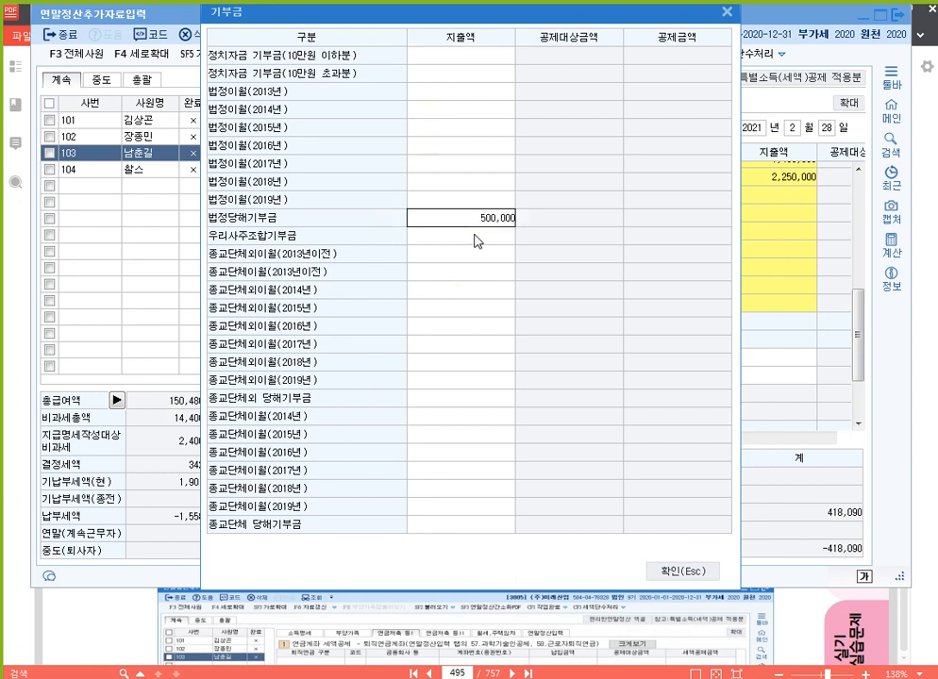
key(Return)
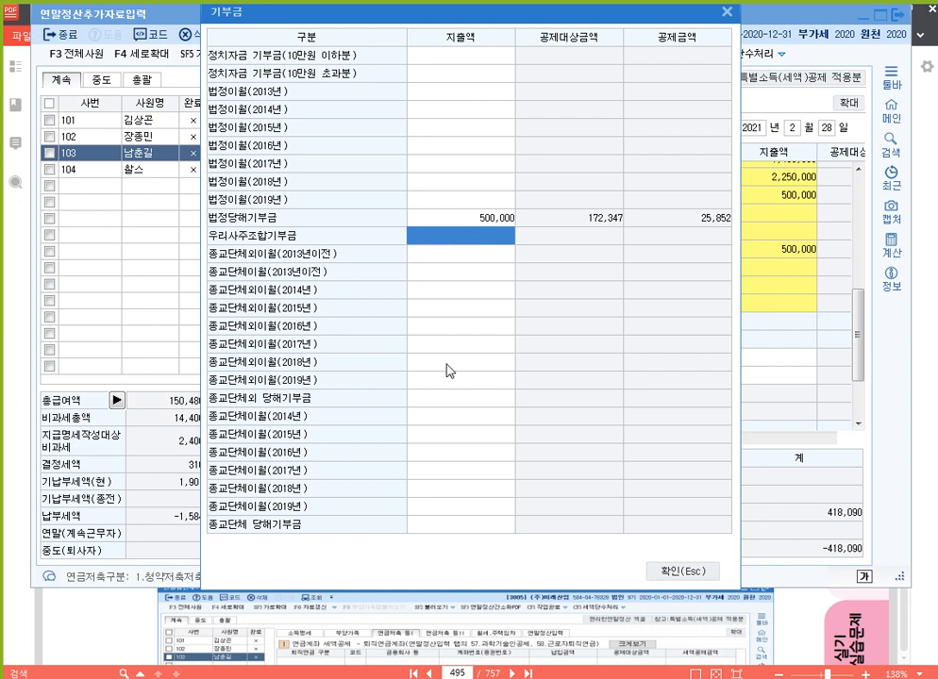
Set the 종교단체외 당해기부금 지출액 to 600,000 and close the donation details
click(472, 406)
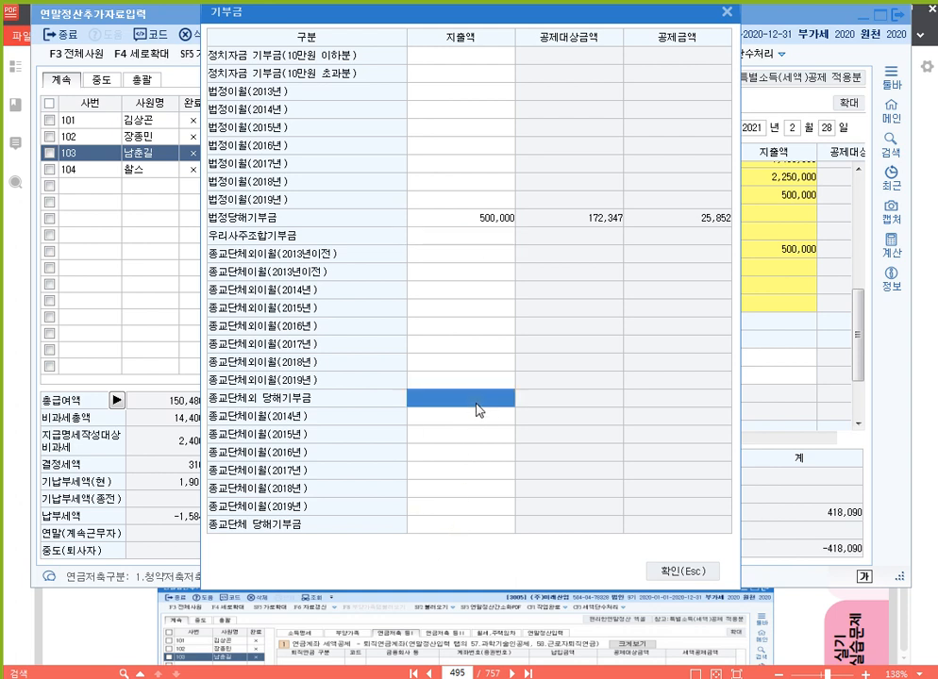
text(6000000)
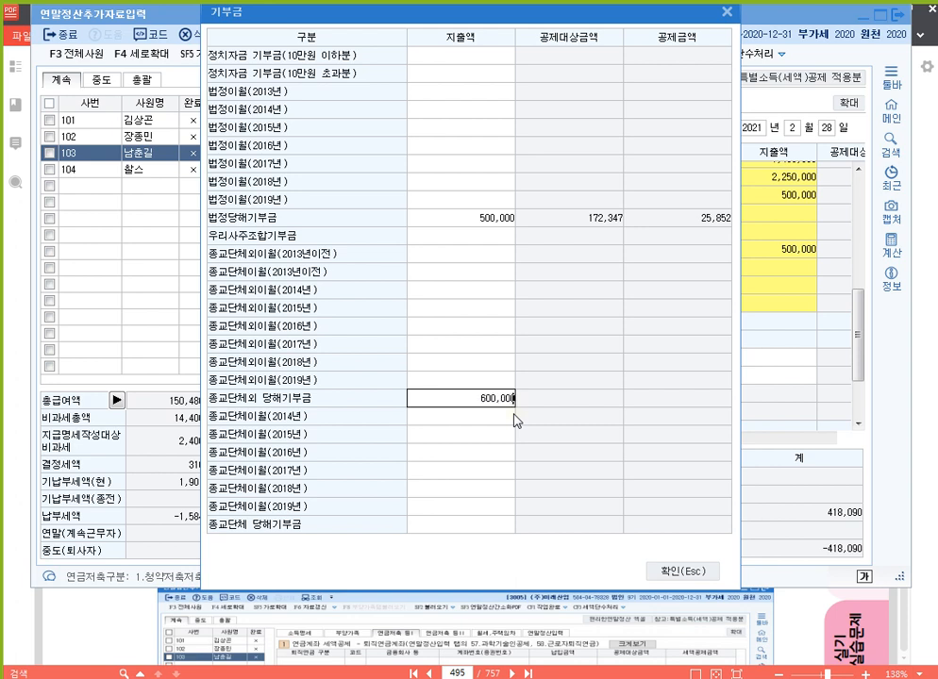
key(Return)
key(Up)
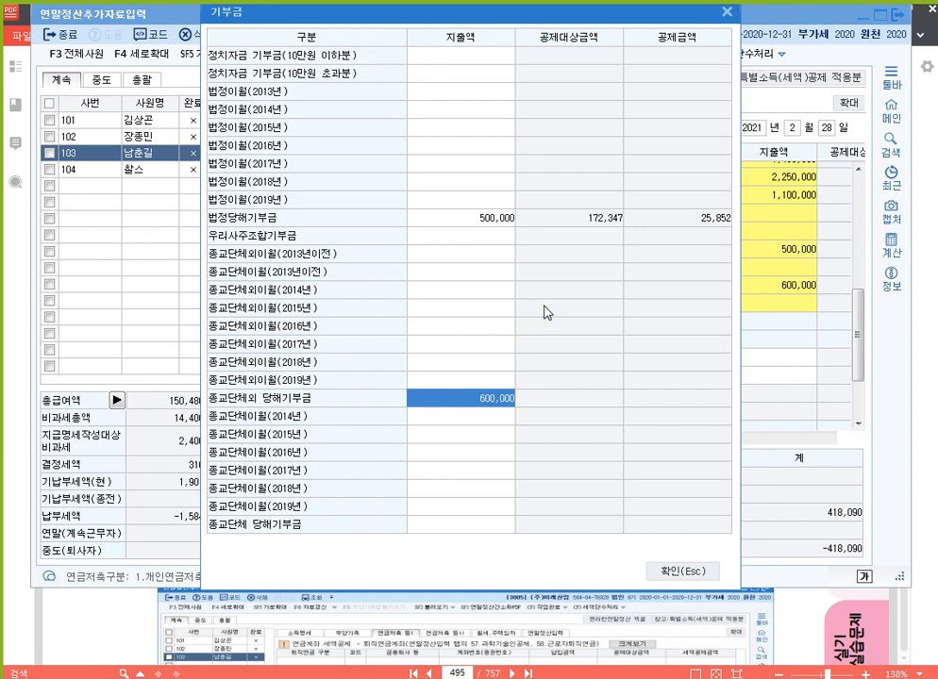
key(Escape)
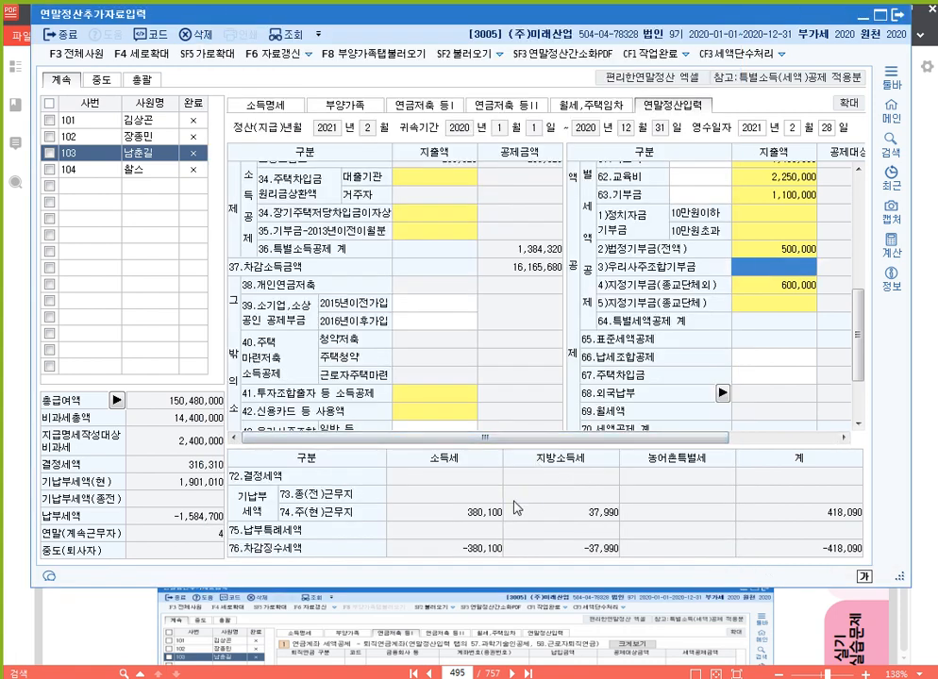
Switch to the PDF and review exercise [4] with its 의료비, 교육비 and 기부금 items
click(519, 611)
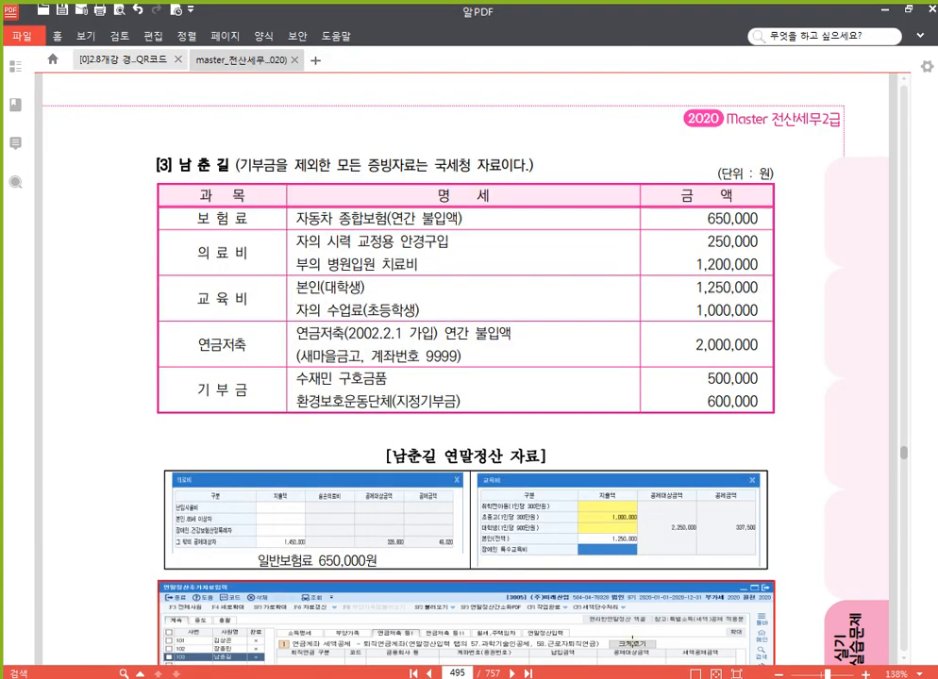
scroll(423, 327, down, 15)
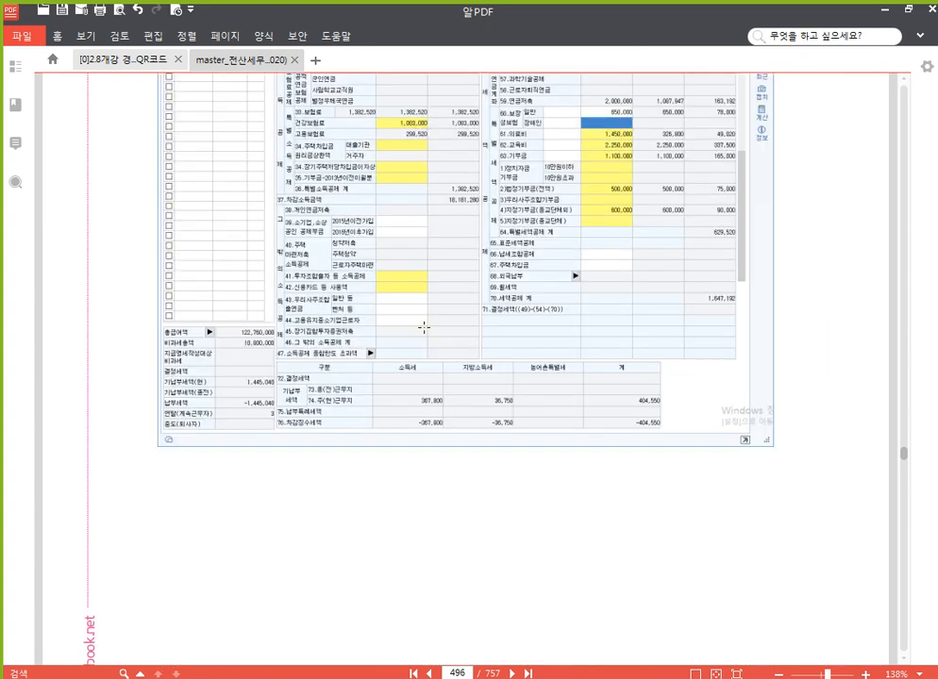
scroll(425, 330, down, 8)
scroll(427, 325, up, 2)
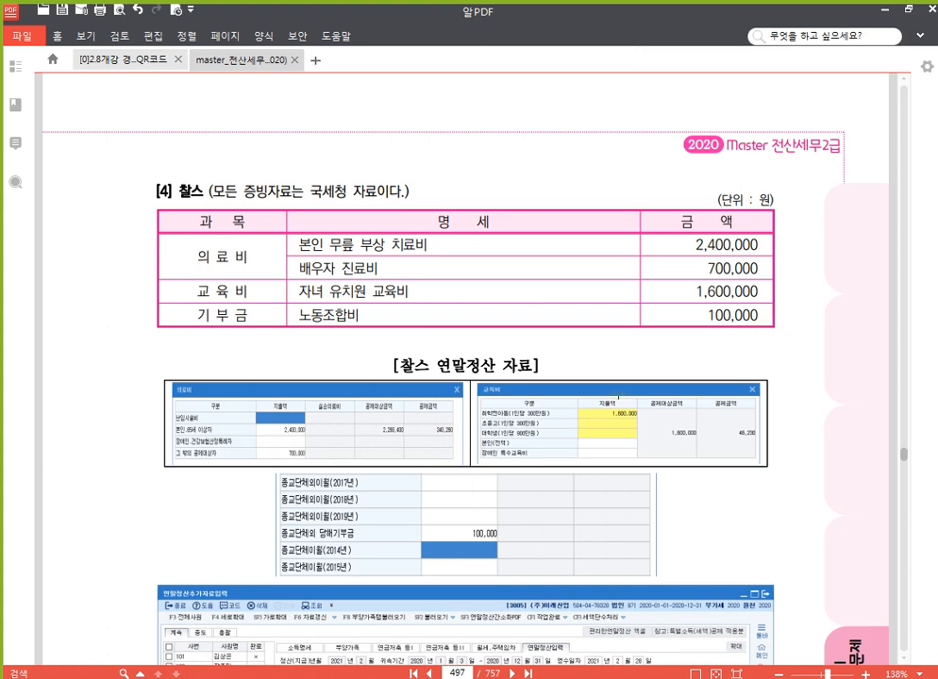
Return to the tax form, select employee 104 and set the 61.의료비 지출액 for 본인,65세 이상자 to 2,400,000
click(460, 676)
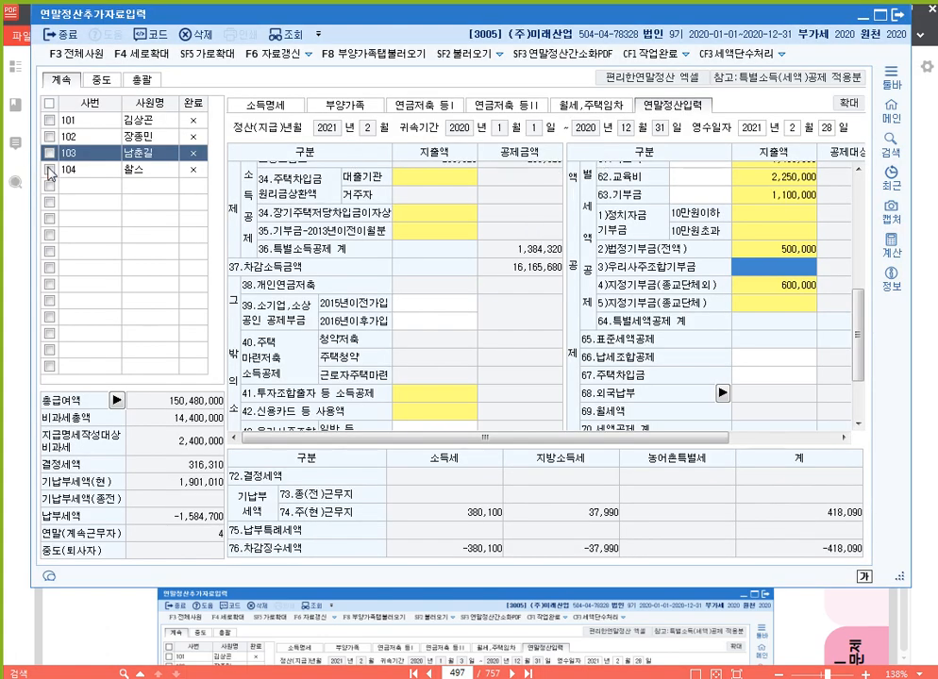
click(107, 170)
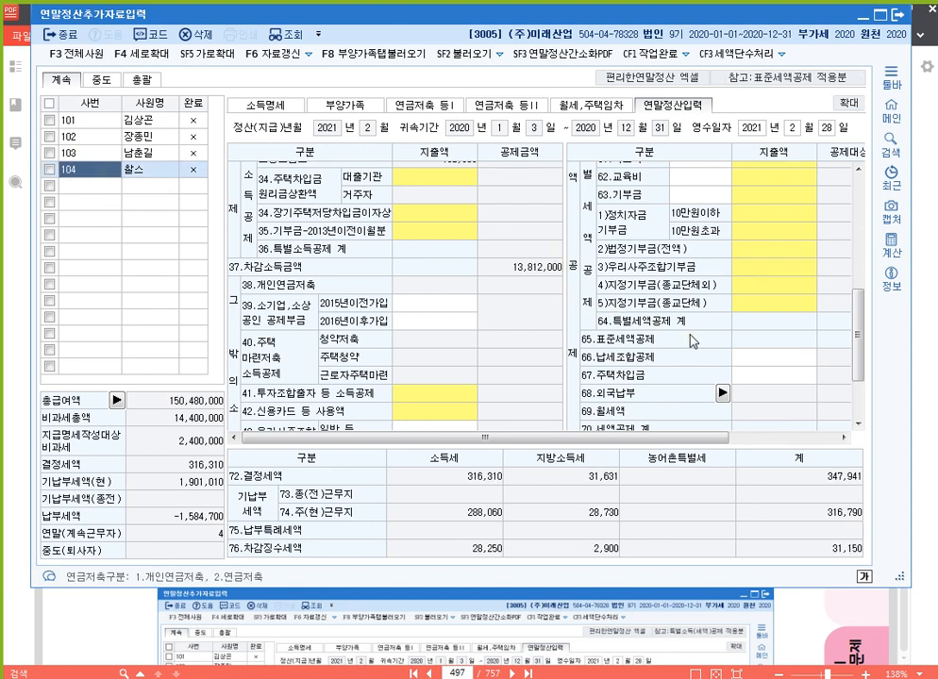
click(771, 232)
scroll(775, 243, up, 2)
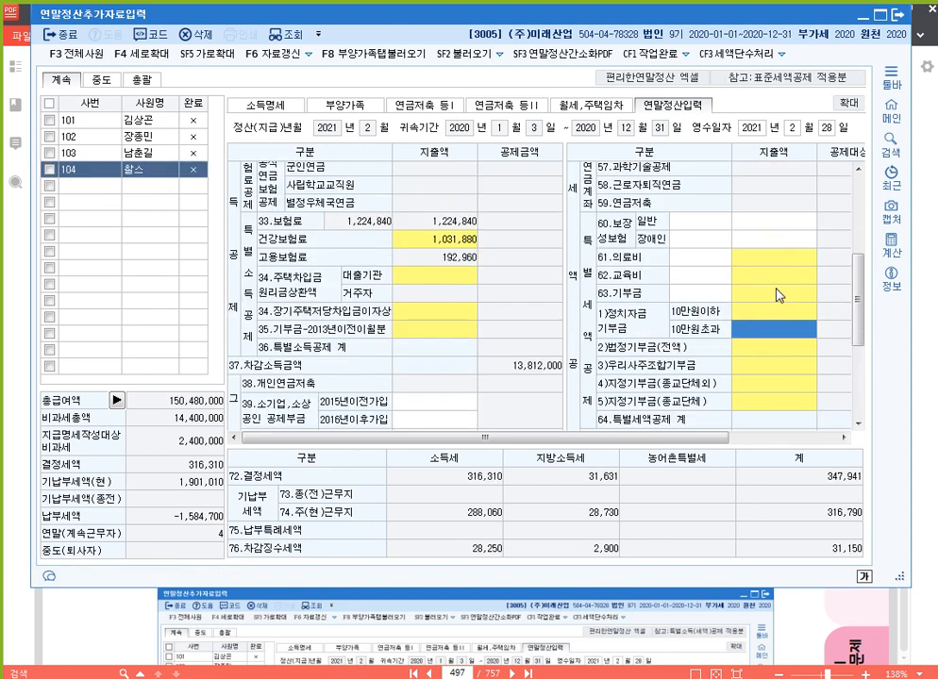
double_click(786, 259)
click(402, 260)
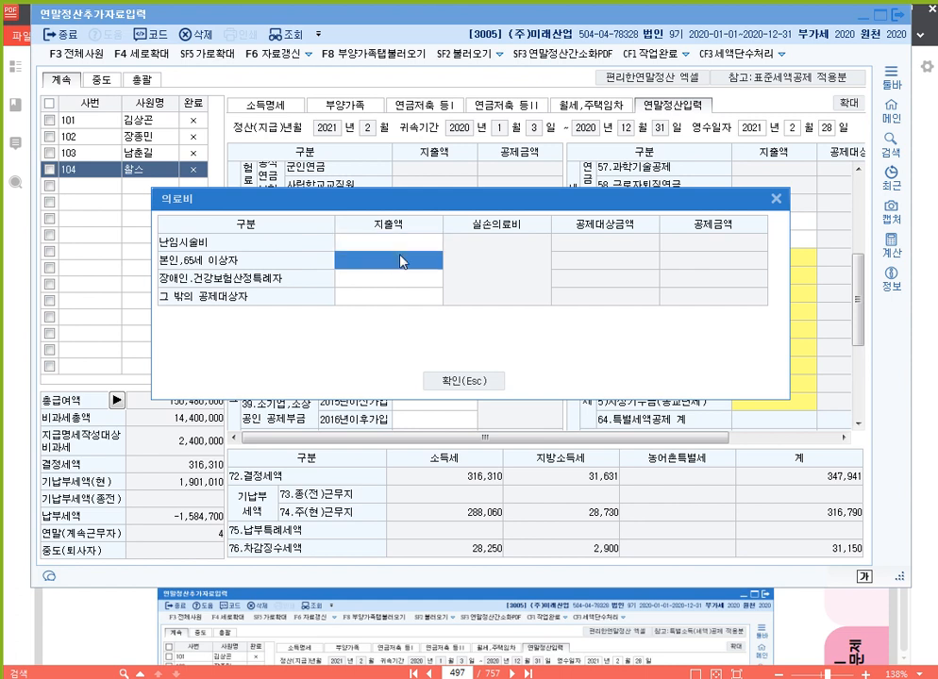
text(247)
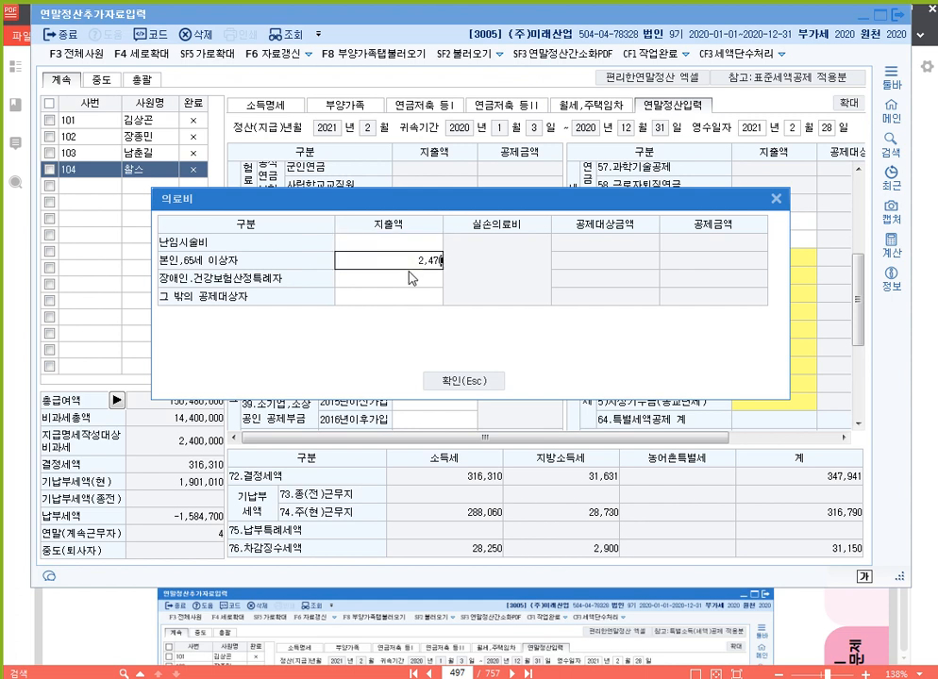
key(BackSpace)
key(BackSpace)
key(BackSpace)
text(2400000)
key(Return)
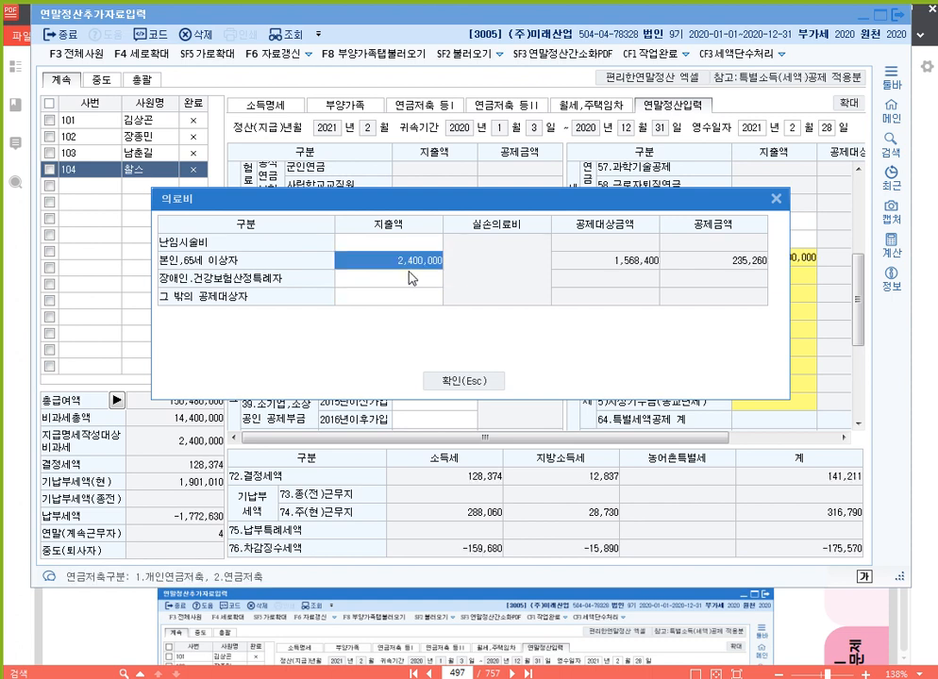
Set employee 104's 의료비 지출액 for 그 밖의 공제대상자 to 700,000
click(400, 299)
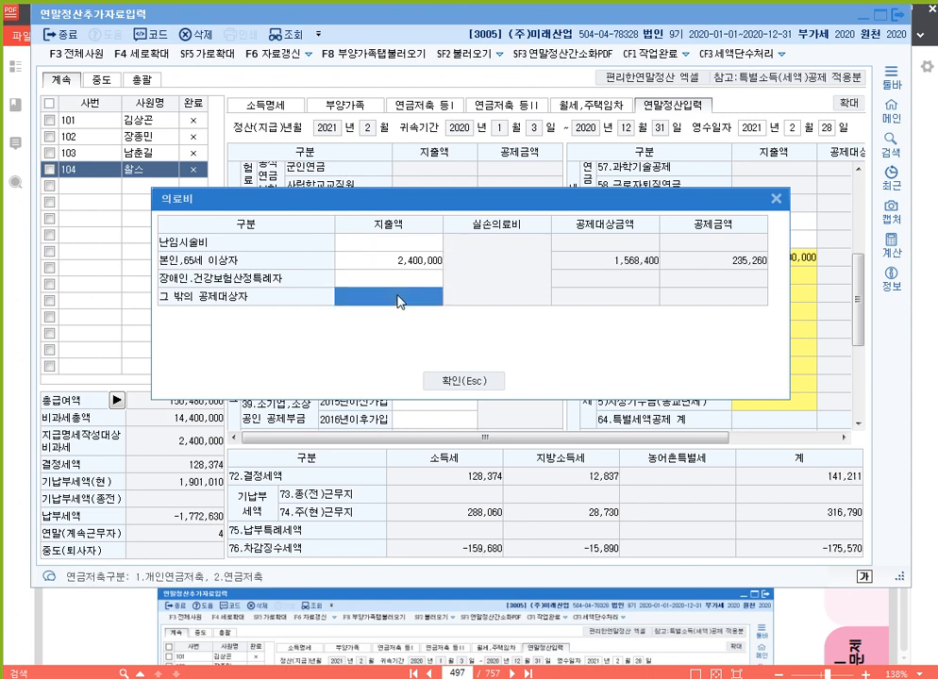
text(7000000)
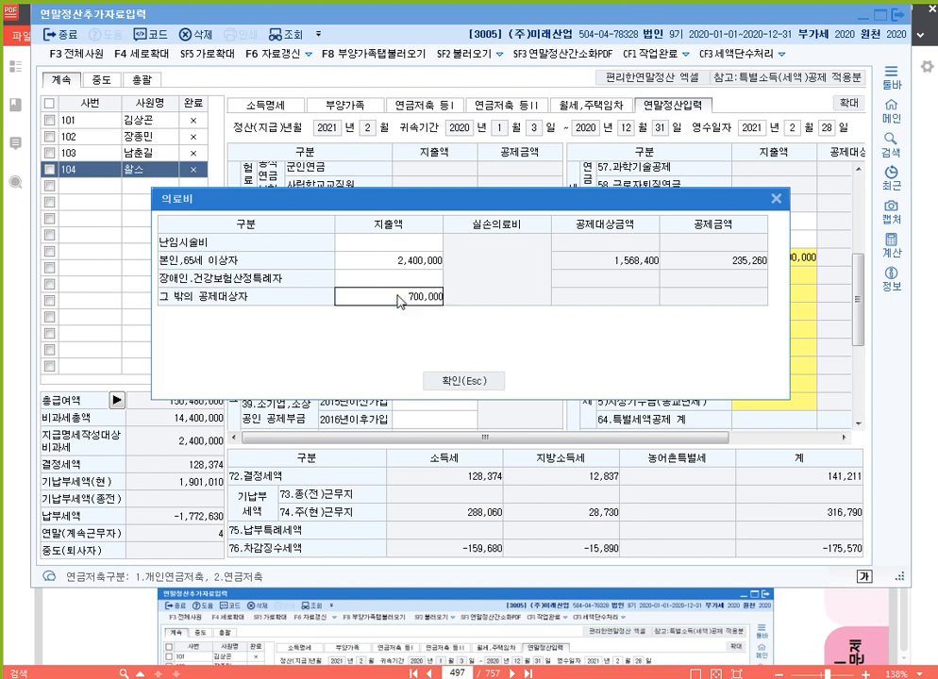
key(Return)
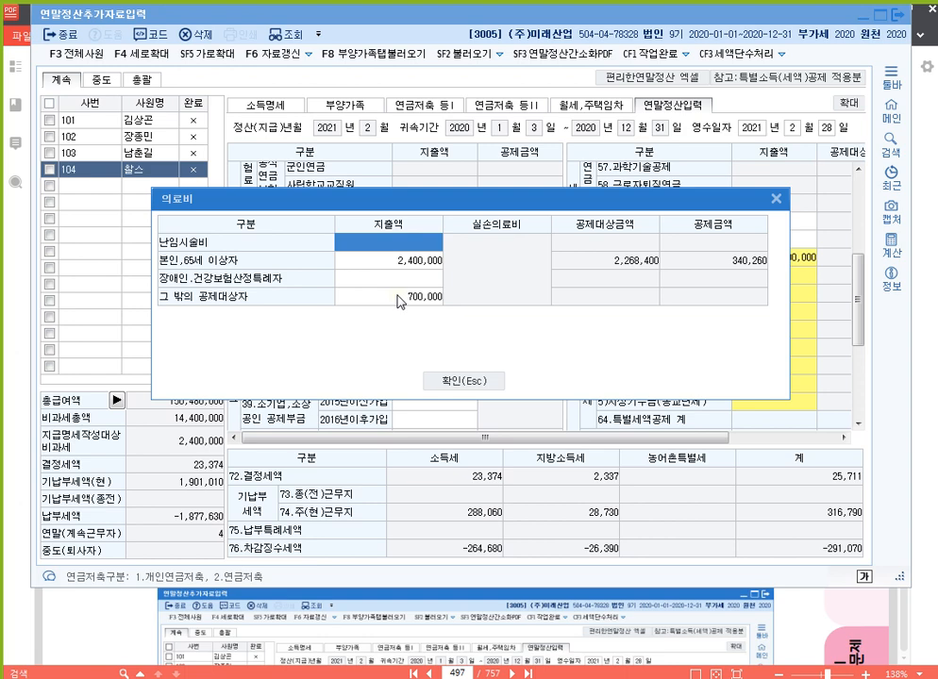
Close the 의료비 details and set employee 104's 62.교육비 지출액 for 취학전아동 to 1,600,000
click(473, 387)
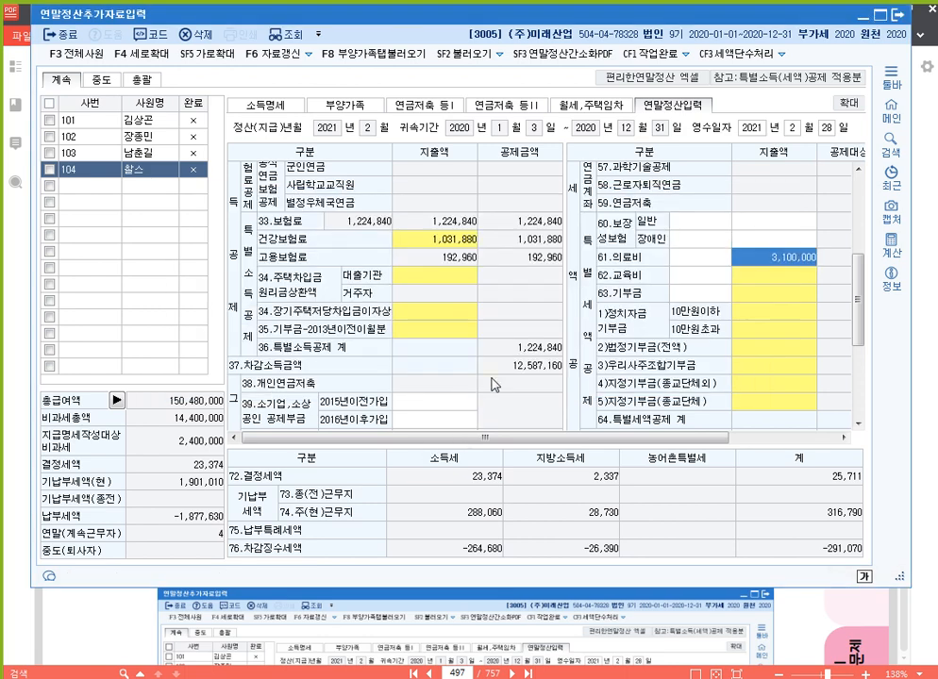
click(760, 275)
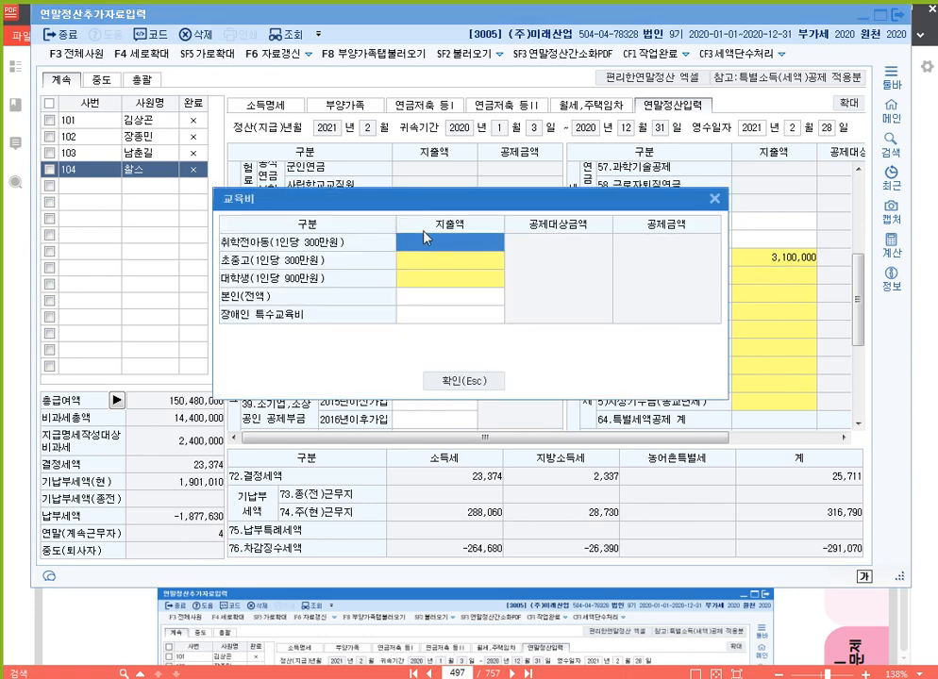
click(450, 241)
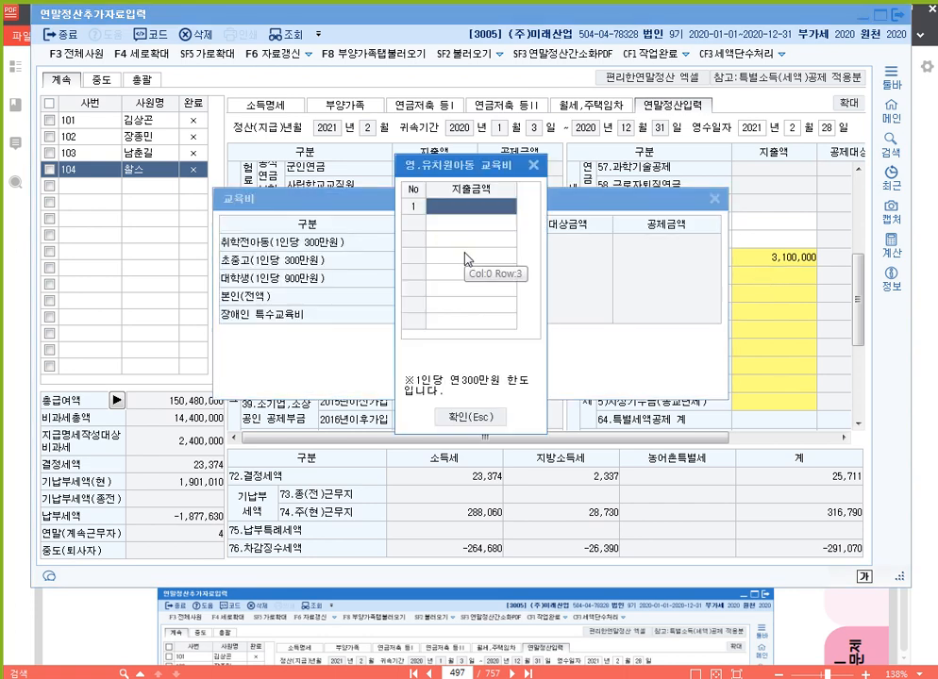
text(1600000)
key(Return)
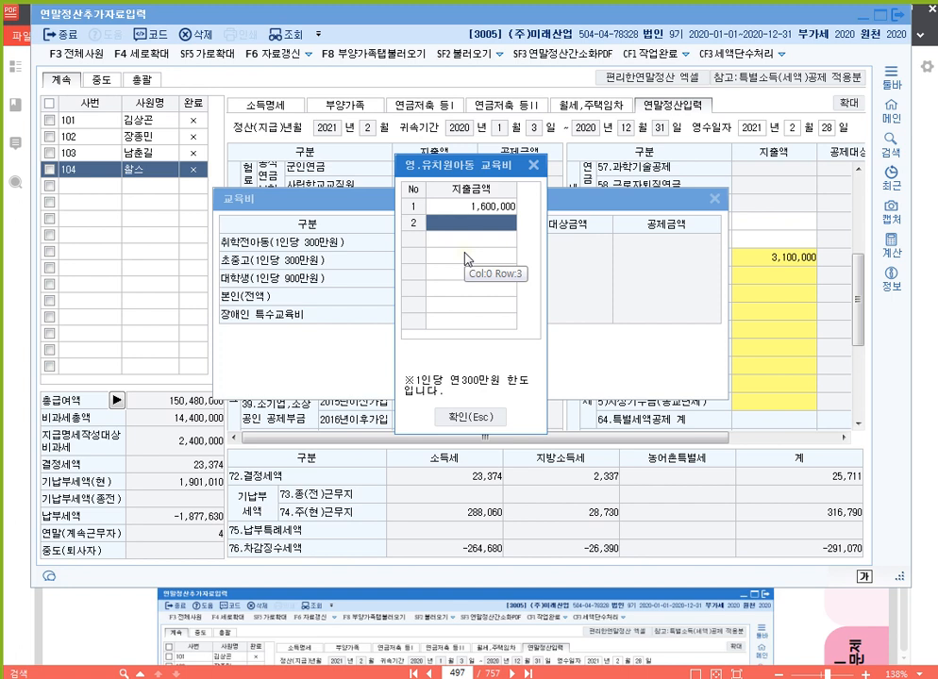
click(479, 417)
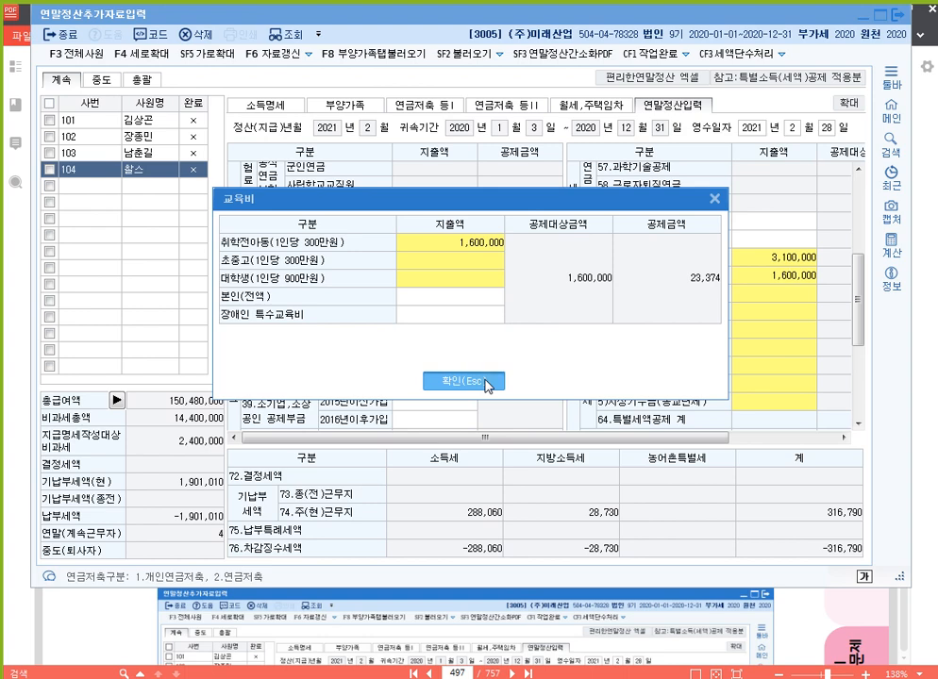
click(488, 382)
Set employee 104's 종교단체외 당해기부금 지출액 to 100,000 and close the donation details
click(789, 352)
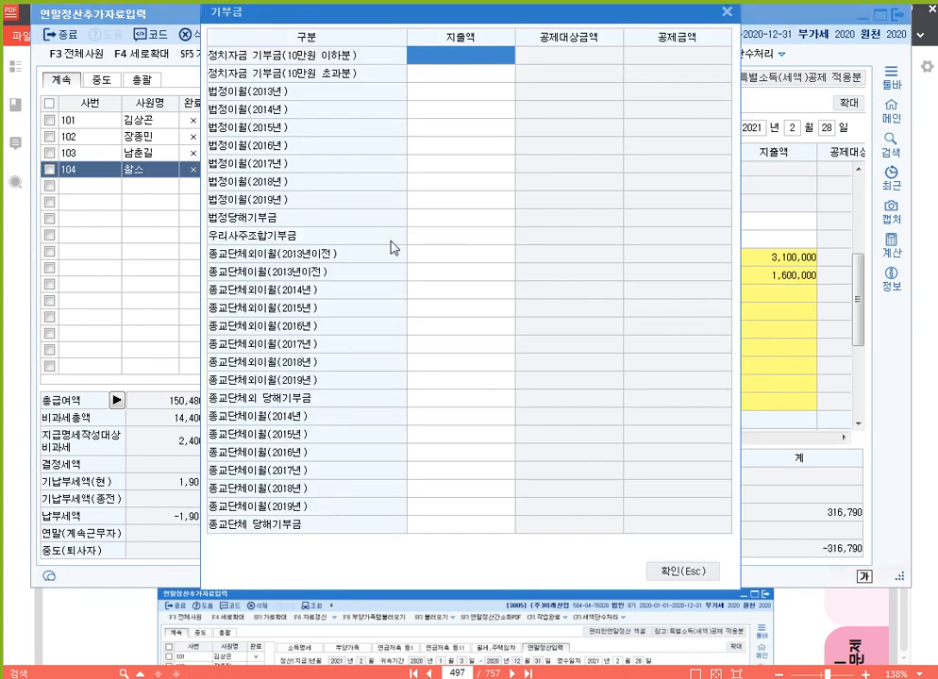
click(473, 219)
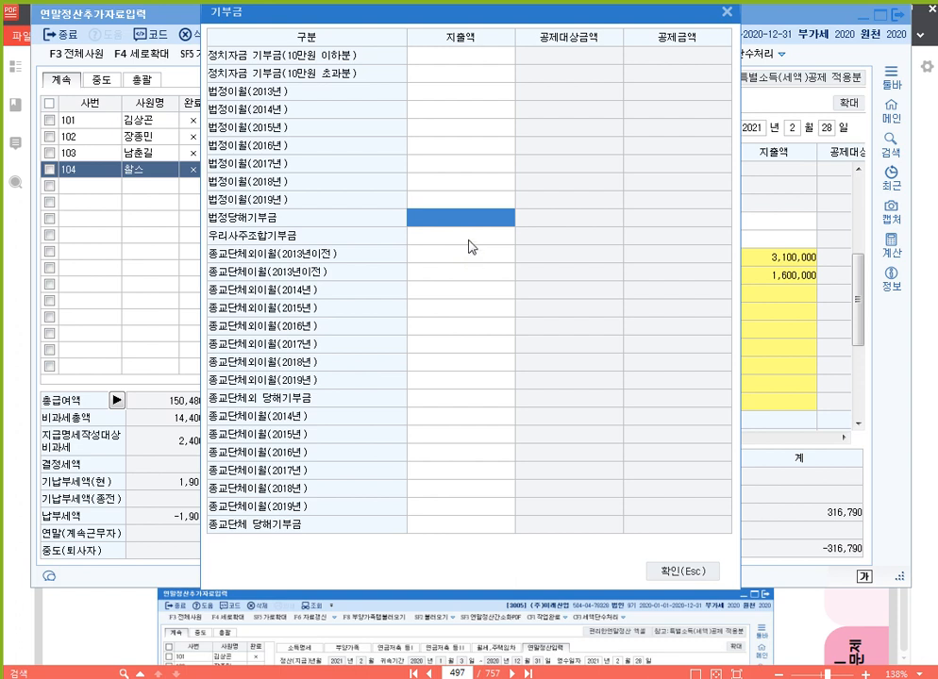
click(487, 402)
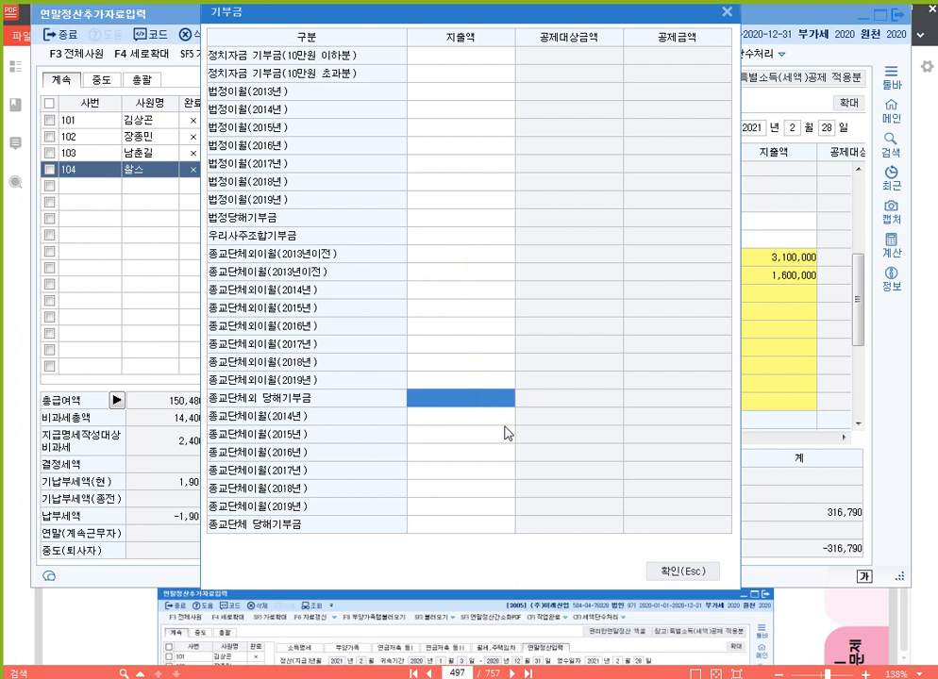
text(1000000)
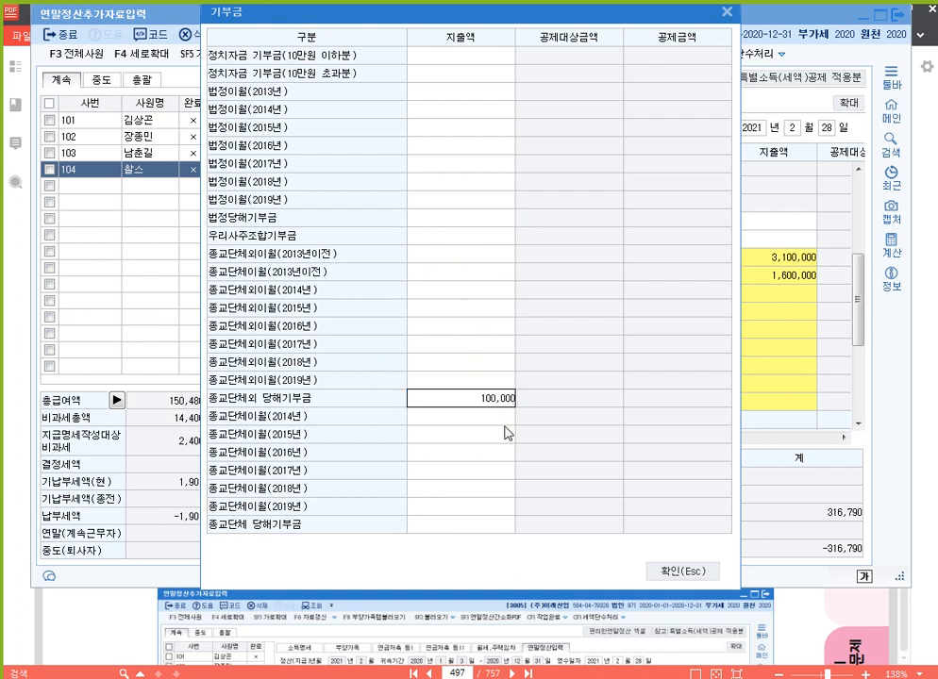
key(Return)
key(Up)
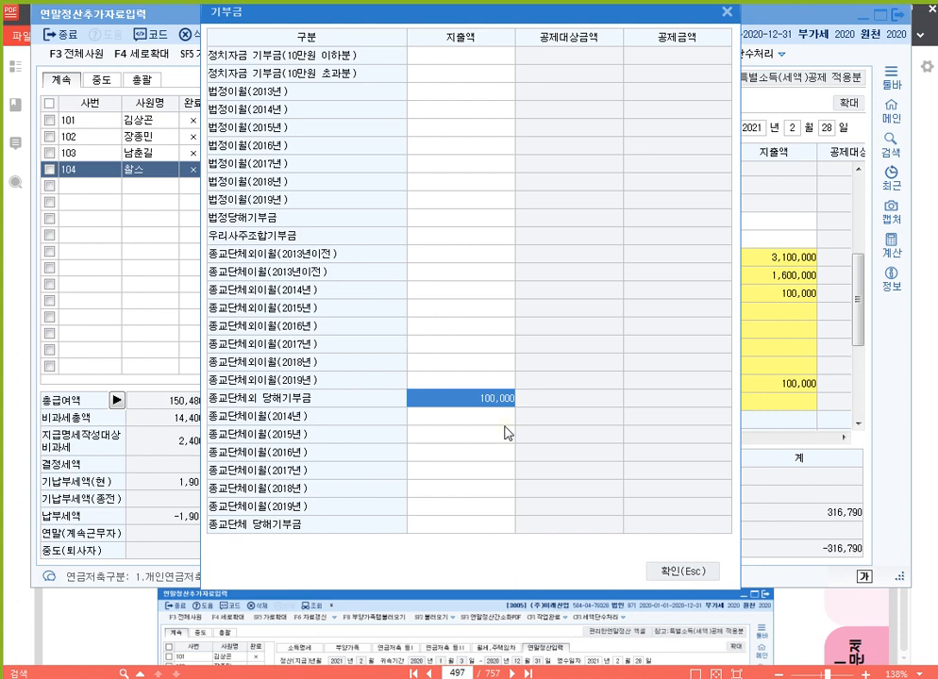
click(698, 571)
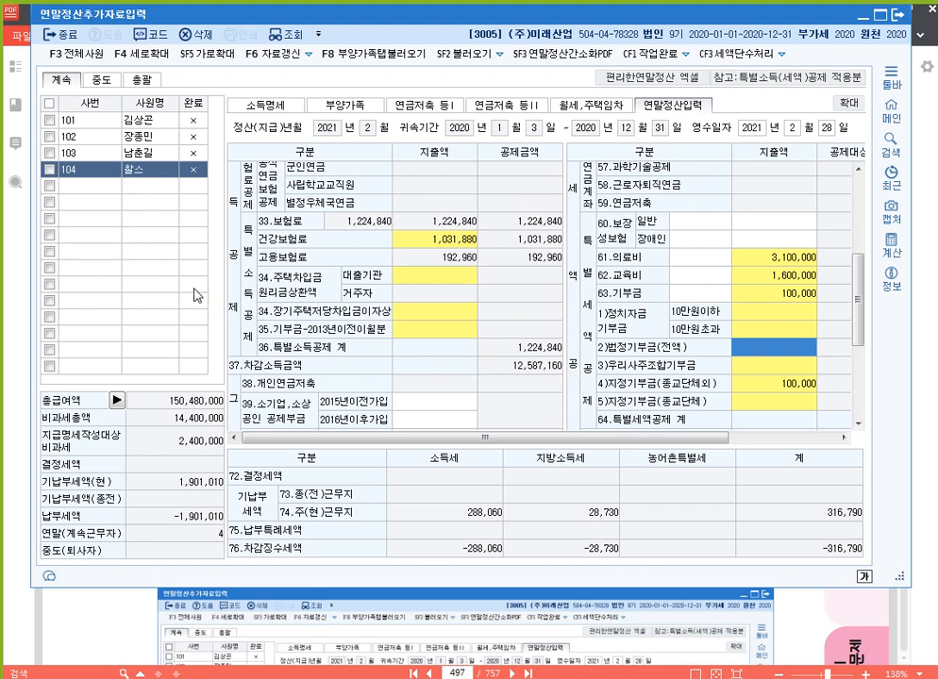
Leave the year-end settlement form and open the 원천징수이행상황신고서 with a 귀속기간 of 2021년 02월 to 2021년 02월
click(900, 17)
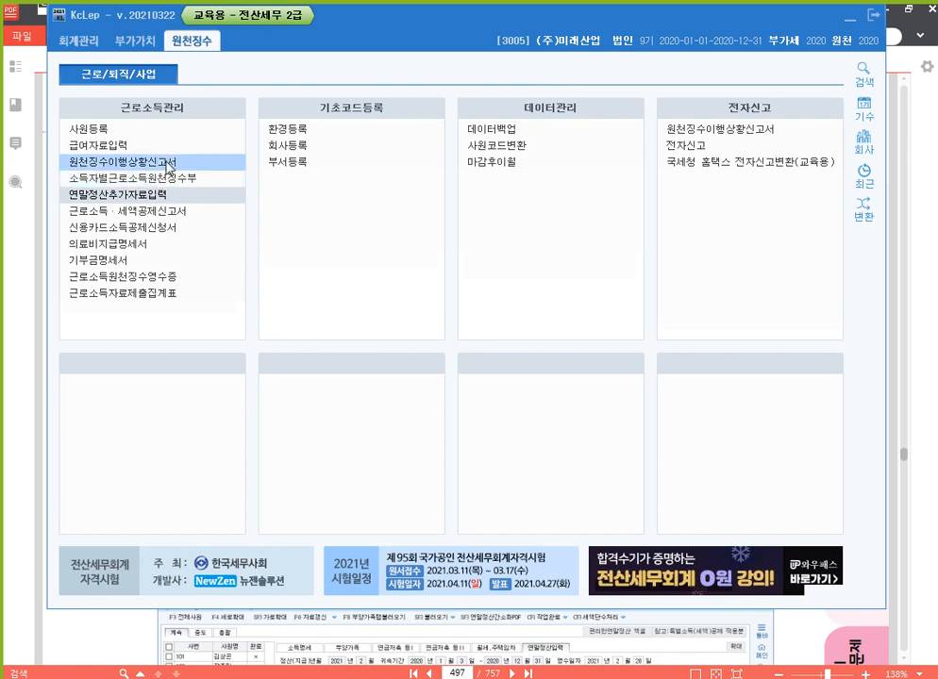
click(170, 163)
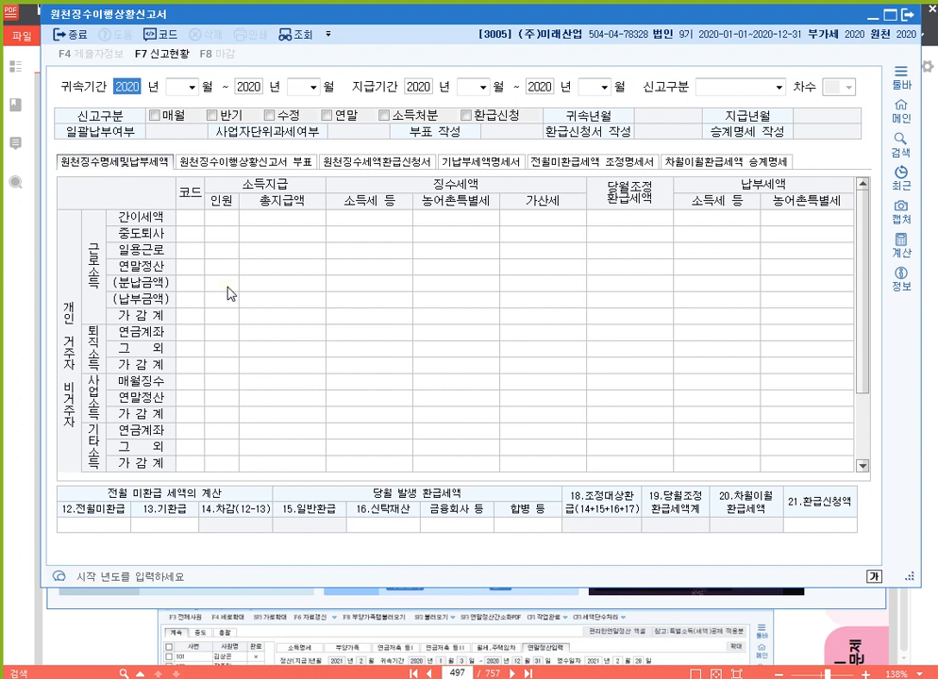
text(2021)
text(0)
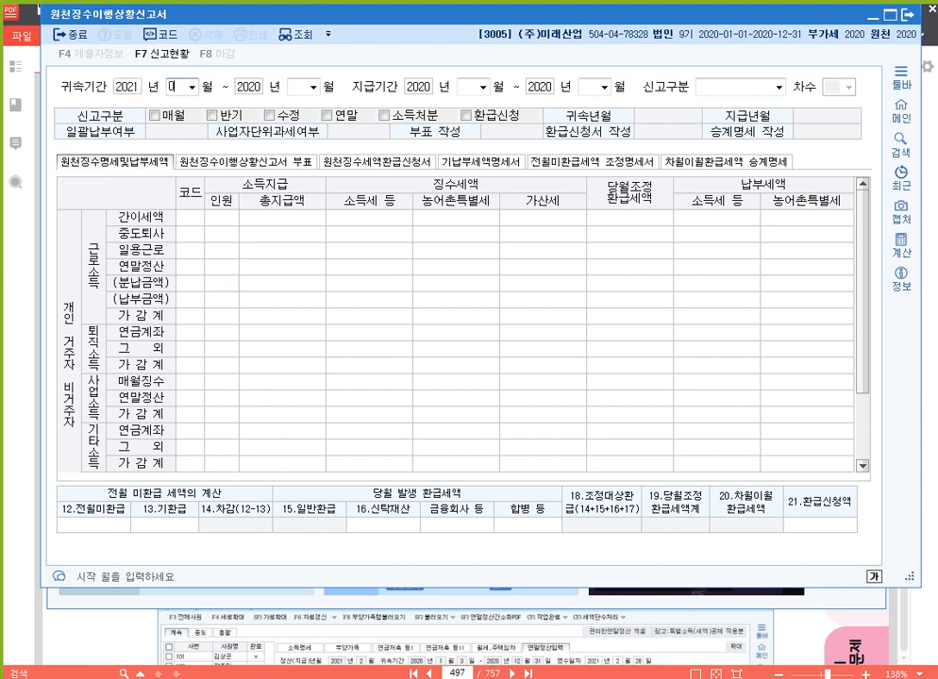
text(2)
text(2021)
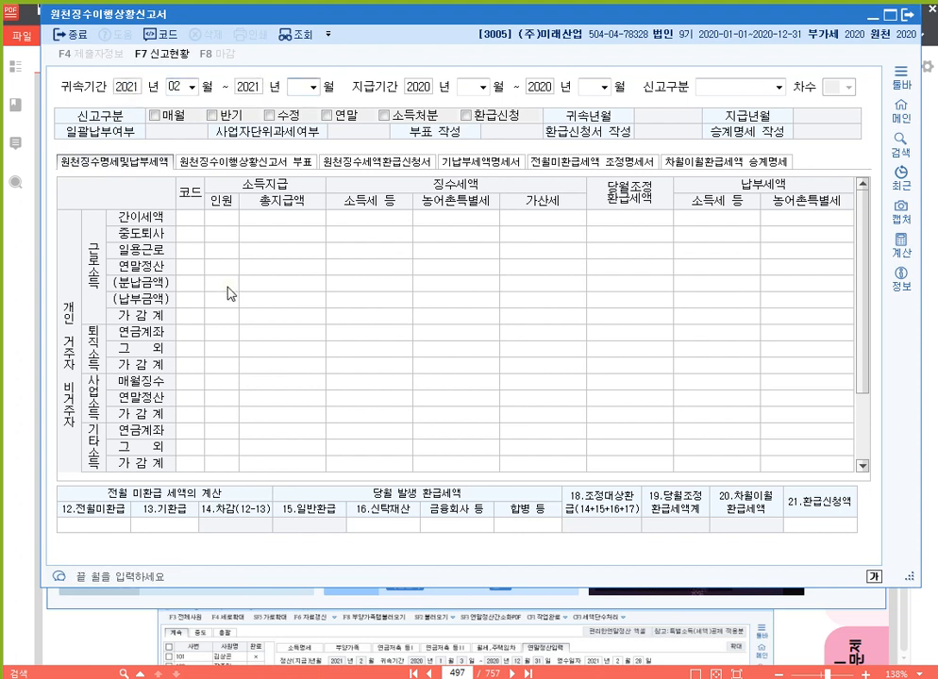
text(022021)
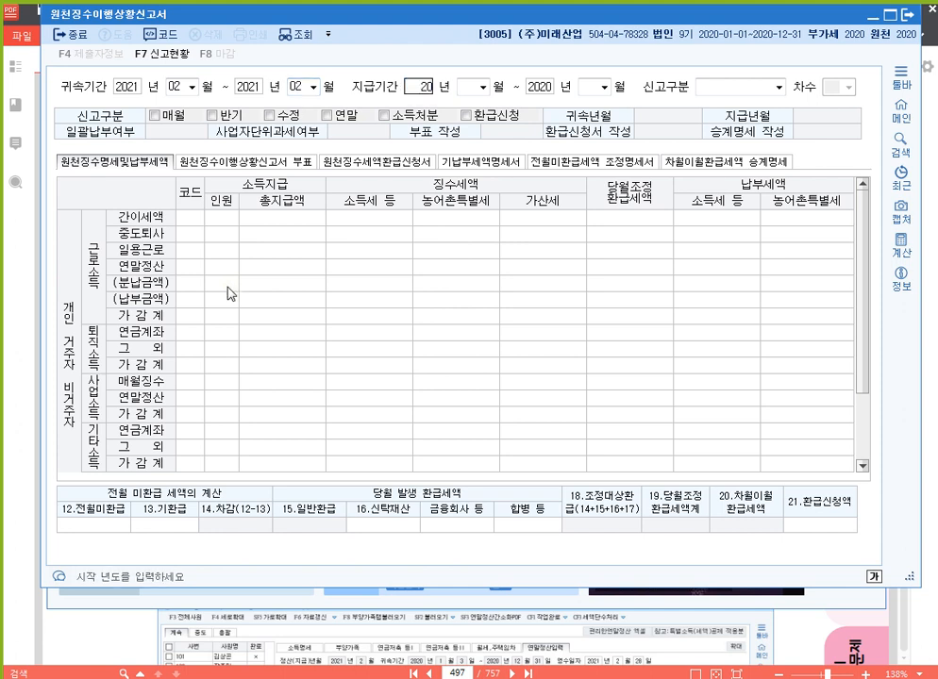
Set the 지급기간 to 2021년 02월 through 2021년 02월 with 신고구분 1.정기신고, and decline instalment payment for 연말정산(A04)
text(02)
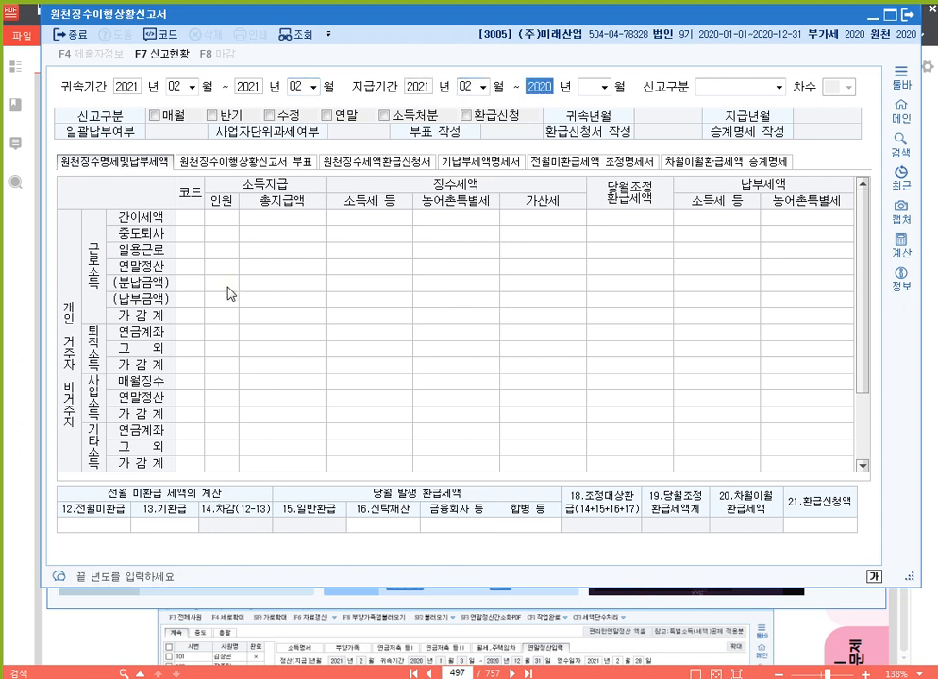
text(2021)
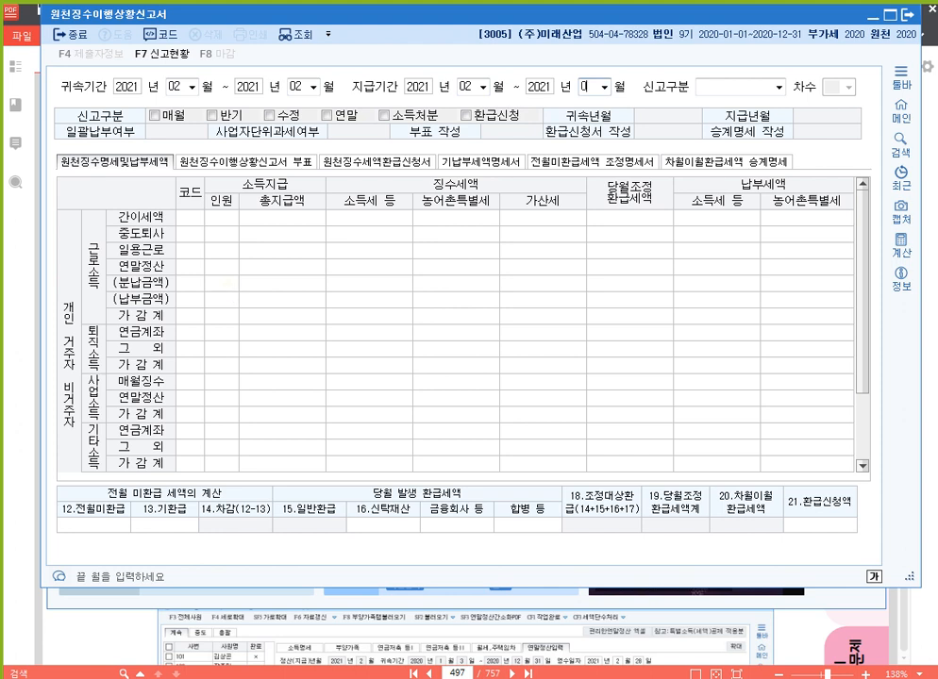
text(021)
key(Return)
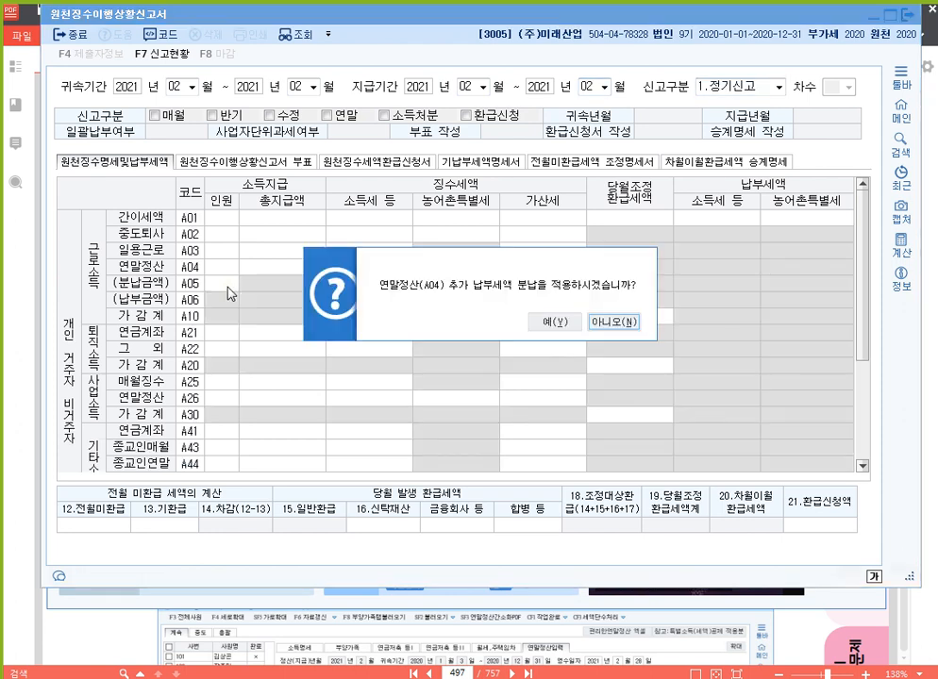
click(614, 324)
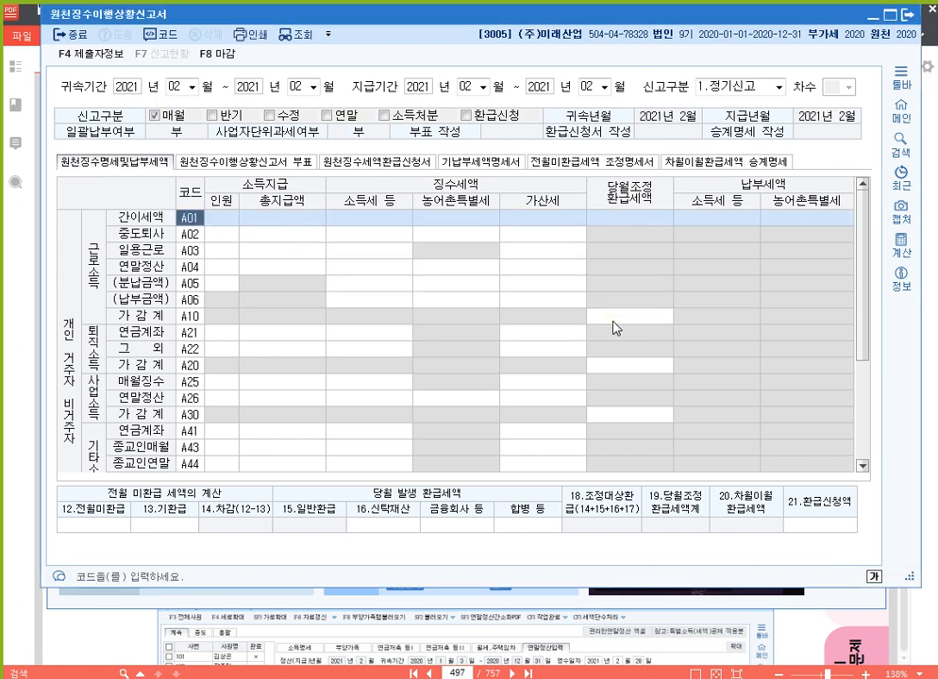
Discard the report without saving and load the February 2021 정기신고 again
click(486, 334)
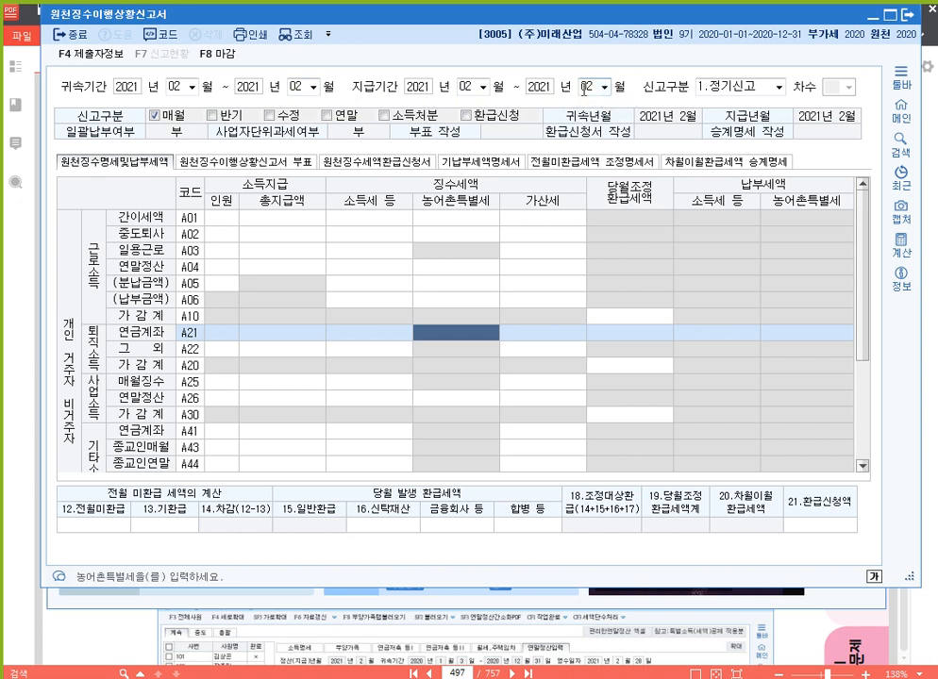
click(585, 87)
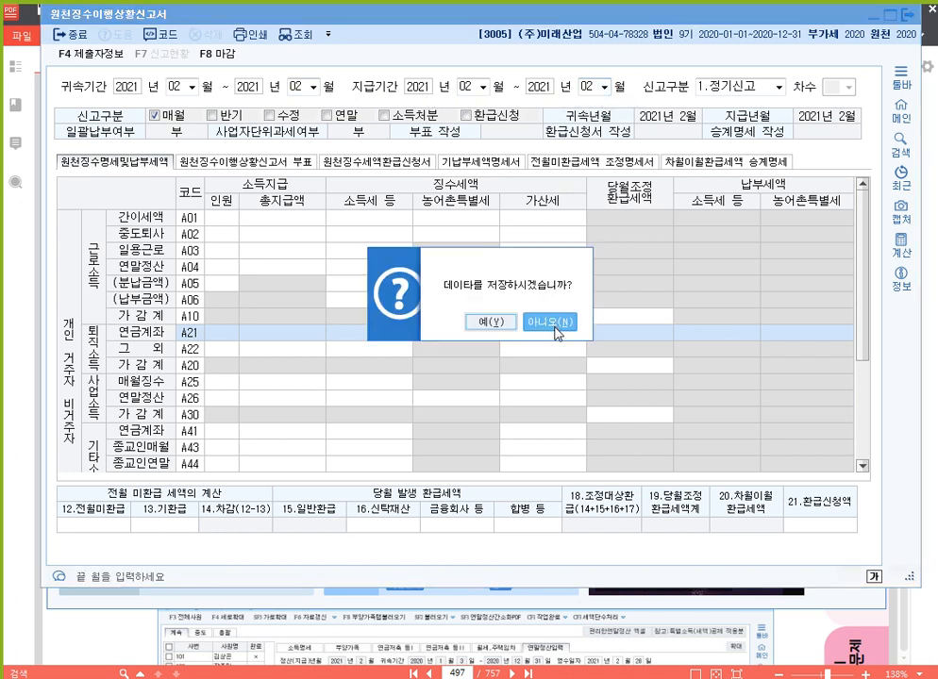
click(555, 325)
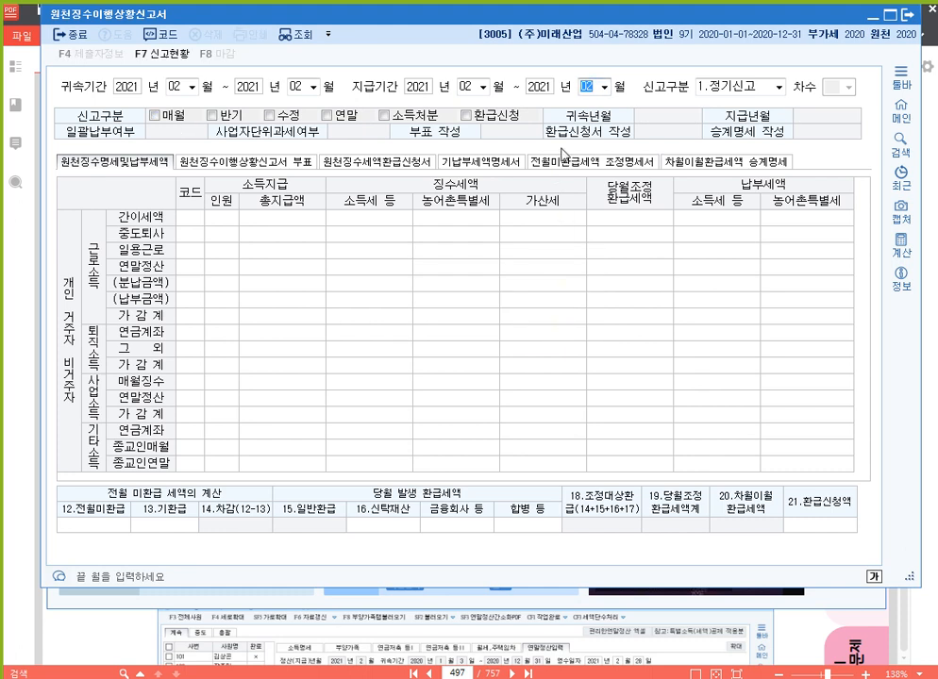
key(Return)
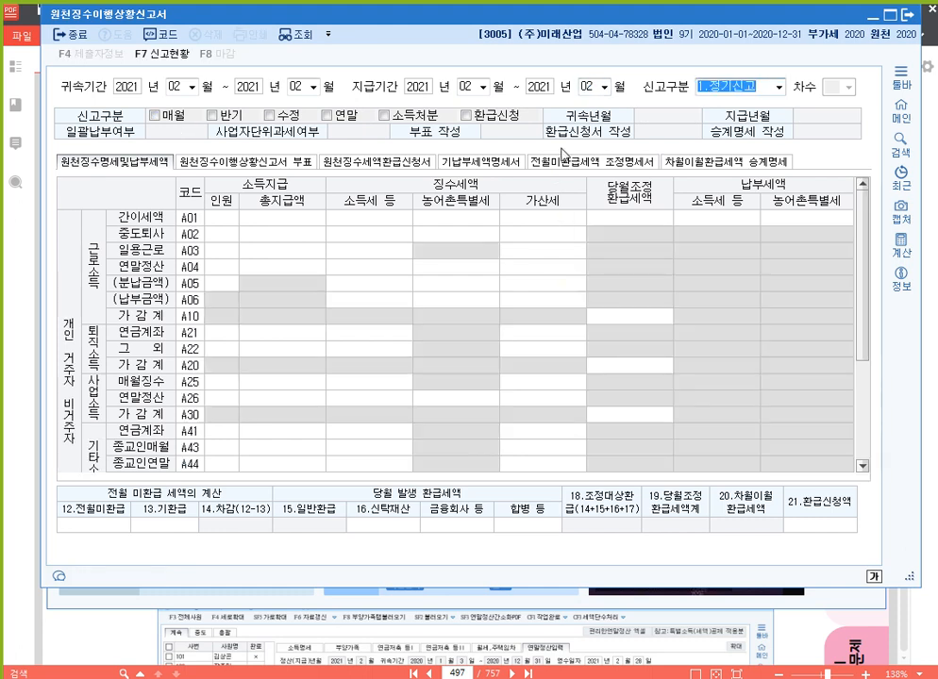
key(Left)
key(Return)
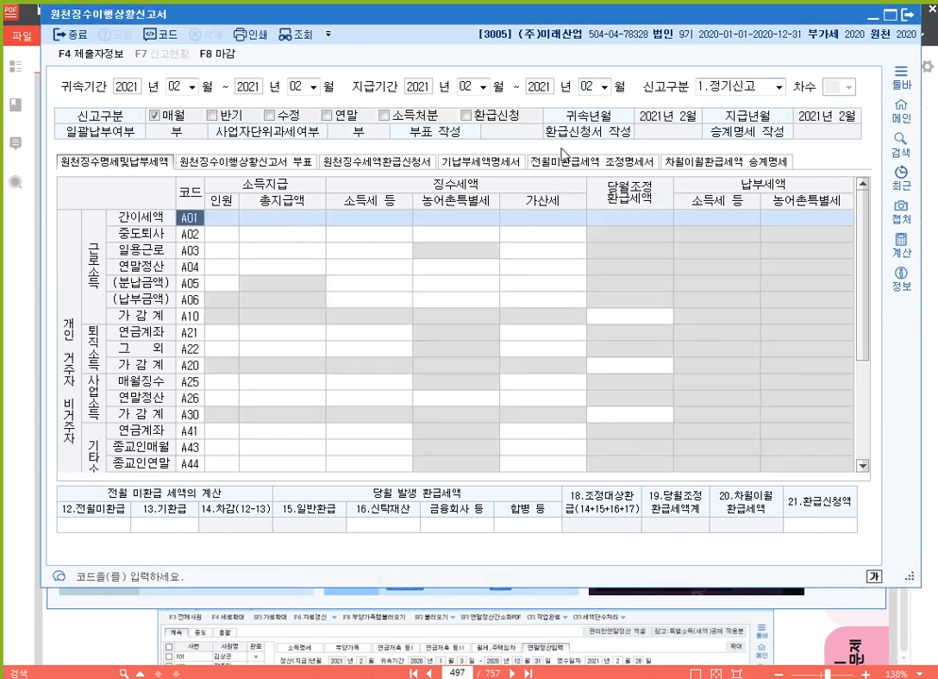
Select the 인원 cell of row A04, reopen 연말정산추가자료입력 and move the report window aside to uncover its totals
click(234, 269)
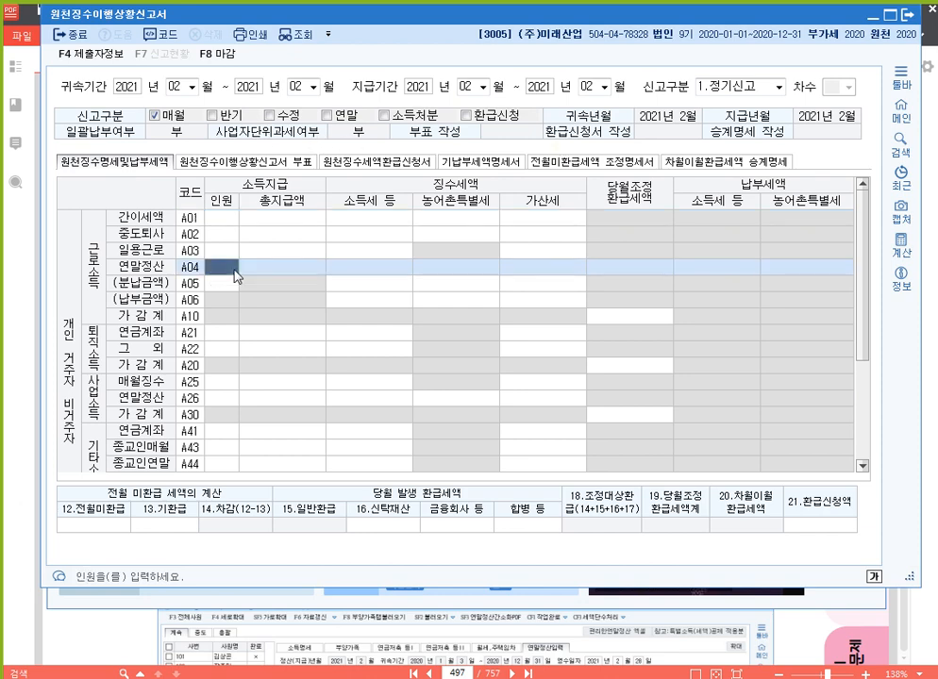
key(Escape)
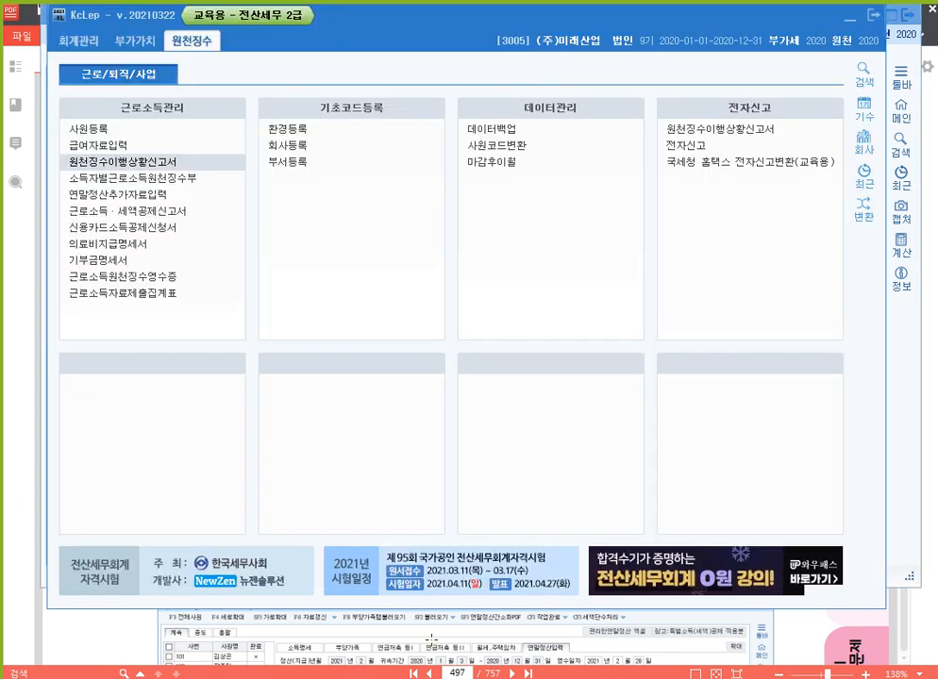
click(112, 144)
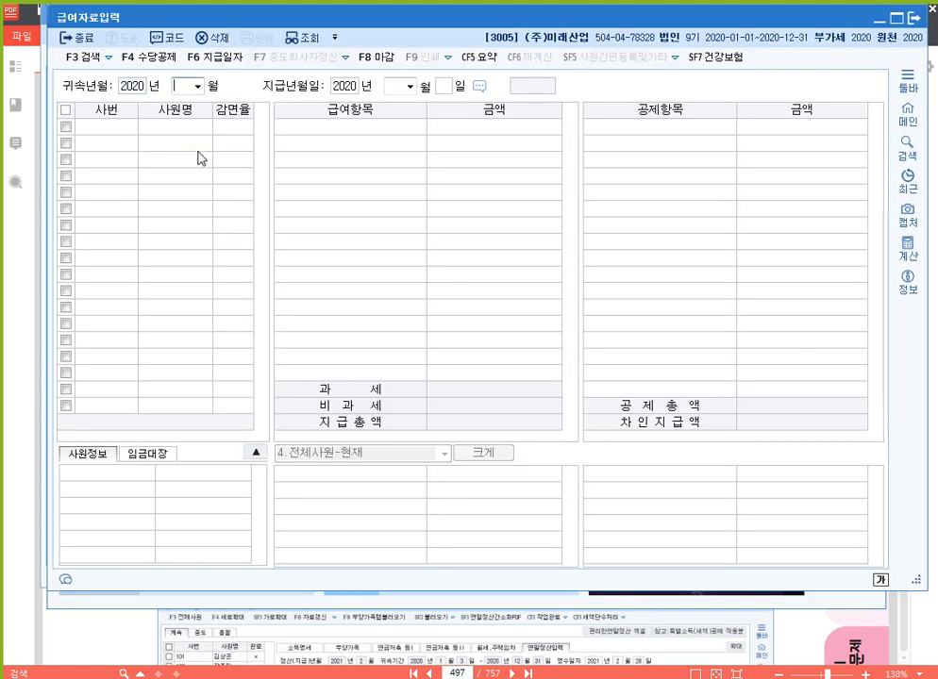
key(Escape)
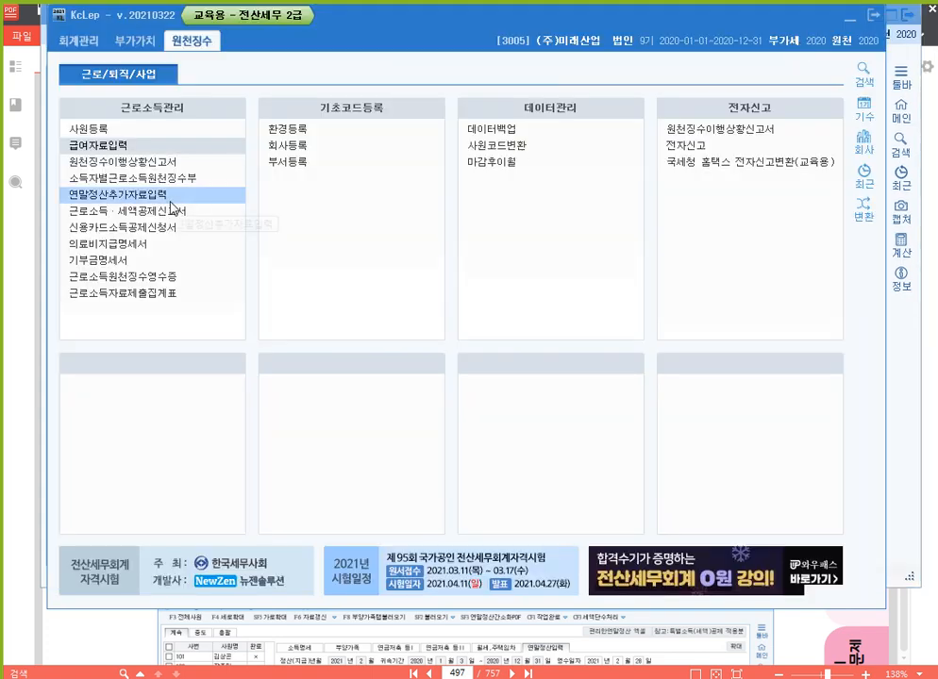
click(184, 194)
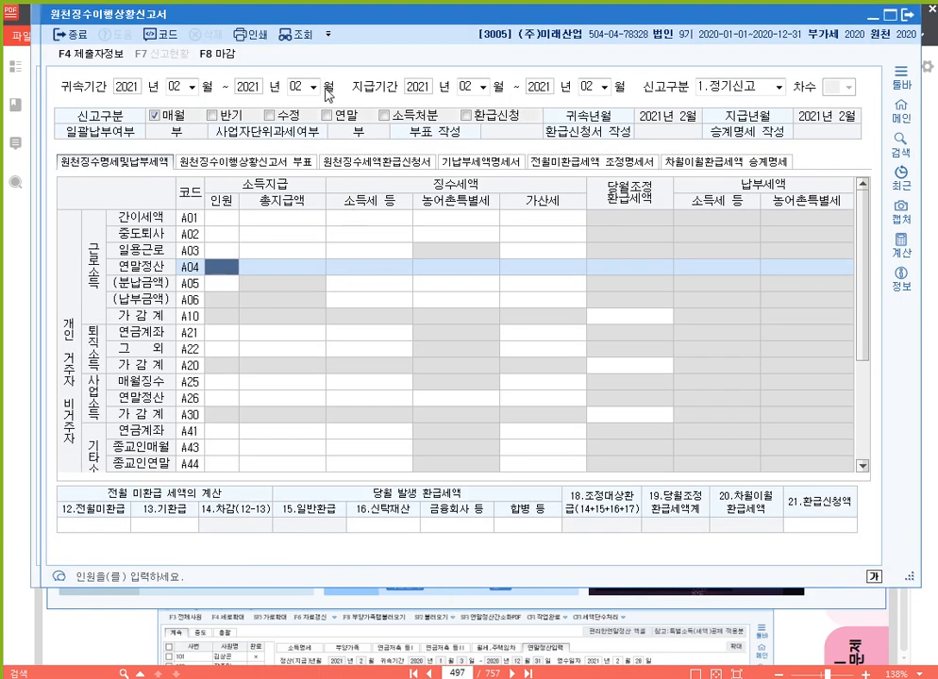
drag(322, 19, 519, 101)
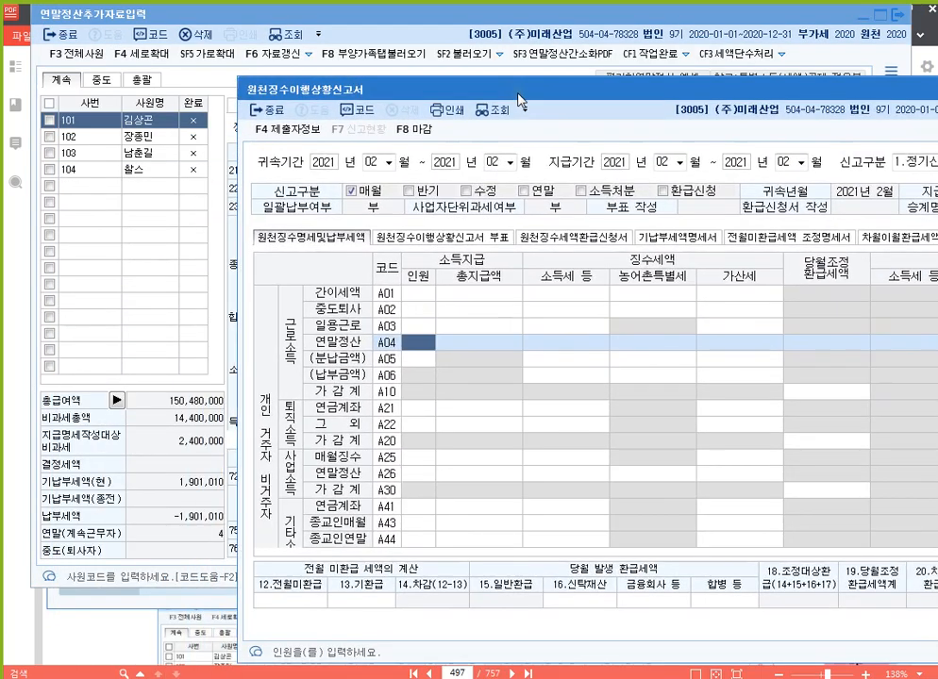
Fill row A04 연말정산 with 인원 4 and 총지급액 150,480,000
text(4)
key(Return)
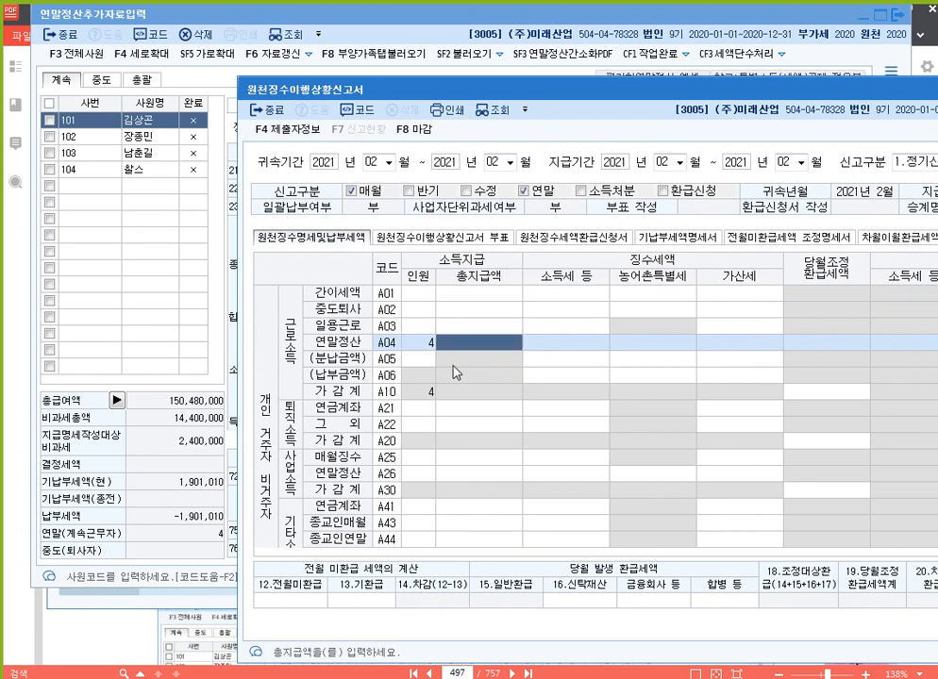
text(150)
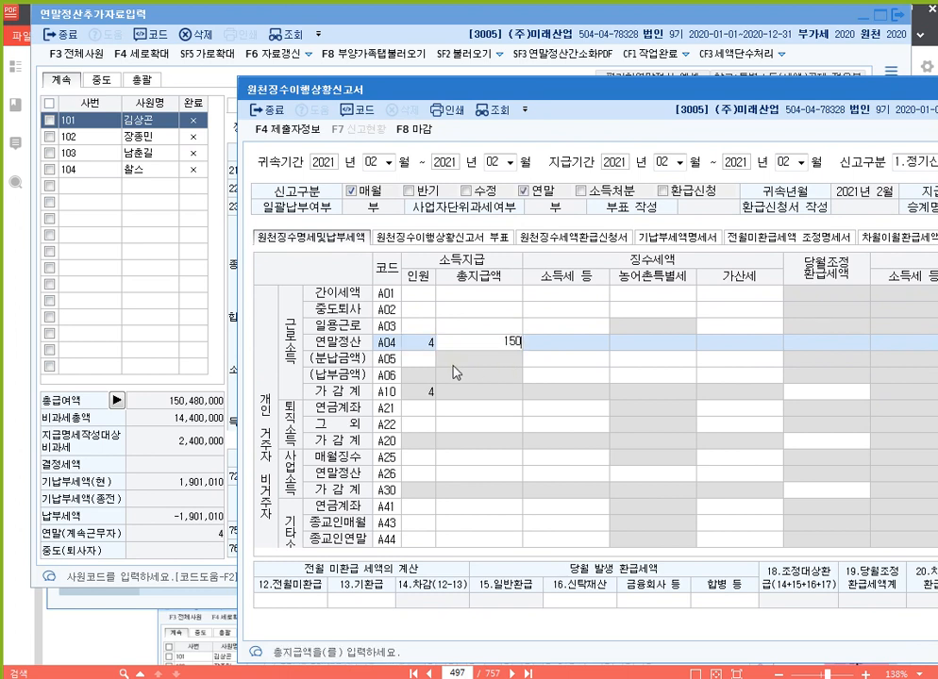
text(,480,000)
key(Return)
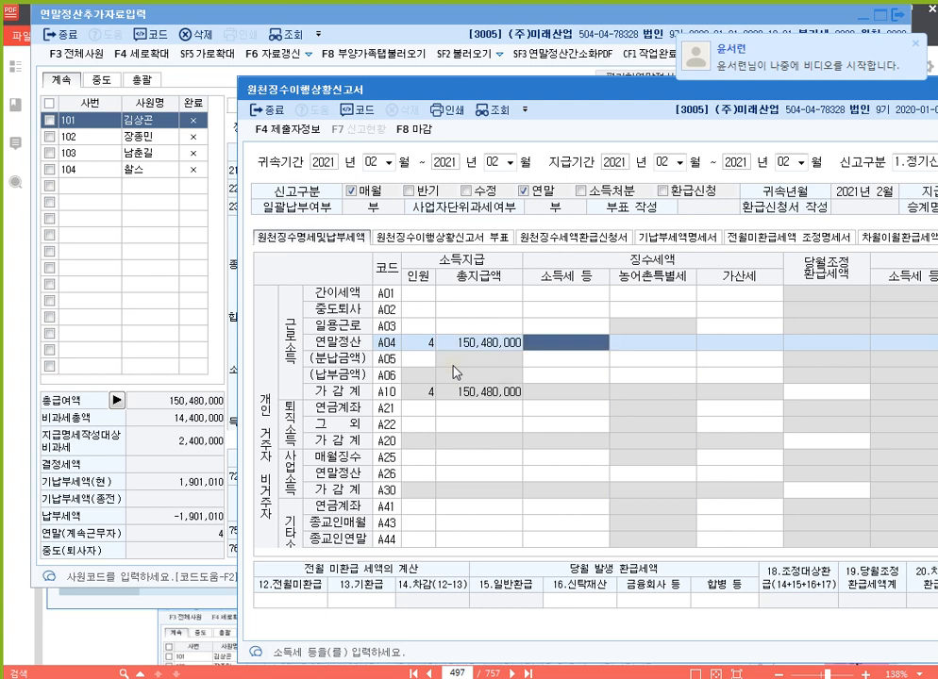
Set 소득세 등 of row A04 연말정산 to -1,901,010 and enlarge the report window to full size
text(-1,90)
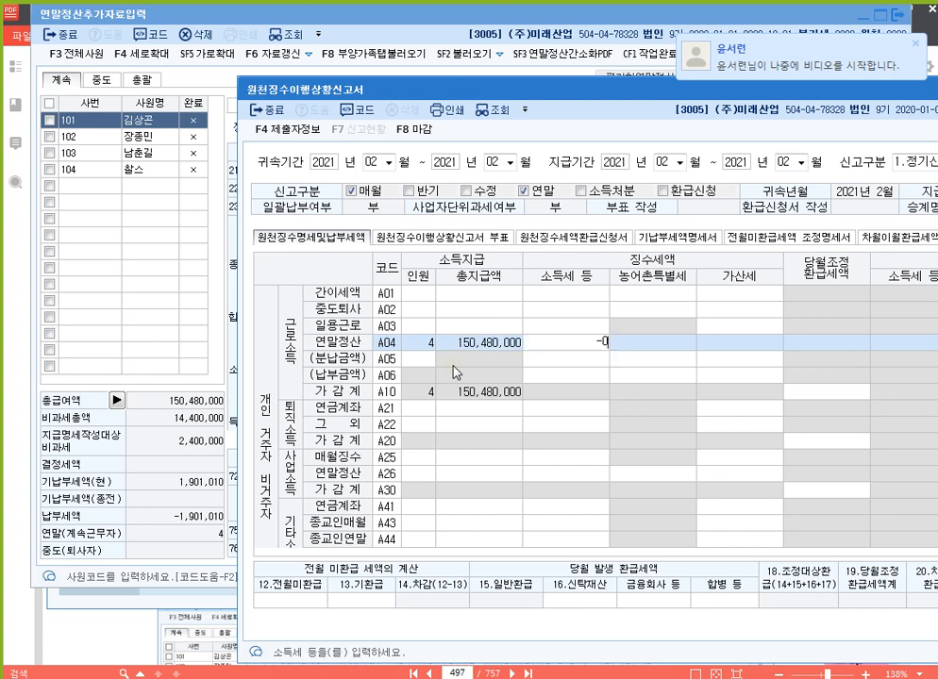
text(1,010)
key(Return)
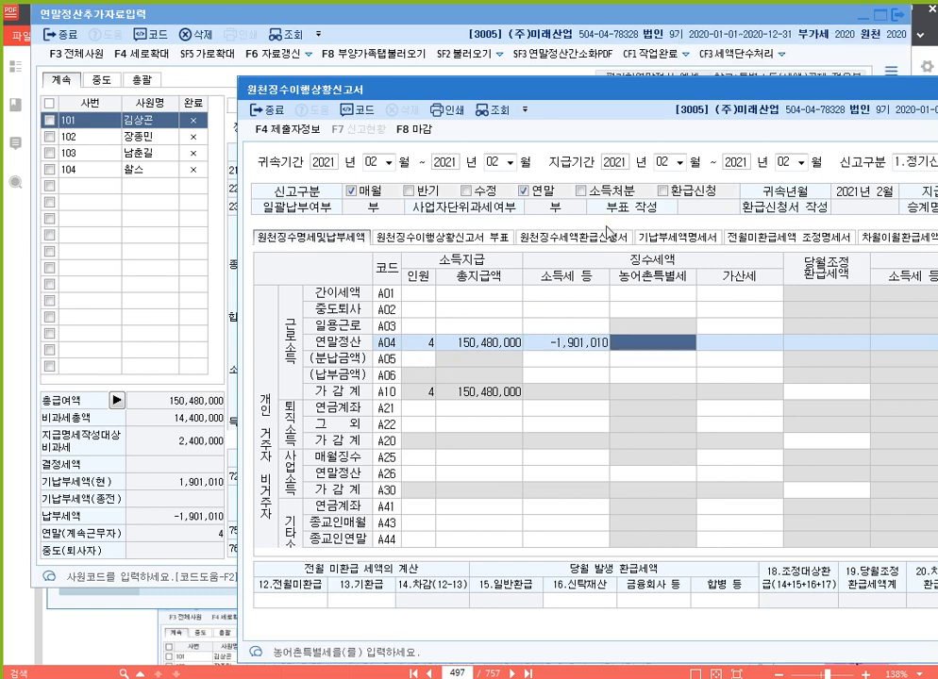
drag(649, 98, 479, 111)
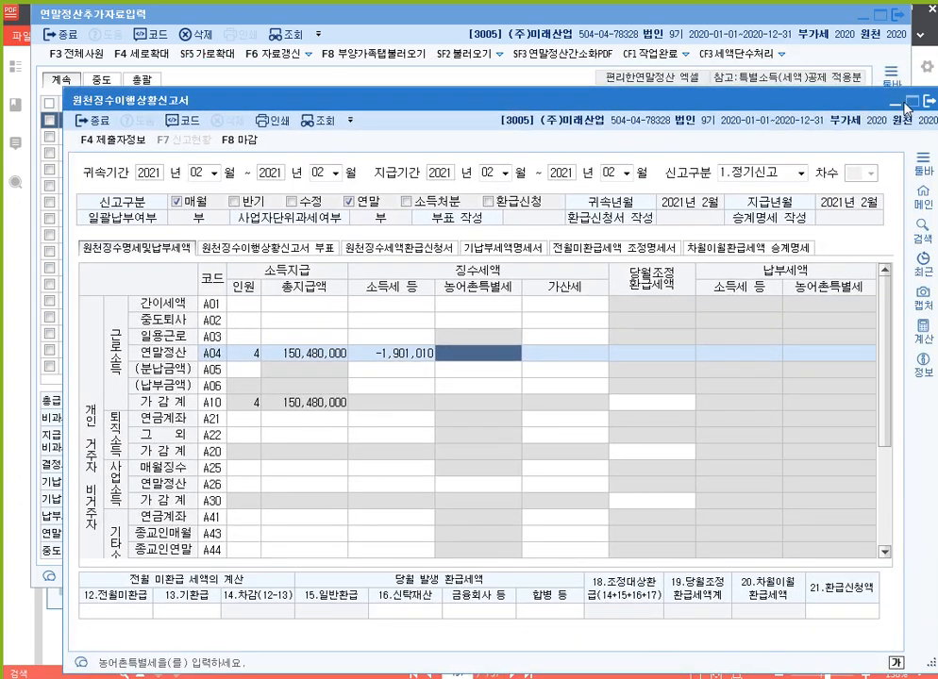
double_click(710, 96)
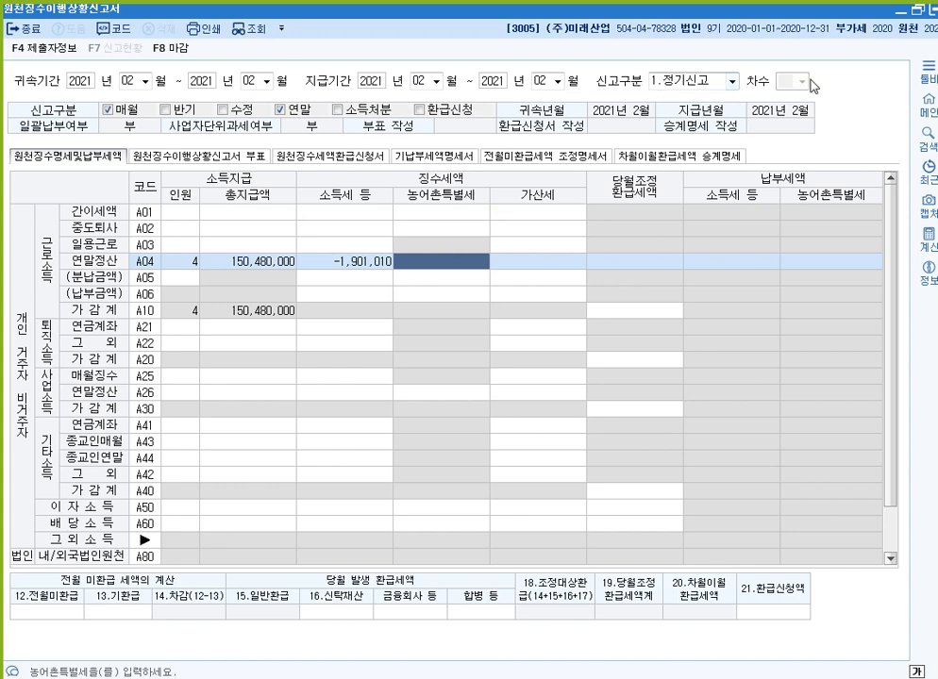
Close the 원천징수이행상황신고서 with its data saved, and also close 연말정산추가자료입력
key(Escape)
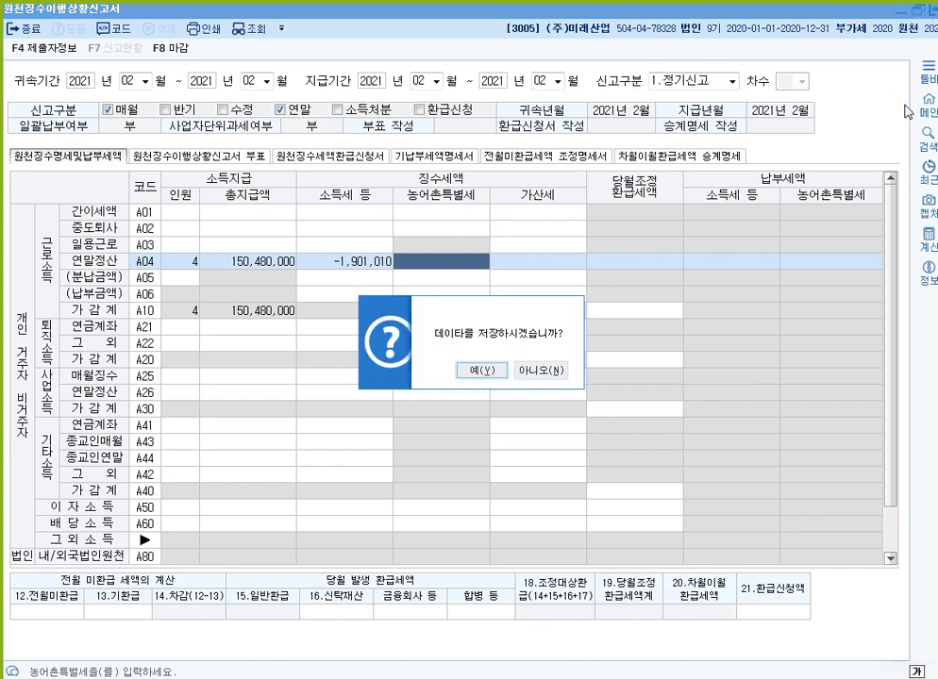
click(475, 370)
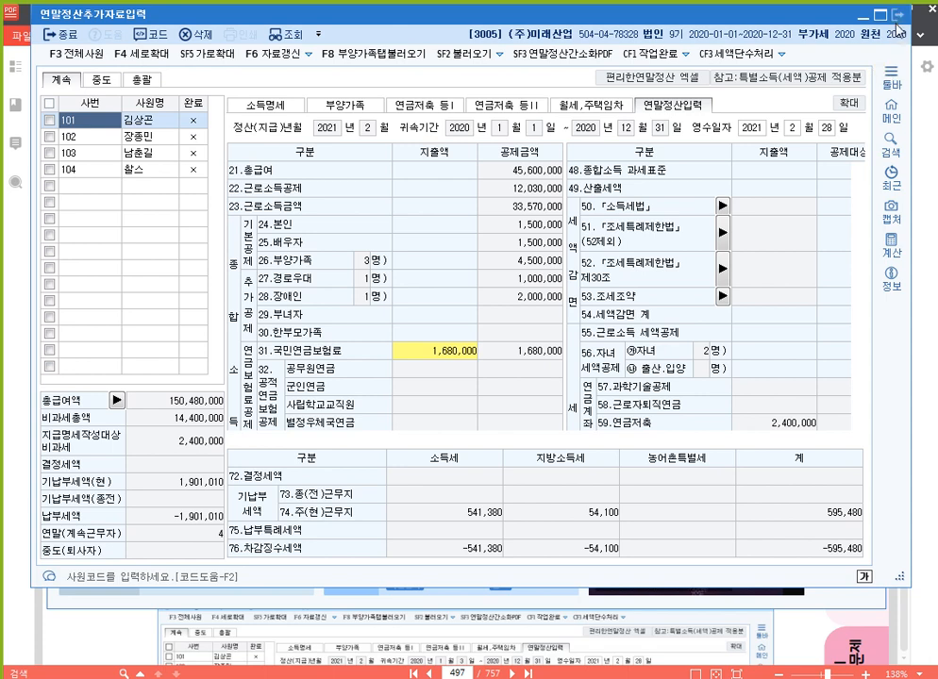
key(Escape)
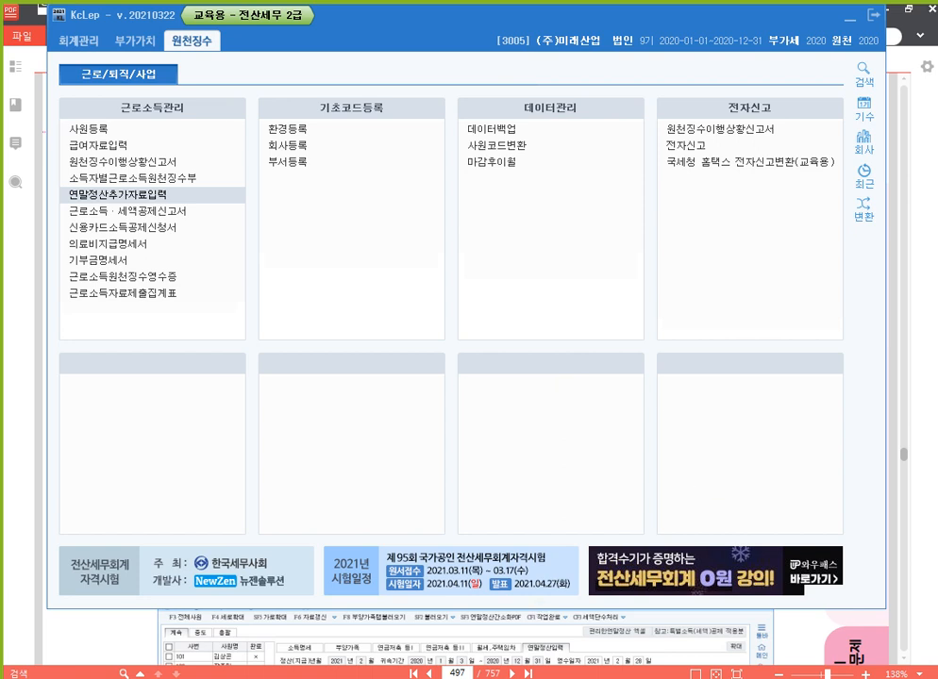
Switch to the 20210329.hwp document in 한컴오피스 한글 and add a note with p.515 and 274 below the deduction limits table
click(370, 628)
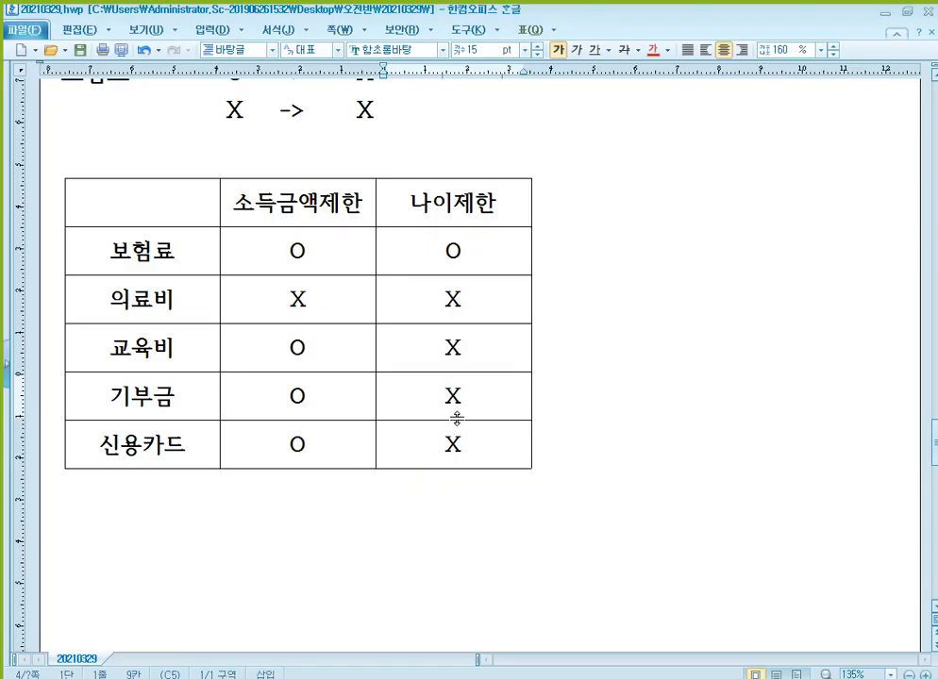
scroll(457, 418, down, 3)
click(229, 421)
click(204, 380)
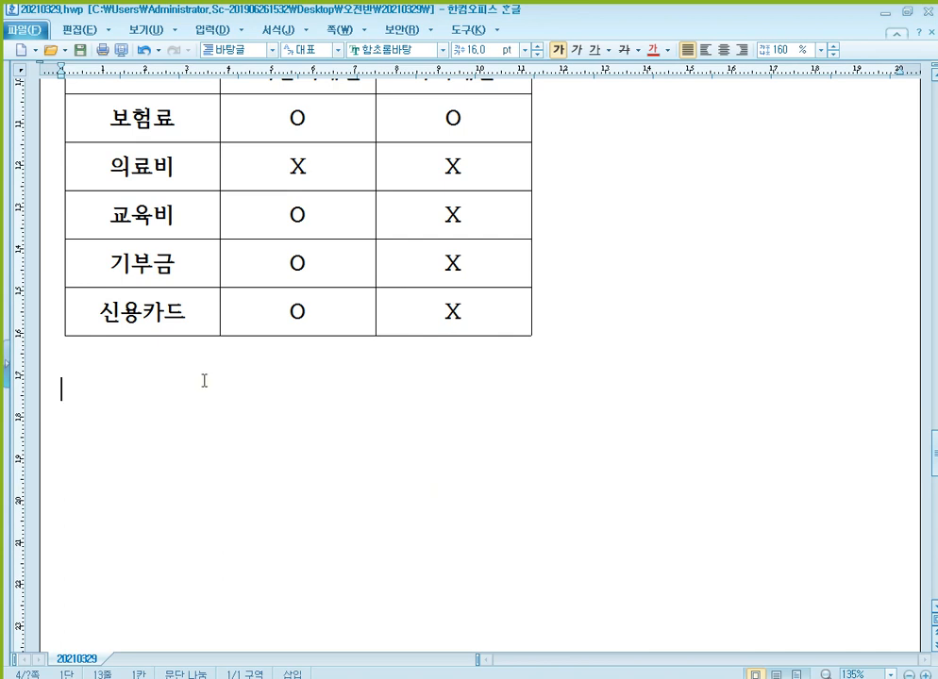
text(p.515)
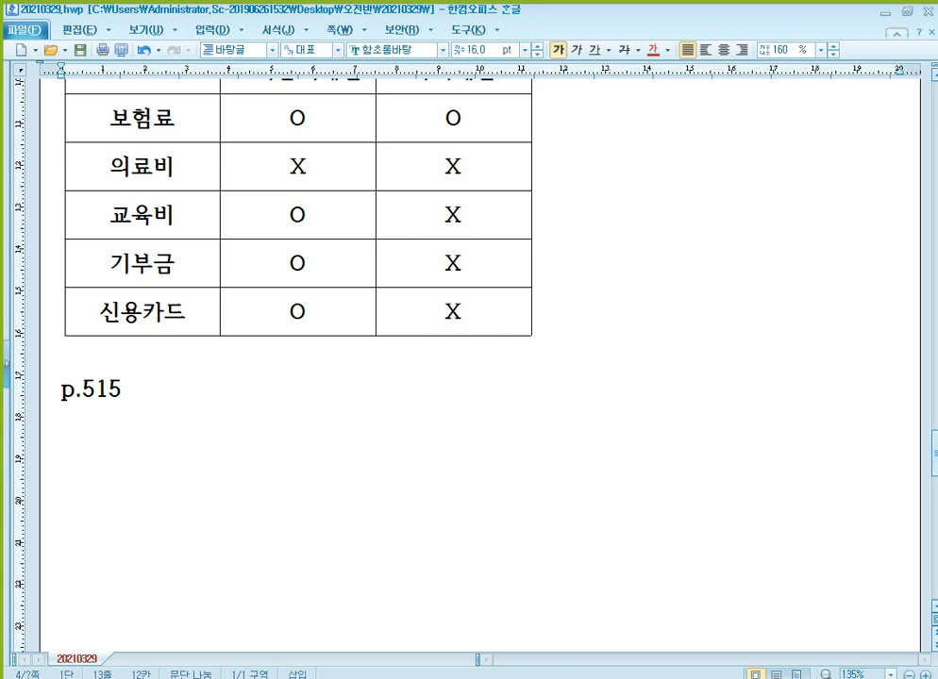
text(274)
Switch to the textbook in 알PDF and go to question [2] on page 515
click(415, 678)
click(458, 673)
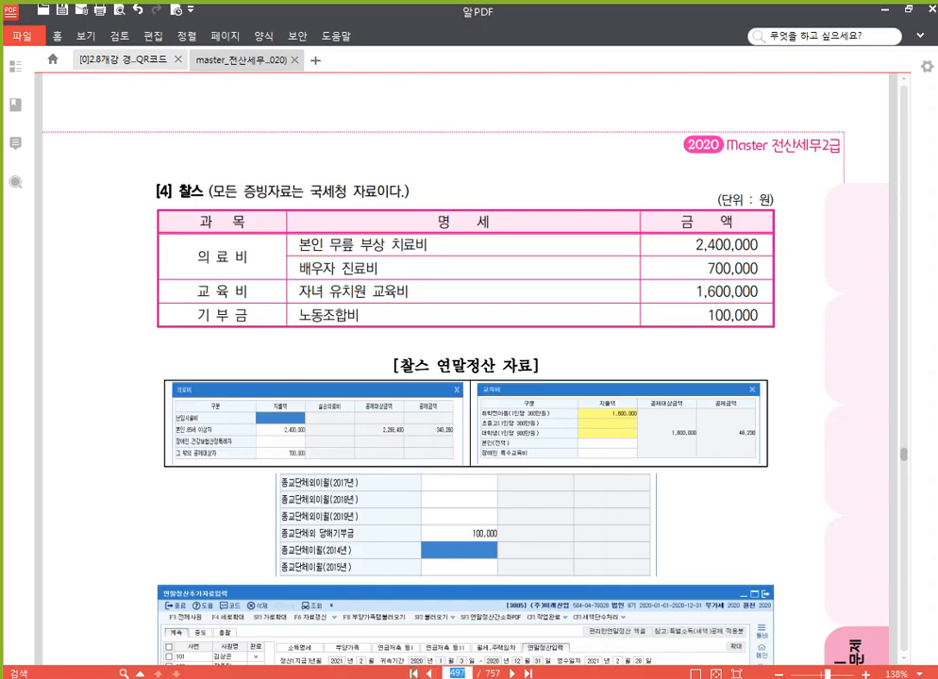
text(515)
key(Return)
scroll(463, 377, down, 5)
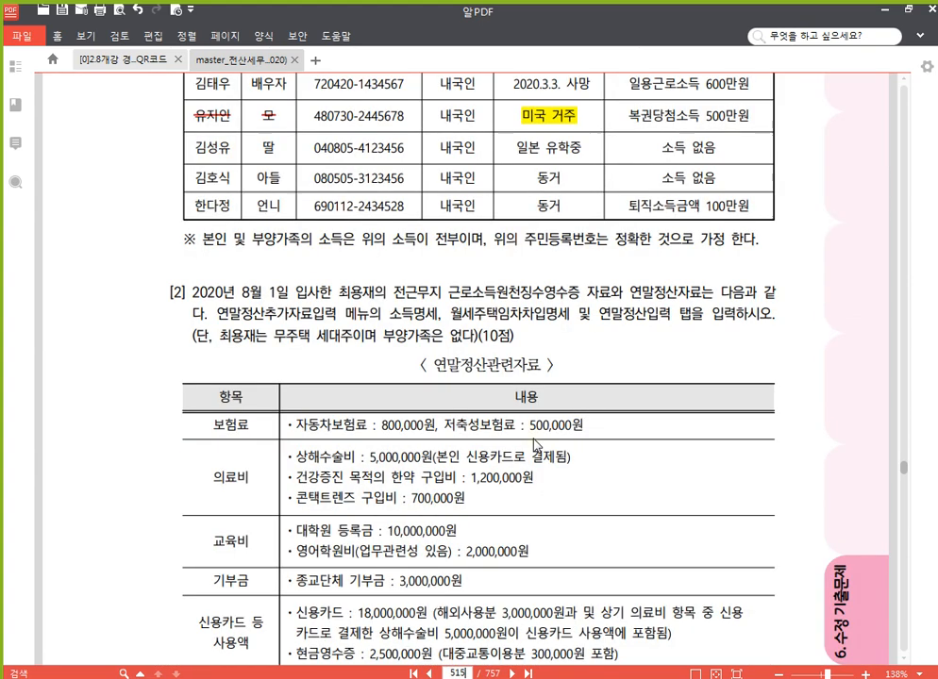
Switch to KcLep and change the working company to 0274 (주)대흥
key(alt+Tab)
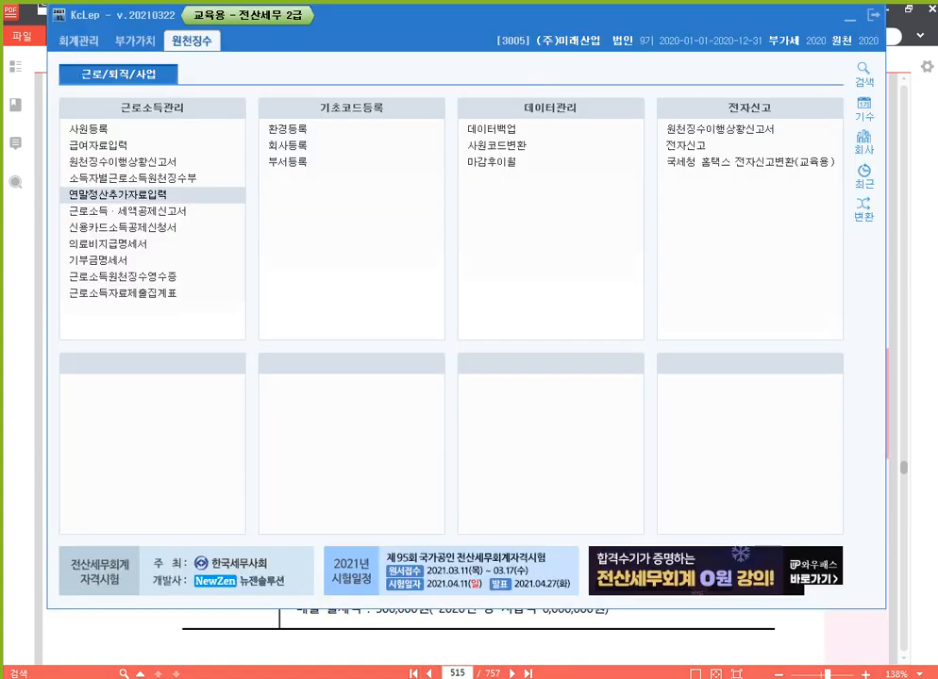
click(864, 144)
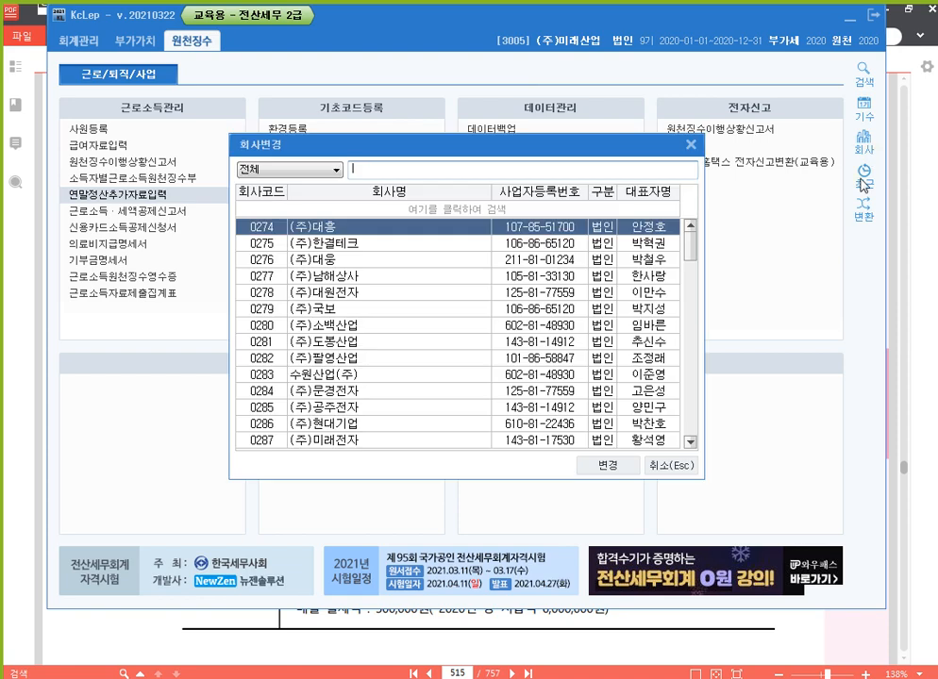
text(274)
key(Return)
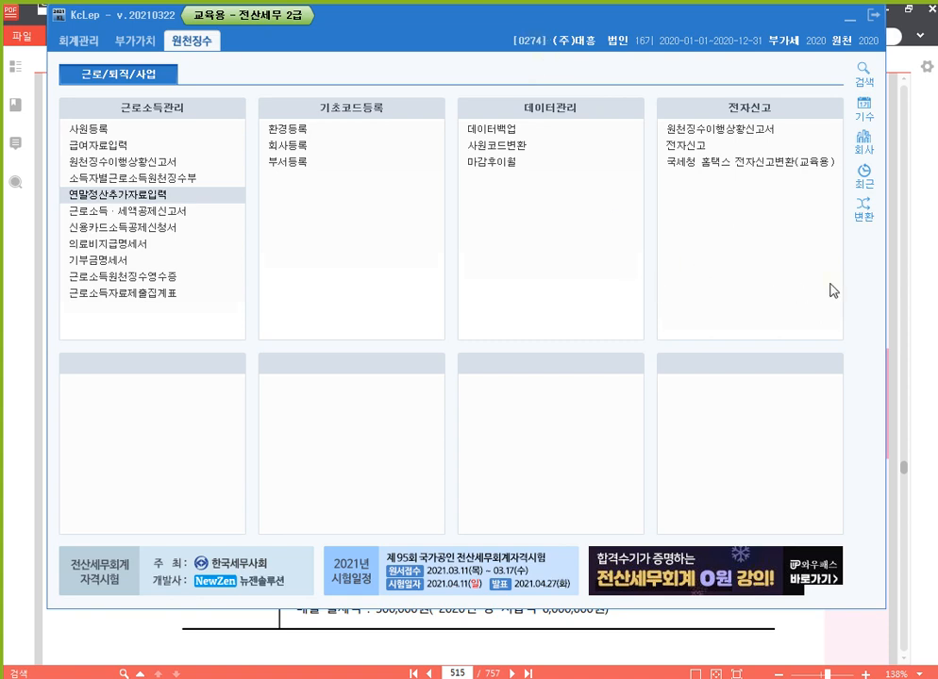
Return to the textbook in 알PDF and strike through 저축성보험료 : 500,000원 in the 보험료 row
click(913, 291)
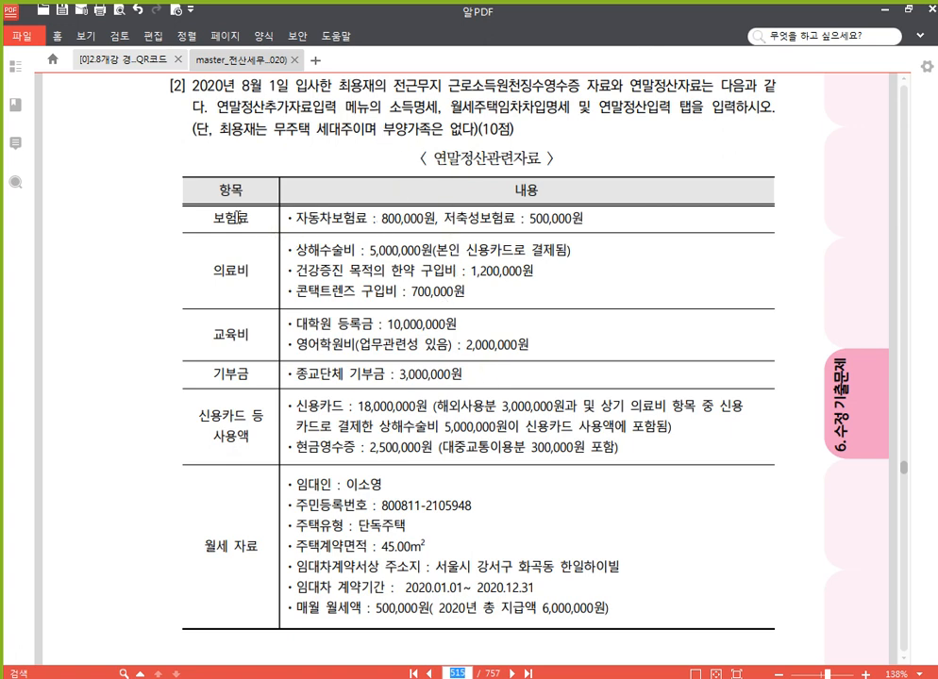
drag(329, 218, 335, 219)
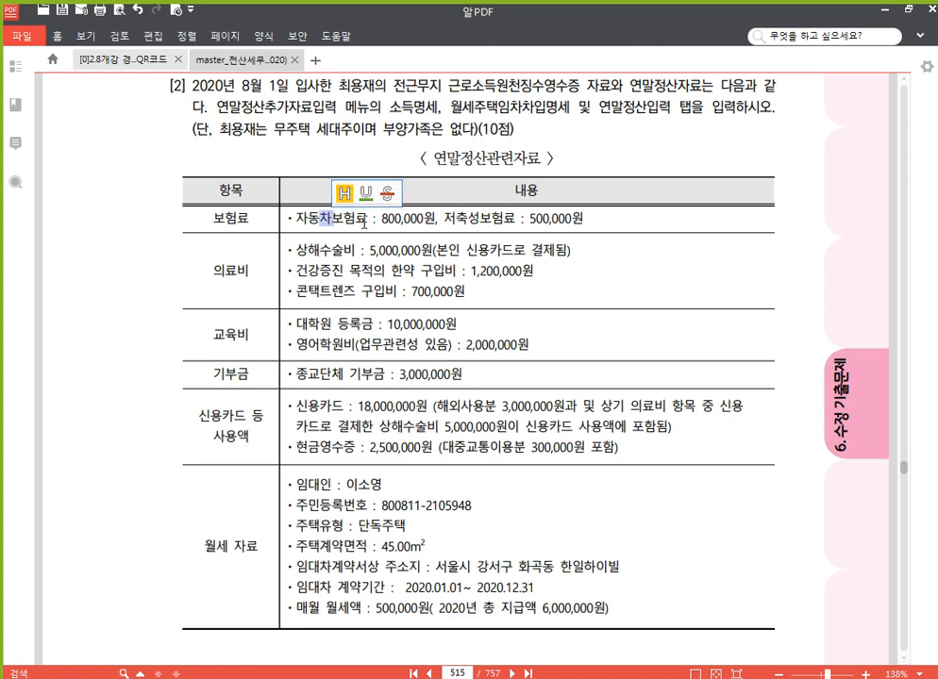
click(366, 223)
drag(444, 218, 598, 210)
click(651, 185)
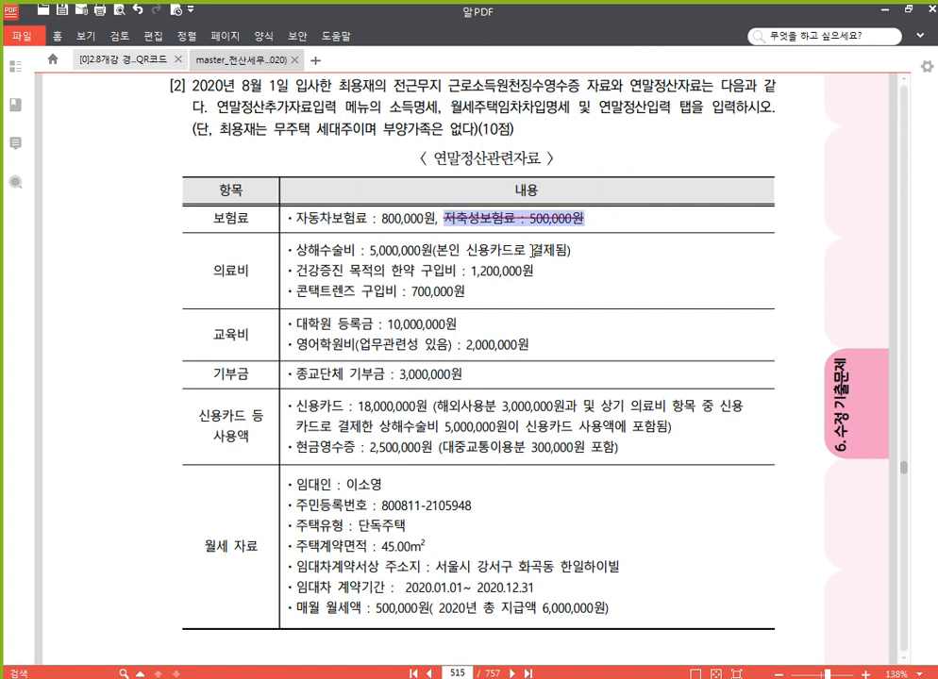
click(364, 251)
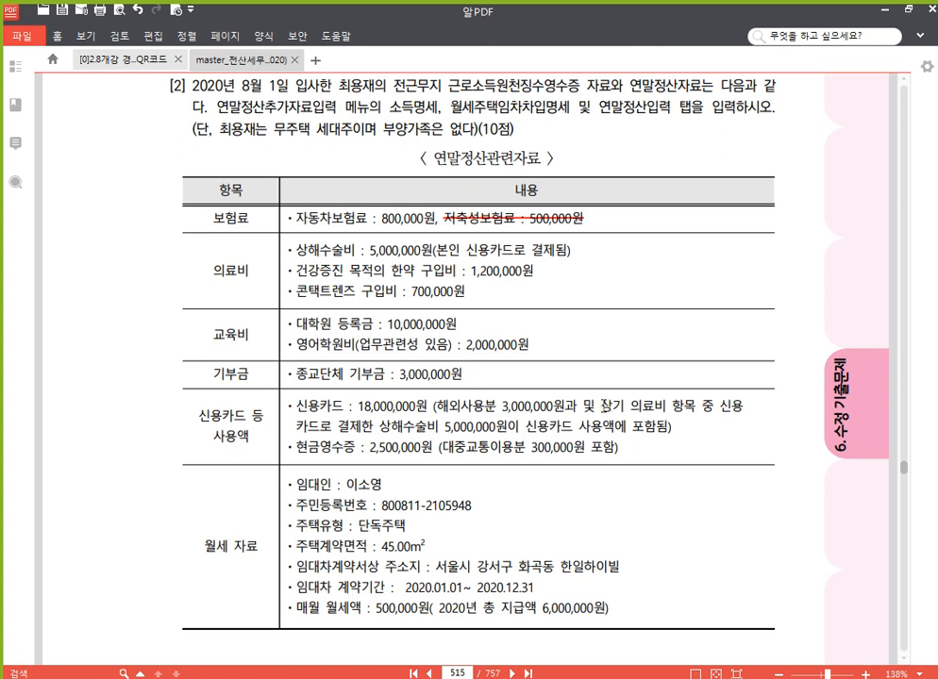
Underline the 신용카드 note stating that the 5,000,000원 상해수술비 is included in the card spending
drag(606, 406, 658, 427)
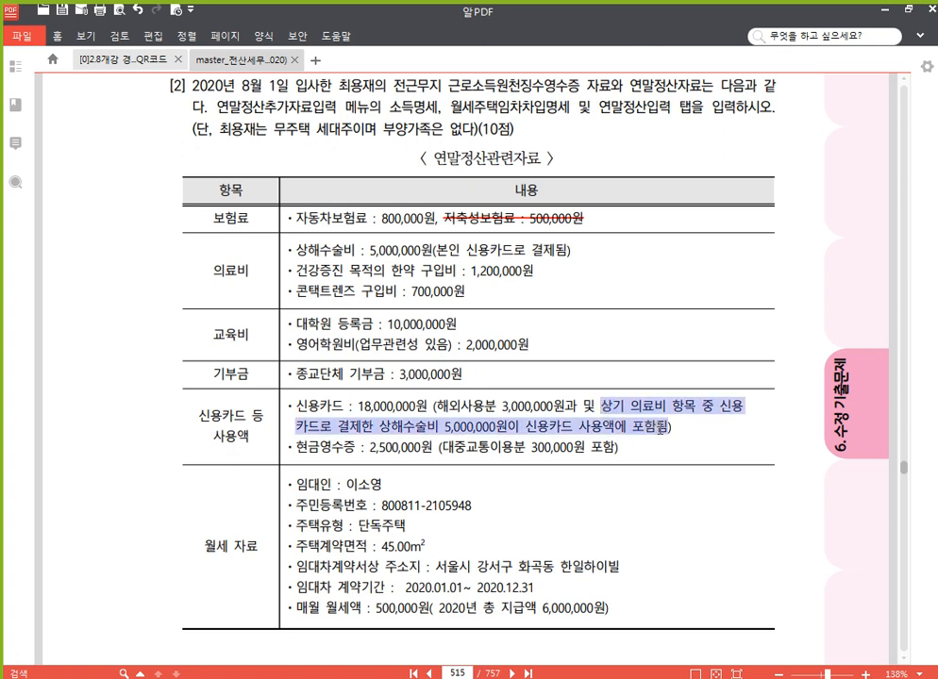
click(693, 408)
click(482, 256)
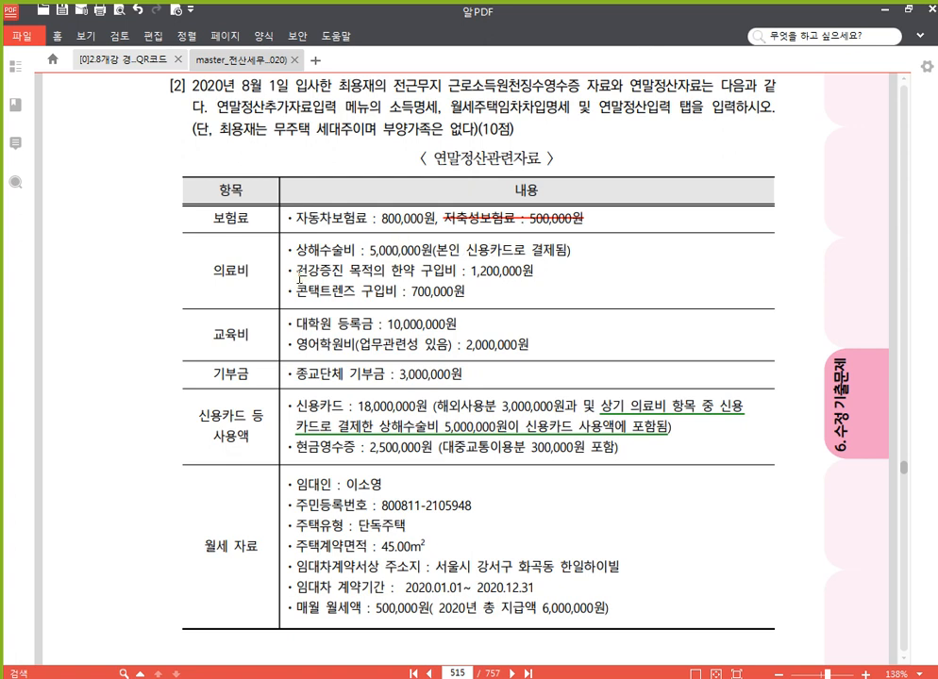
In the 의료비 row, strike through 건강증진 목적의 한약 구입비 : 1,200,000원 and highlight the 콘택트렌즈 amount 700,000원
drag(286, 271, 569, 275)
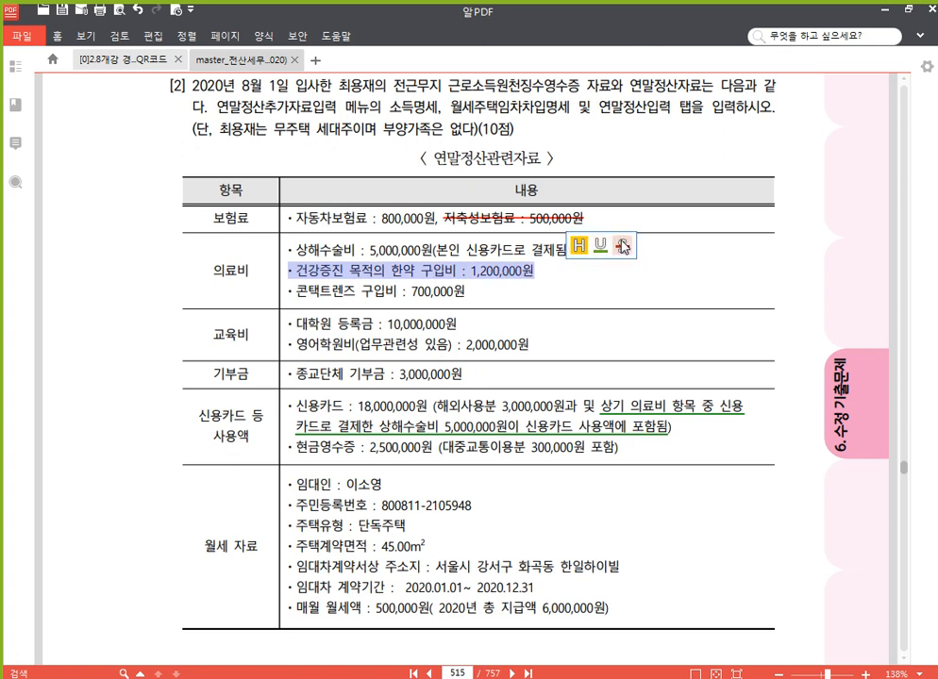
click(621, 245)
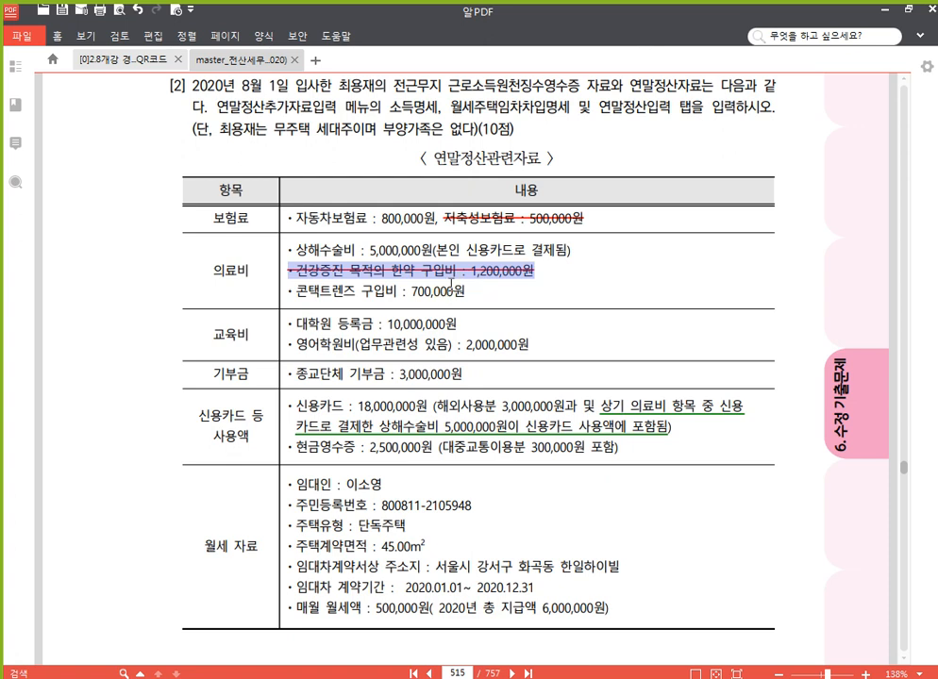
click(292, 293)
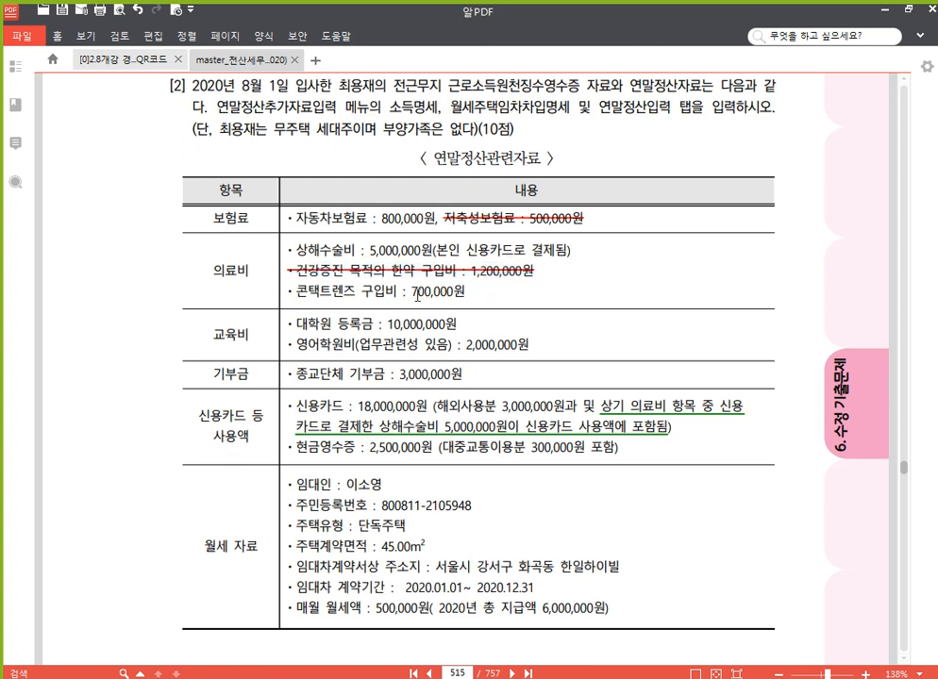
drag(409, 291, 465, 291)
click(482, 268)
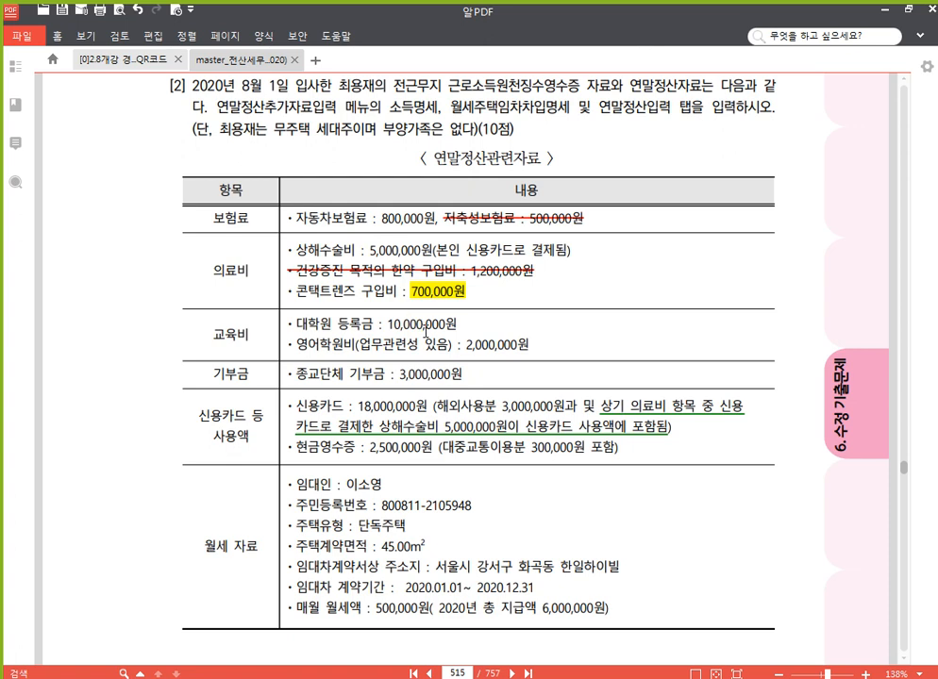
Strike through 영어학원비(업무관련성 있음) : 2,000,000원 in the 교육비 row
drag(425, 332, 459, 323)
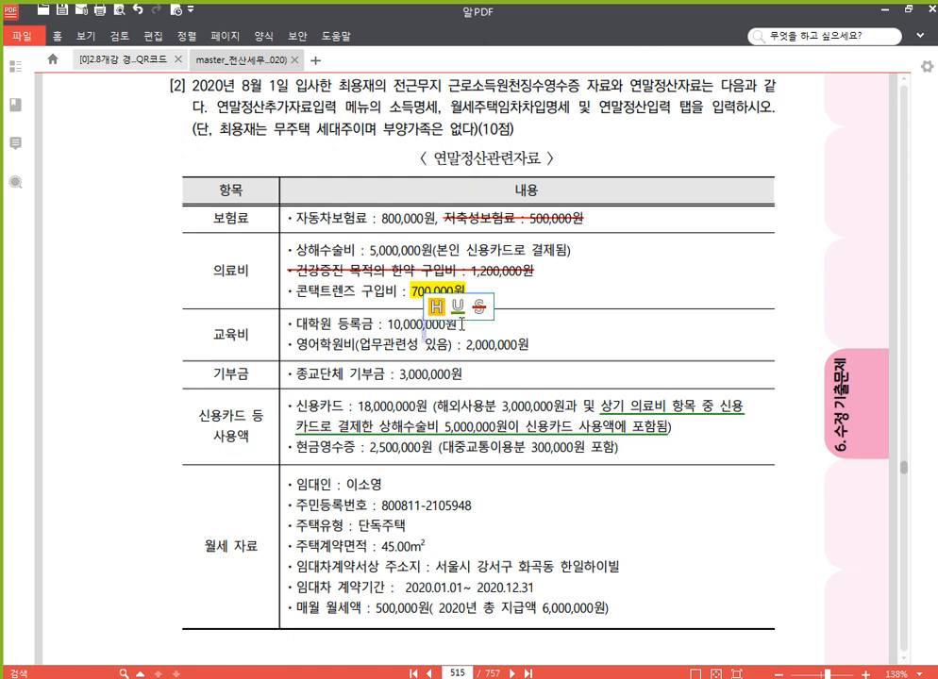
click(392, 330)
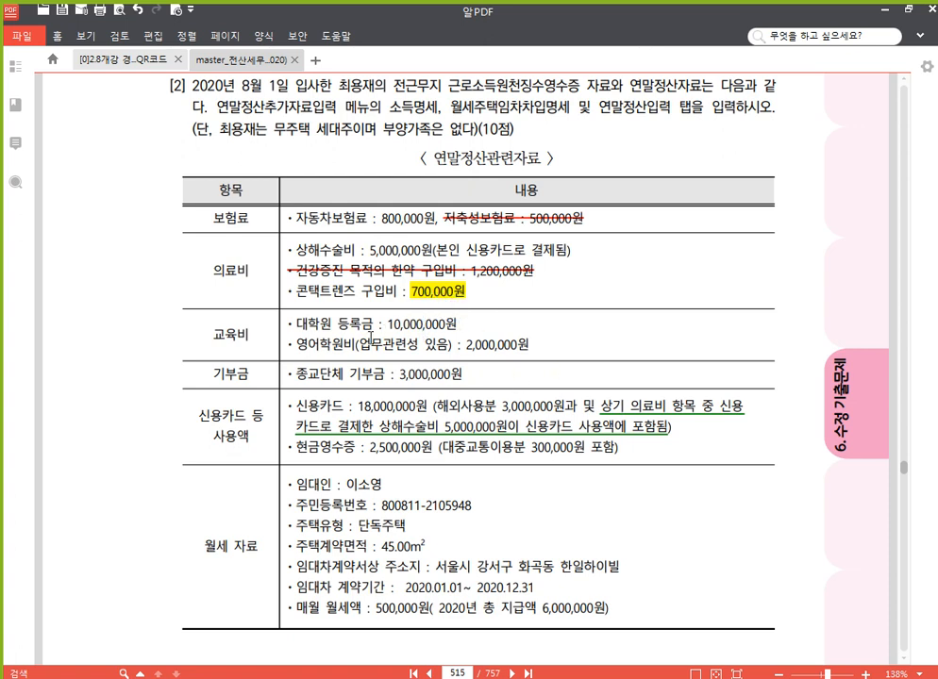
drag(287, 346, 530, 349)
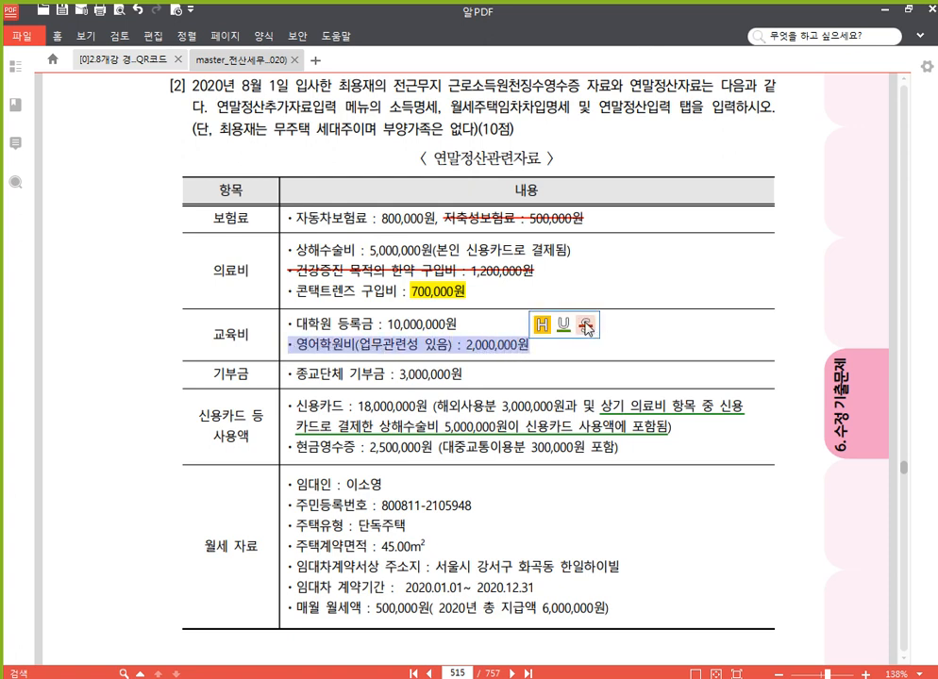
click(585, 325)
click(628, 351)
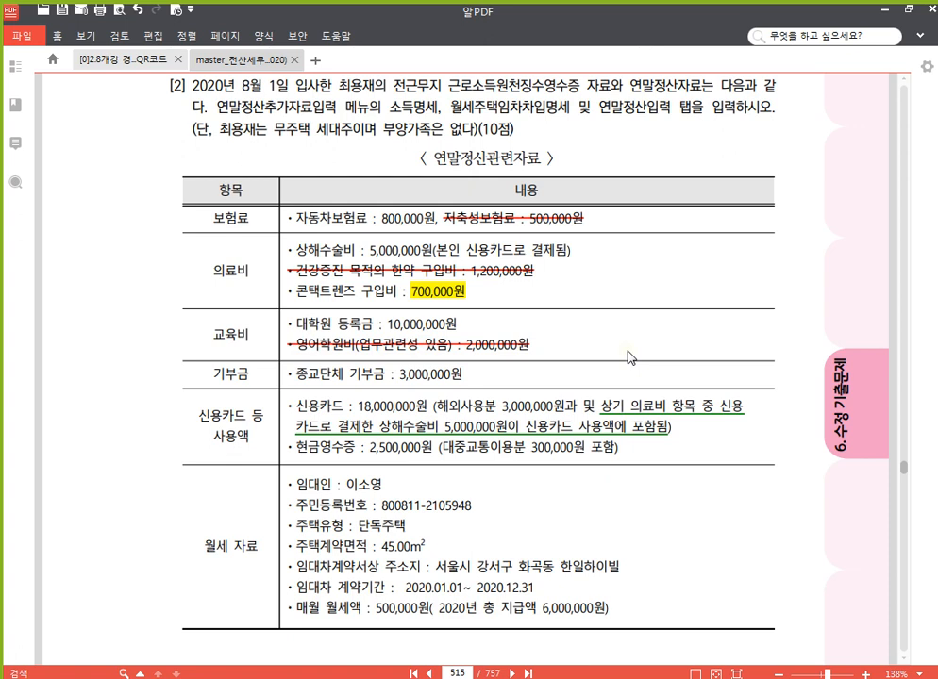
Strike through 해외사용분 3,000,000원 in the 신용카드 item and select the underlined note beside it
scroll(629, 356, down, 2)
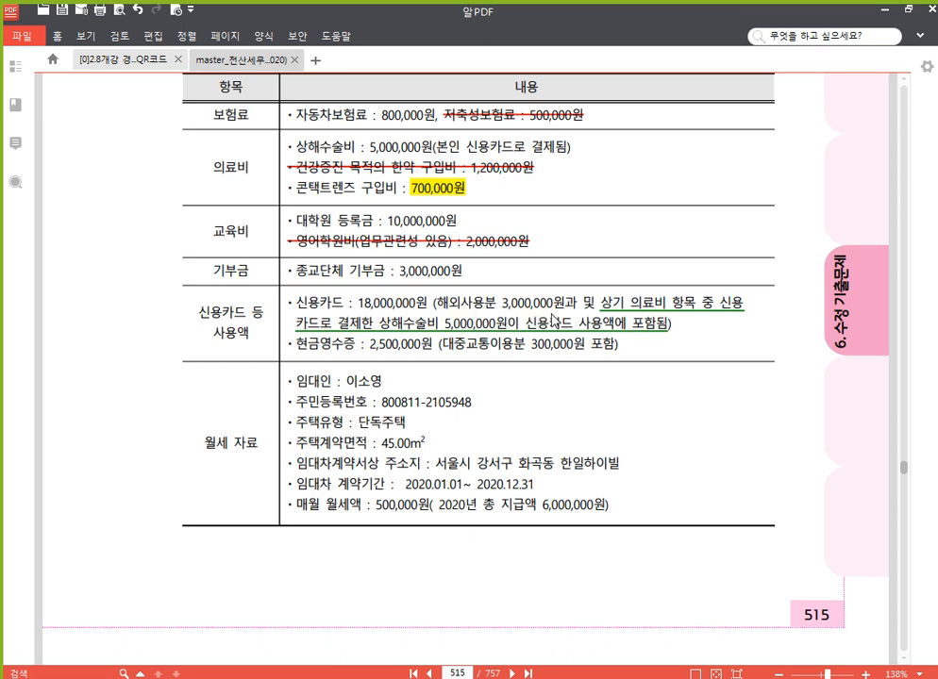
drag(564, 307, 443, 303)
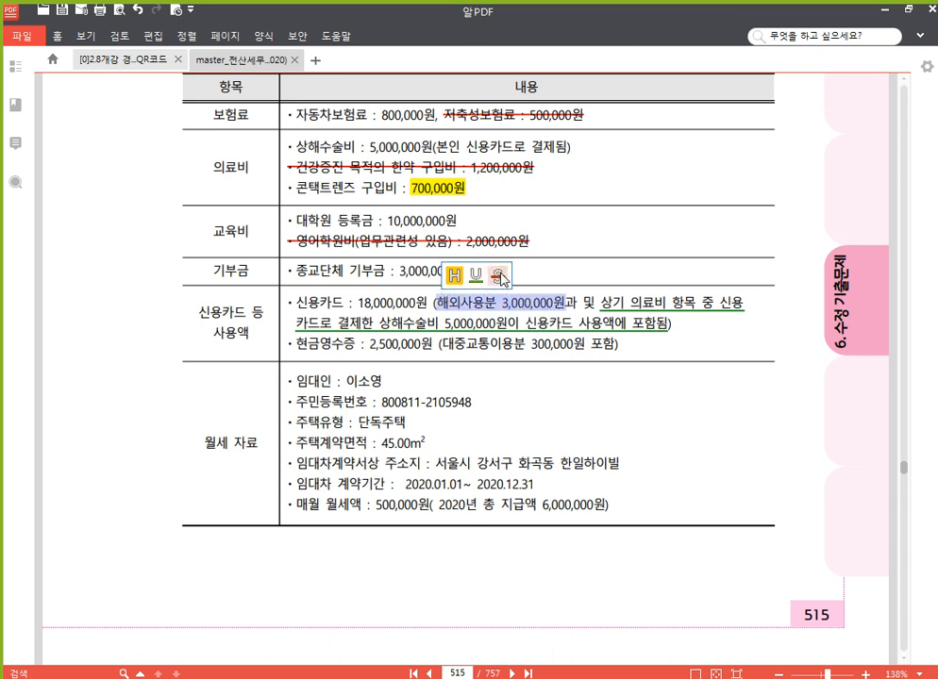
click(498, 275)
click(647, 302)
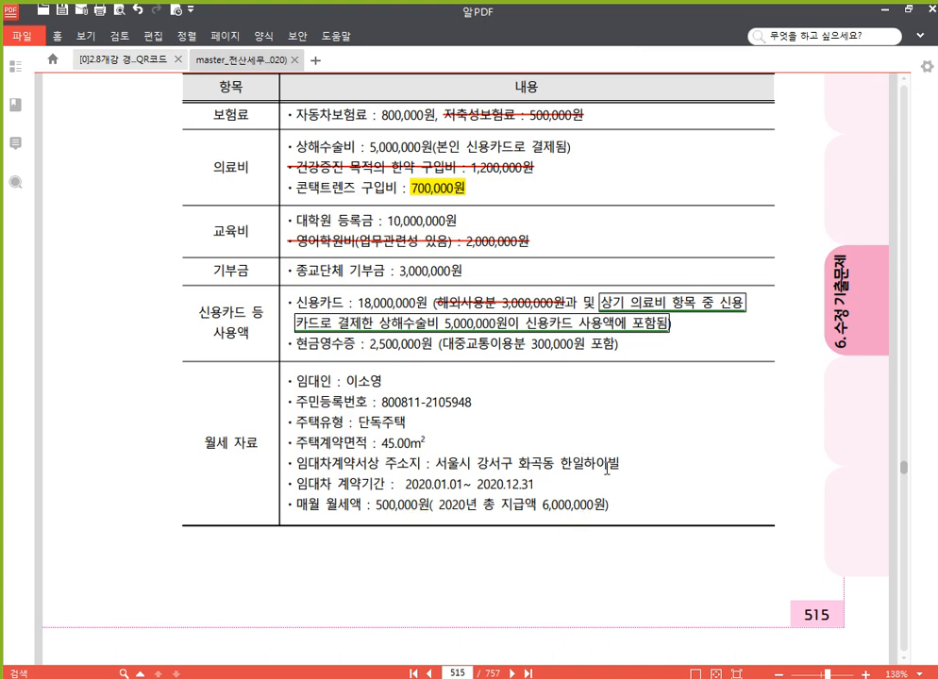
Review the text of question [2] and the former workplace's 근로소득 원천징수영수증 on page 516, down to its tax and insurance amounts
scroll(460, 500, up, 5)
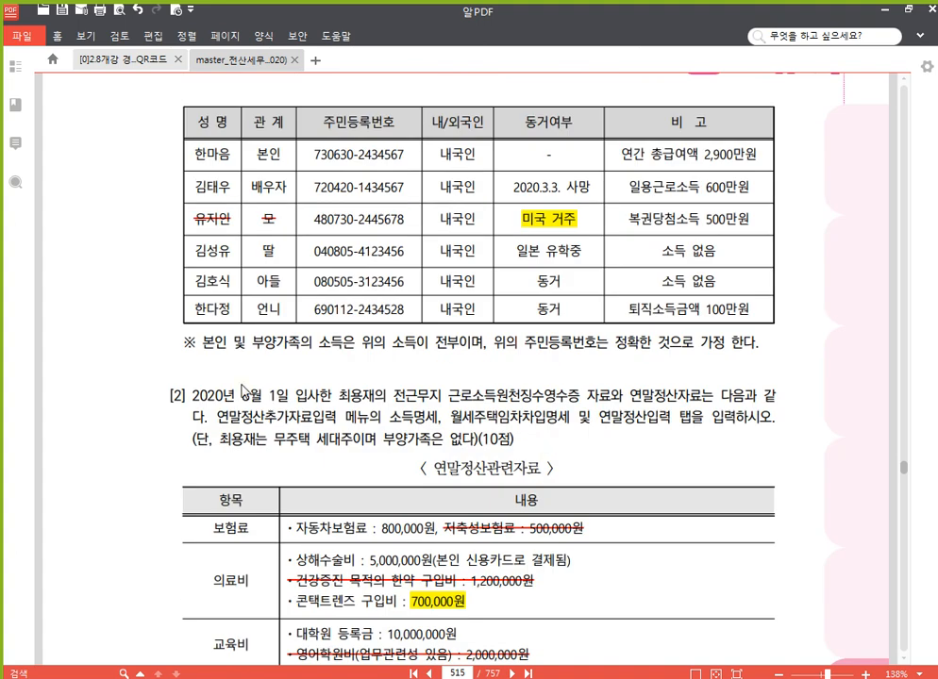
scroll(461, 452, down, 2)
scroll(461, 455, down, 8)
scroll(479, 428, up, 2)
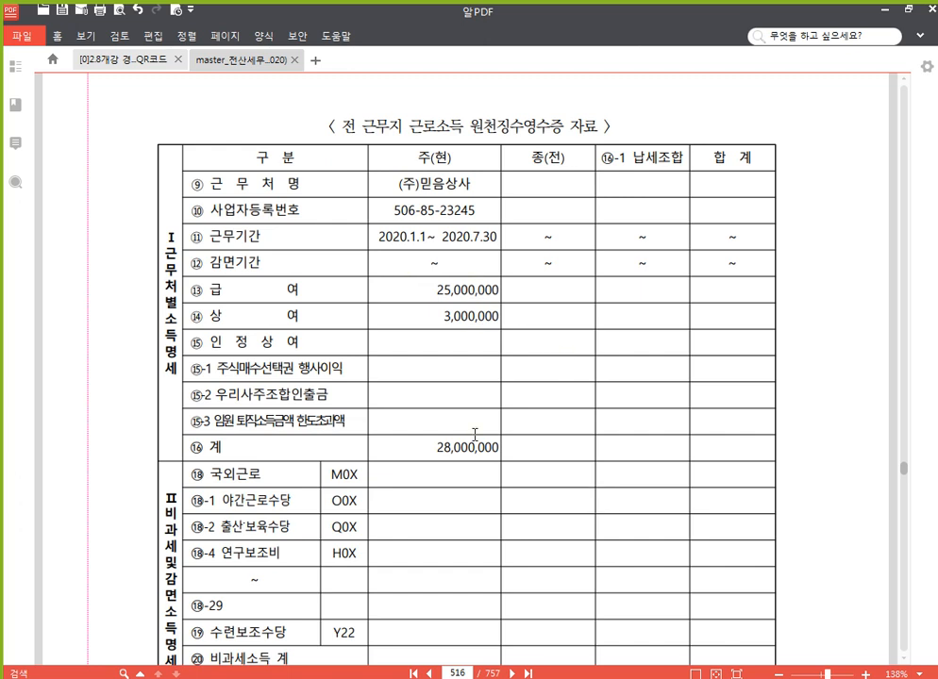
scroll(509, 376, down, 5)
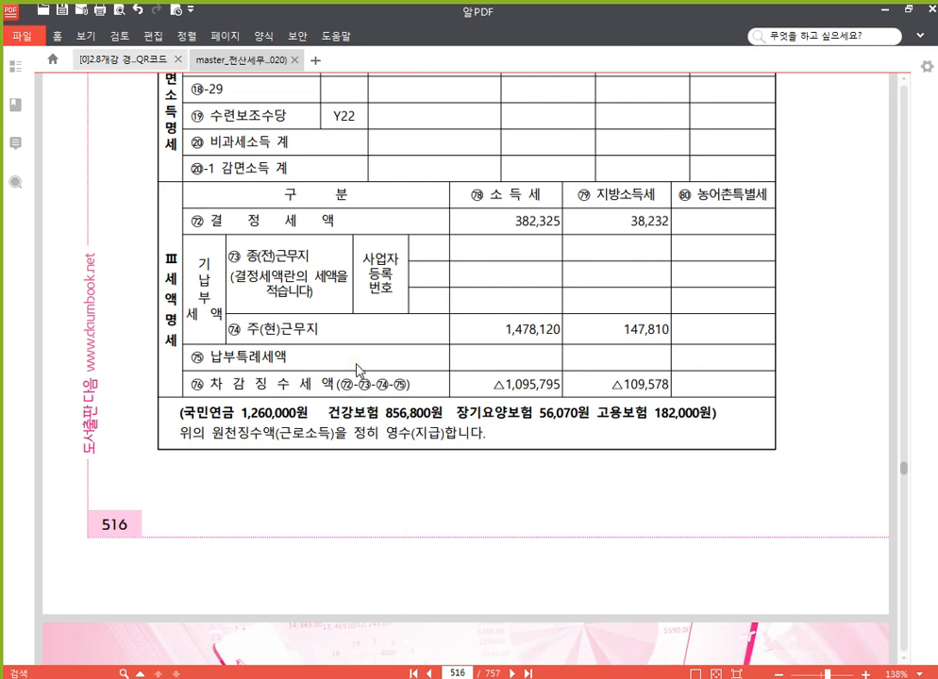
Highlight the 결정세액 row on page 516, including the 소득세 amount 382,325 and 지방소득세 amount 38,232
scroll(362, 359, up, 6)
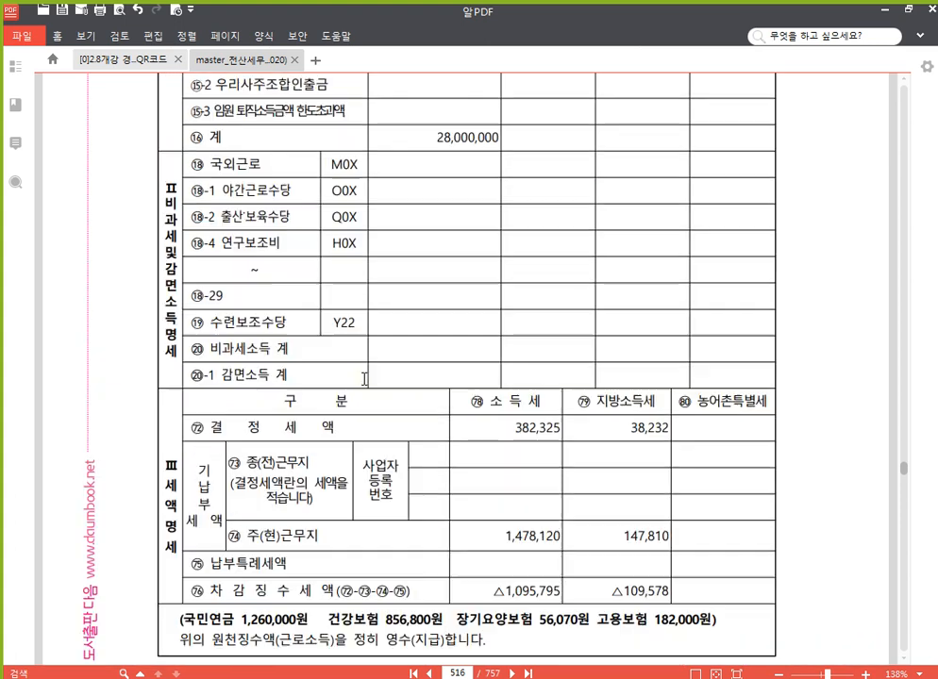
scroll(481, 373, down, 4)
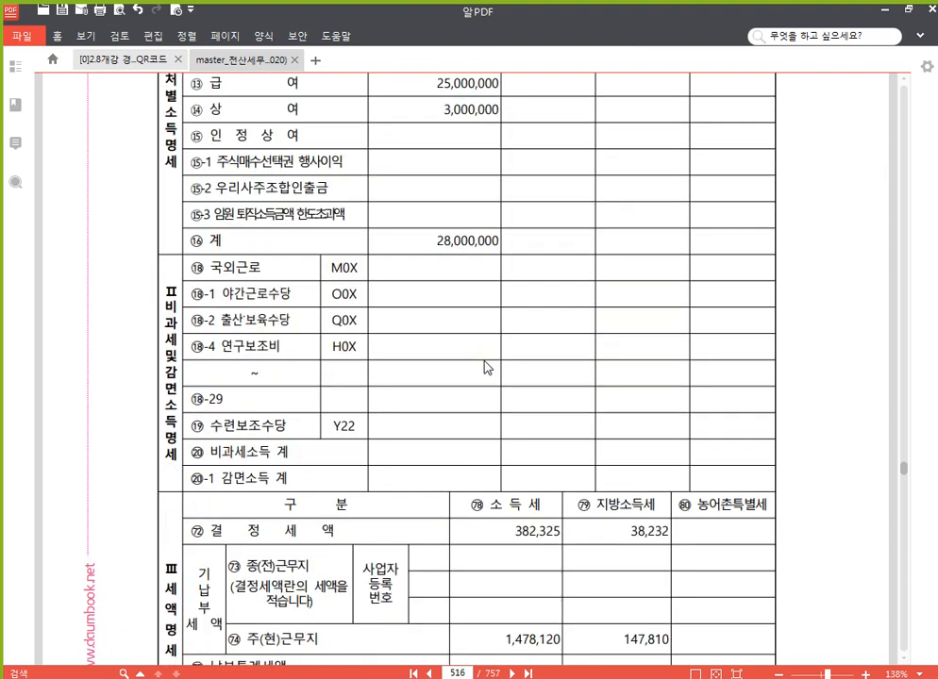
scroll(565, 319, down, 2)
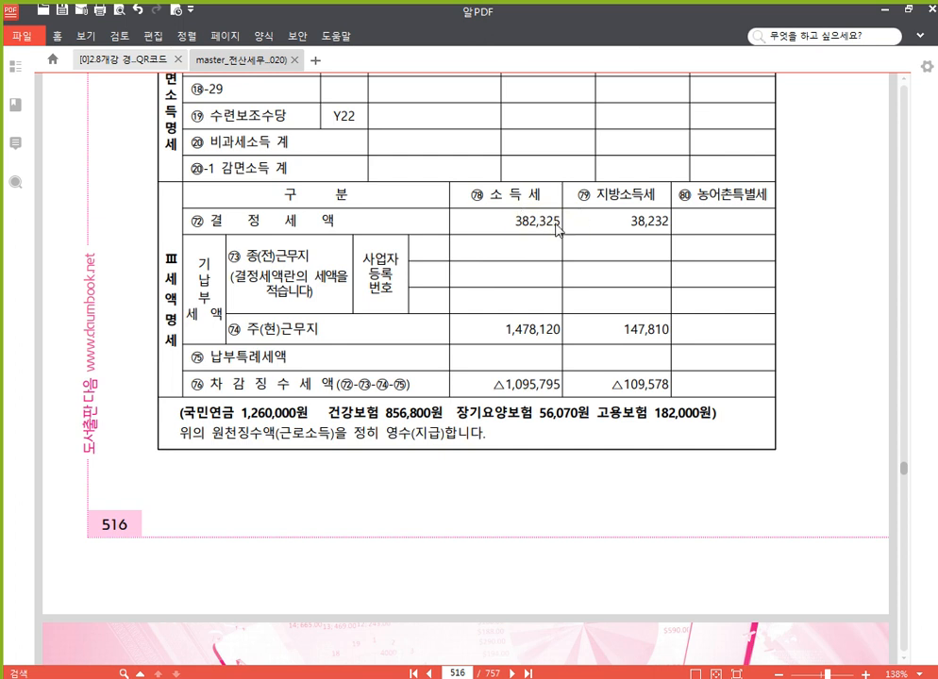
click(538, 332)
drag(192, 221, 675, 223)
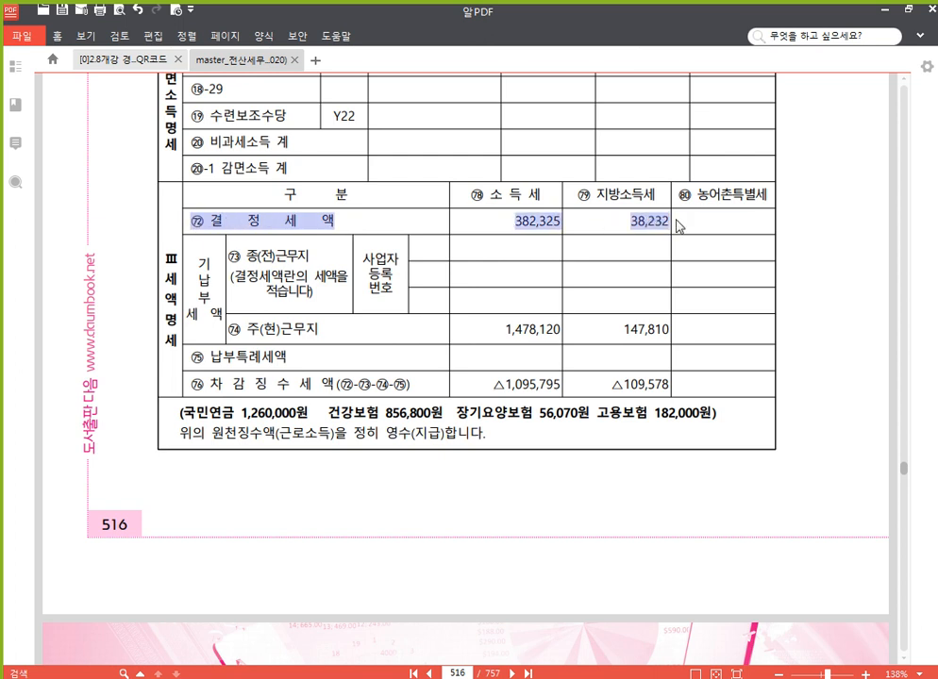
click(687, 199)
click(394, 270)
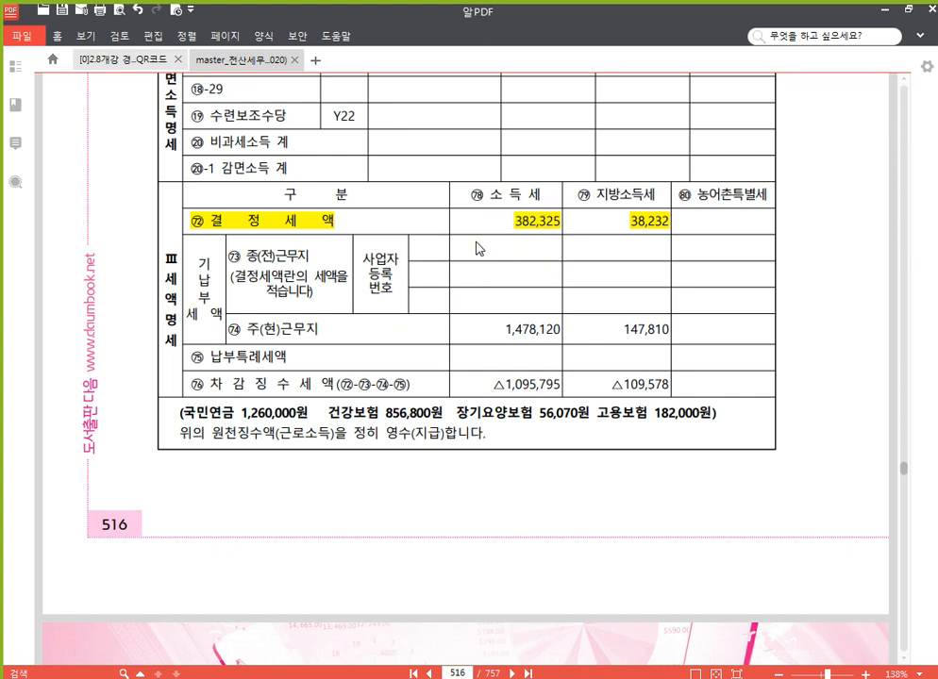
Switch to KcLep, open 연말정산추가자료입력 and load the employee with code 110
scroll(496, 226, up, 5)
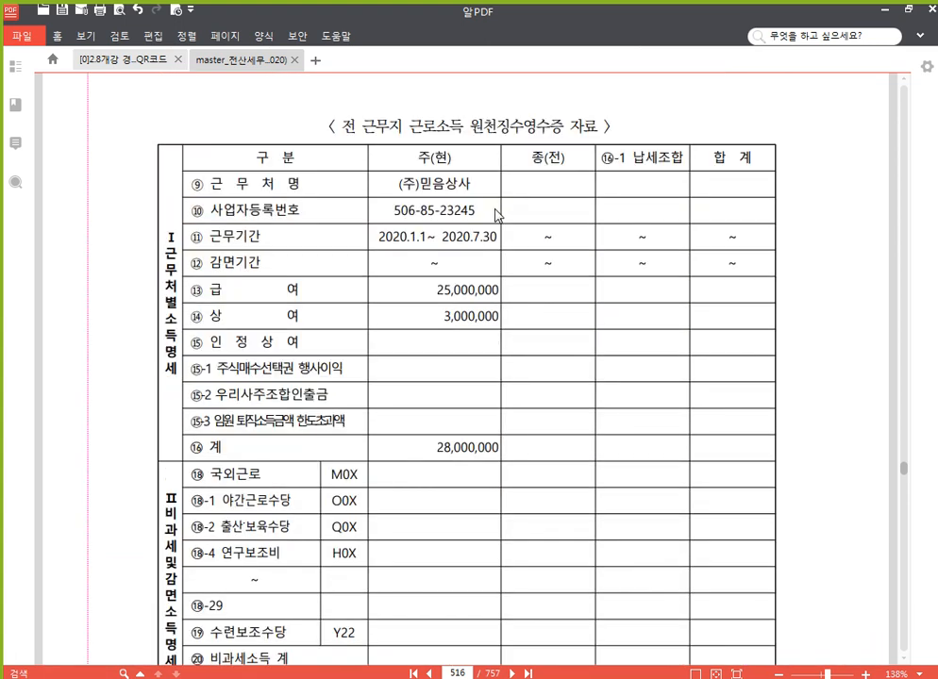
scroll(494, 223, down, 1)
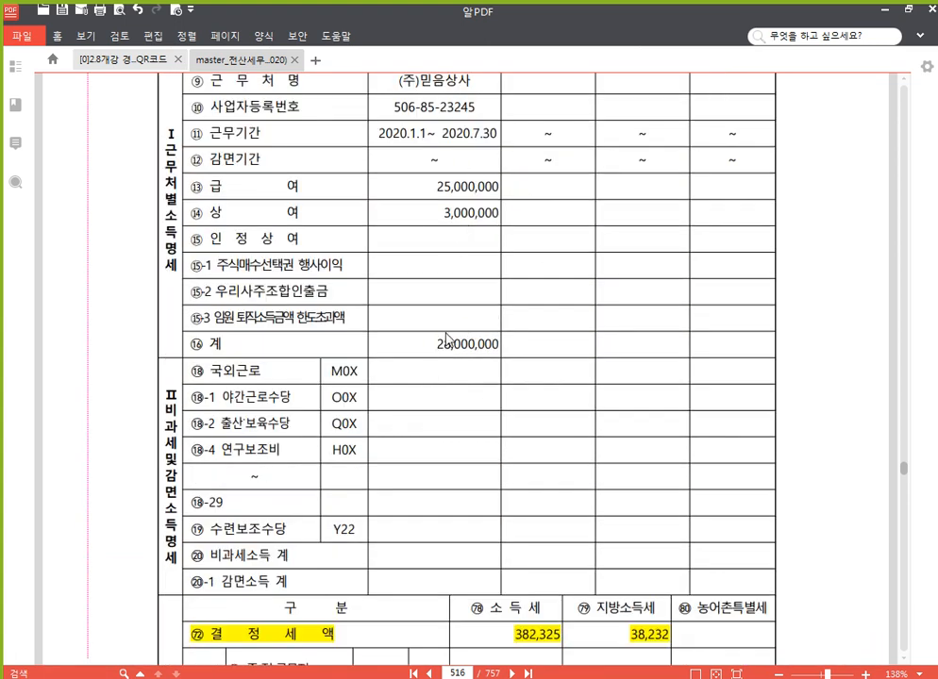
scroll(494, 351, down, 4)
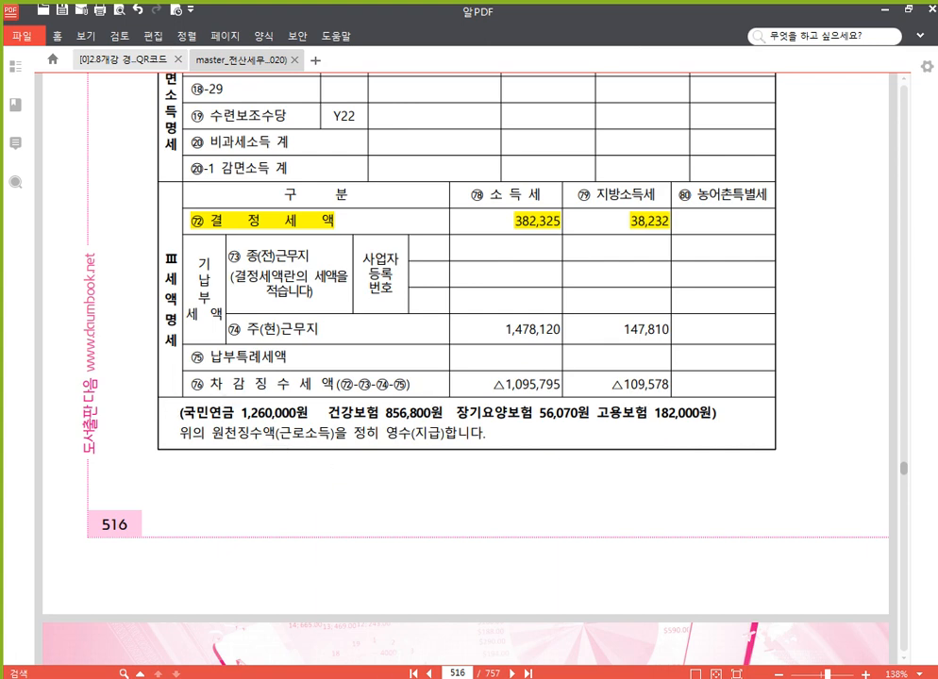
key(alt+Tab)
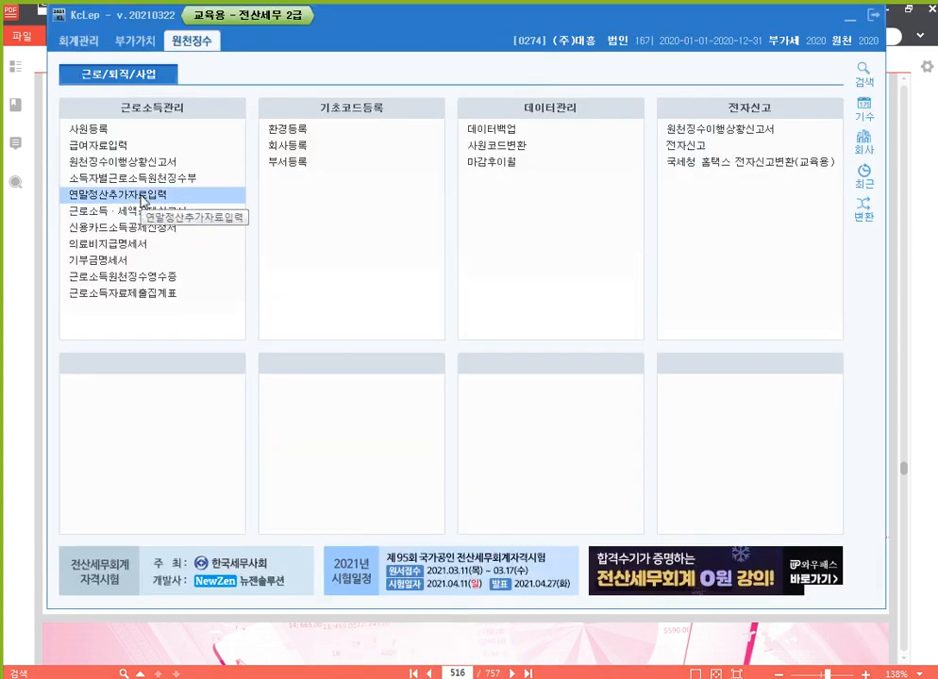
click(143, 195)
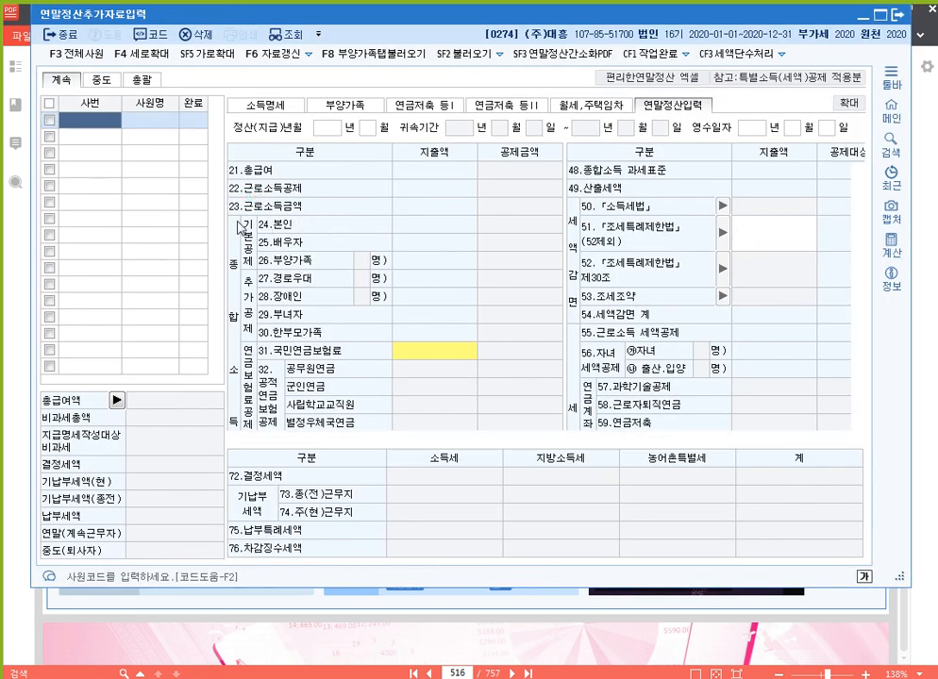
key(Down)
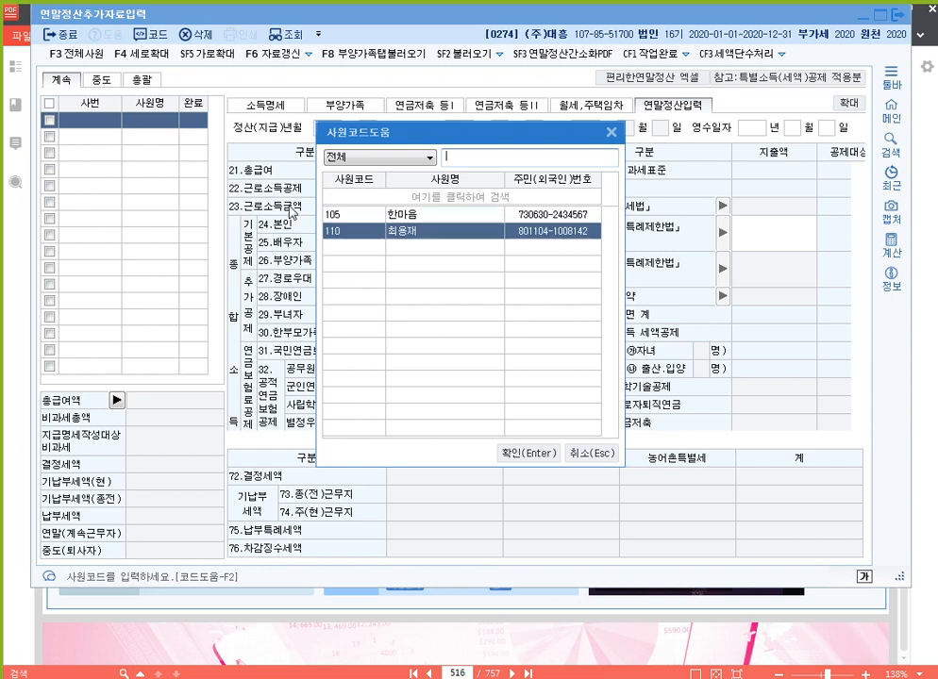
key(Return)
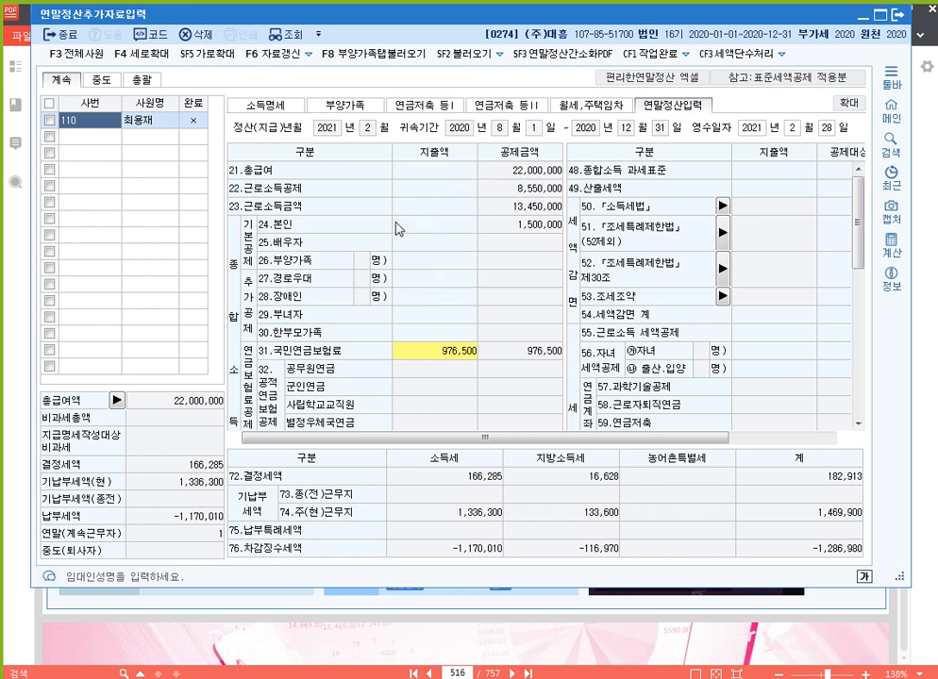
In the 종(전) column of 소득명세, enter (주)믿음상사 as 근무처명 and fill in its business registration number
click(282, 106)
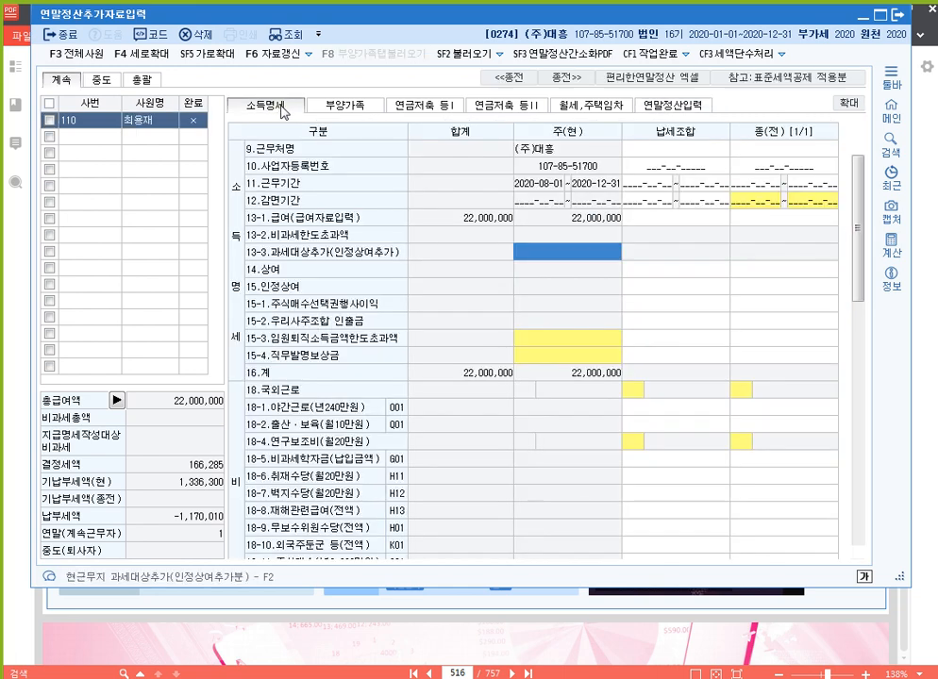
click(787, 152)
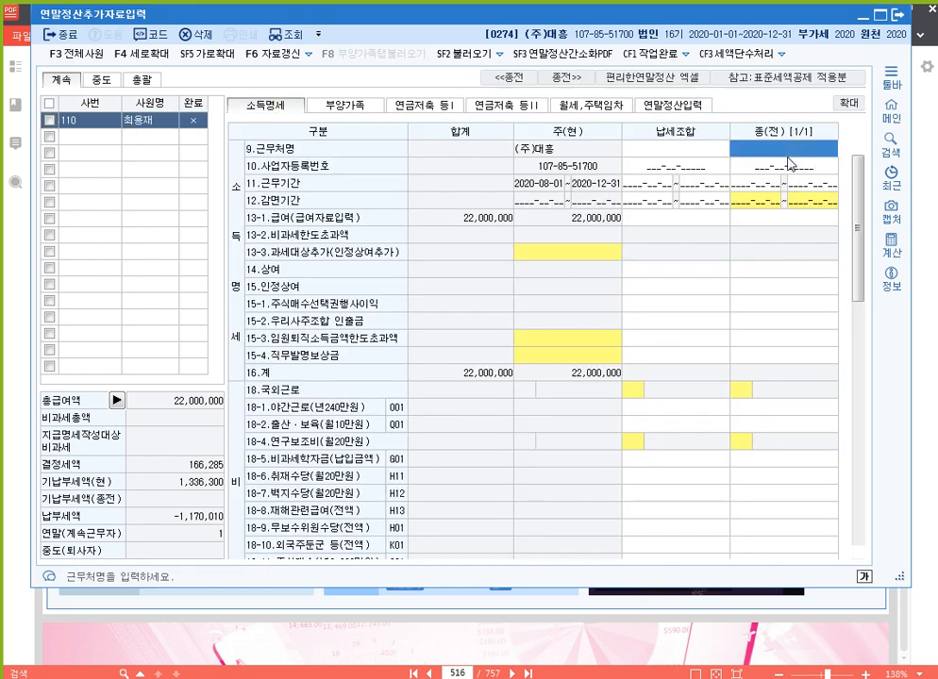
text((주))
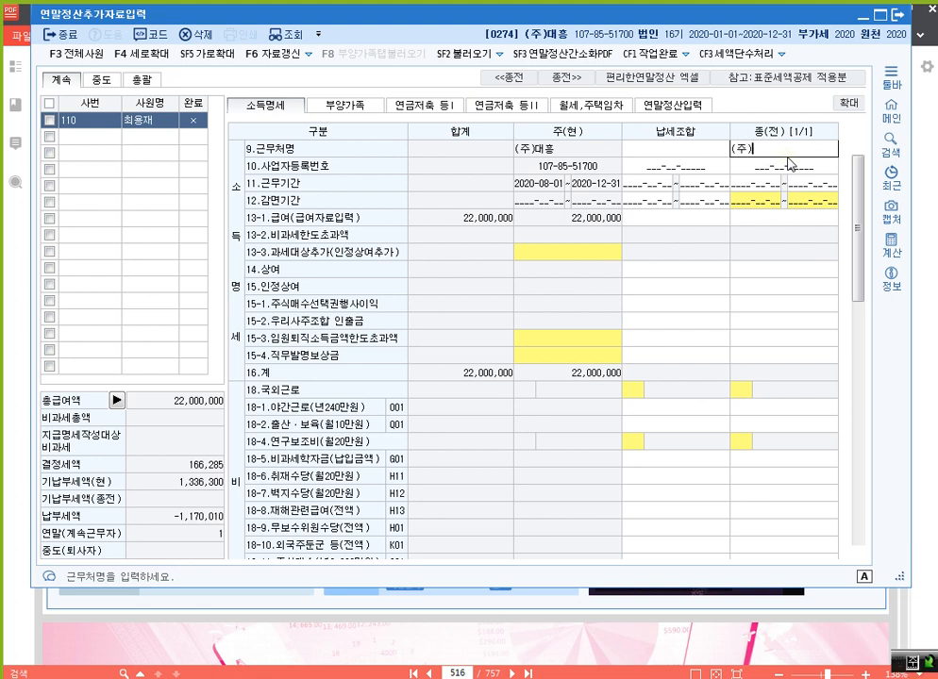
text(미ㄷ음상사)
key(Return)
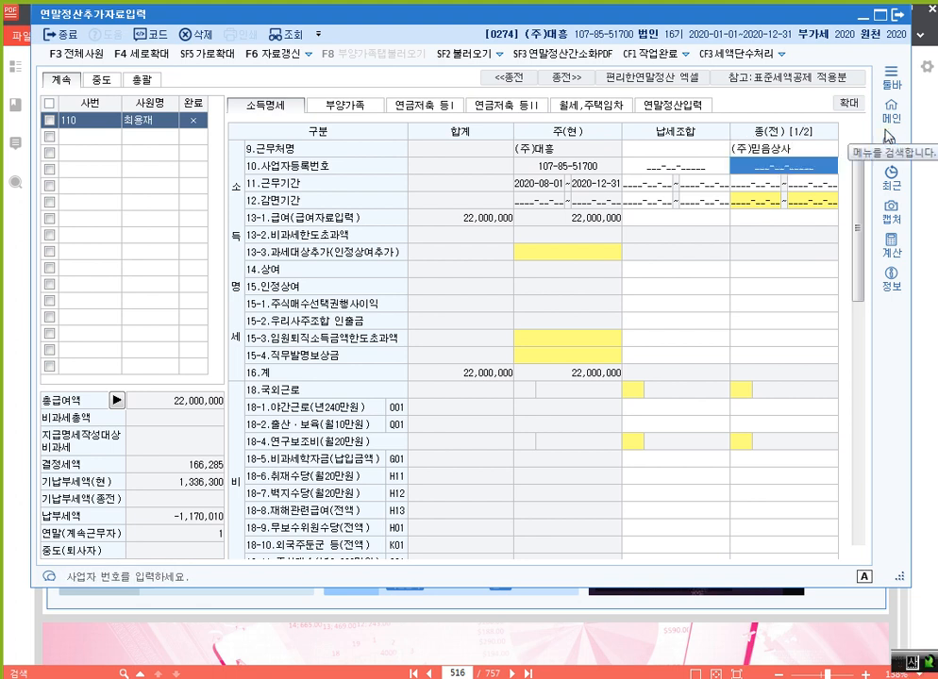
text(50685232)
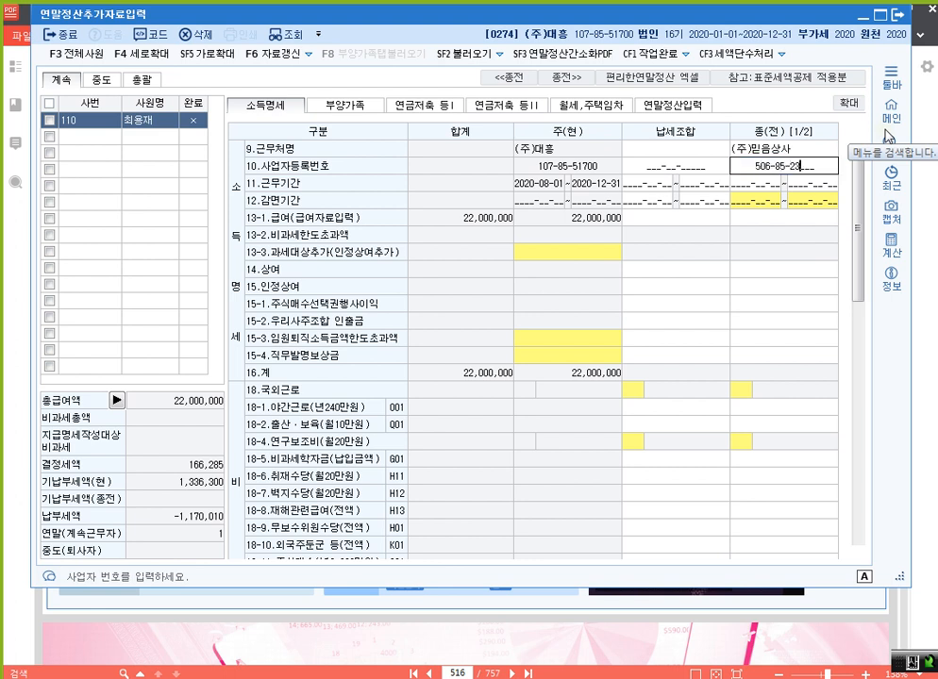
text(45)
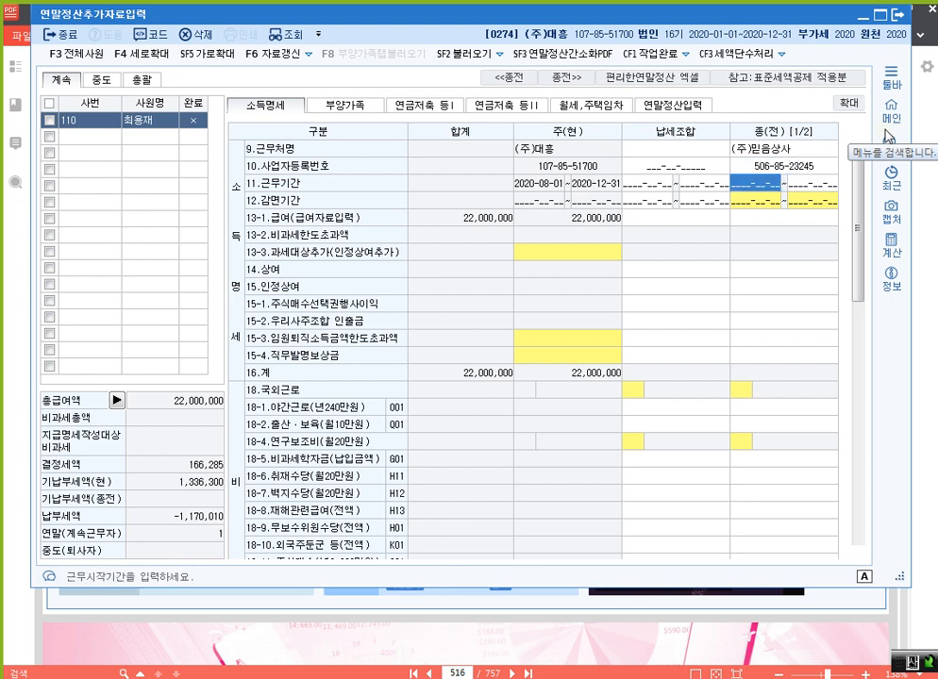
Set the former workplace's 근무기간 to 2020-01-01 through 2020-07-30, leaving 감면기간 blank
text(20200101)
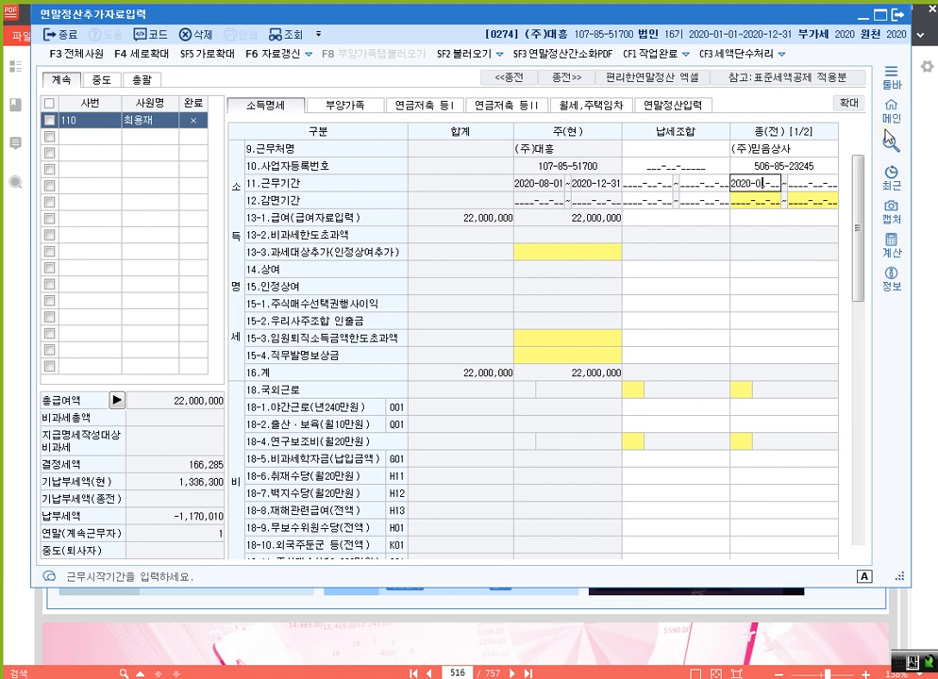
key(Return)
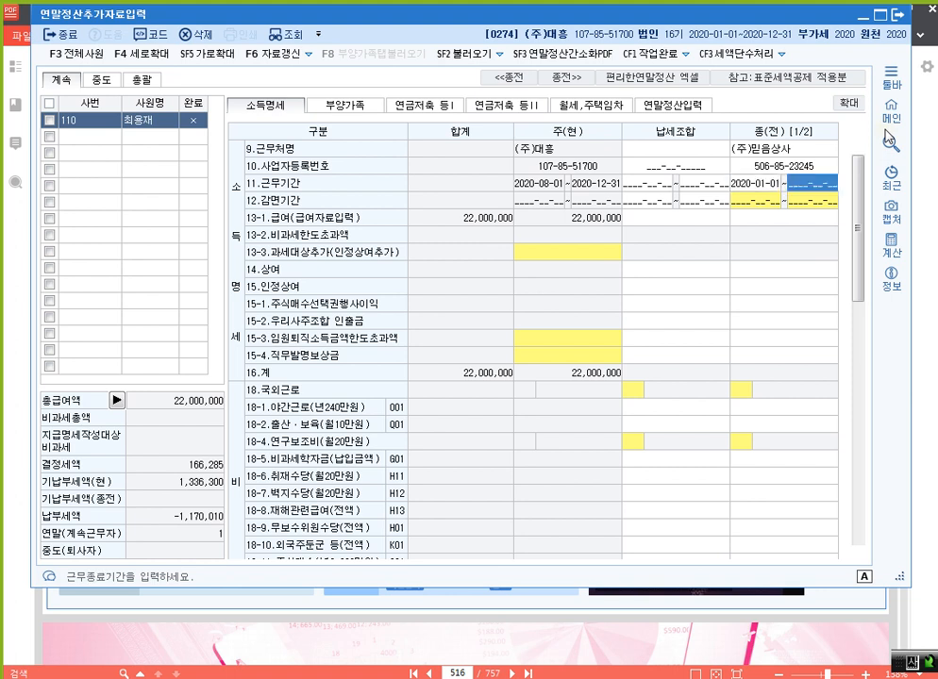
text(2020-07-3)
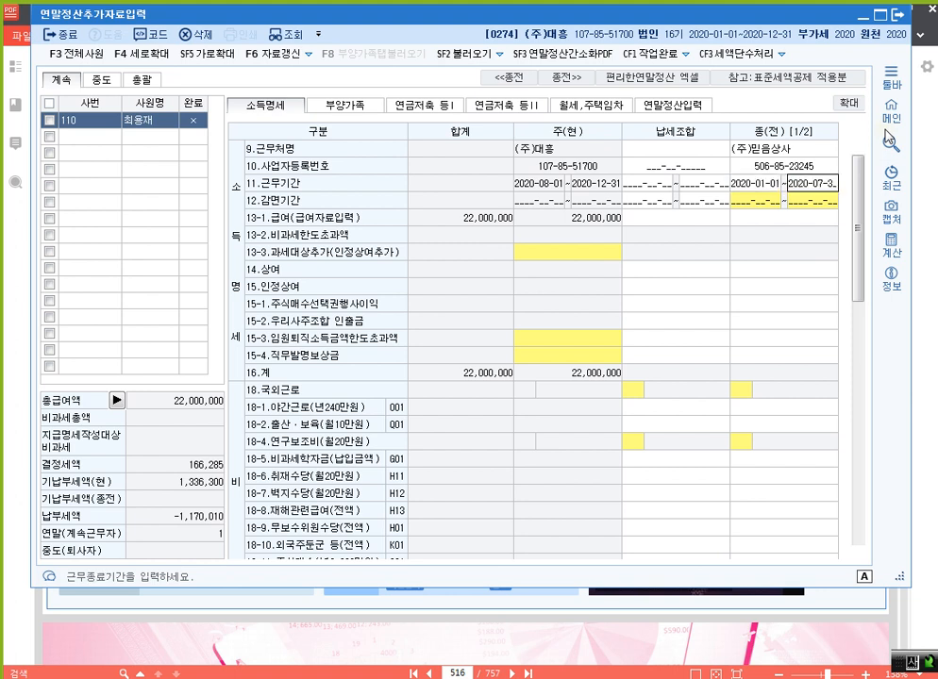
text(0)
key(Return)
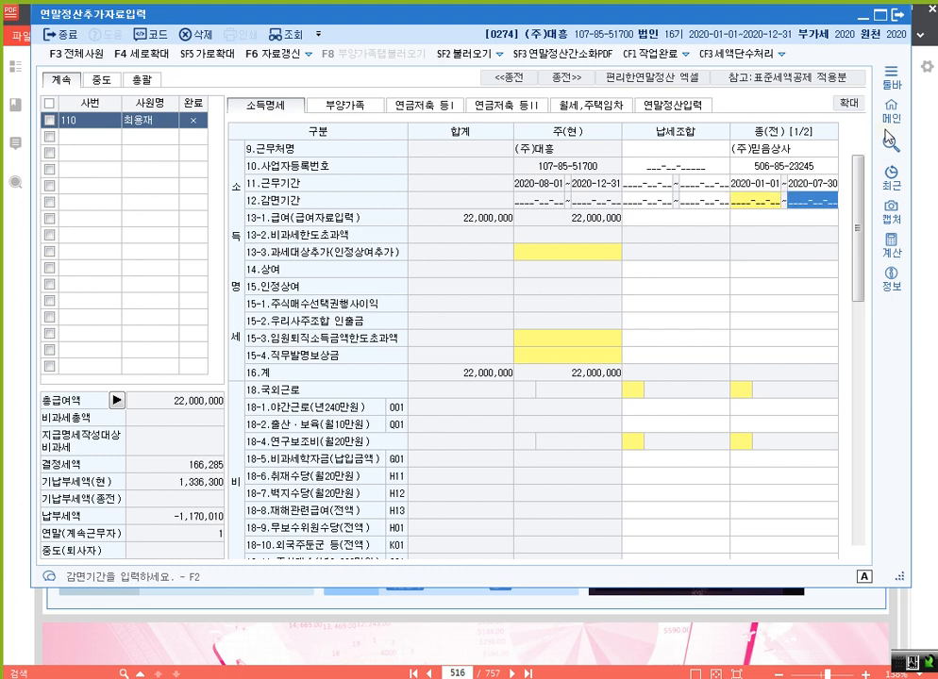
key(Return)
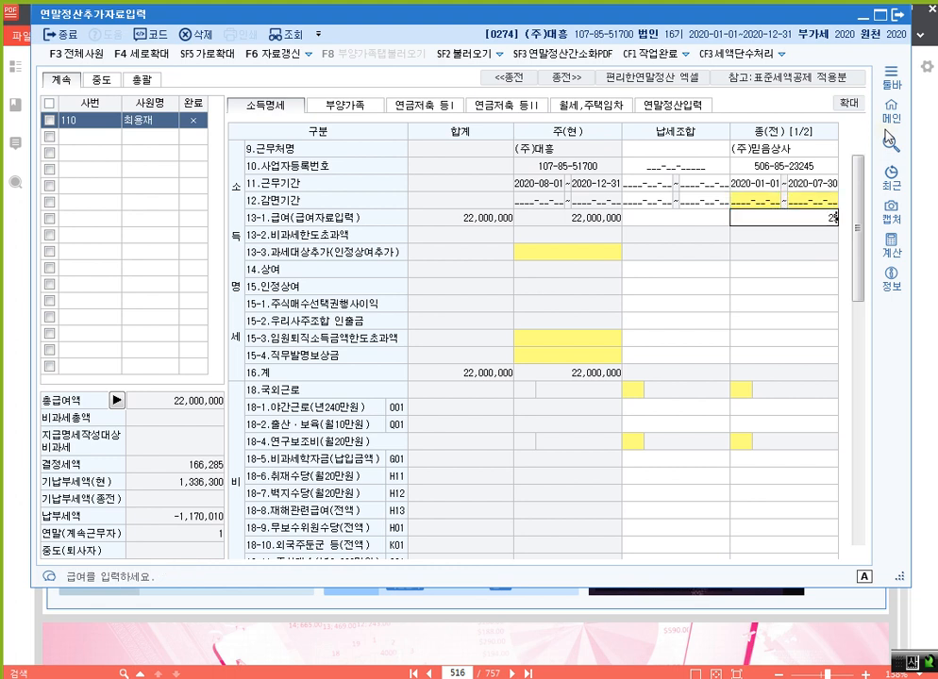
Enter the former workplace's 급여 as 25,000,000 and 상여 as 3,000,000
text(25000000)
key(Return)
text(3000000)
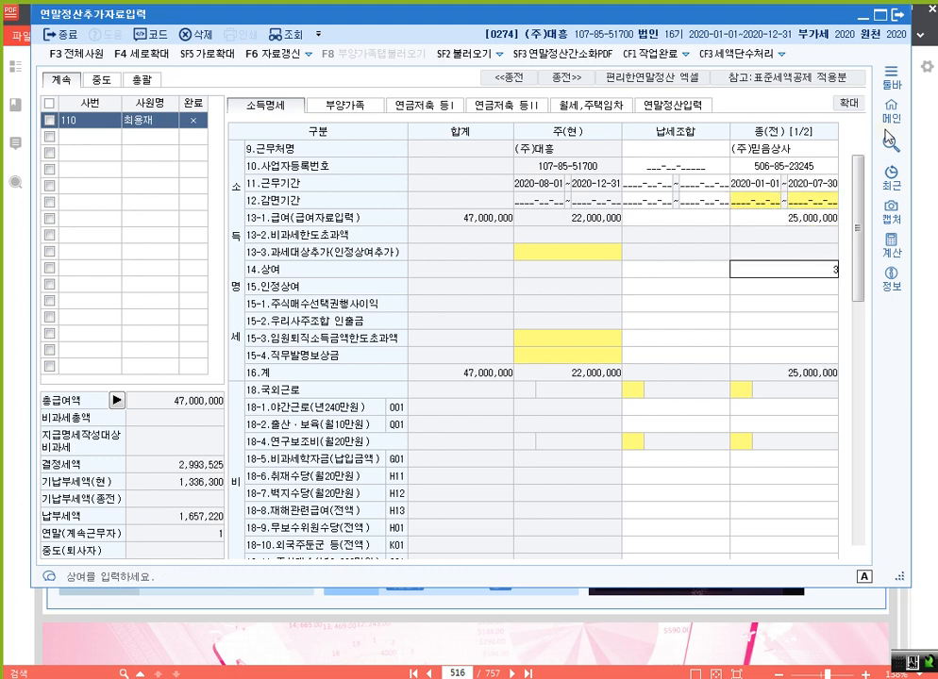
key(Return)
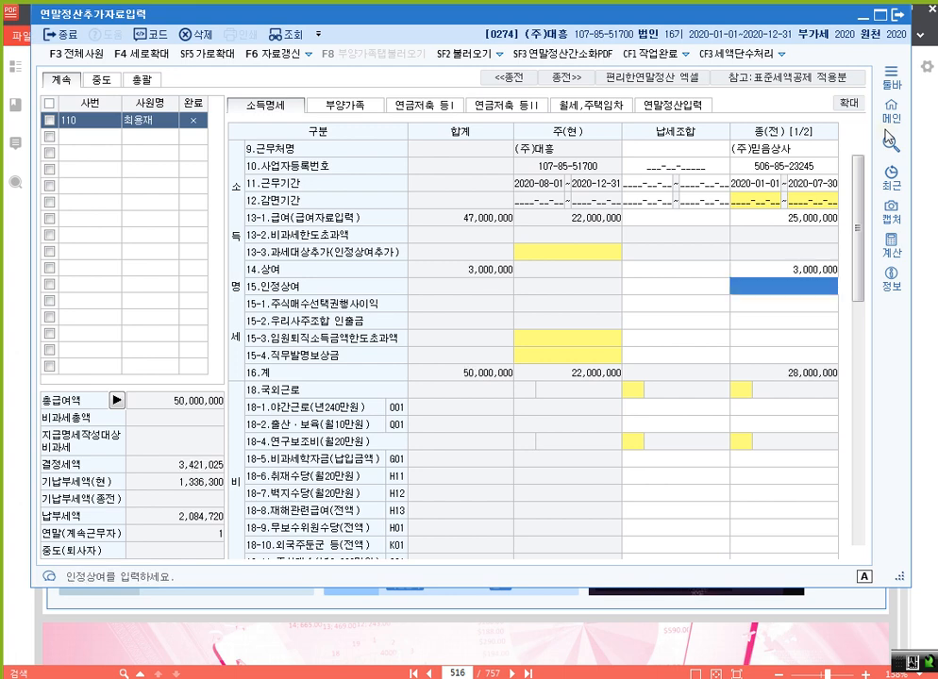
key(Return)
key(Return)
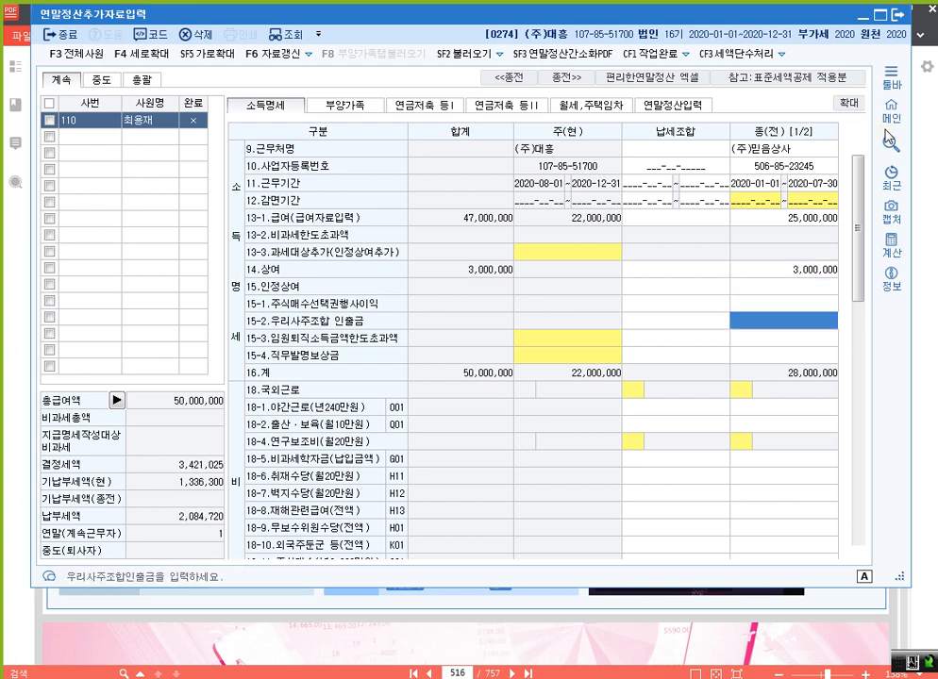
In the 종(전) column of 공제보험료명세, enter 건강보험료 856,800 and 장기요양보험료 56,070
scroll(833, 251, down, 12)
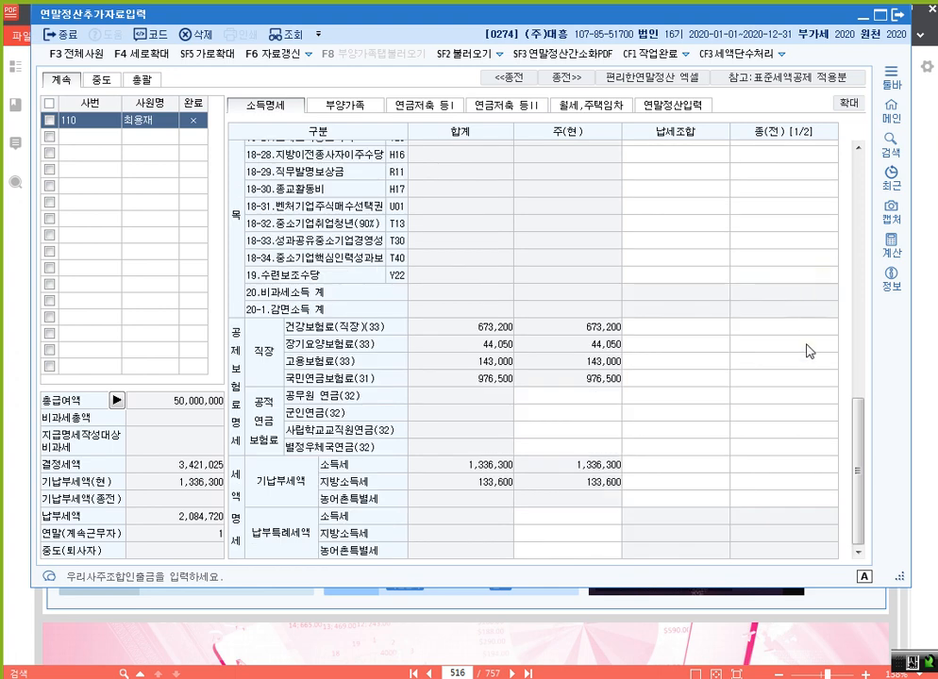
click(781, 327)
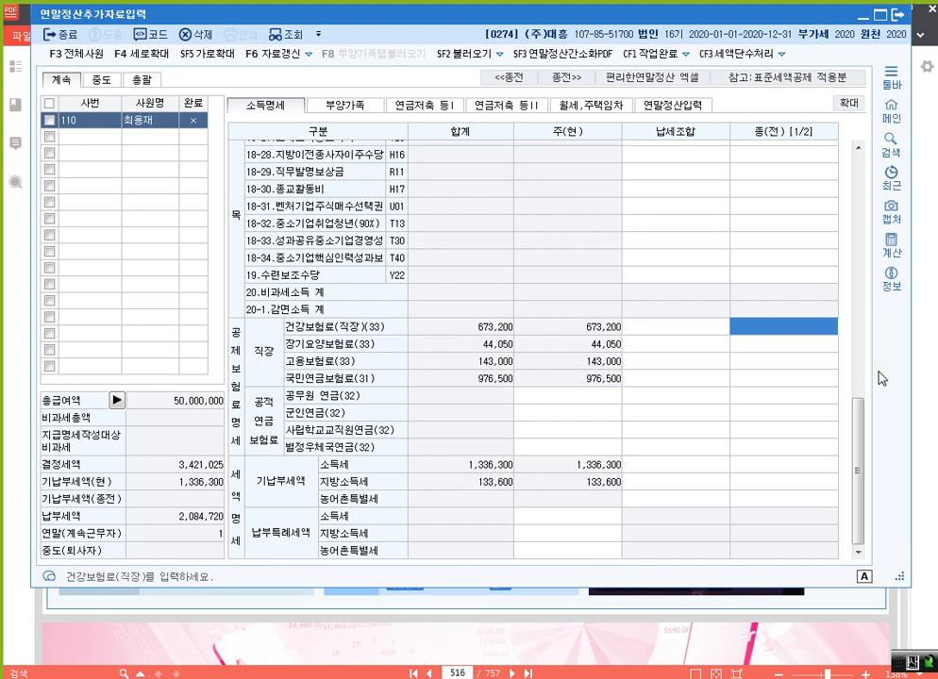
text(856800)
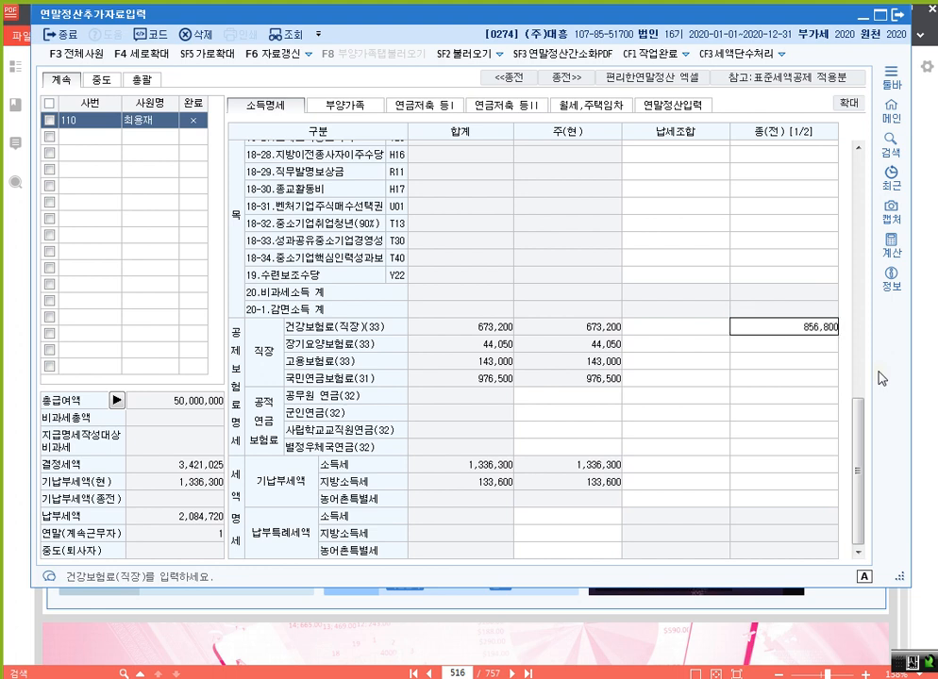
key(Return)
text(56070)
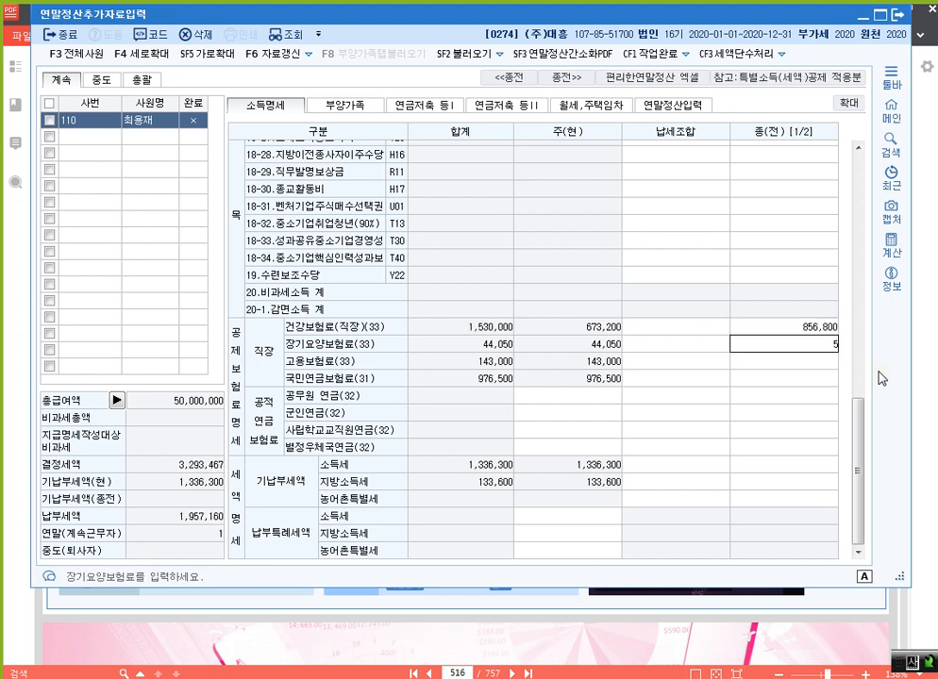
key(Return)
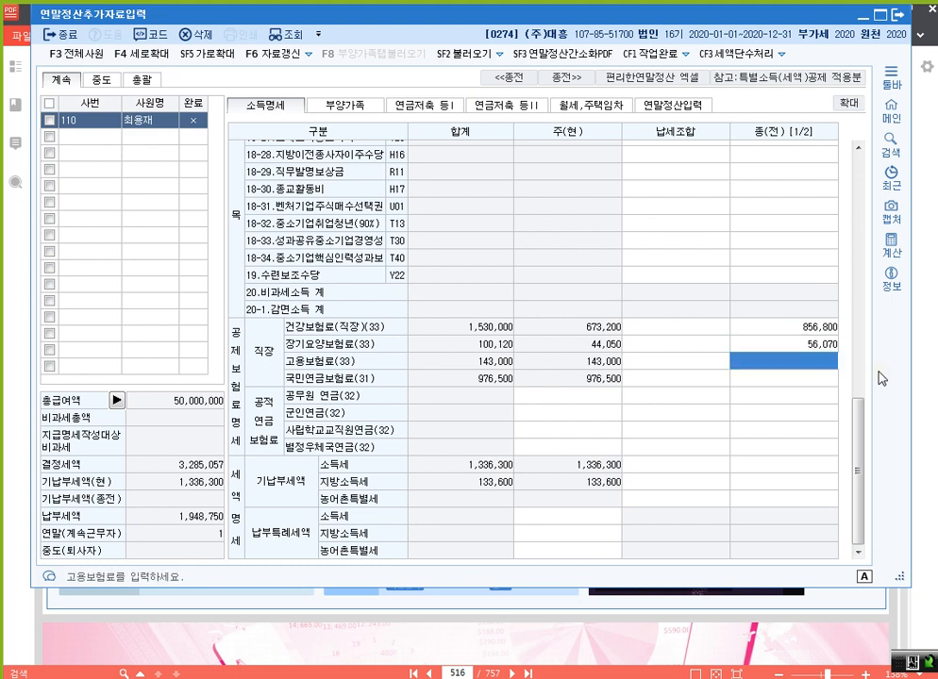
Enter the former workplace's 고용보험료 as 182,000 and 국민연금보험료 as 1,260,000, leaving the 공적연금보험료 rows blank
text(1820000)
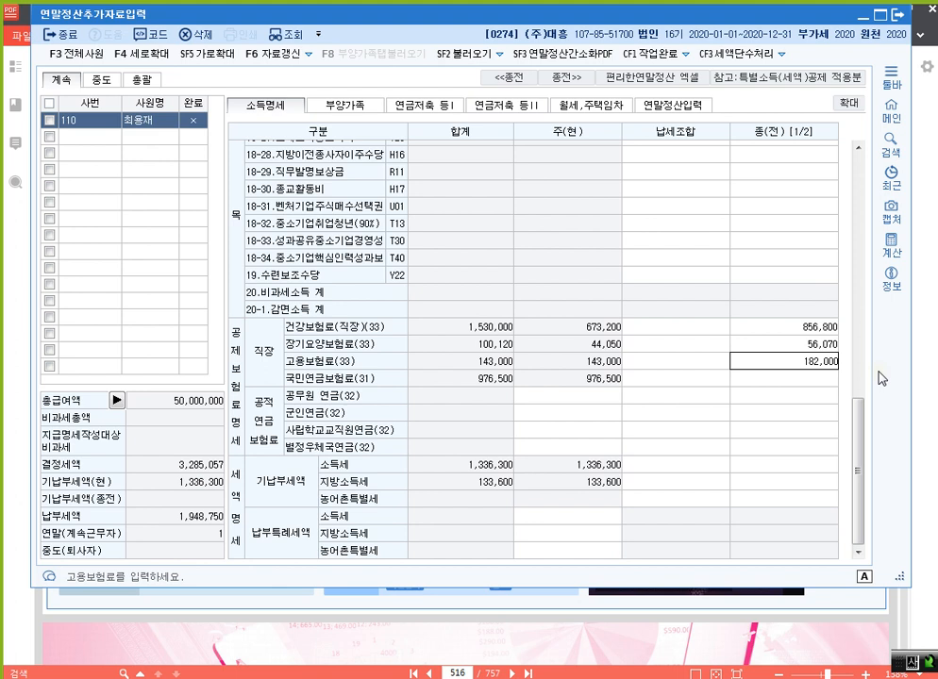
key(Return)
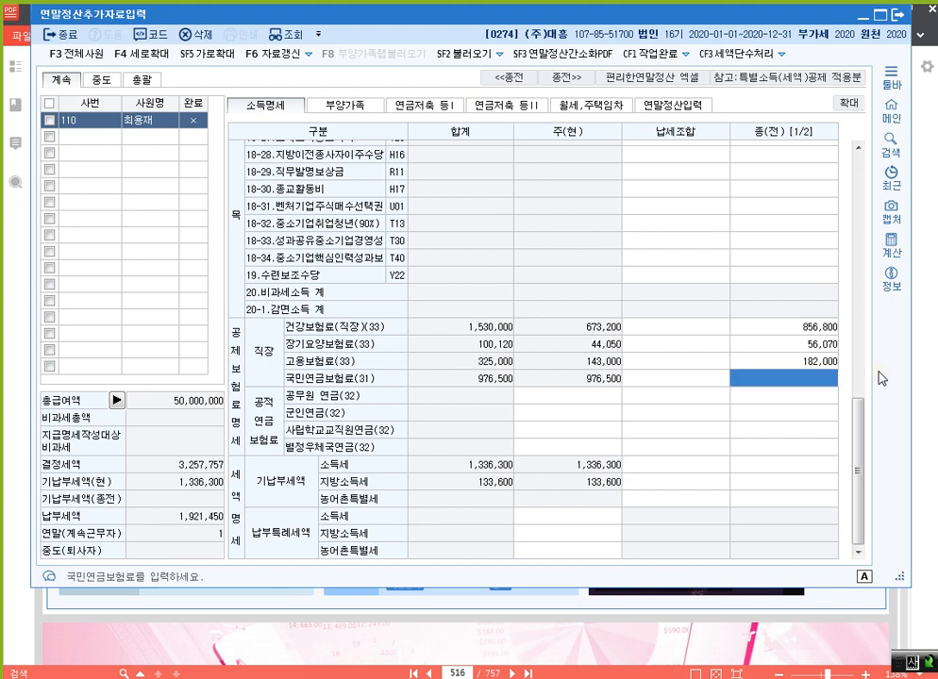
text(1260000)
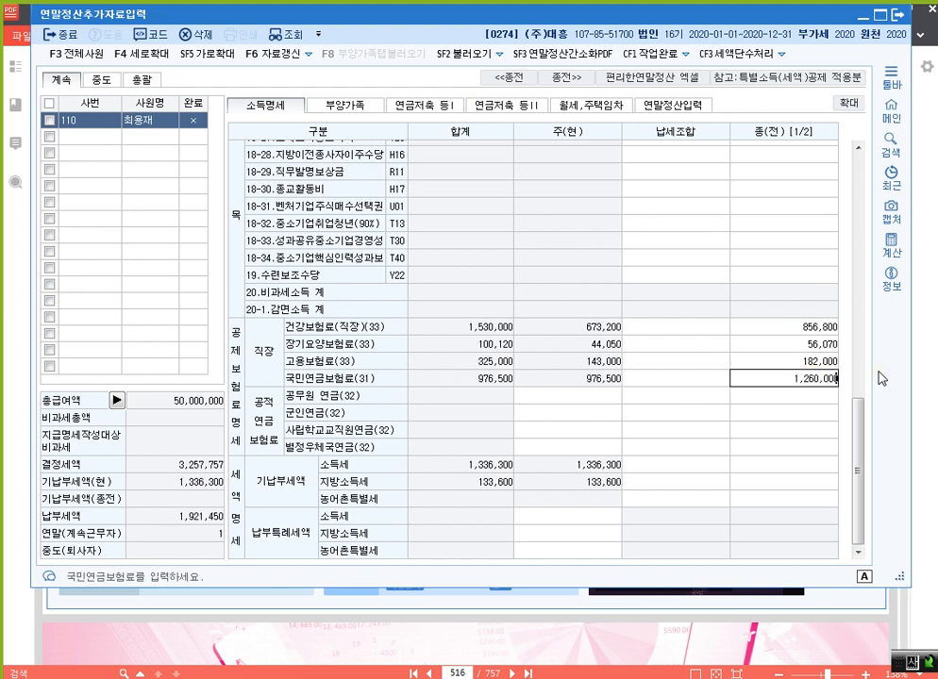
key(Return)
key(Return)
key(Return)
key(Return)
key(Return)
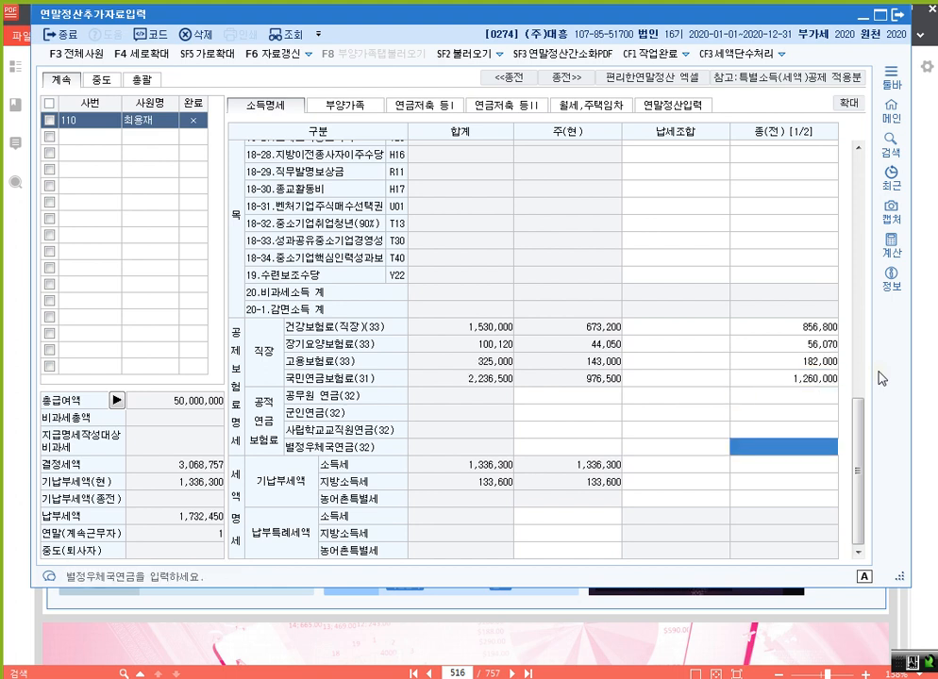
Enter the former workplace's 기납부세액 in the 종(전) column as 소득세 382,325 and 지방소득세 28,232
text(38)
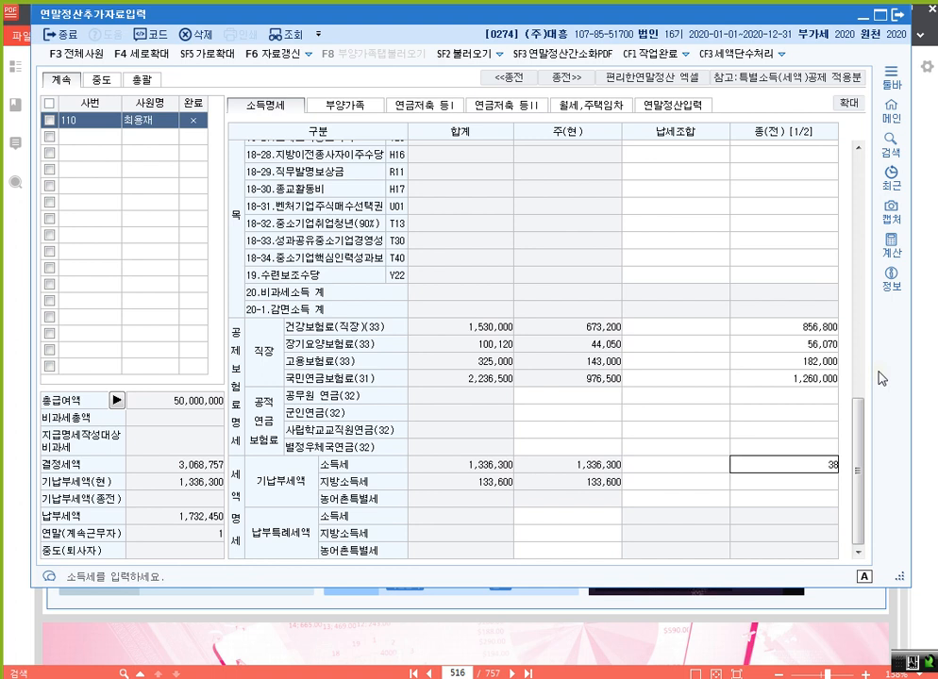
text(2,325)
key(Return)
text(28232)
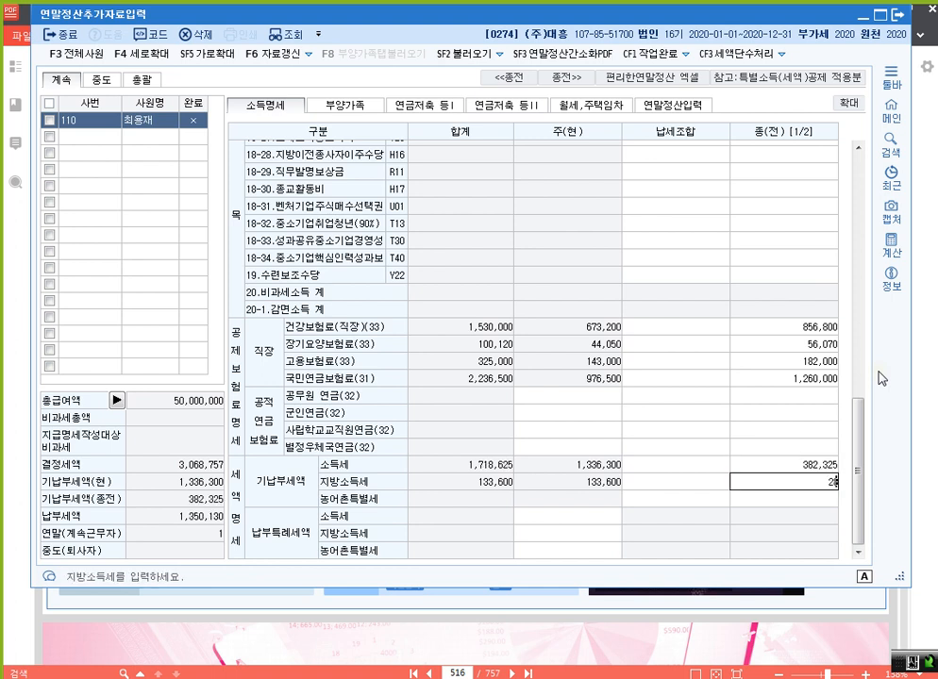
key(Return)
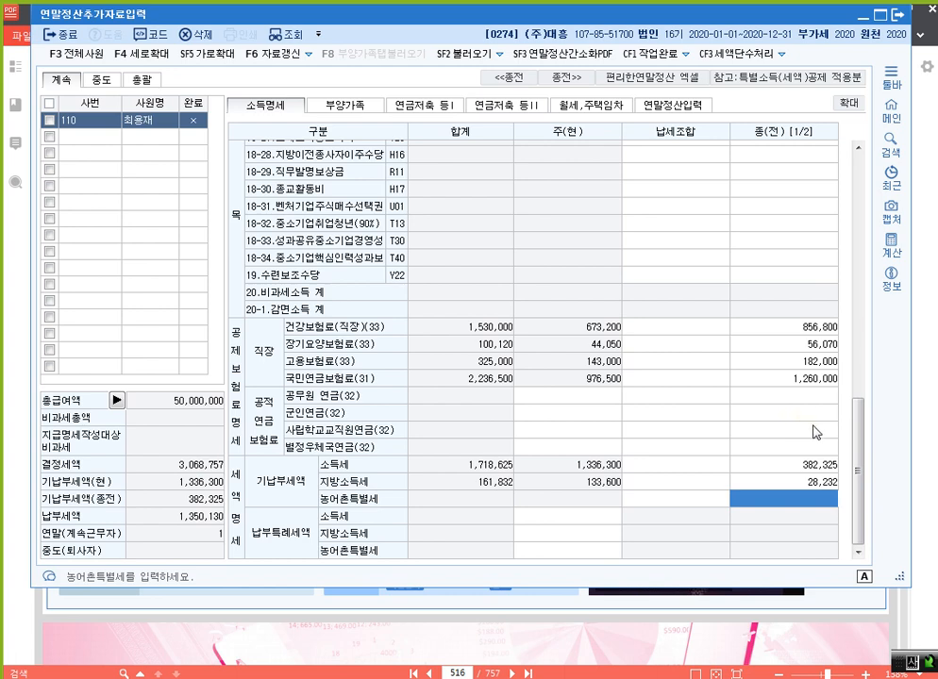
In 연말정산입력, enter 800,000 as the 지출액 for 60.보장성보험 일반
scroll(819, 436, up, 1)
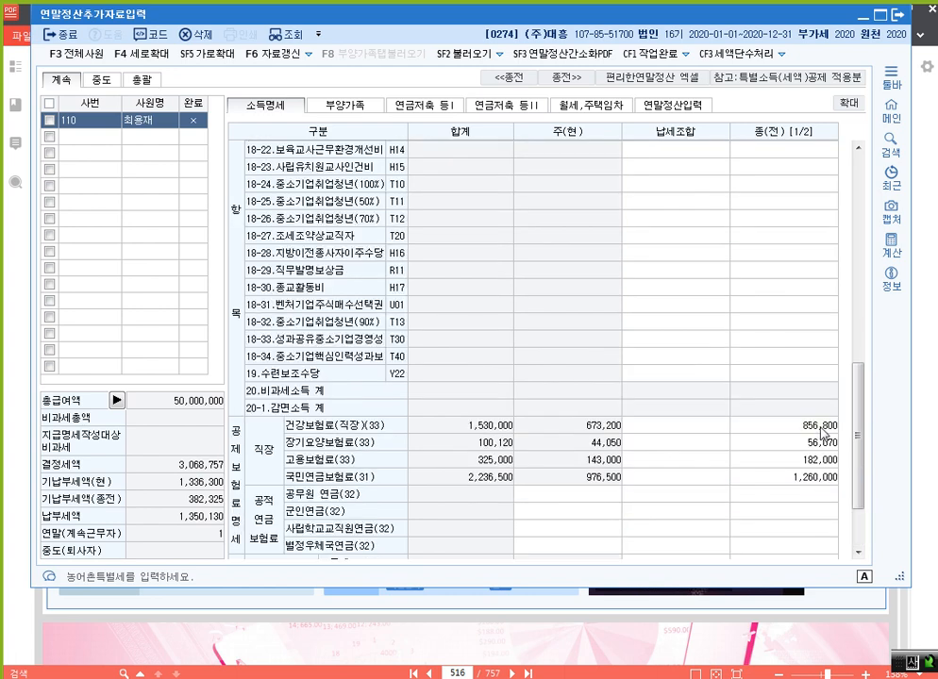
scroll(830, 443, down, 1)
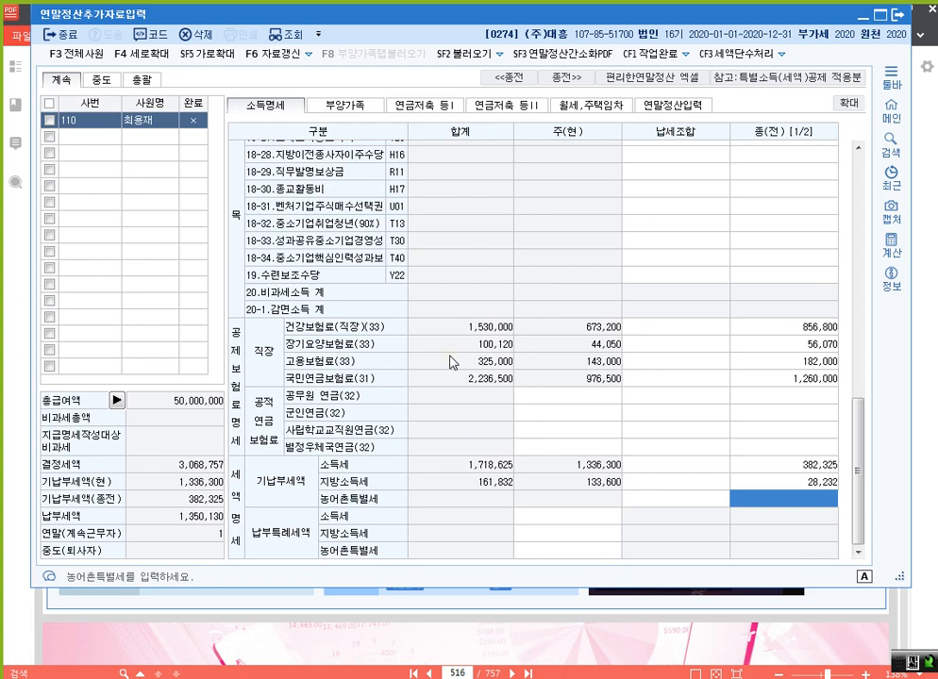
scroll(426, 327, up, 10)
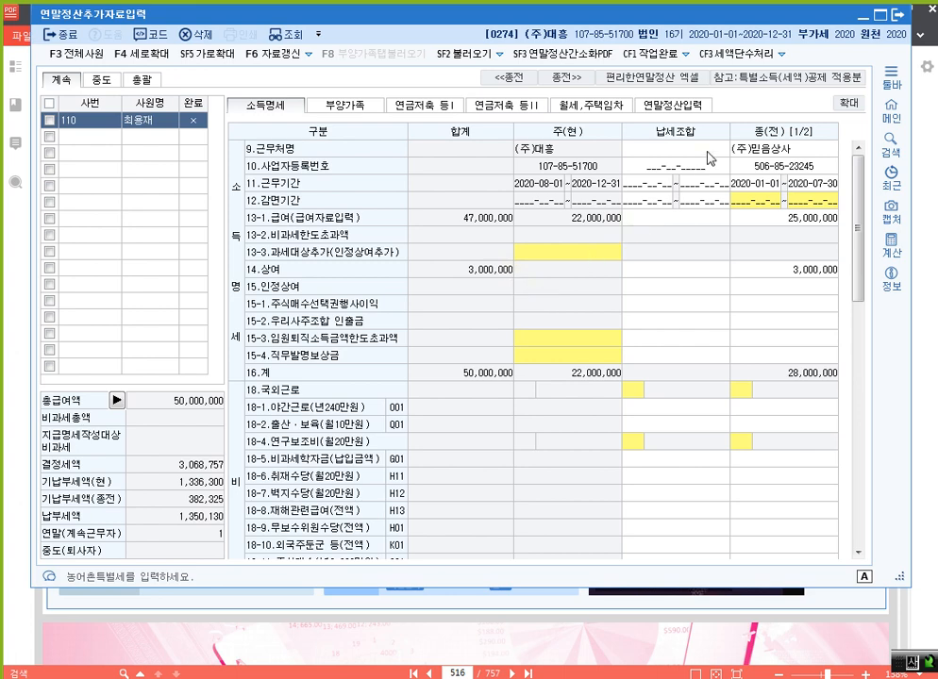
click(688, 108)
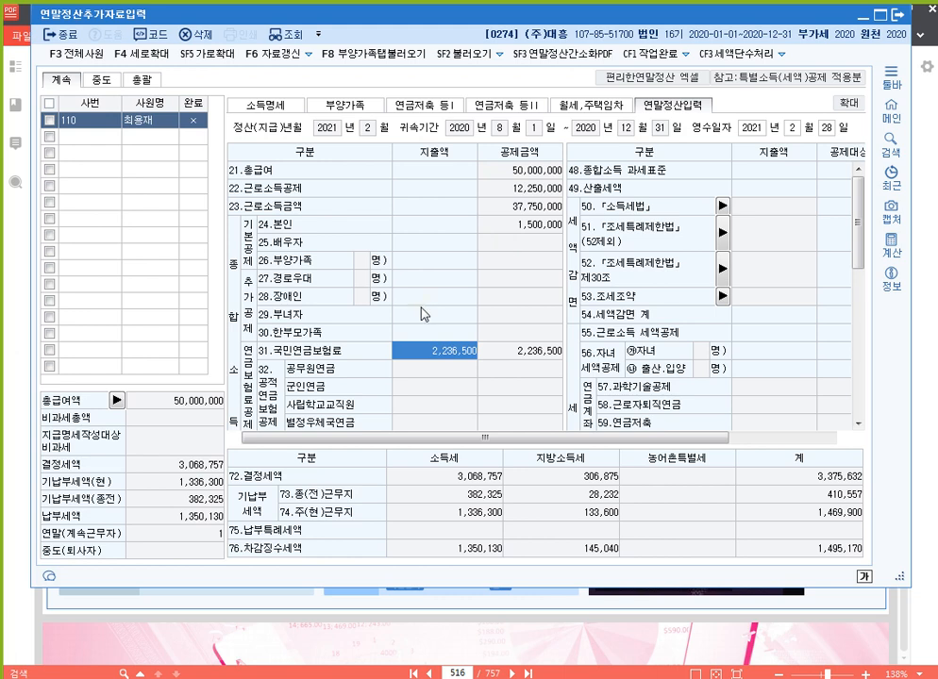
scroll(664, 316, down, 4)
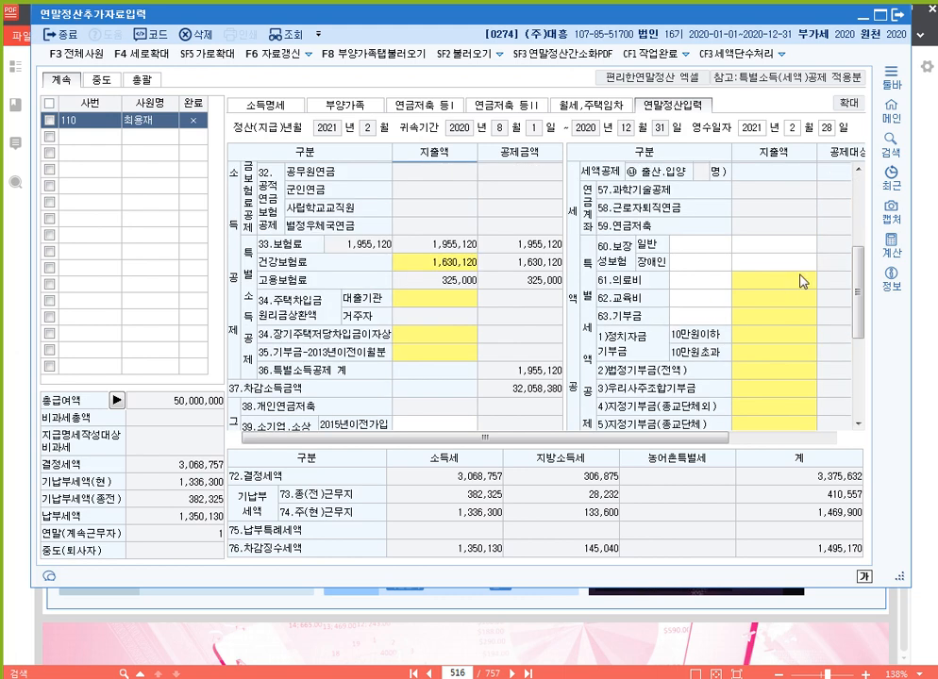
click(779, 247)
text(8000000)
key(Return)
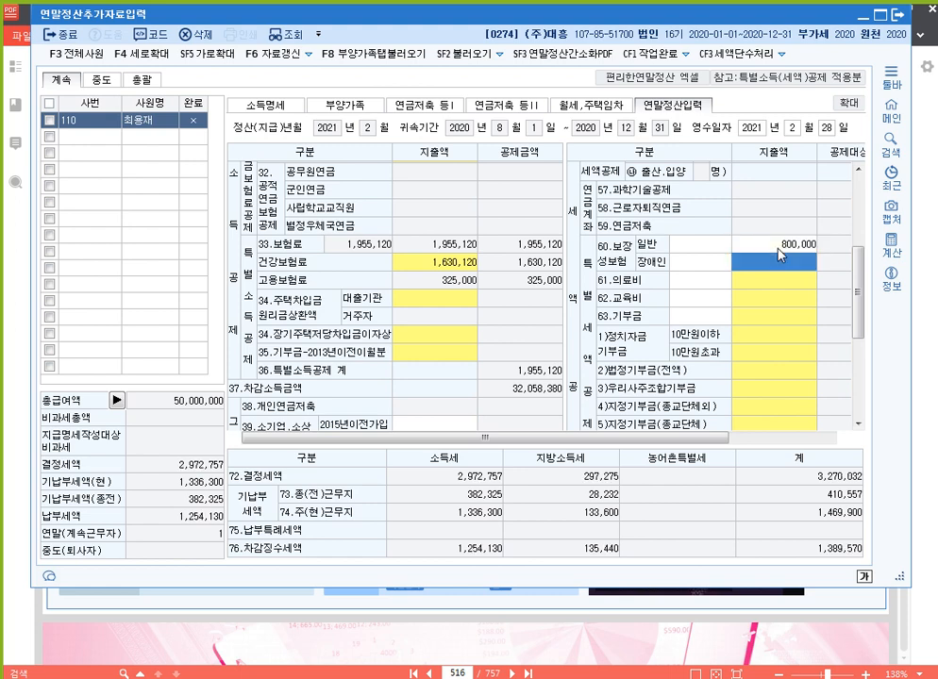
Enter 5,500,000 as the 61.의료비 spending for 본인,65세 이상자 and confirm the entry
click(780, 280)
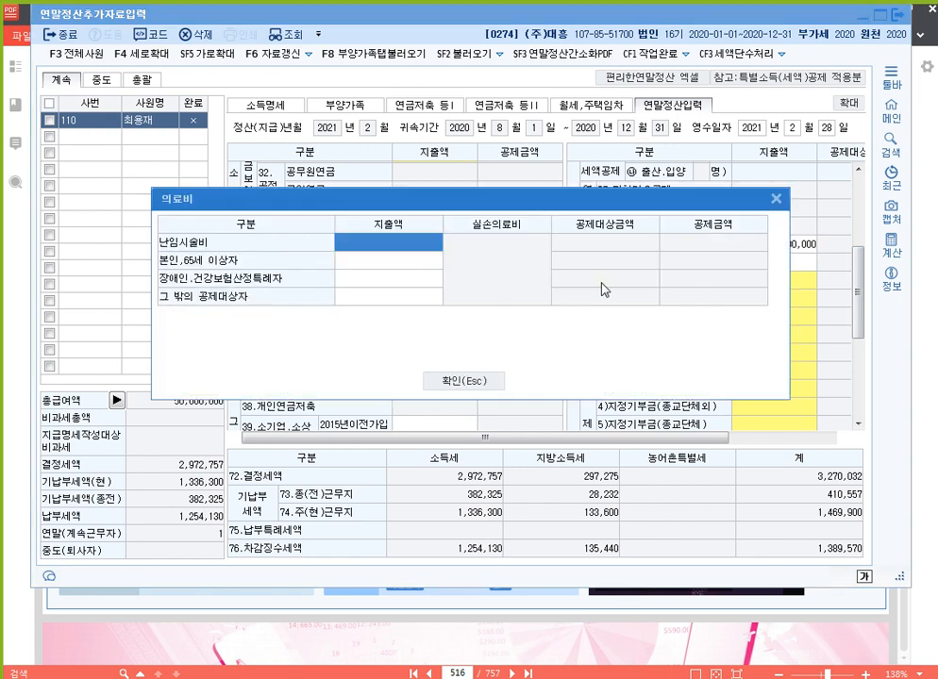
click(391, 263)
click(392, 262)
text(5500000)
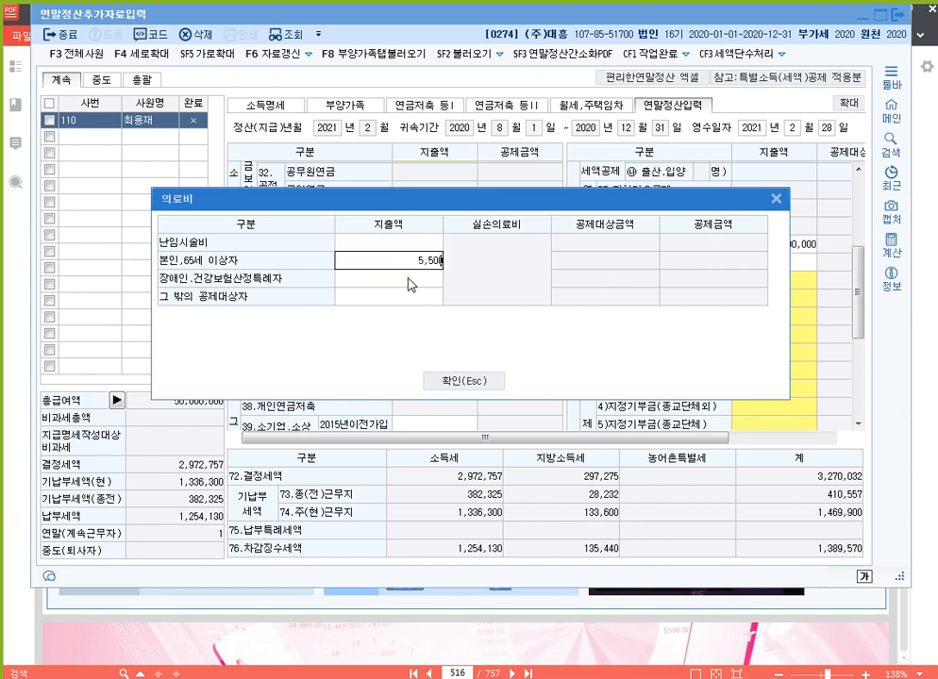
key(Return)
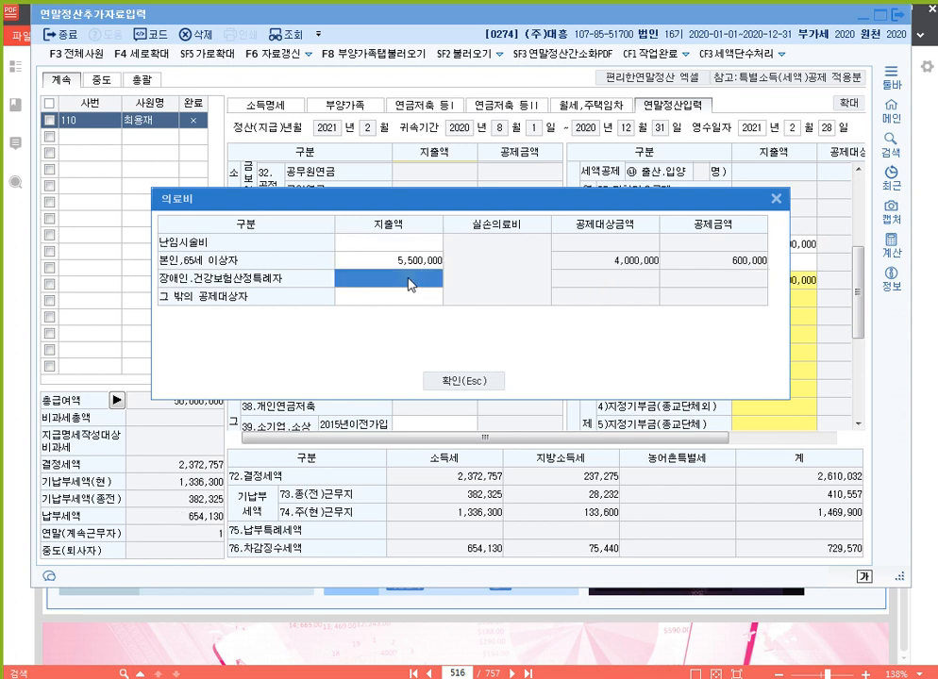
click(450, 385)
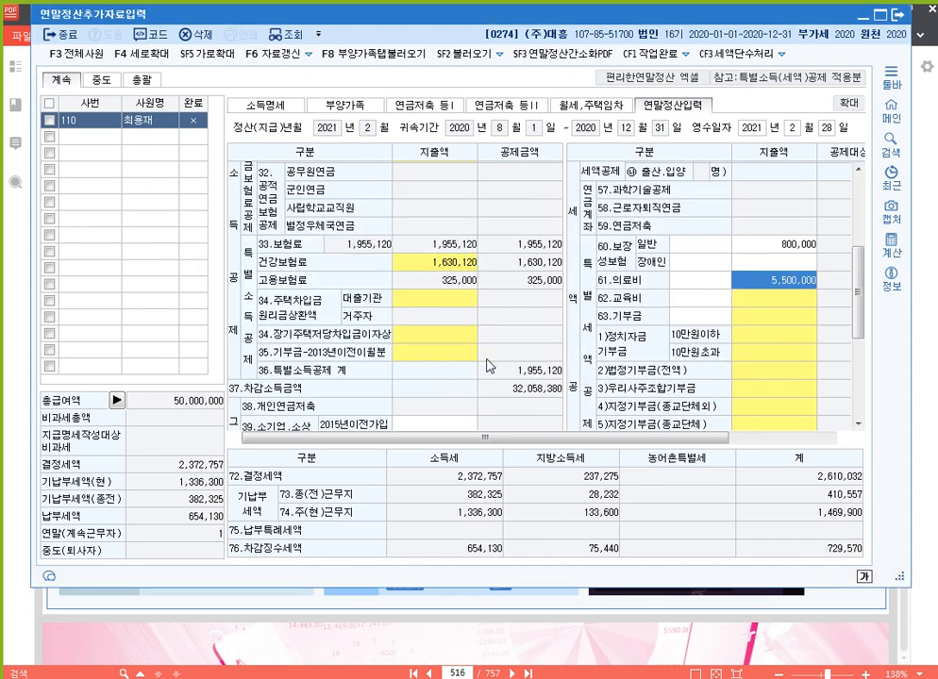
Enter 10,000,000 as the 62.교육비 spending for 본인(전액) and confirm the entry
double_click(762, 300)
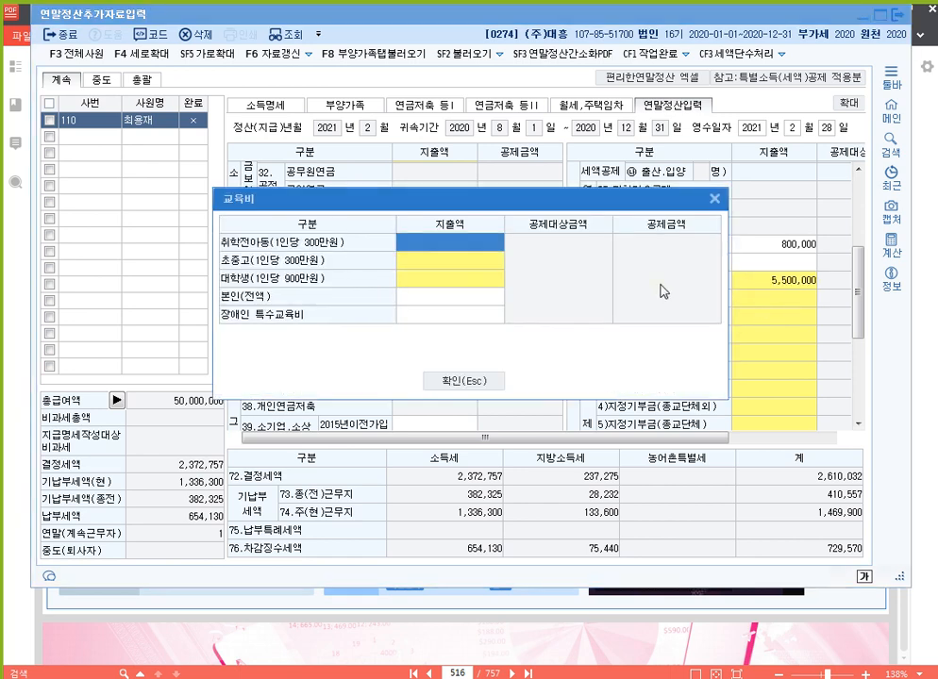
click(444, 300)
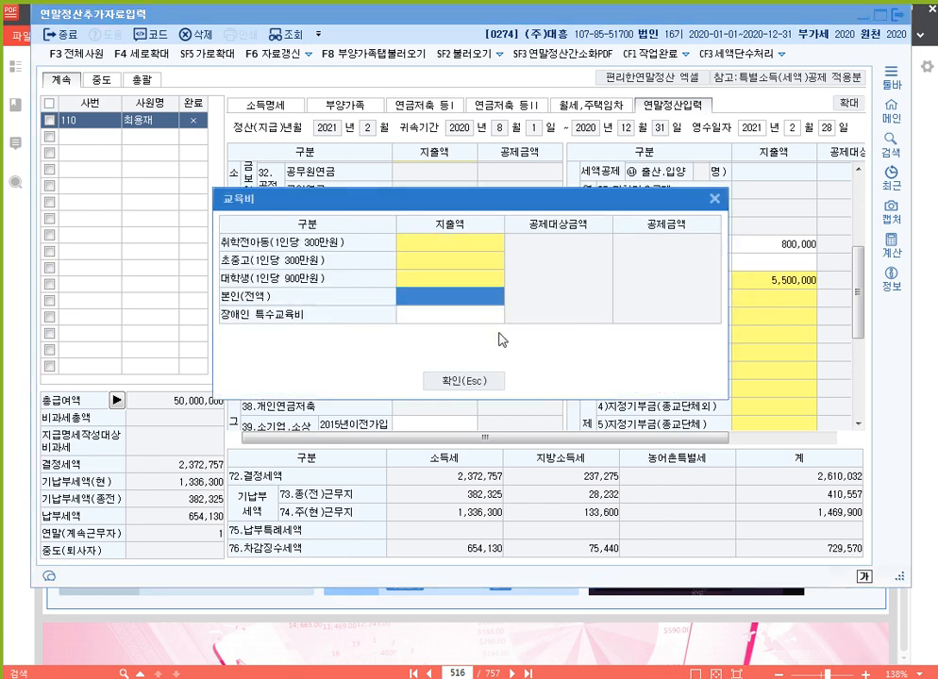
text(10000000)
key(Return)
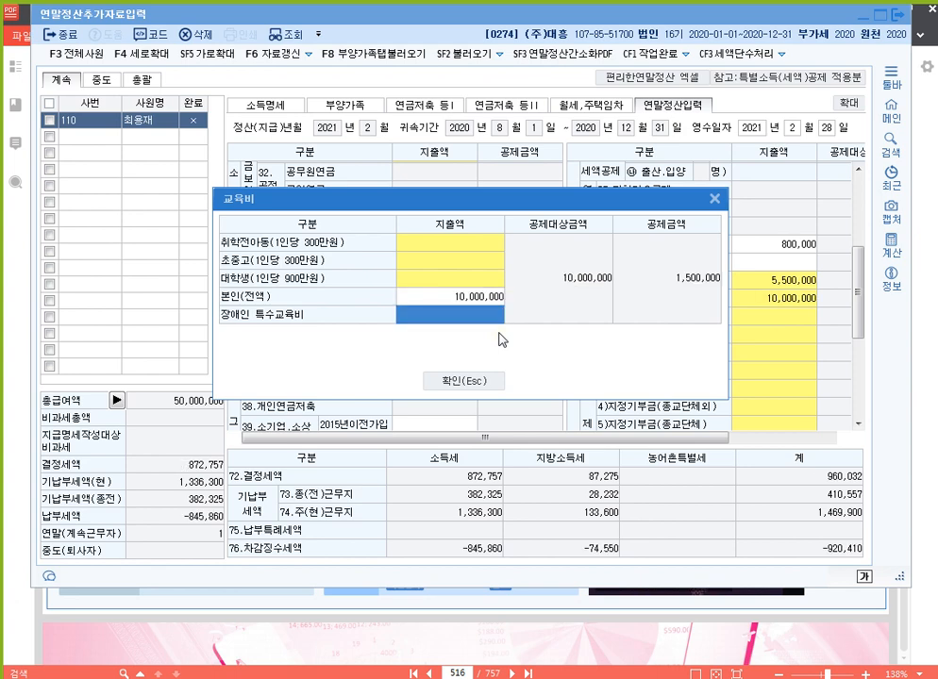
click(465, 381)
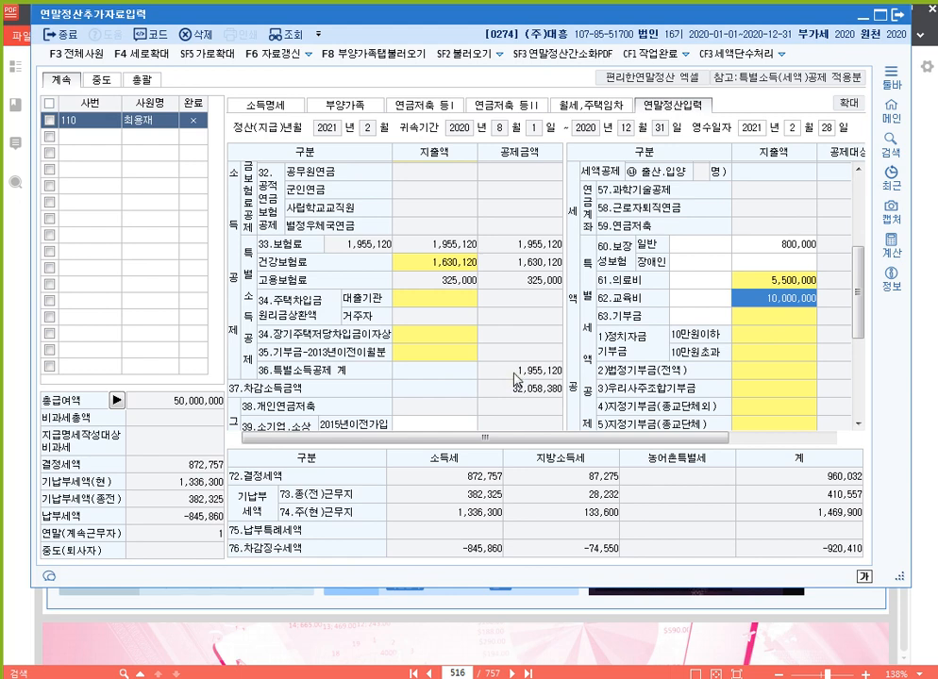
Enter 3,000,000 as the 종교단체 당해기부금 in the 기부금 details and confirm the entry
click(800, 378)
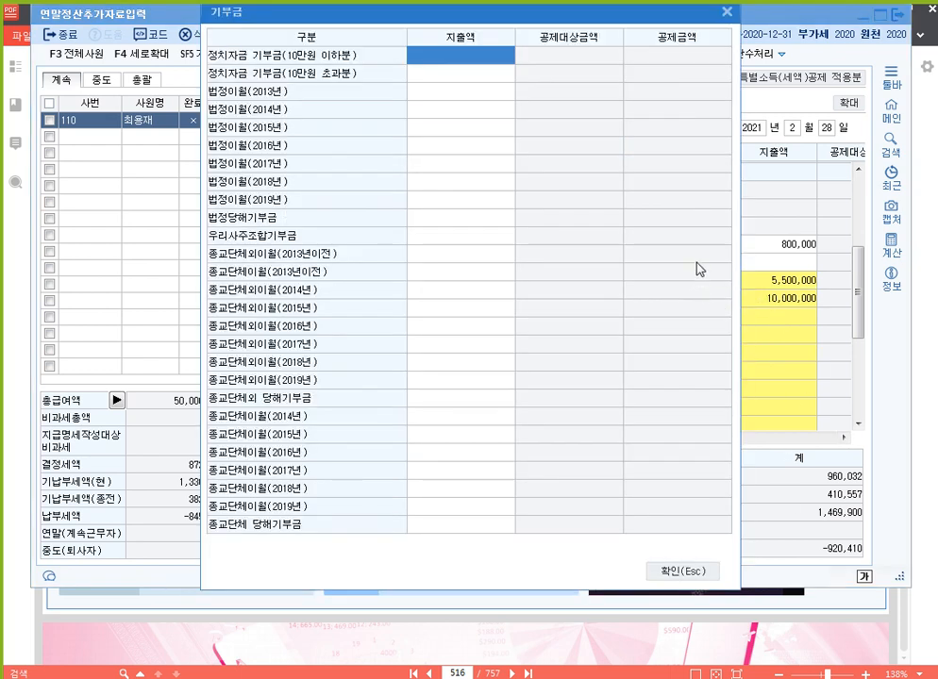
click(476, 524)
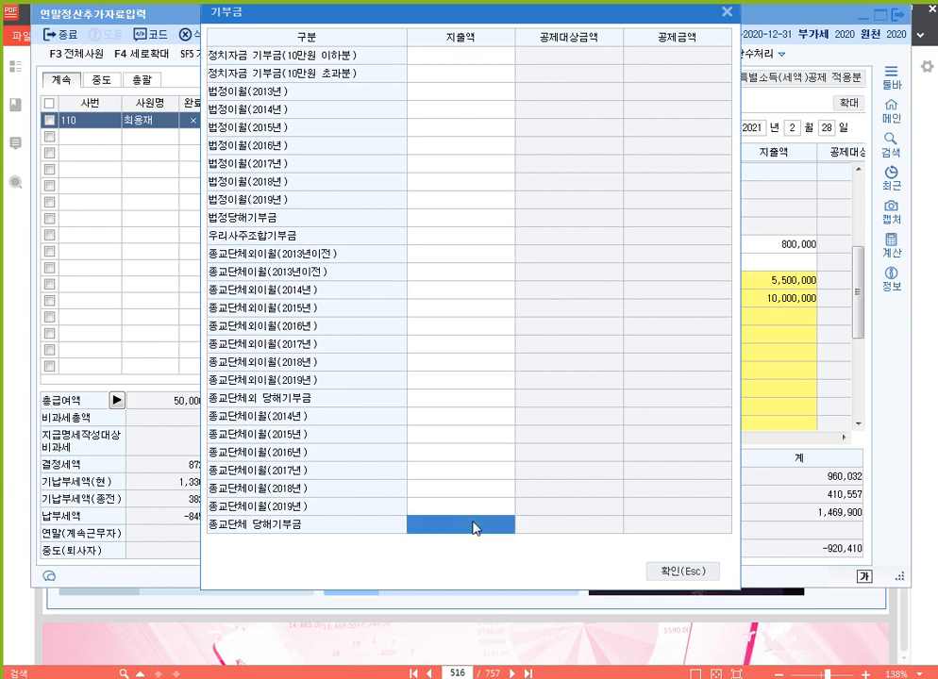
text(3000000)
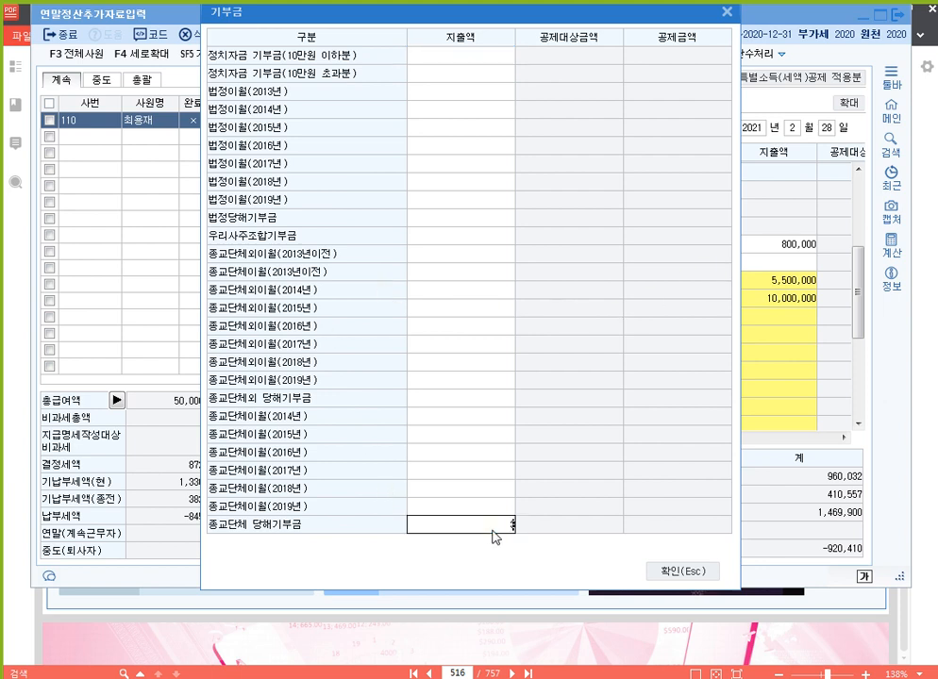
key(Return)
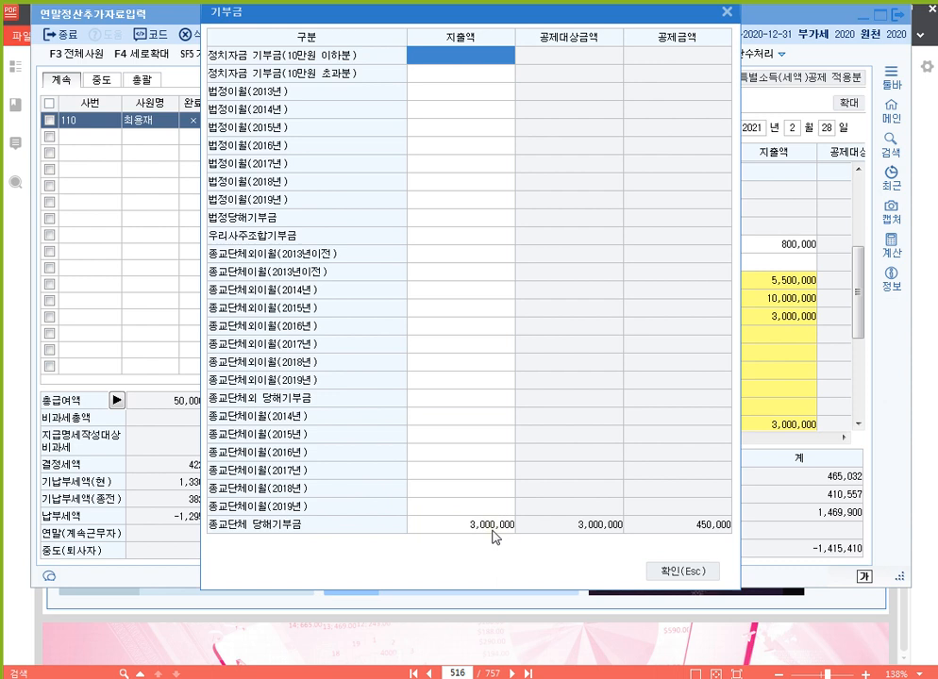
click(504, 528)
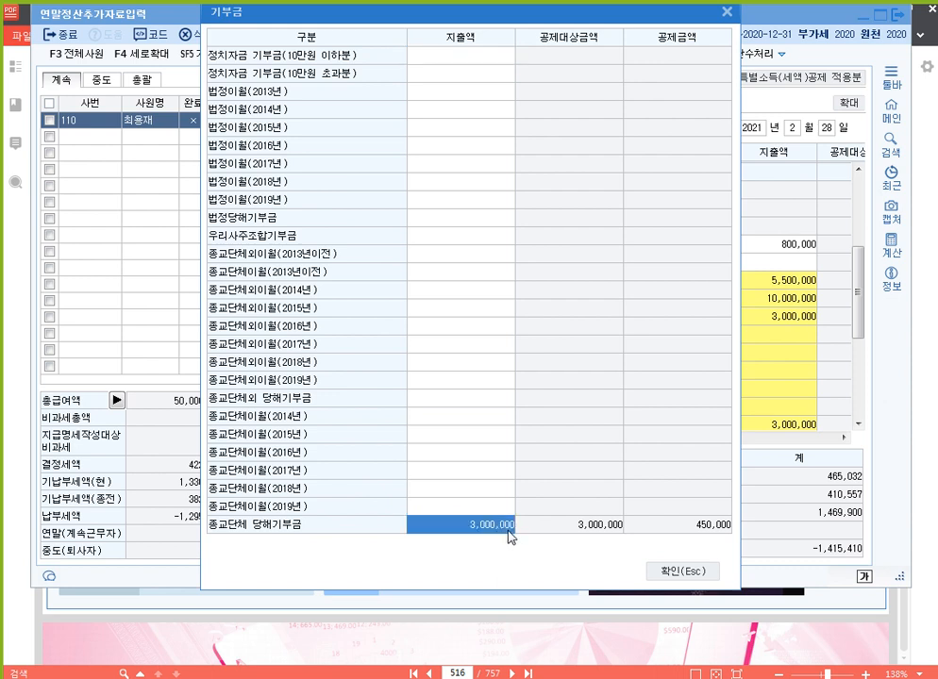
click(683, 571)
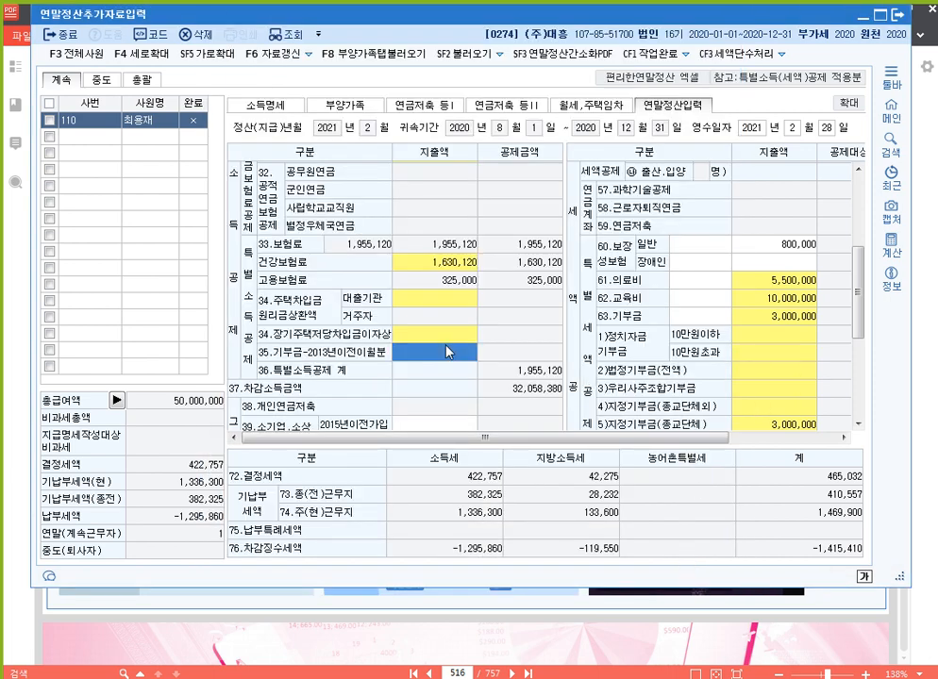
Open the 42.신용카드 등 사용액 details and enter 15,000,000 as the 신용카드 amount
scroll(447, 352, down, 4)
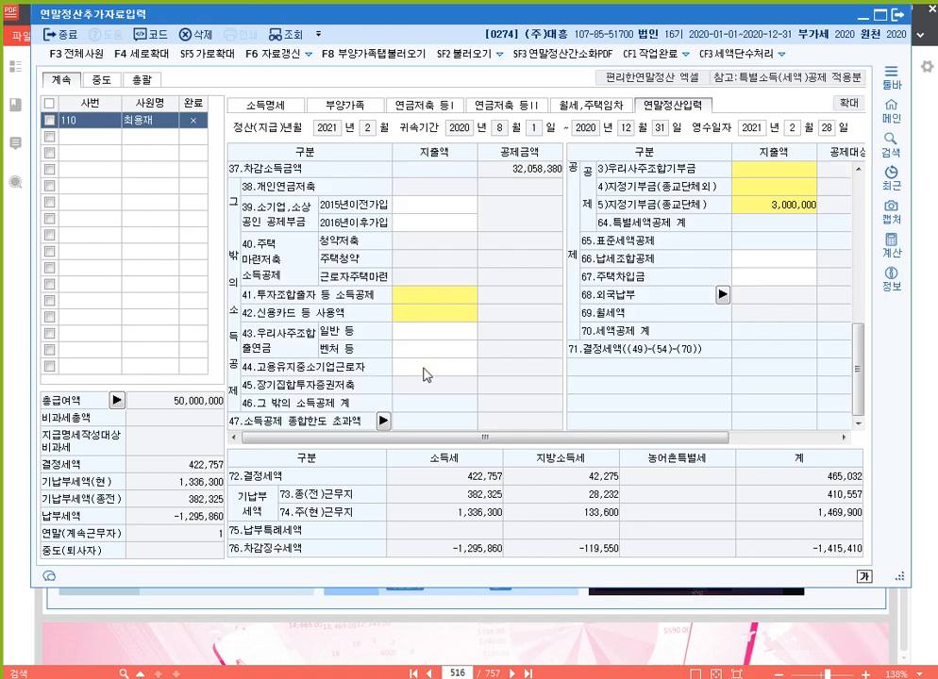
double_click(450, 324)
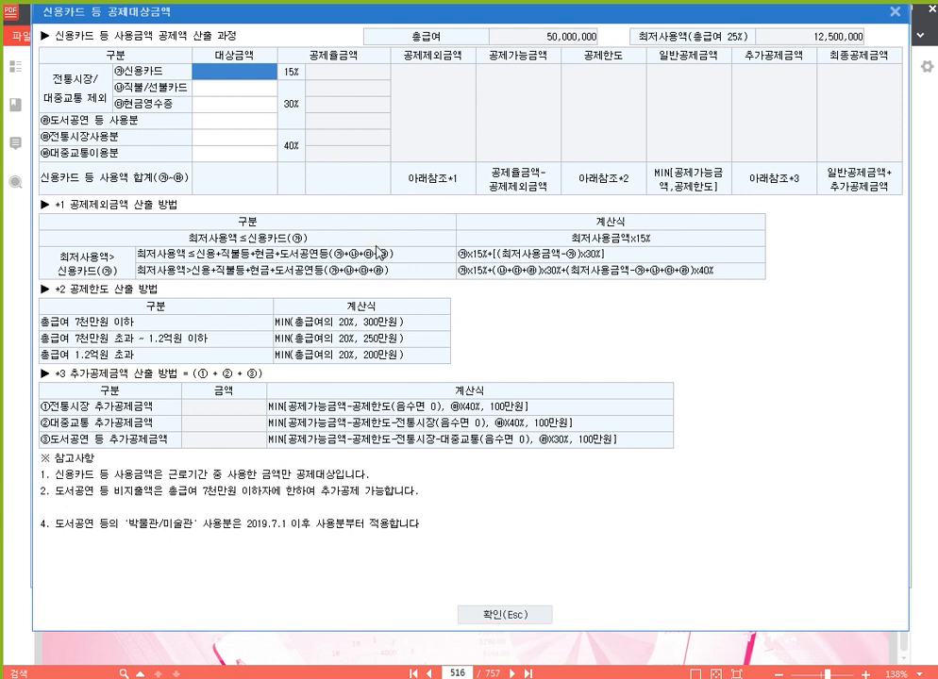
text(15000000)
key(Return)
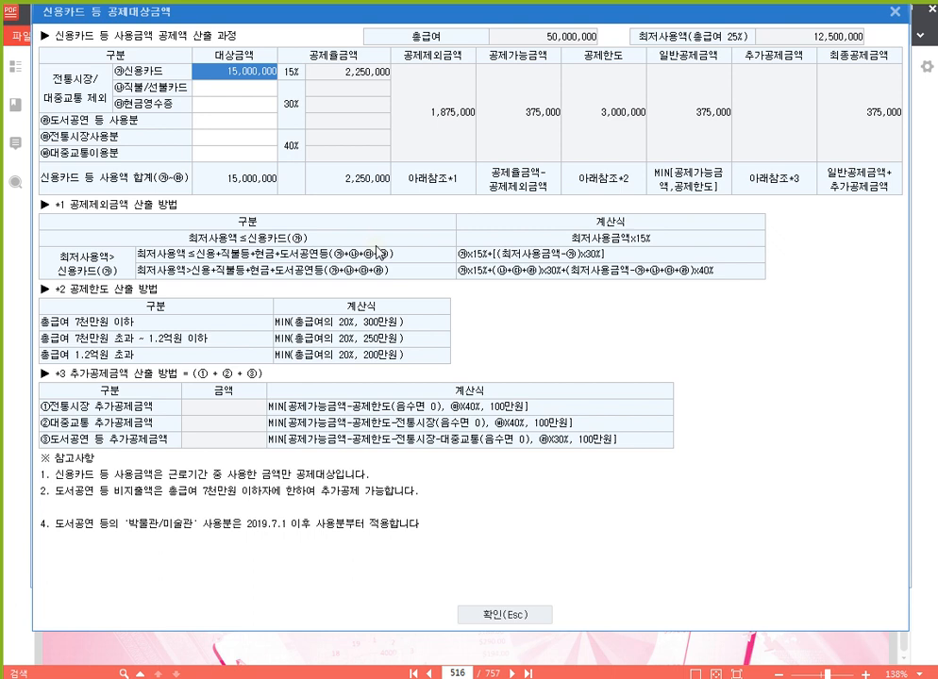
Enter 300,000 as the 대중교통이용분 amount in the 신용카드 등 details
key(Down)
key(Down)
key(Down)
key(Down)
key(Down)
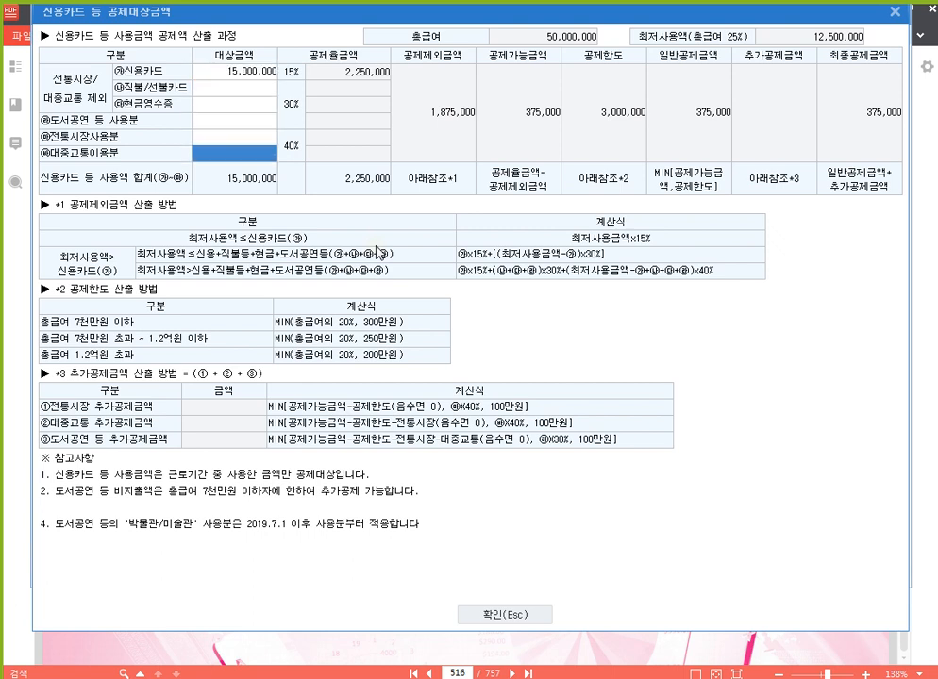
text(300,000)
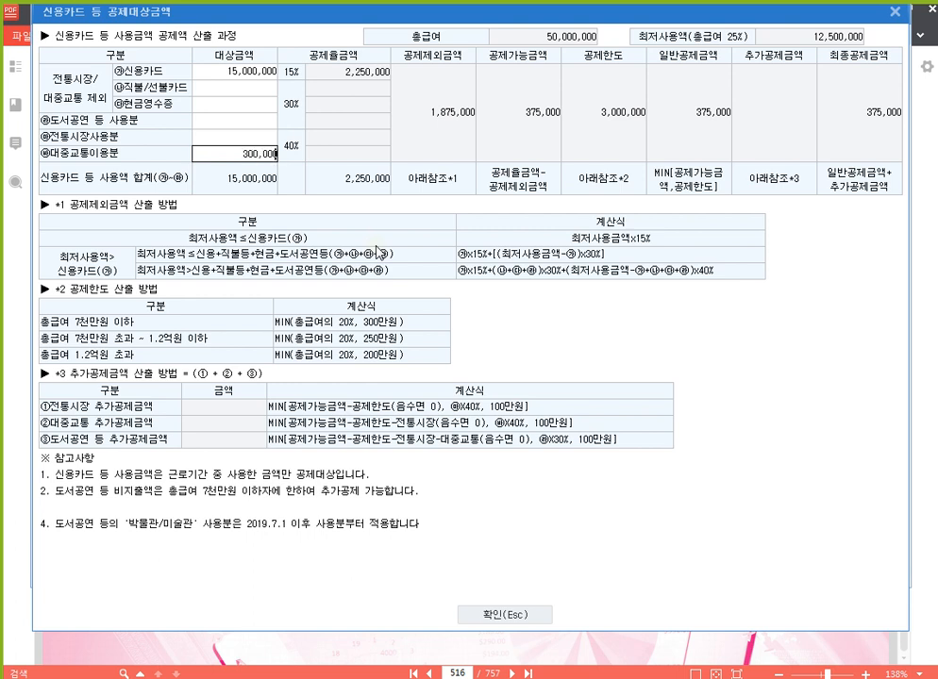
key(Return)
Enter 2,200,000 as the 현금영수증 amount and confirm the 신용카드 등 details
key(Down)
key(Down)
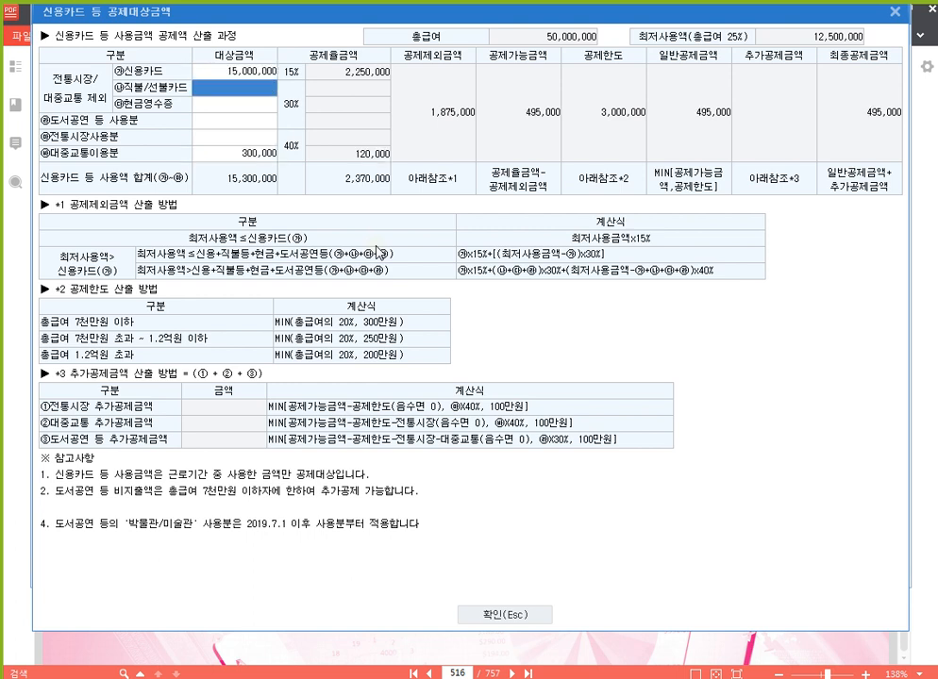
text(2200000)
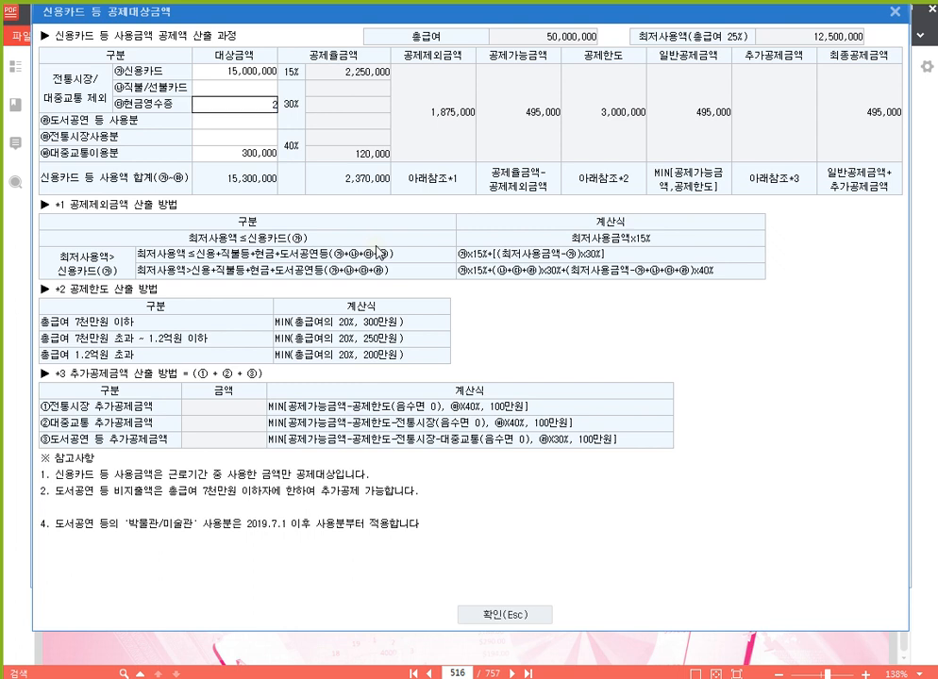
key(Return)
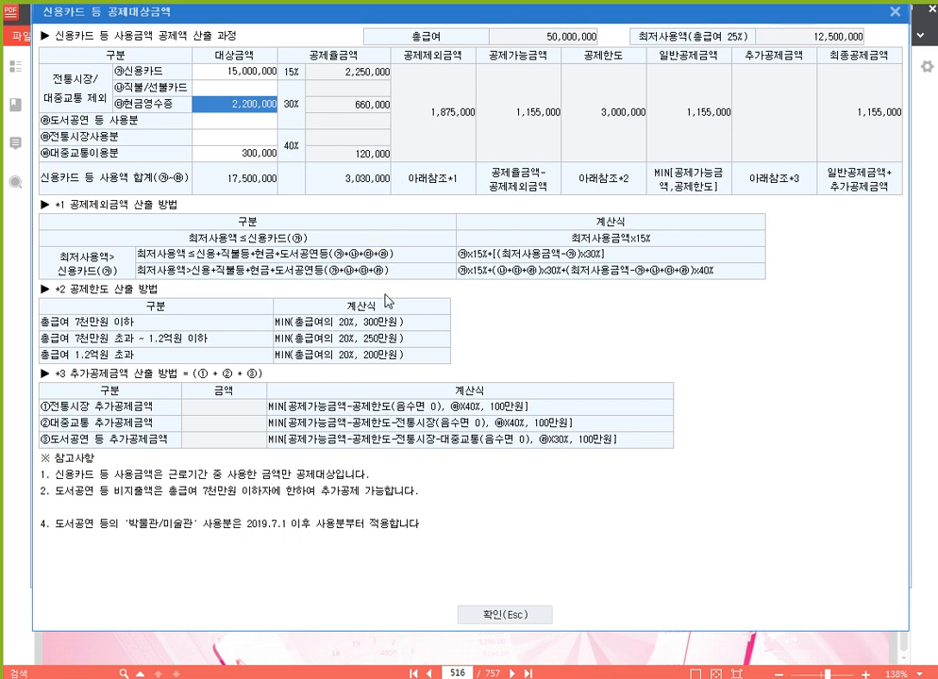
click(510, 618)
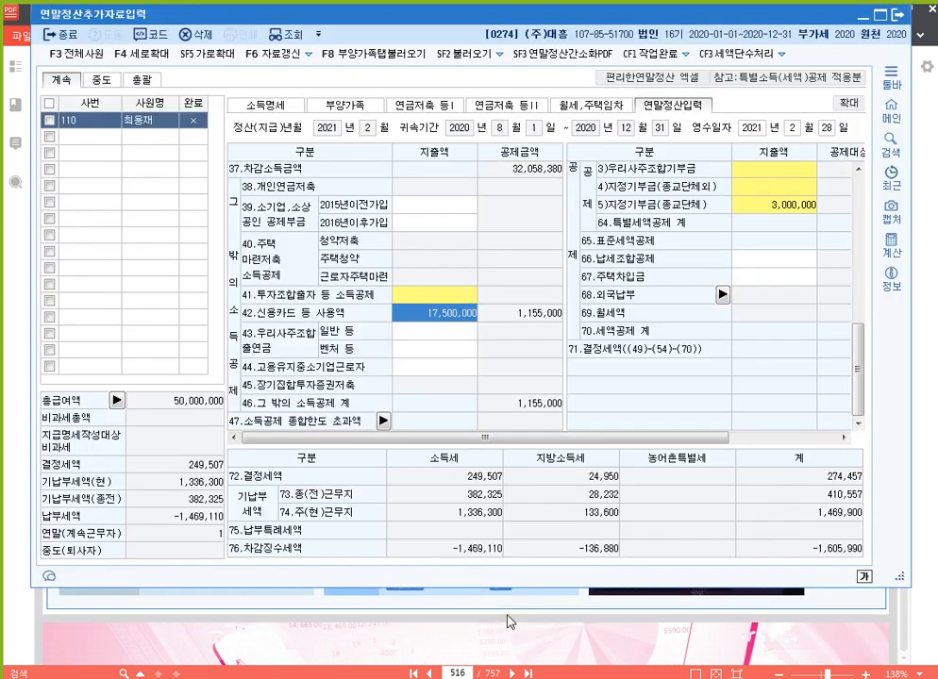
Enter the landlord's name and resident registration number in the first row of the 월세액 세액공제 명세
click(591, 102)
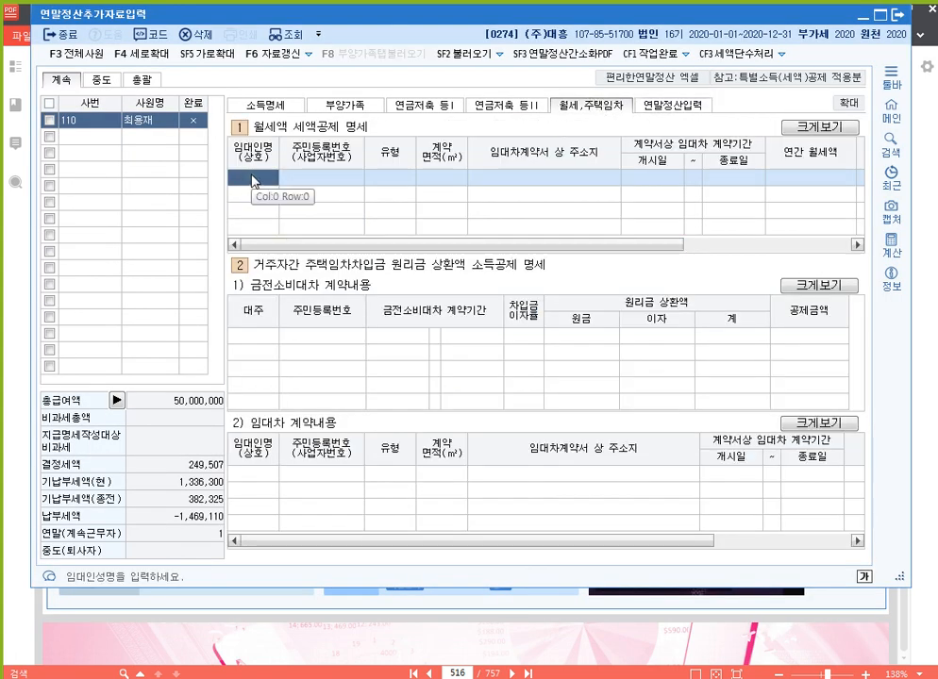
text(이소연)
key(Return)
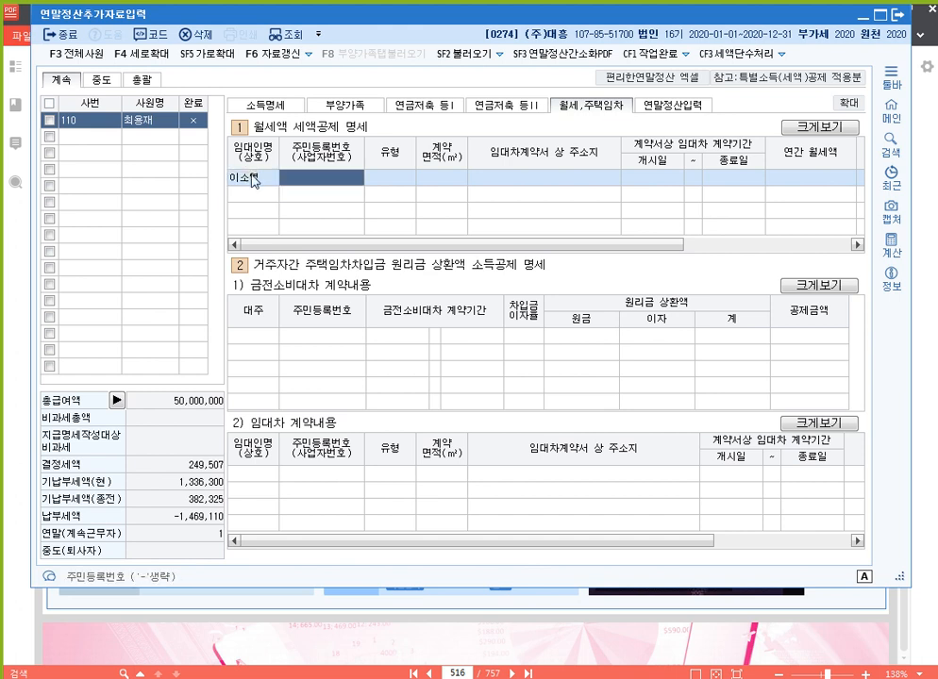
text(8008)
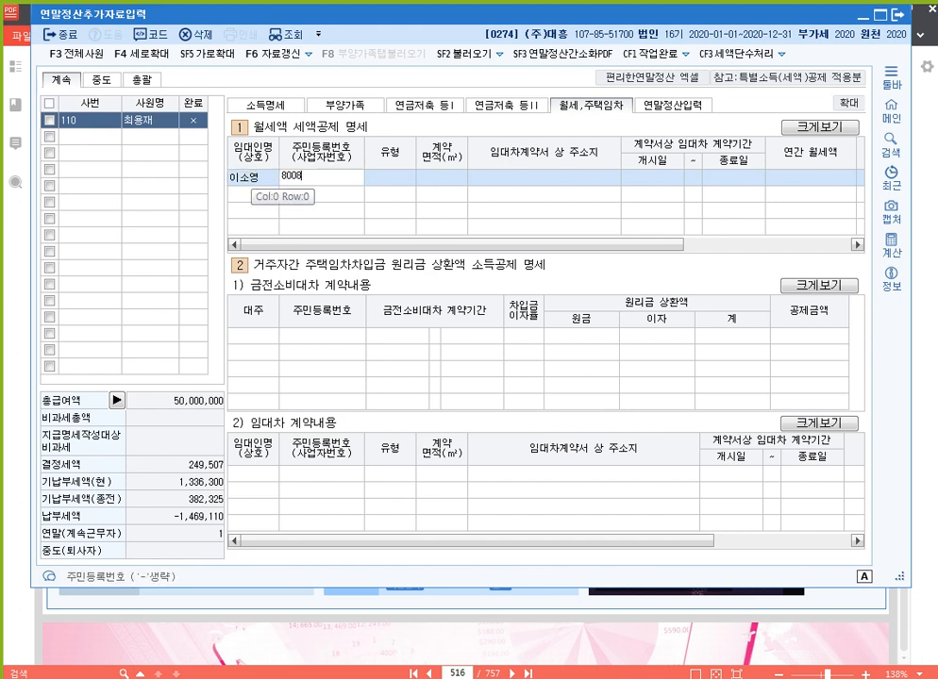
text(11-2105948)
key(Return)
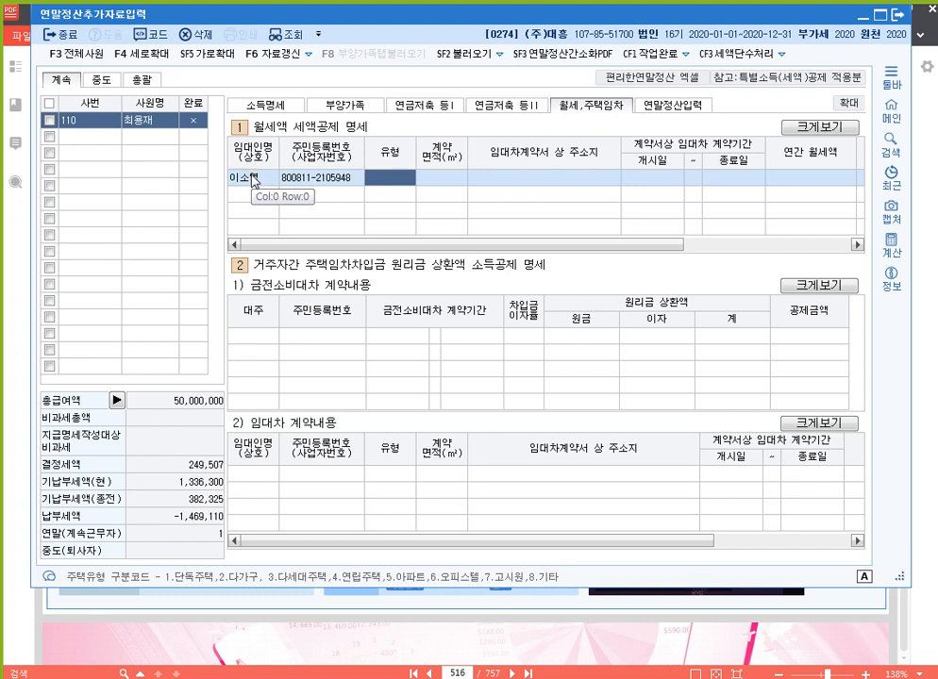
Set the rental's 유형 to 단독주택 and its 계약면적 to 45 ㎡
text(1)
key(Return)
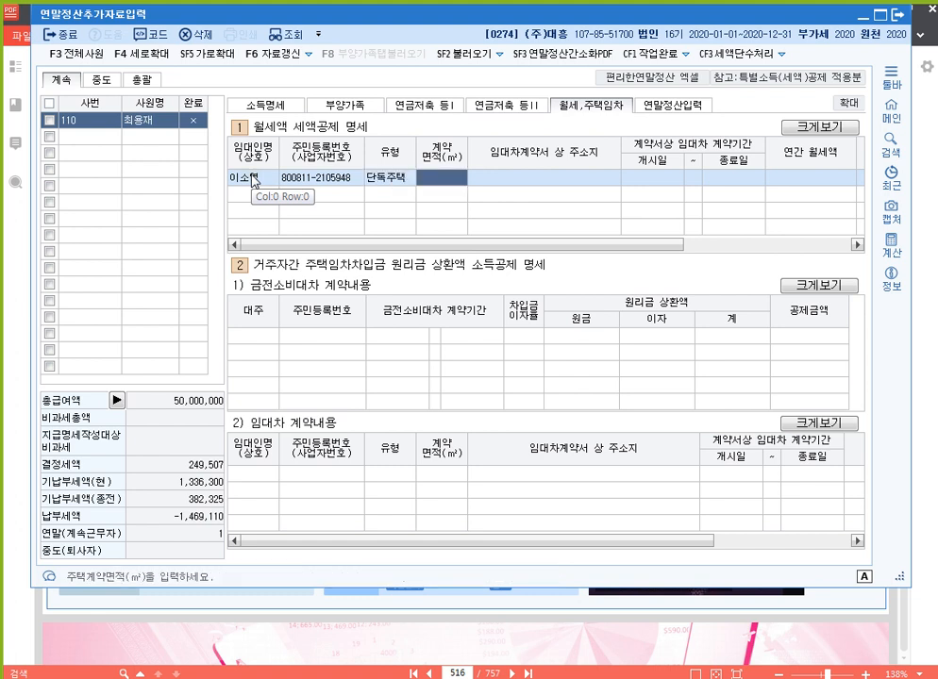
key(Left)
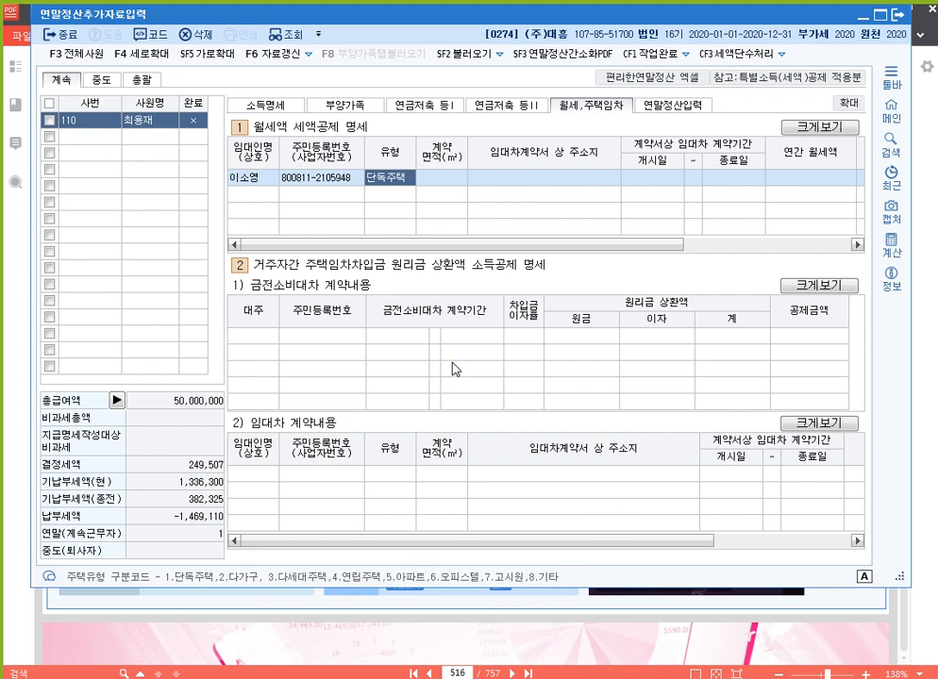
key(Return)
text(45)
key(Return)
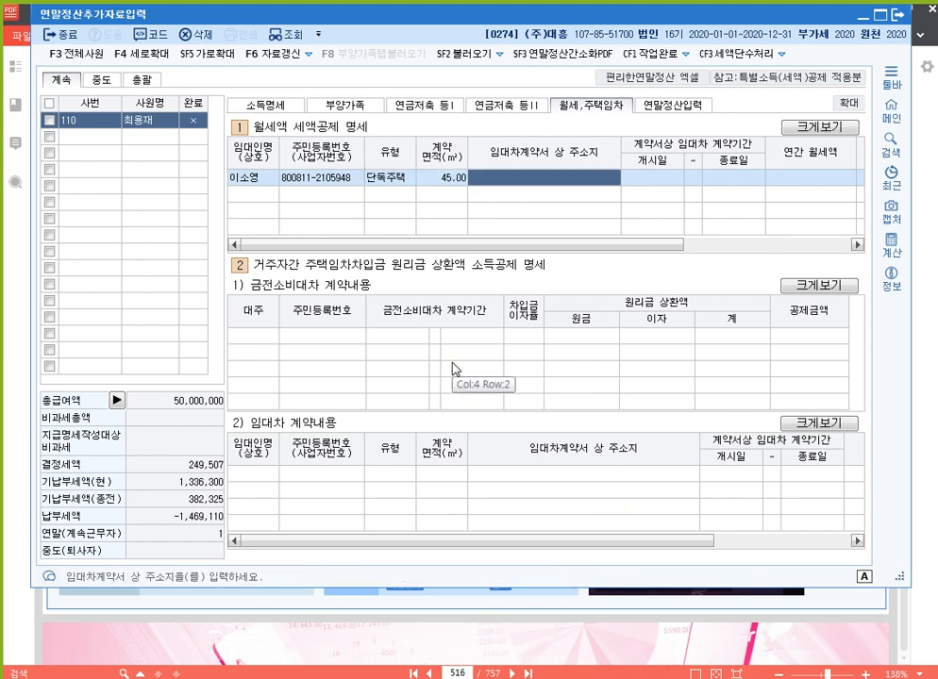
Enter the rented home's address as the 임대차계약서 상 주소지
text(서울시)
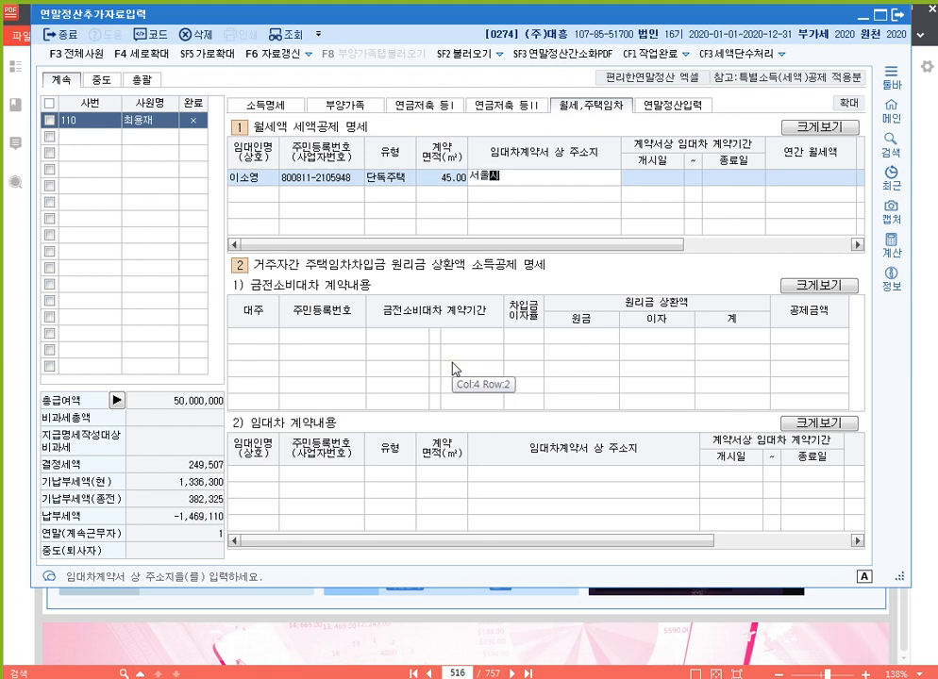
text( 강서구 화곡동 한)
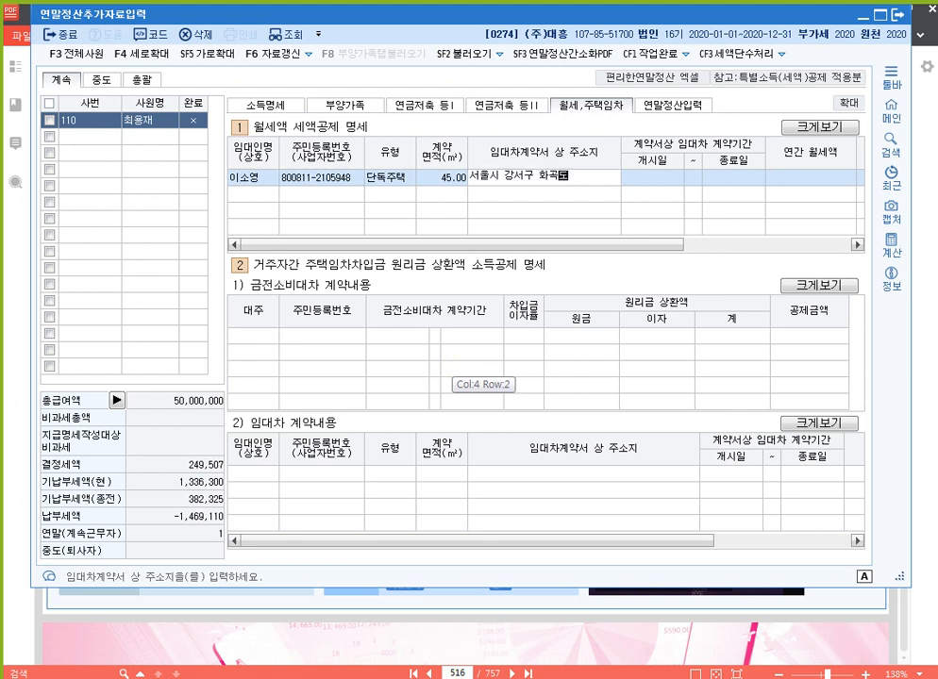
text(일하이빌)
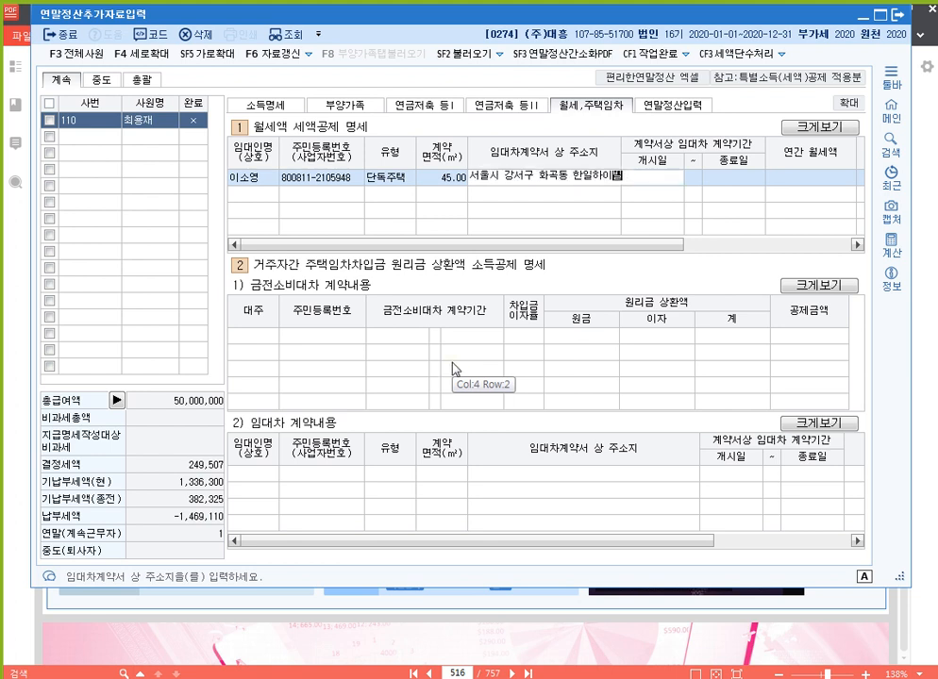
key(Return)
Set the 임대차 계약기간 of the monthly rent entry from 2020-01-01 to 2020-12-31
text(20200101)
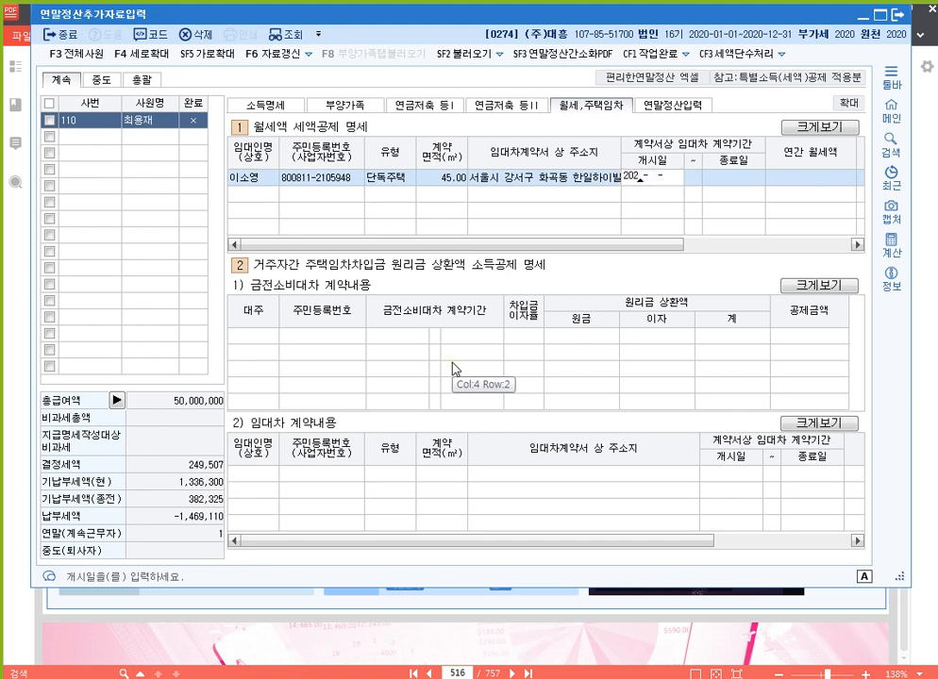
text(2020123)
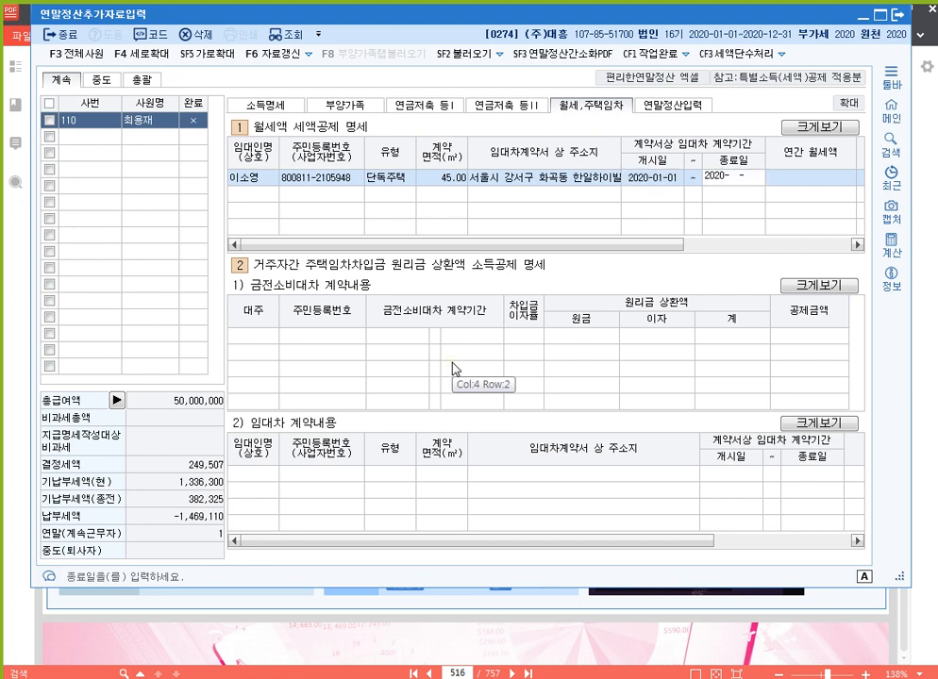
text(12)
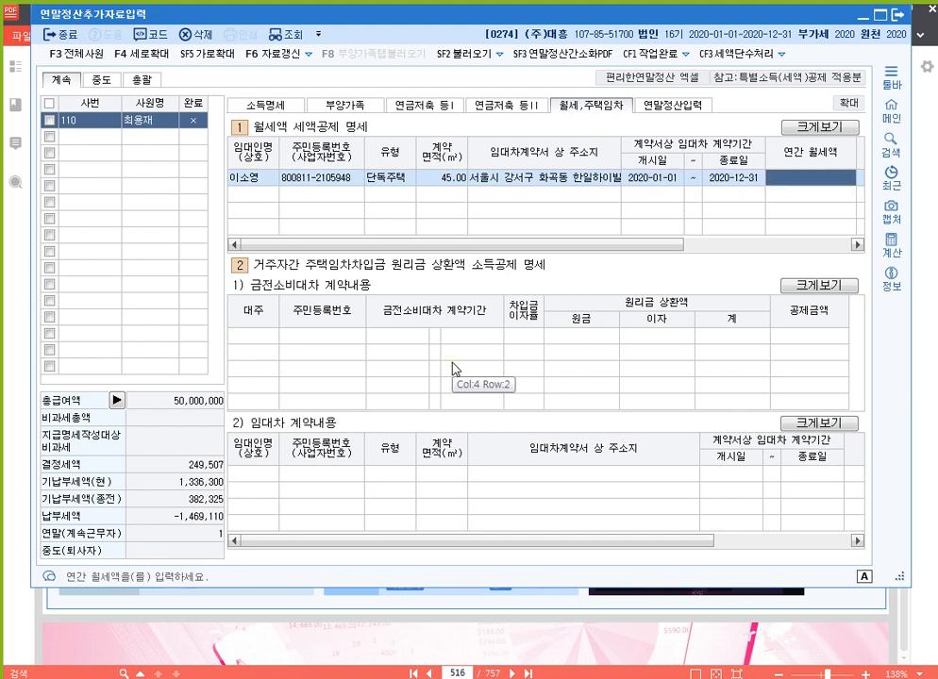
Enter 6,000,000 as the 연간 월세액, check the row's deduction columns and return to the 연말정산입력 form
text(6000000)
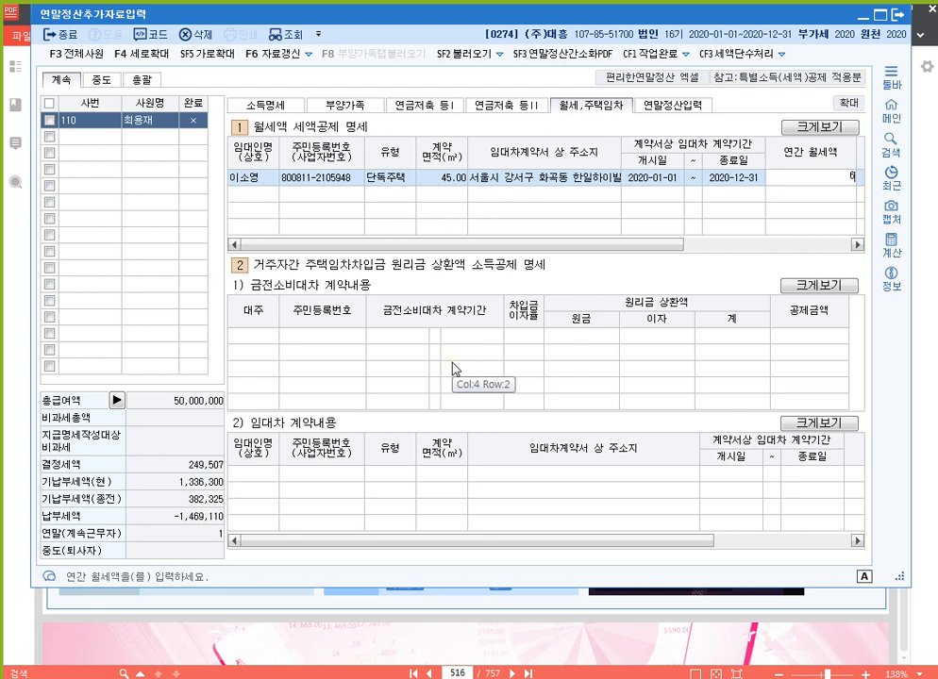
key(Return)
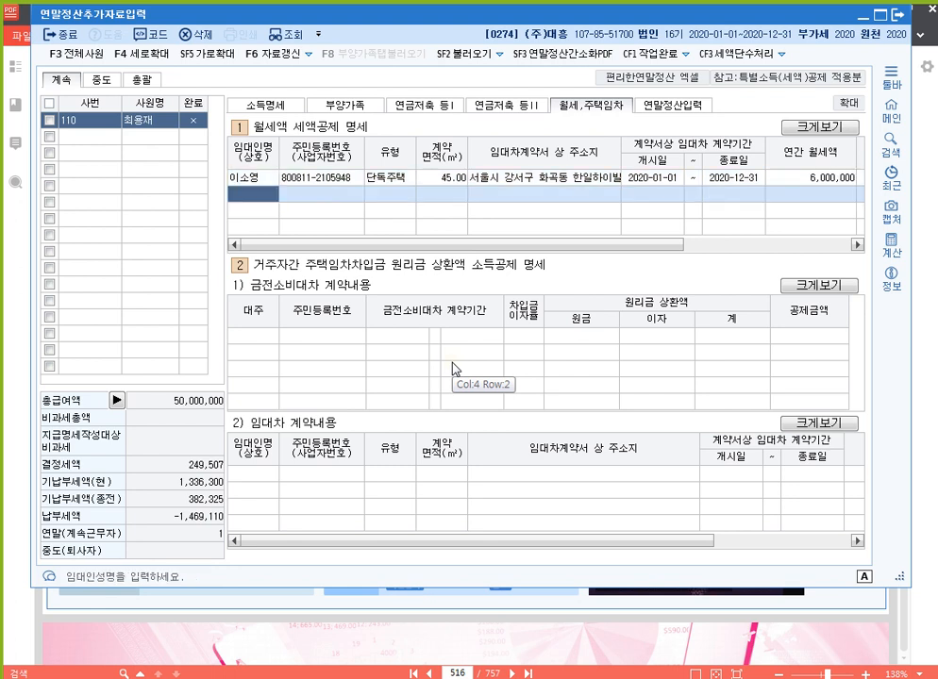
drag(645, 244, 813, 248)
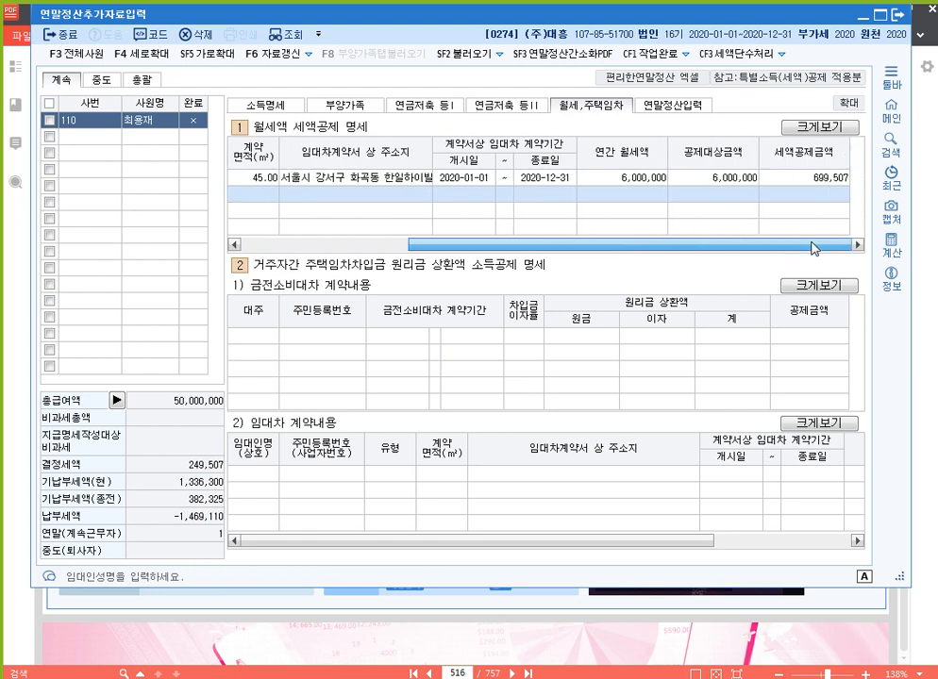
click(675, 106)
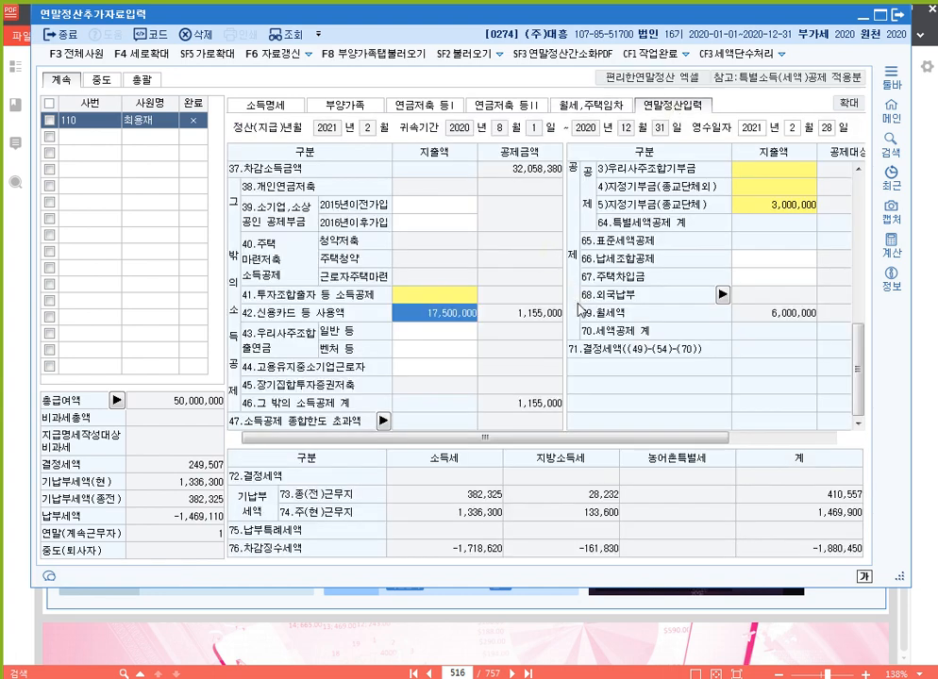